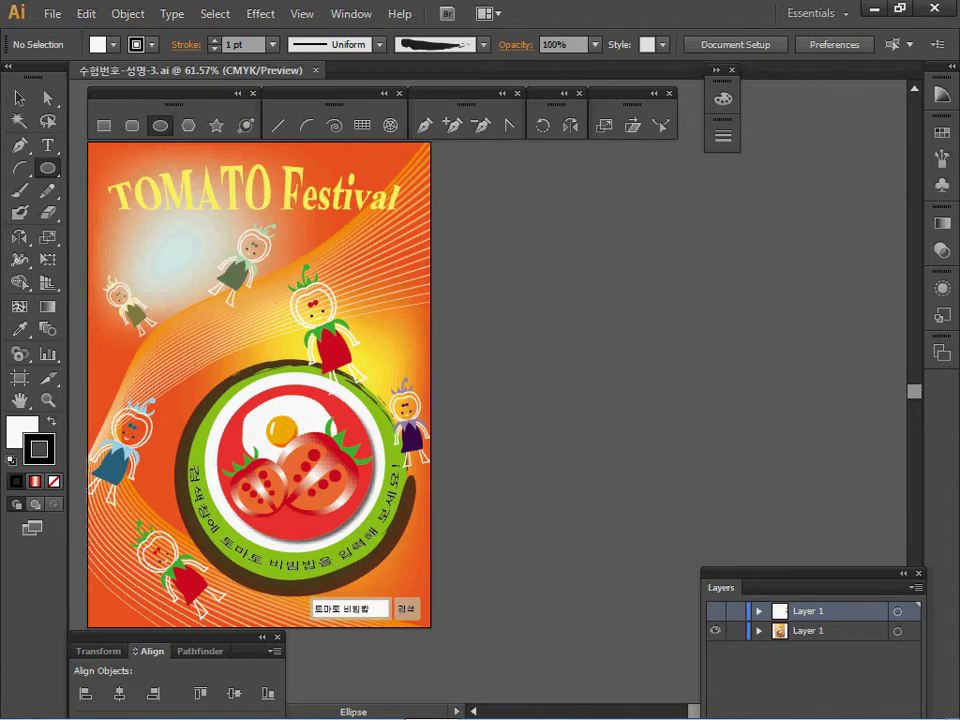
Hide the poster artwork layer and show the layer holding the finished tomato girl character
key("ctrl+plus")
key("ctrl+plus")
left_click(535, 356, "ctrl")
left_click(535, 356, "ctrl")
left_click(535, 356, "ctrl")
left_click_drag(535, 356, 342, 314)
left_click(715, 630)
left_click(715, 611)
left_click_drag(650, 240, 595, 467)
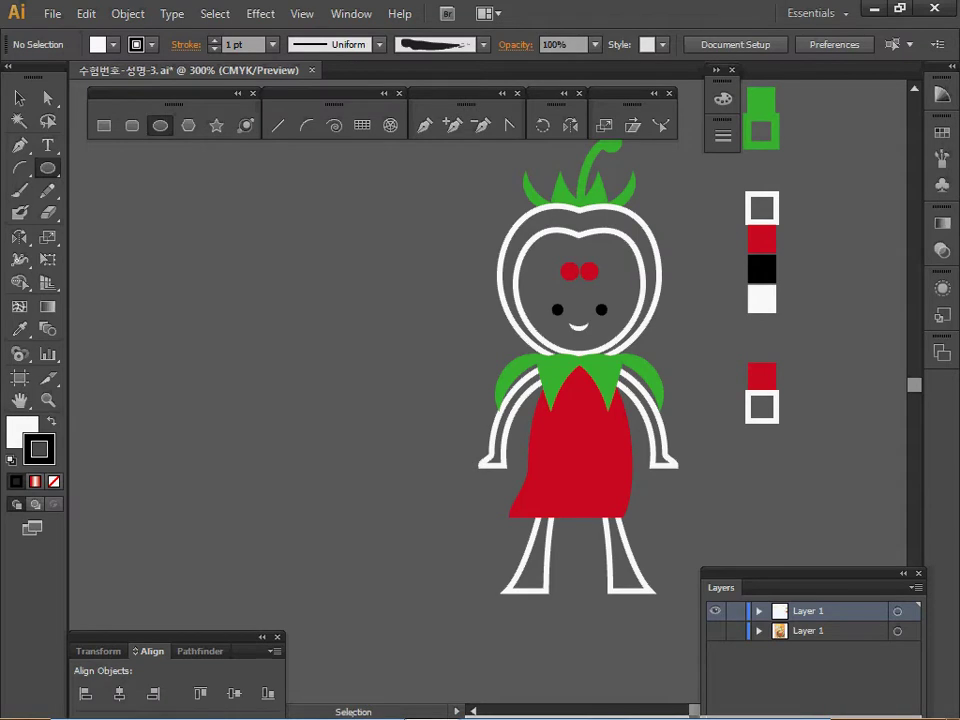
Show the rulers and place a vertical guide at about 240 mm in the empty area beside the tomato character
key("ctrl+r")
left_click_drag(312, 361, 296, 376)
left_click_drag(296, 210, 298, 210)
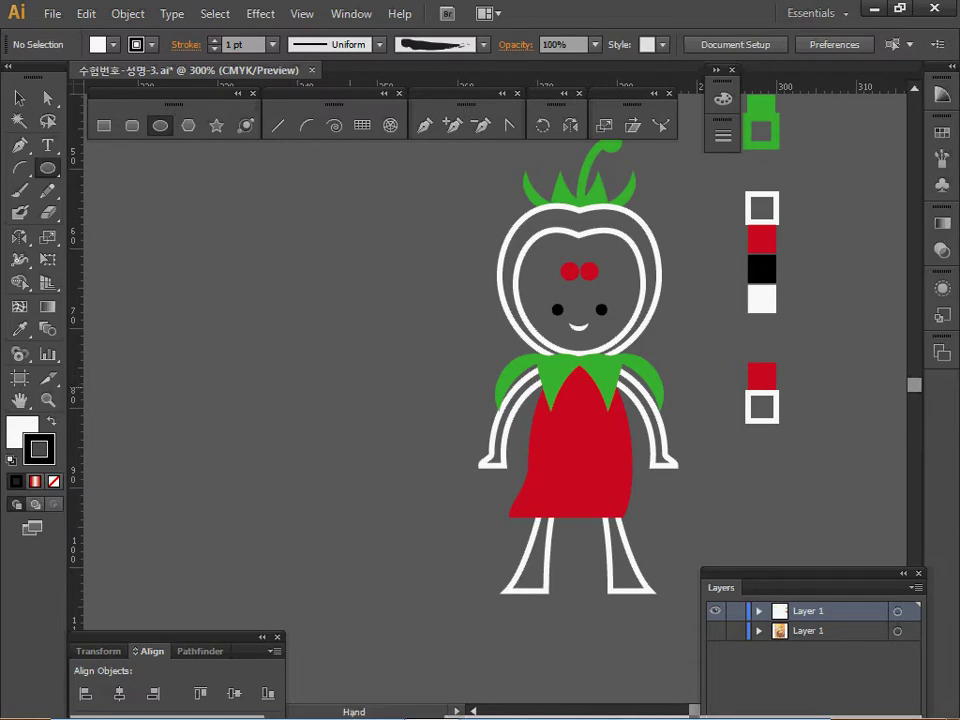
key("space")
left_click_drag(300, 396, 322, 411)
left_click_drag(473, 314, 467, 316)
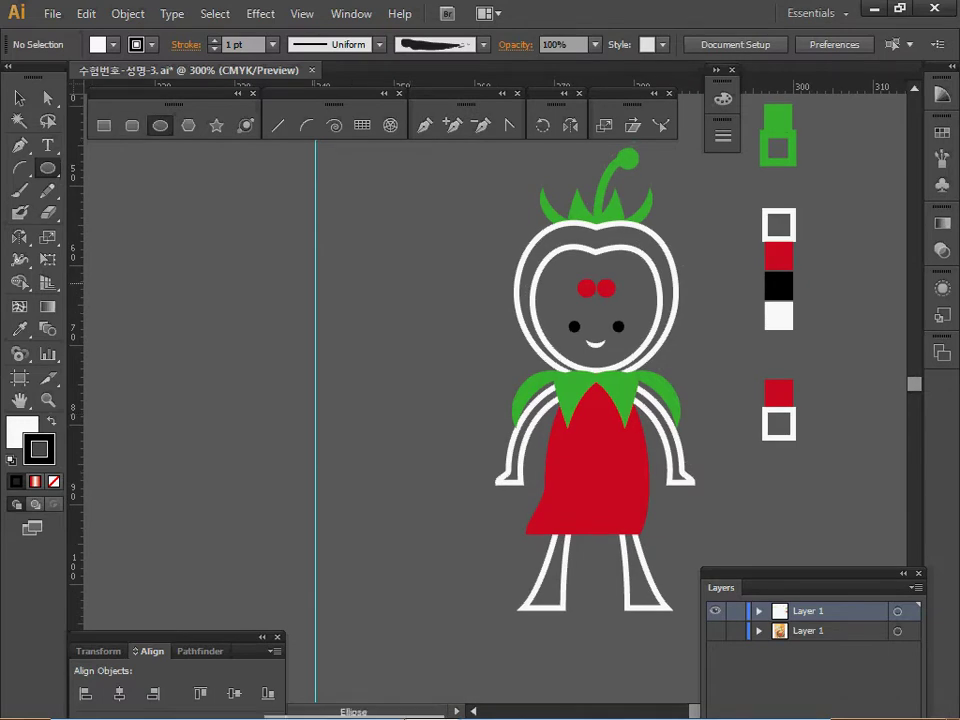
Create a 20 mm by 20 mm circle and centre it horizontally on the vertical guide
left_click(380, 285)
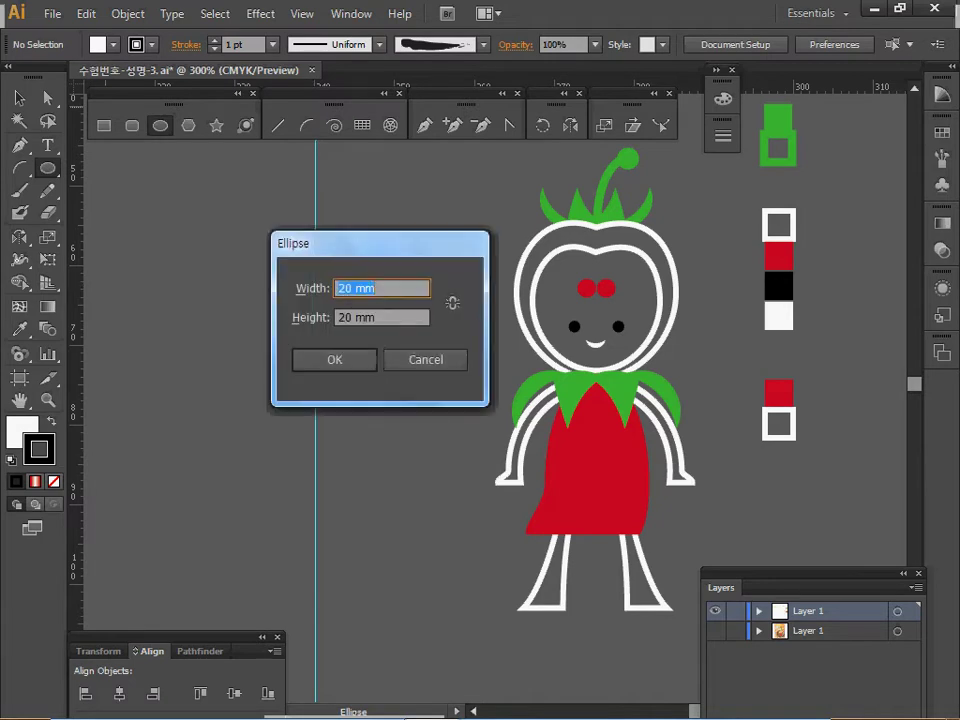
key("Tab")
key("Return")
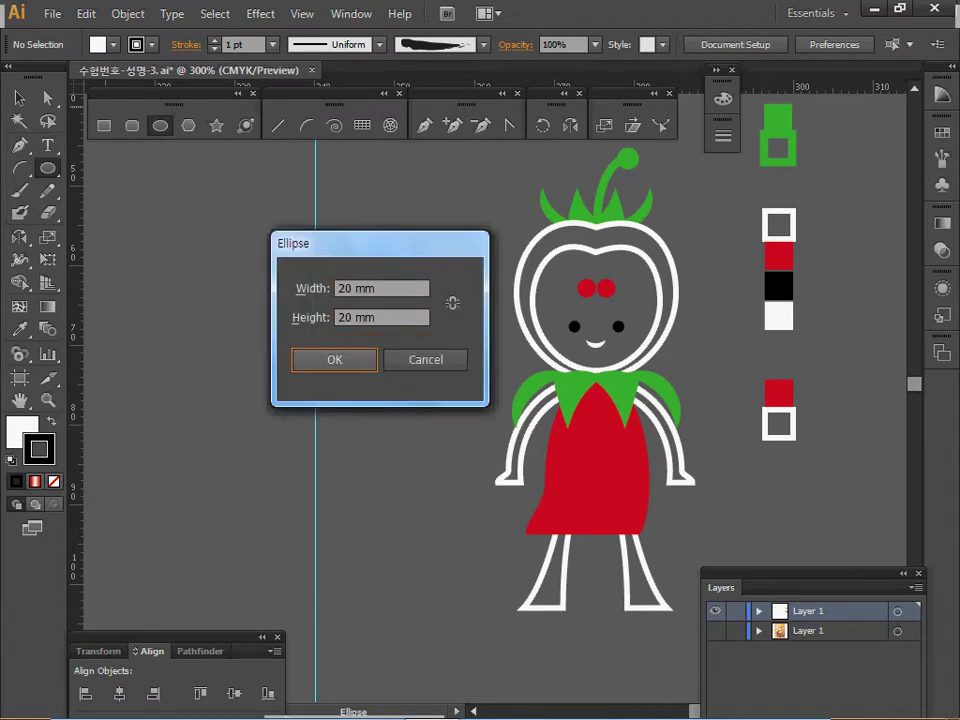
key("Return")
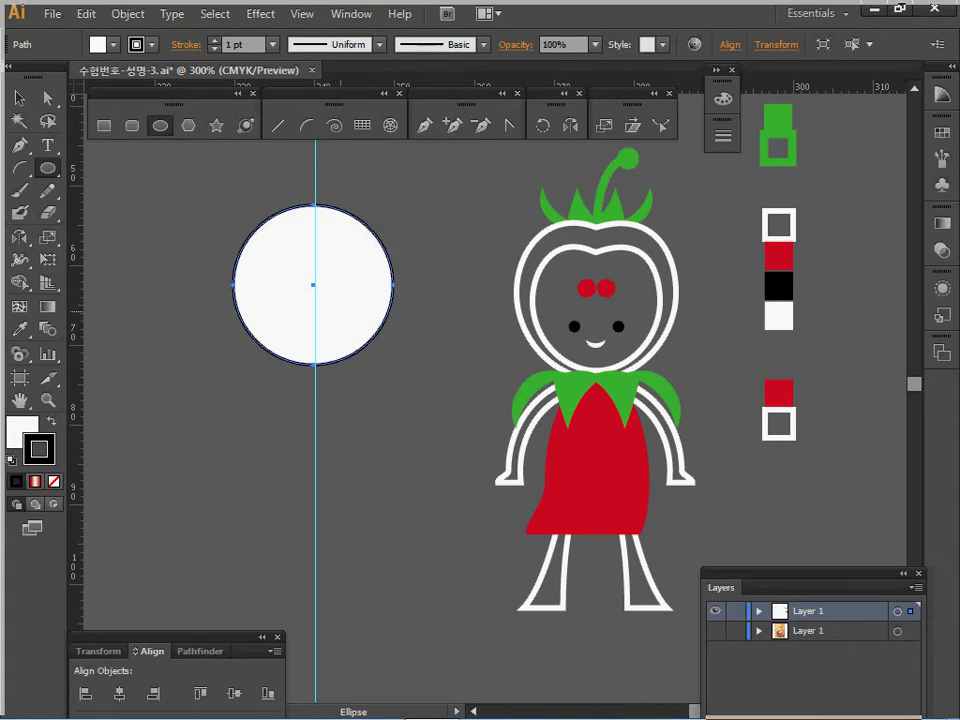
key("Right")
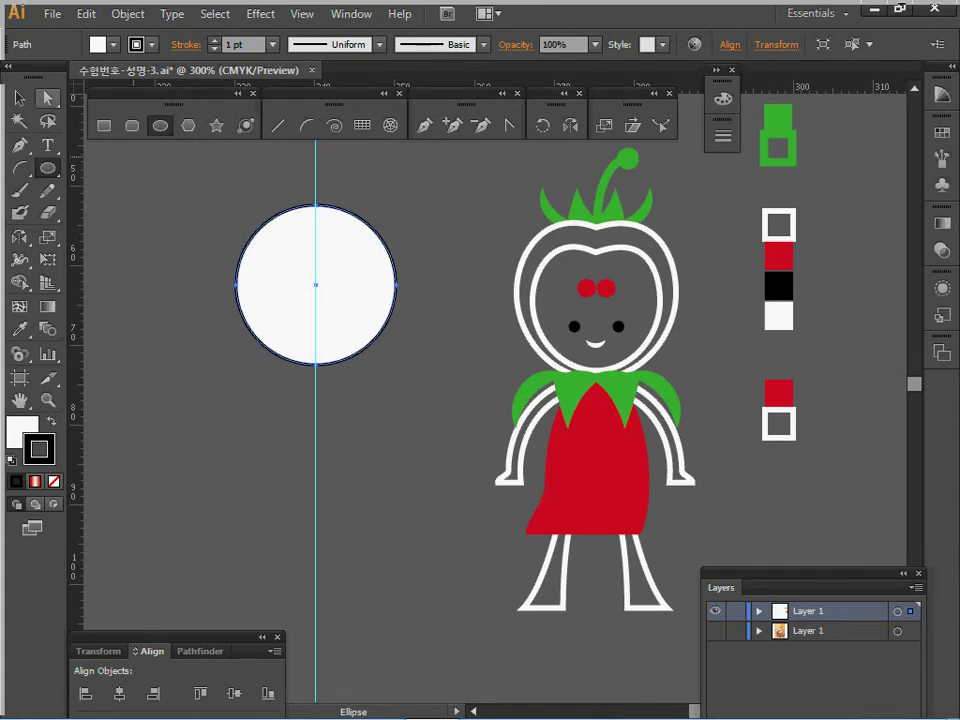
Lower the circle's top anchor point and pull both its direction handles upward separately to form a heart-like notch
left_click(47, 98)
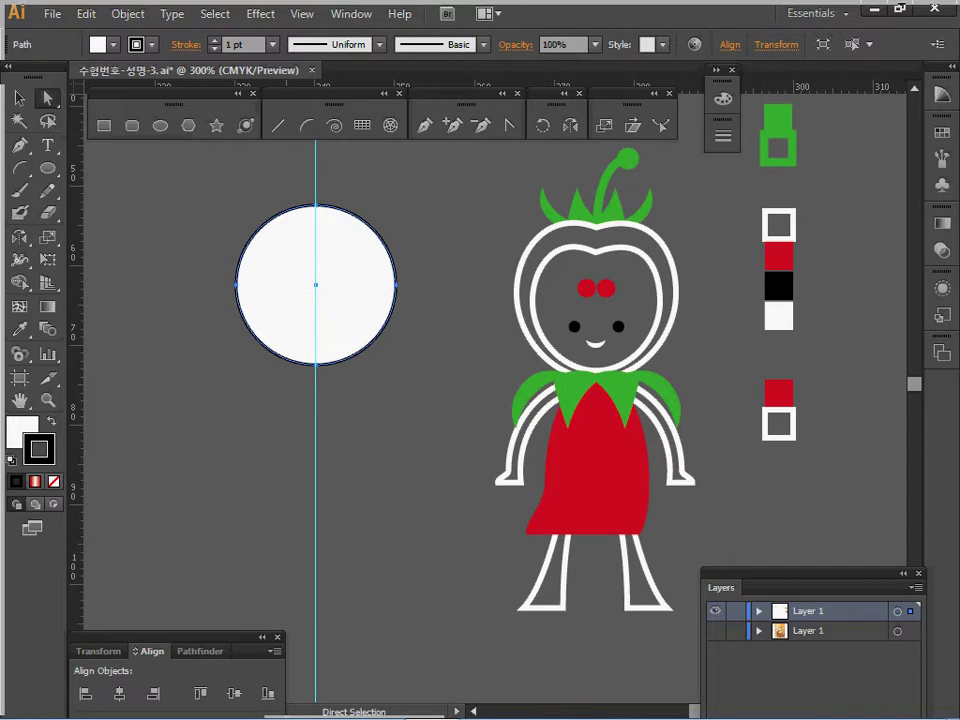
left_click_drag(297, 177, 340, 213)
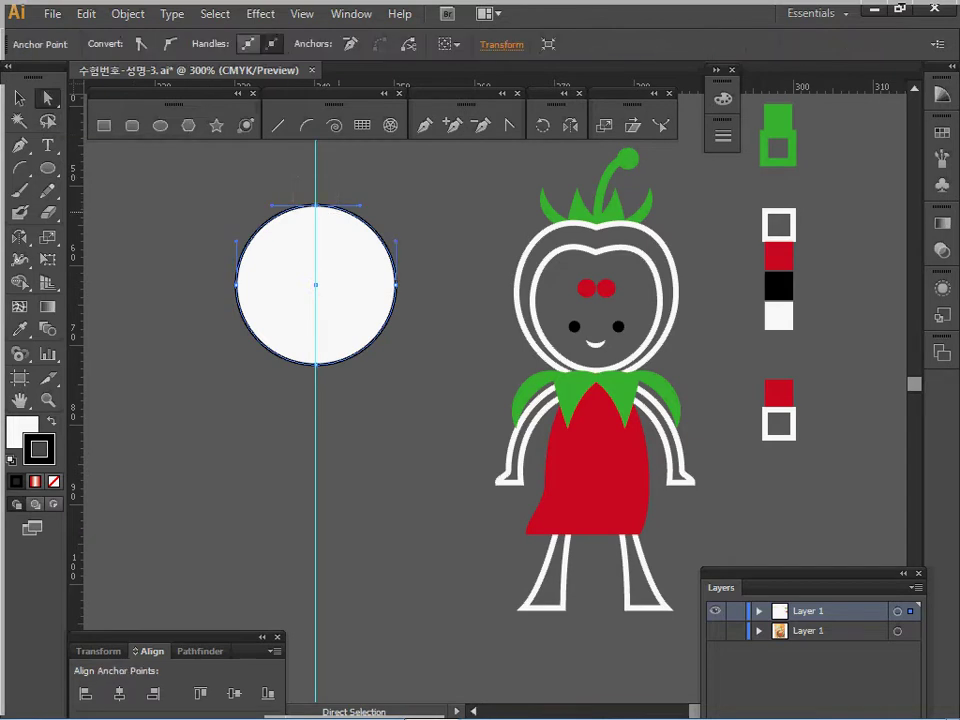
key("Down")
key("Down")
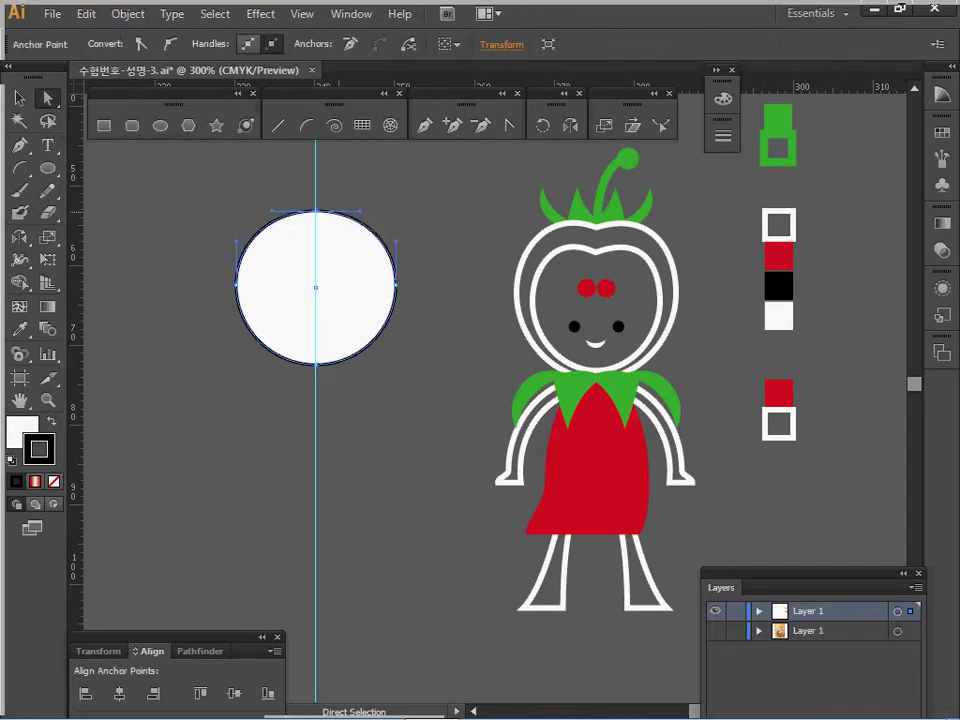
key("Down")
key("Down")
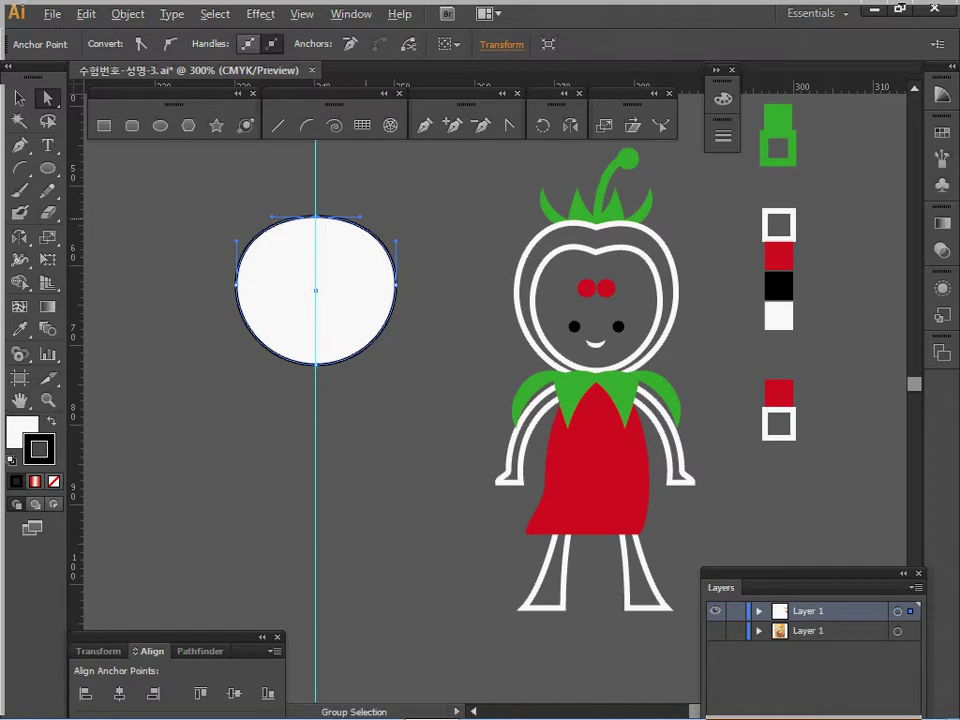
left_click_drag(360, 215, 364, 189)
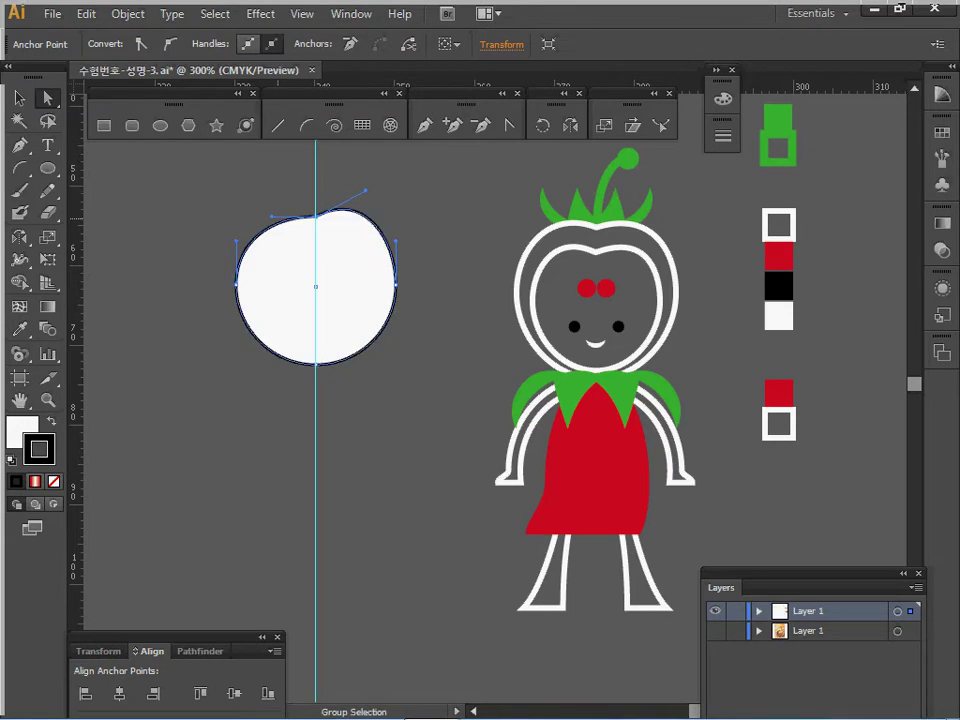
left_click_drag(272, 215, 260, 190)
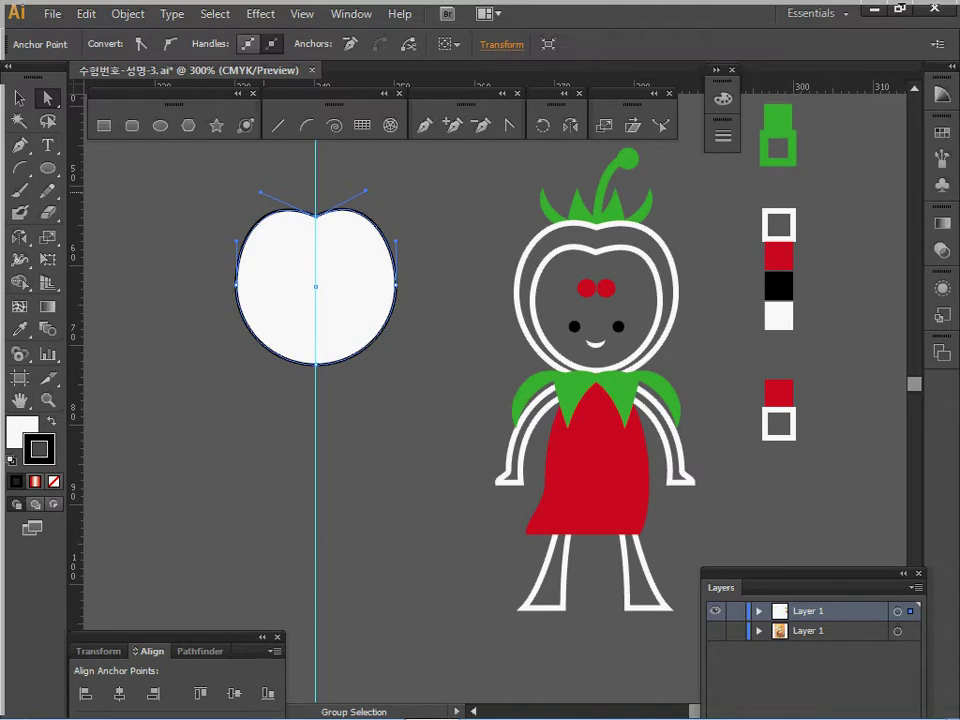
left_click(316, 365)
left_click_drag(316, 364, 316, 373)
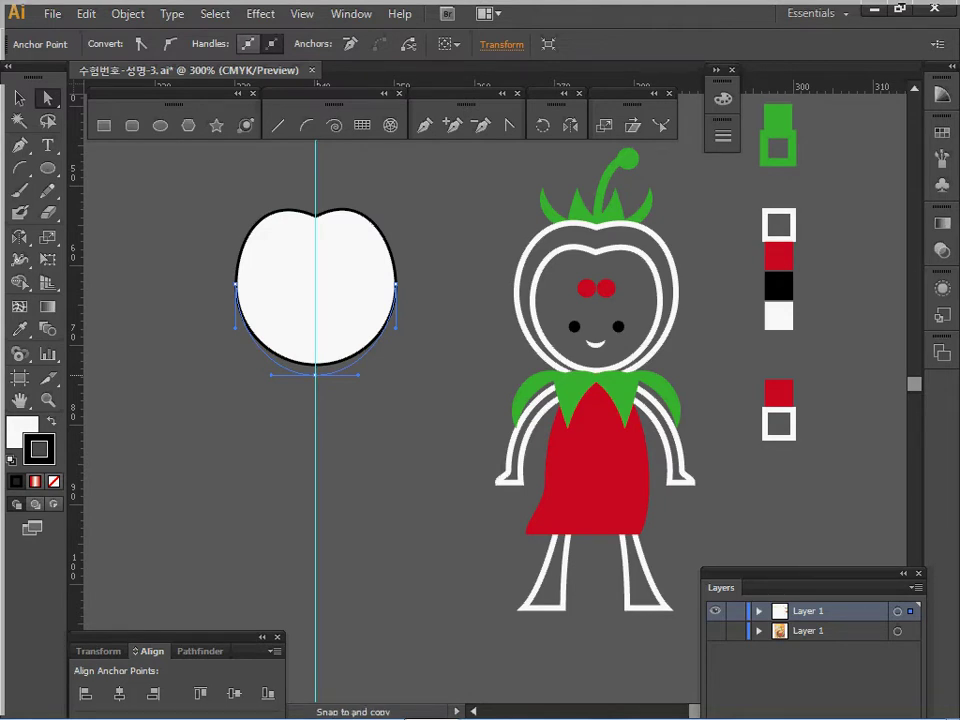
left_click_drag(316, 375, 316, 375)
key("ctrl+z")
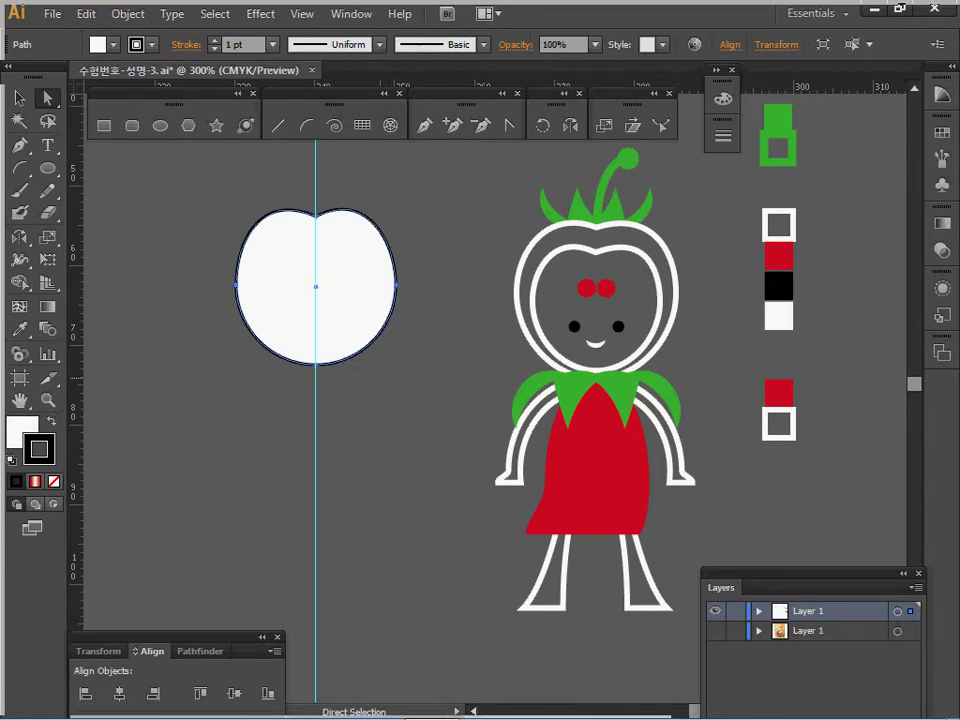
Move the head shape's lowest anchor point slightly down along the guide to lengthen the chin
left_click(316, 365)
key("Down")
key("Down")
key("Down")
key("Down")
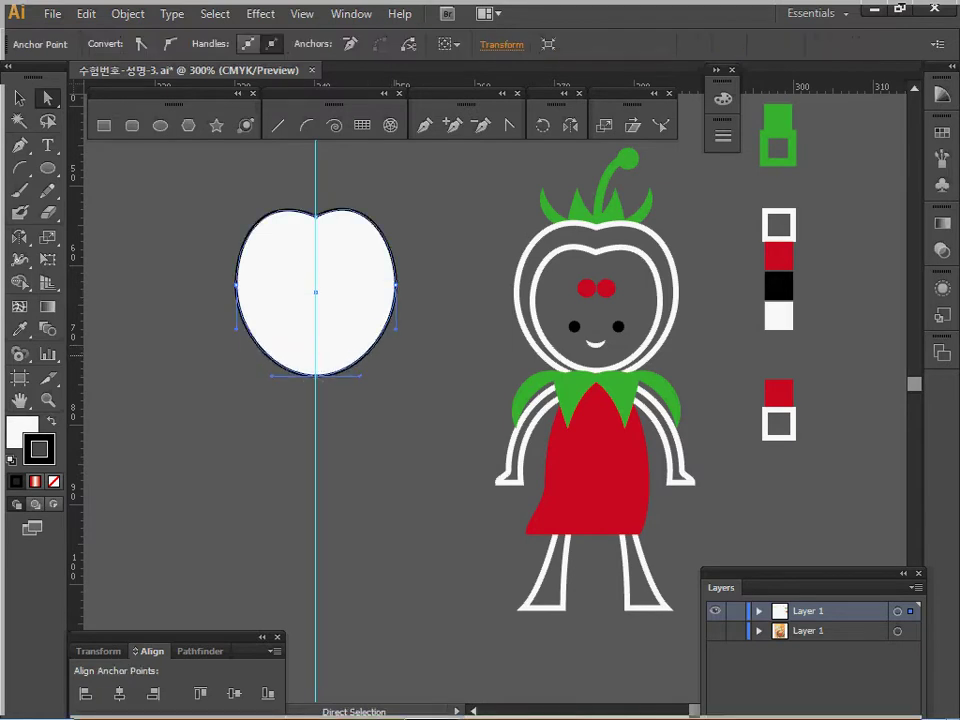
left_click(437, 303)
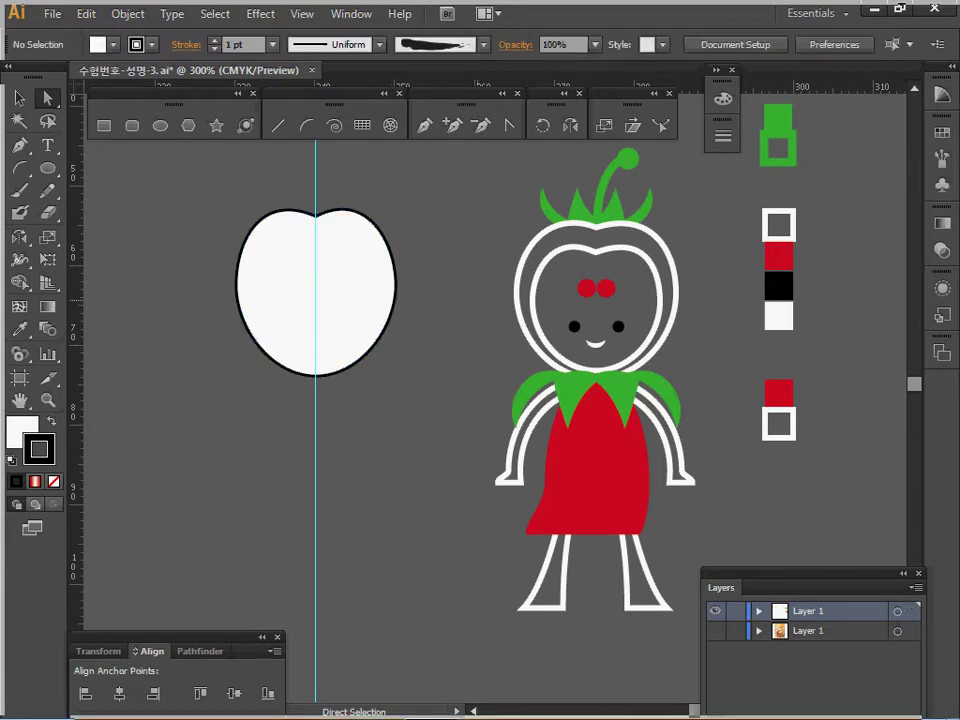
Offset the head path by -2 mm with Miter joins and a miter limit of 4 to create an inner outline
left_click(342, 304)
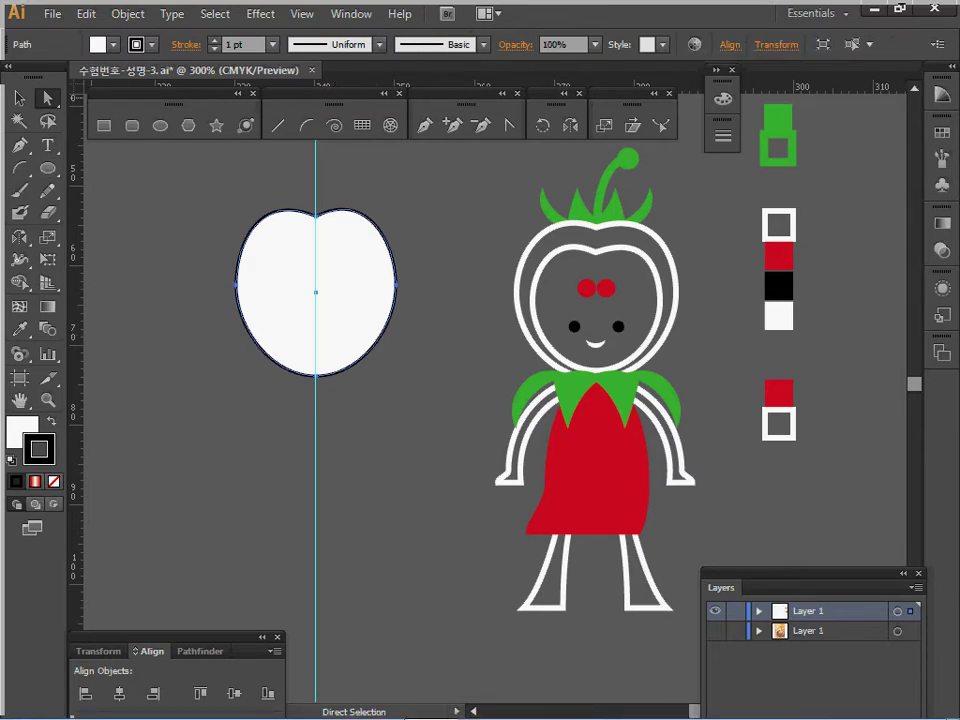
left_click(127, 14)
mouse_move(250, 395)
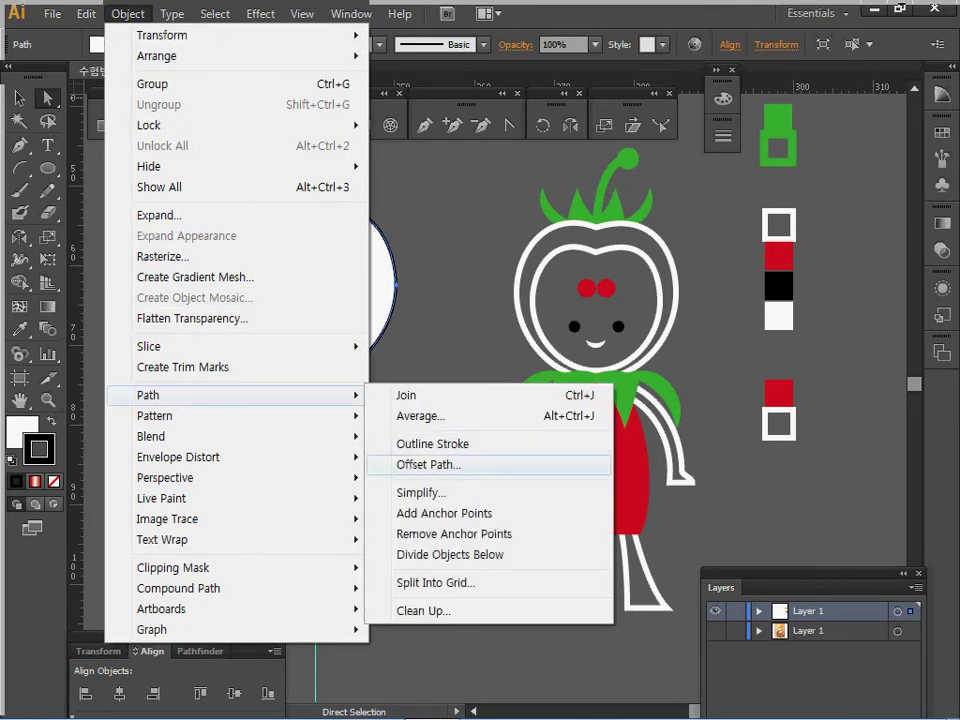
left_click(428, 464)
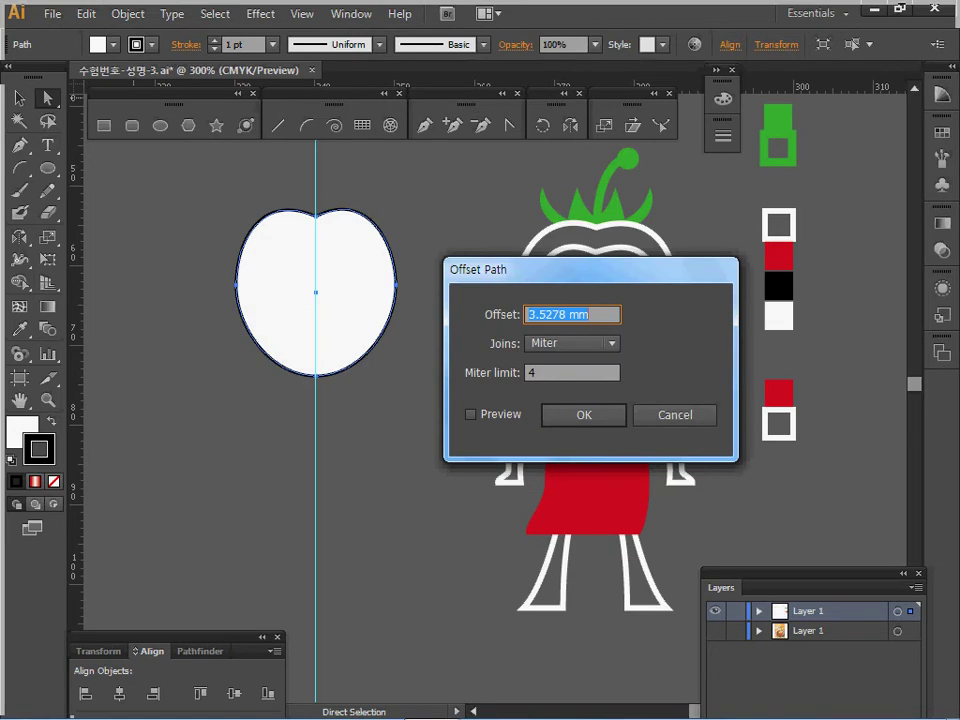
type("-2")
left_click(471, 414)
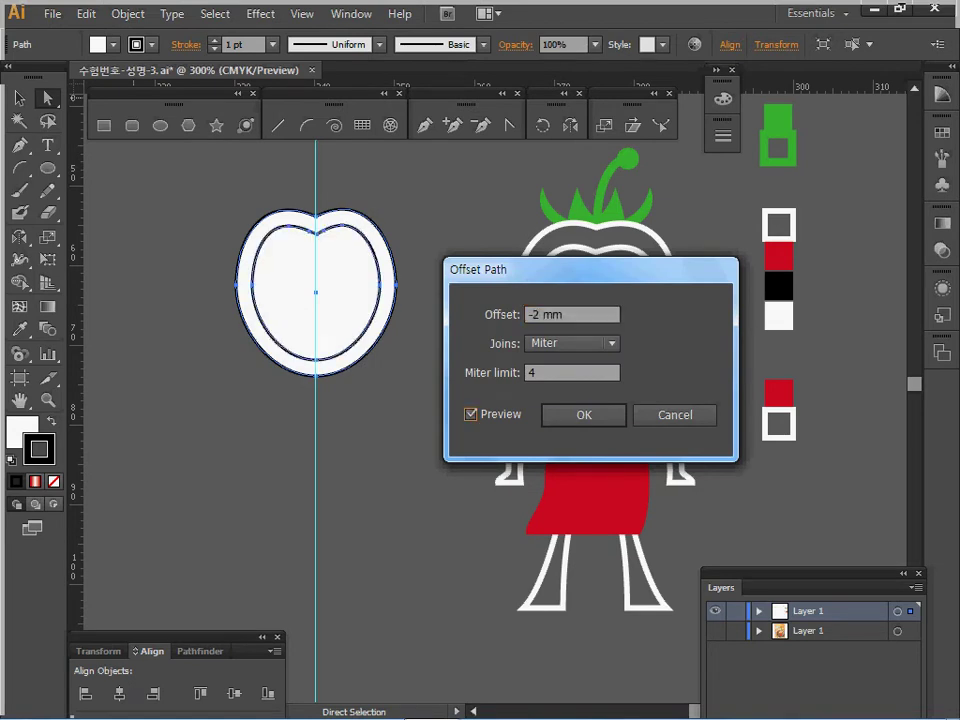
key("Tab")
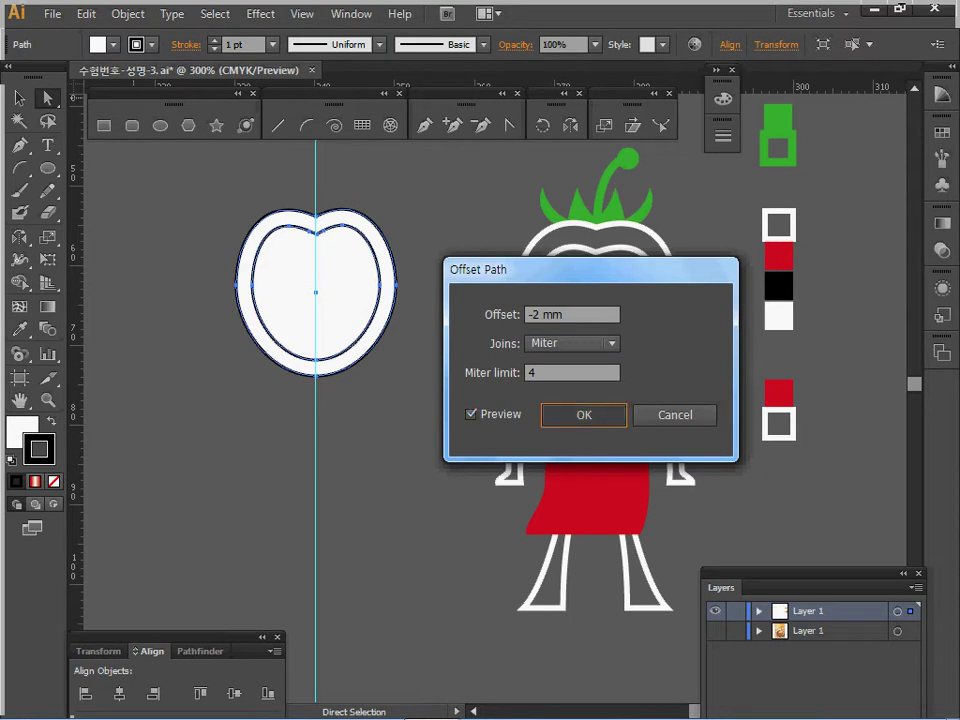
key("Return")
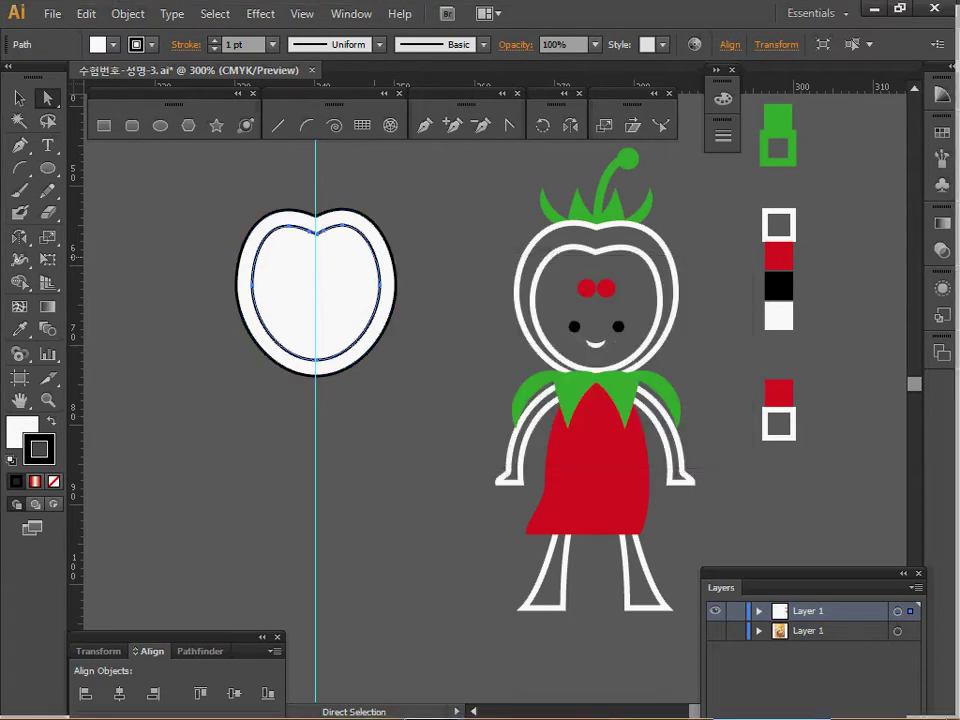
Apply the reference white outline style, a 2 pt white stroke without fill, to both head outlines
left_click_drag(211, 197, 357, 330)
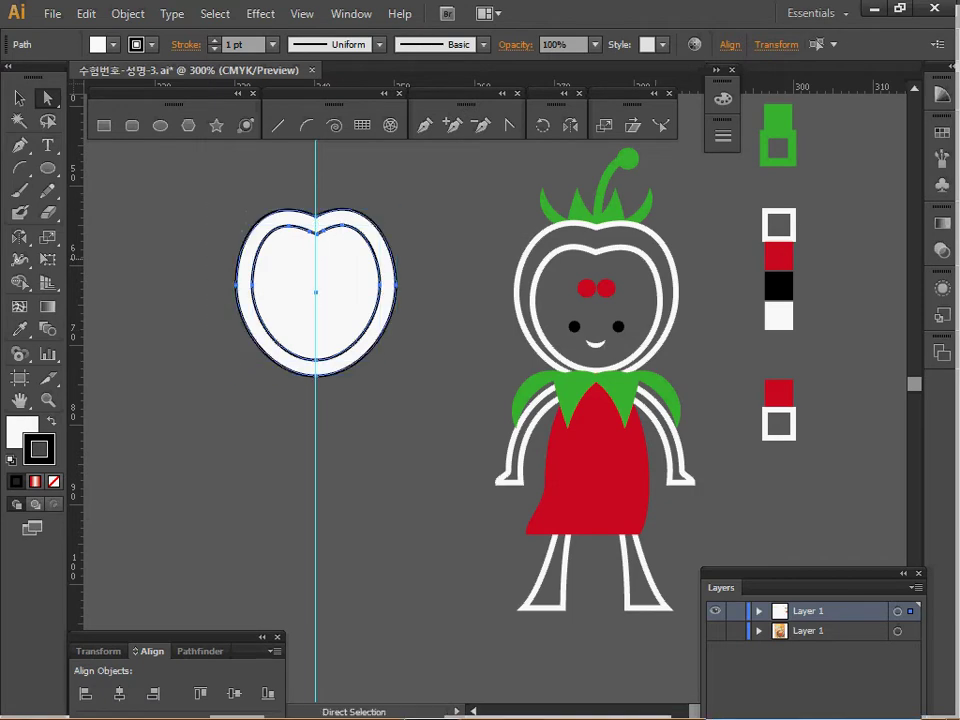
key("i")
left_click(778, 211)
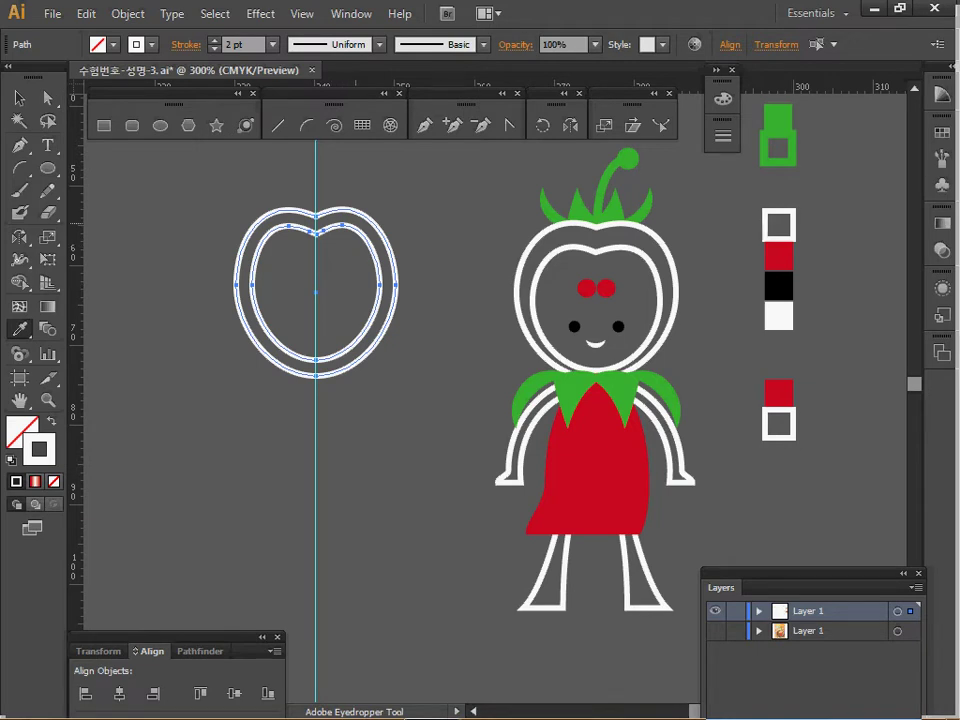
key("ctrl+shift+a")
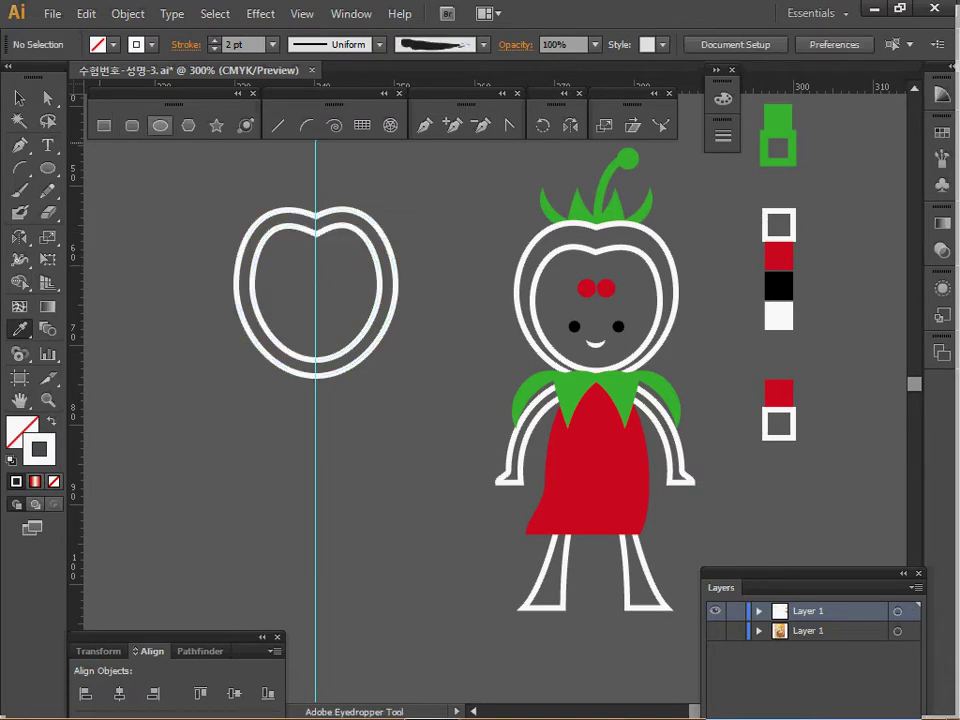
Draw a small red circle without stroke on the forehead against the guide, sampling the colour from the reference character
left_click(160, 125)
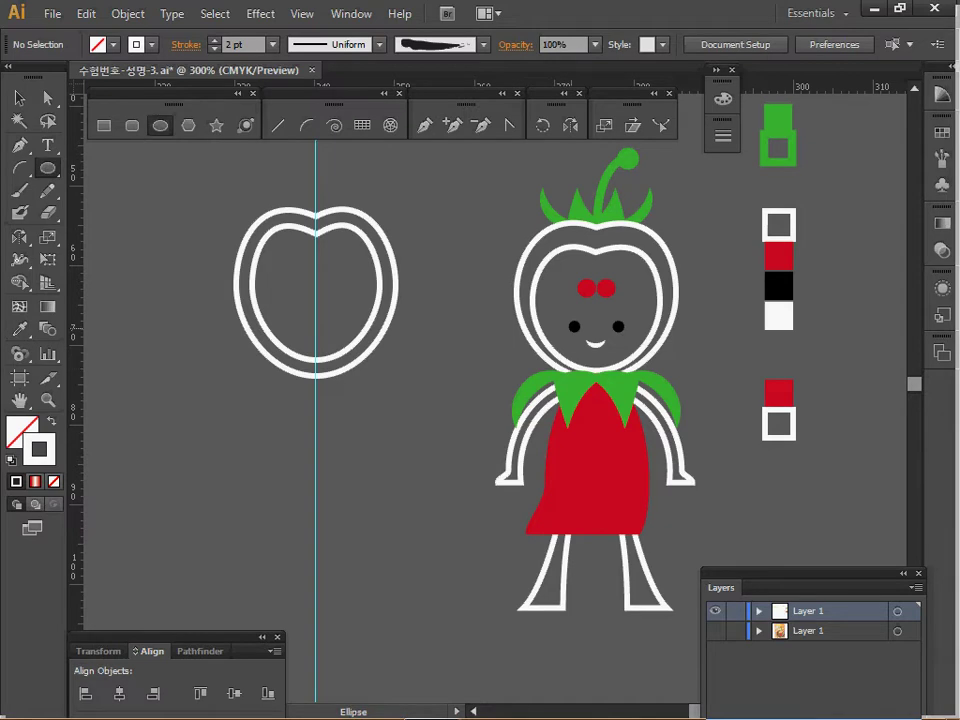
key("i")
left_click(587, 291)
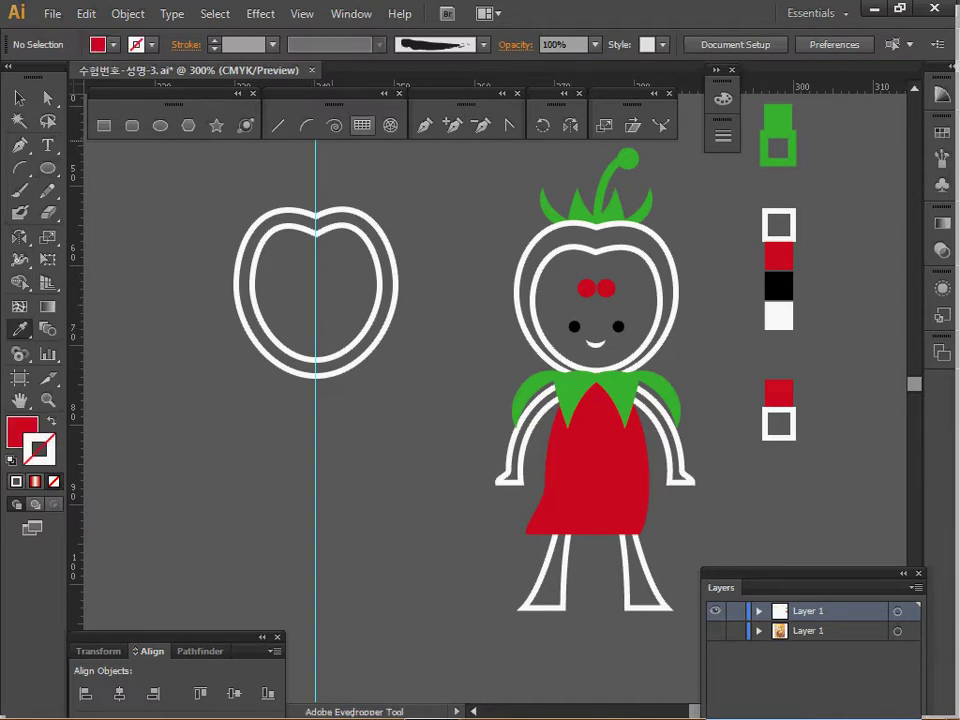
left_click(160, 125)
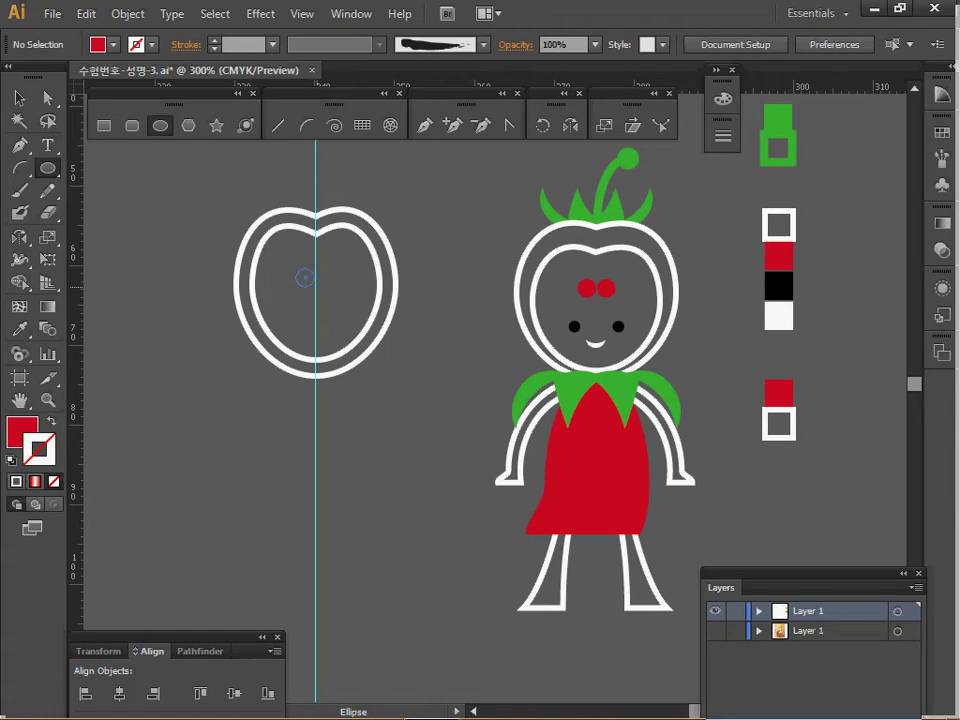
left_click_drag(299, 272, 310, 283)
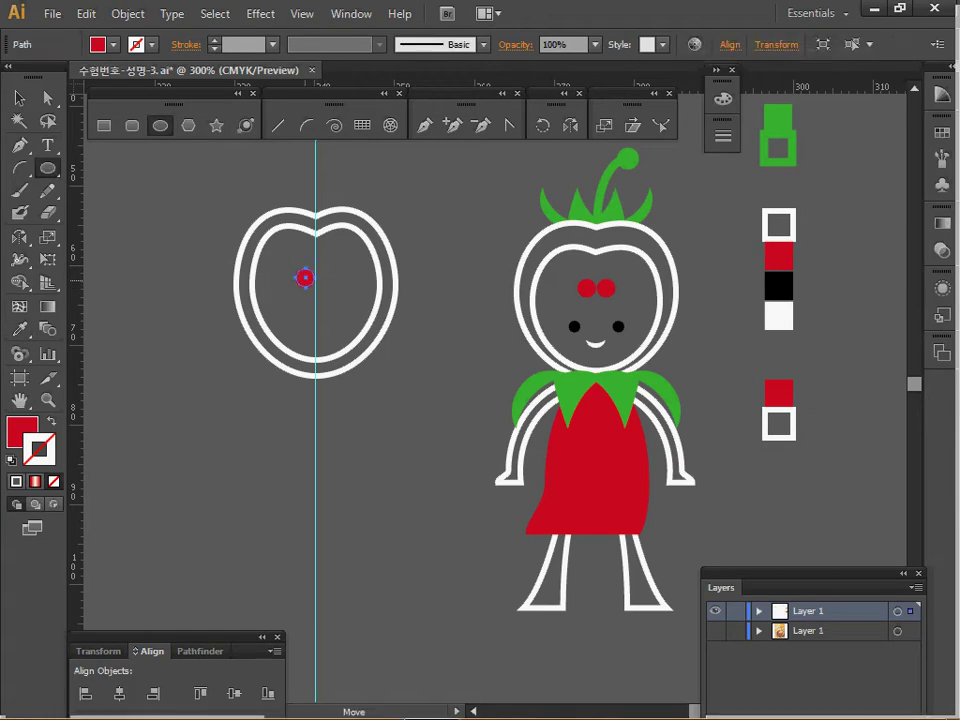
Draw a smaller circle for one eye diagonally below the red circle and fill it with the reference eye's black
left_click(348, 303, "ctrl")
left_click_drag(348, 303, 196, 247)
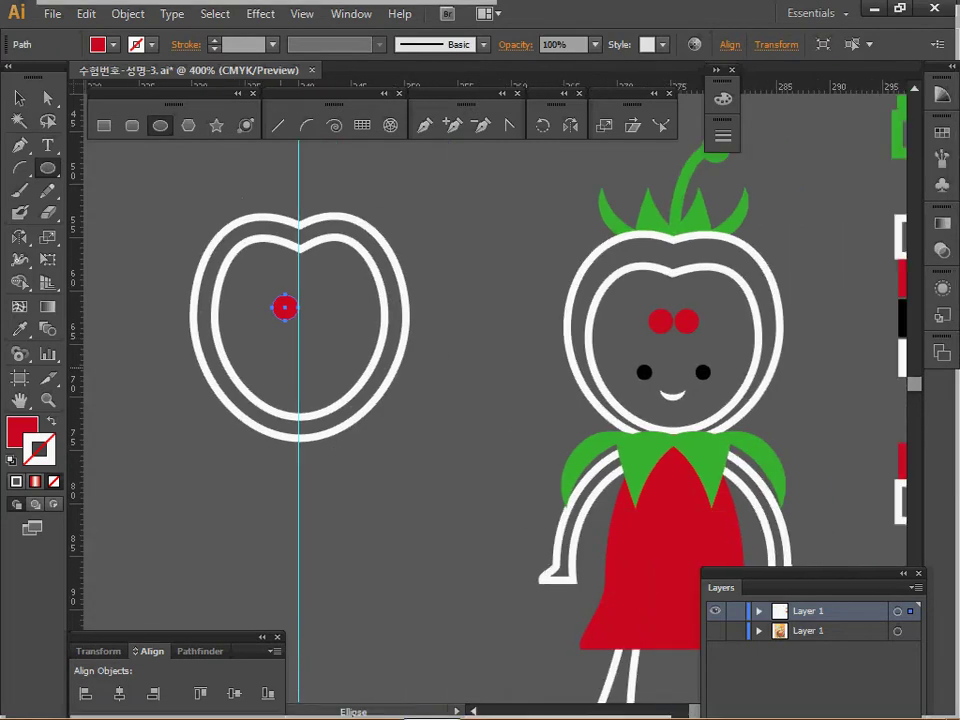
key("ctrl+shift+a")
left_click_drag(263, 352, 269, 358)
key("i")
left_click(644, 372)
Draw a small unfilled circle with a 1 pt black stroke on the guide below the eye, plus a wider ellipse overlapping its upper part
left_click(350, 381, "ctrl")
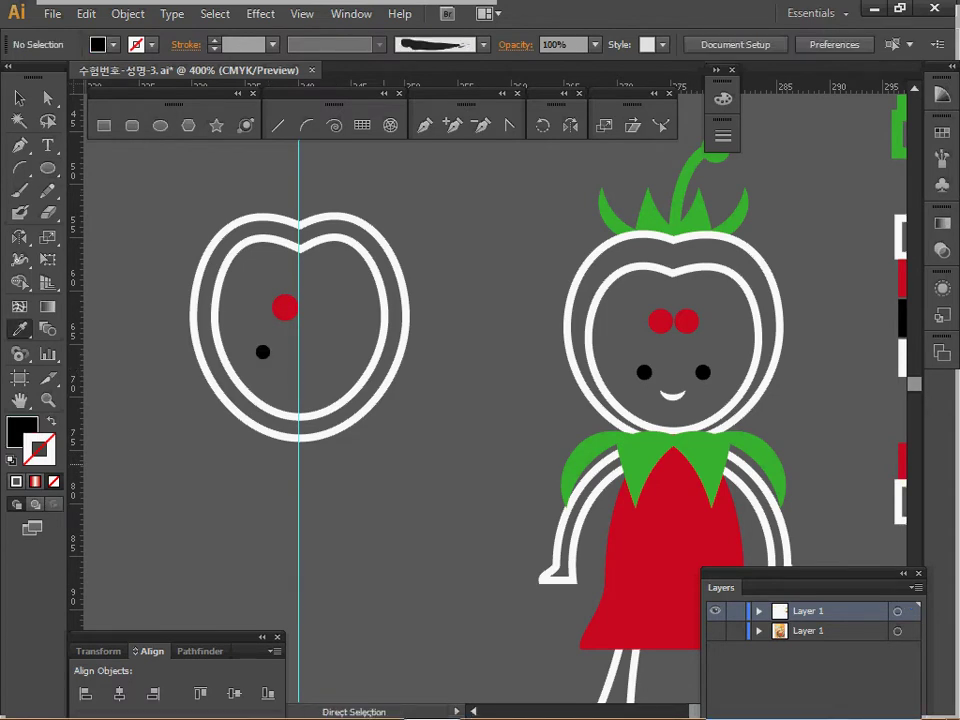
left_click(350, 381, "ctrl")
left_click_drag(350, 396, 196, 379)
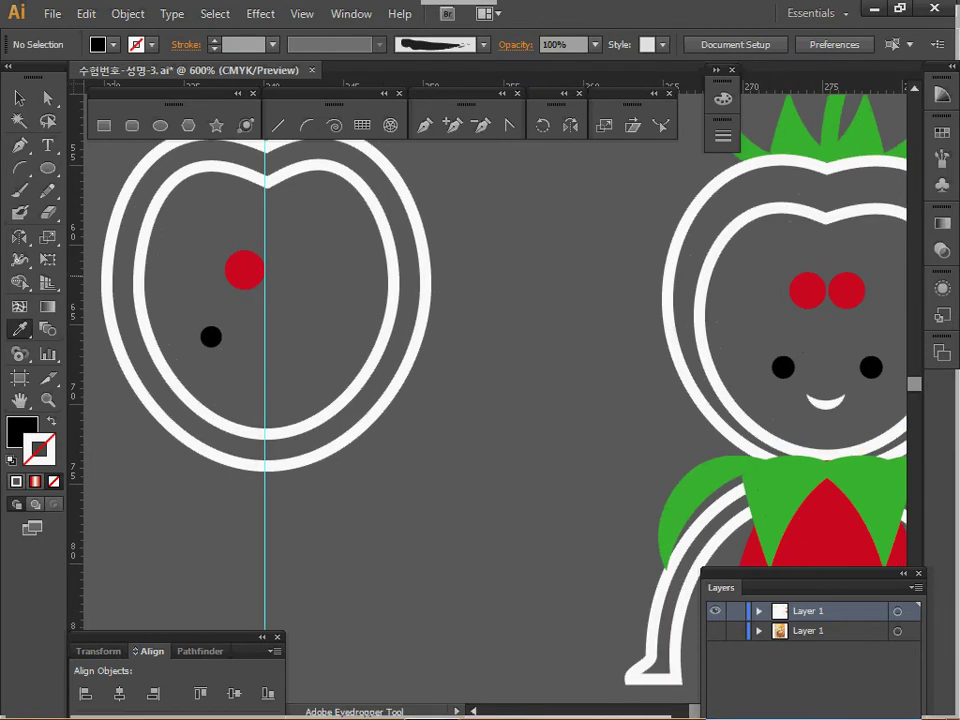
key("l")
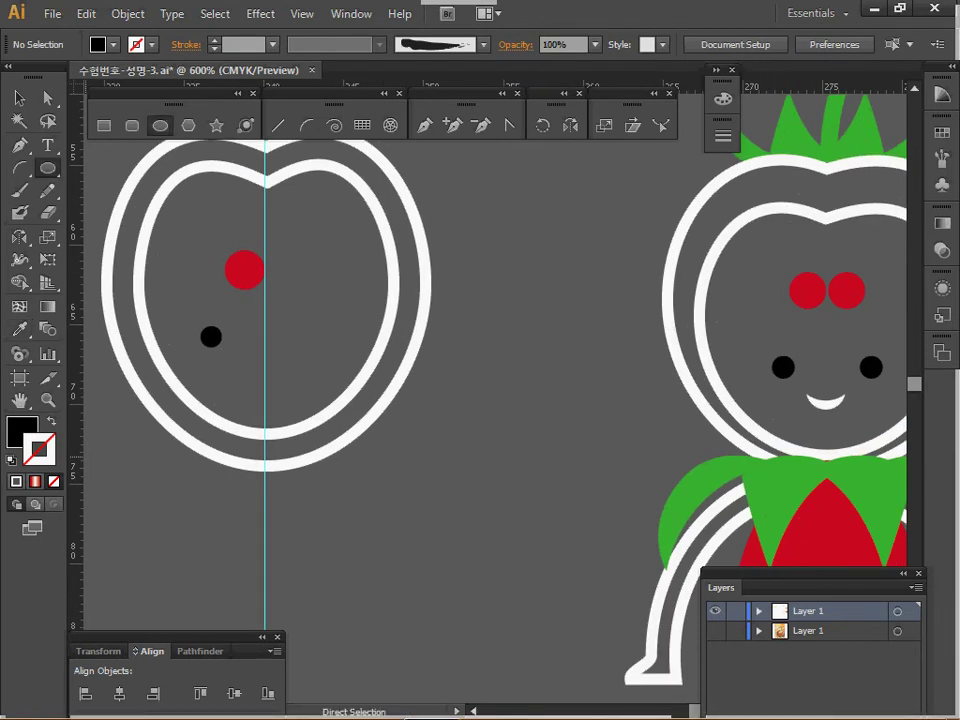
key("d")
key("F6")
key("slash")
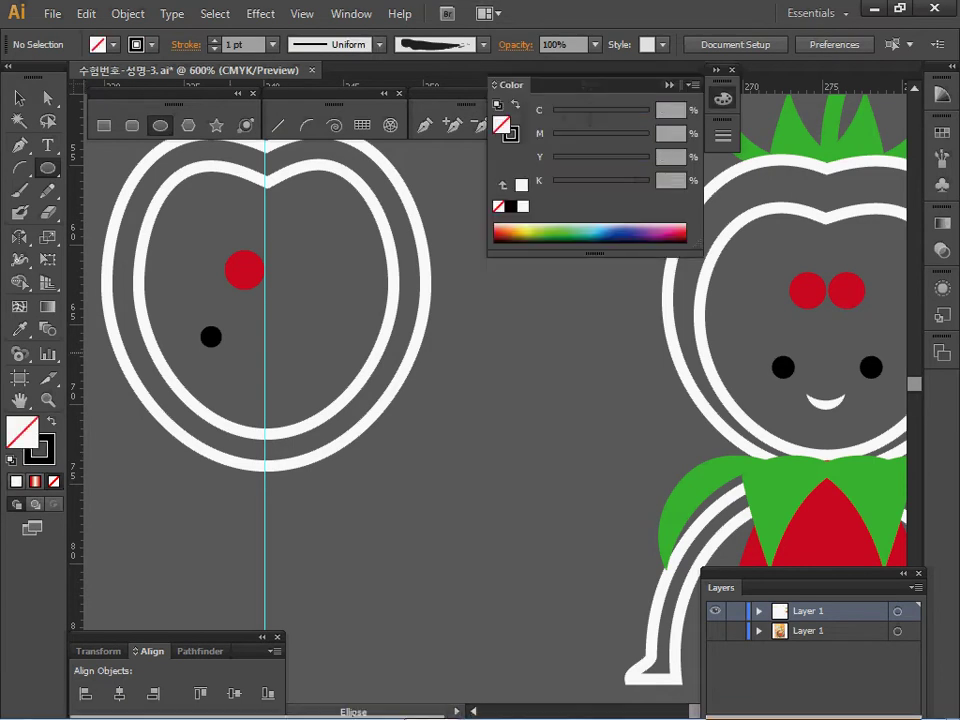
key("F6")
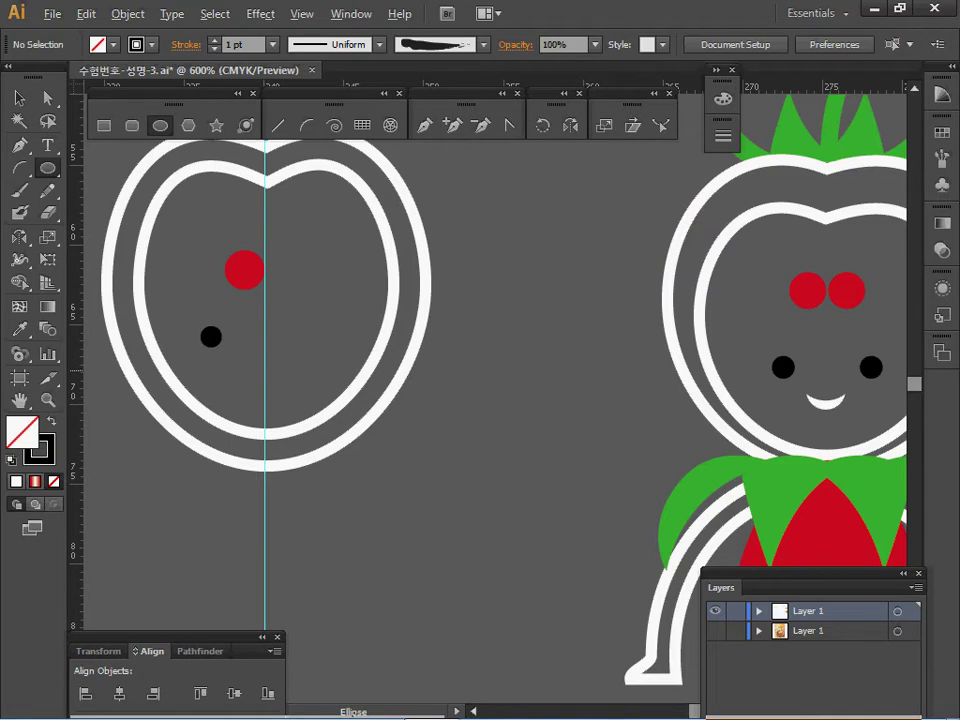
left_click_drag(281, 381, 281, 381)
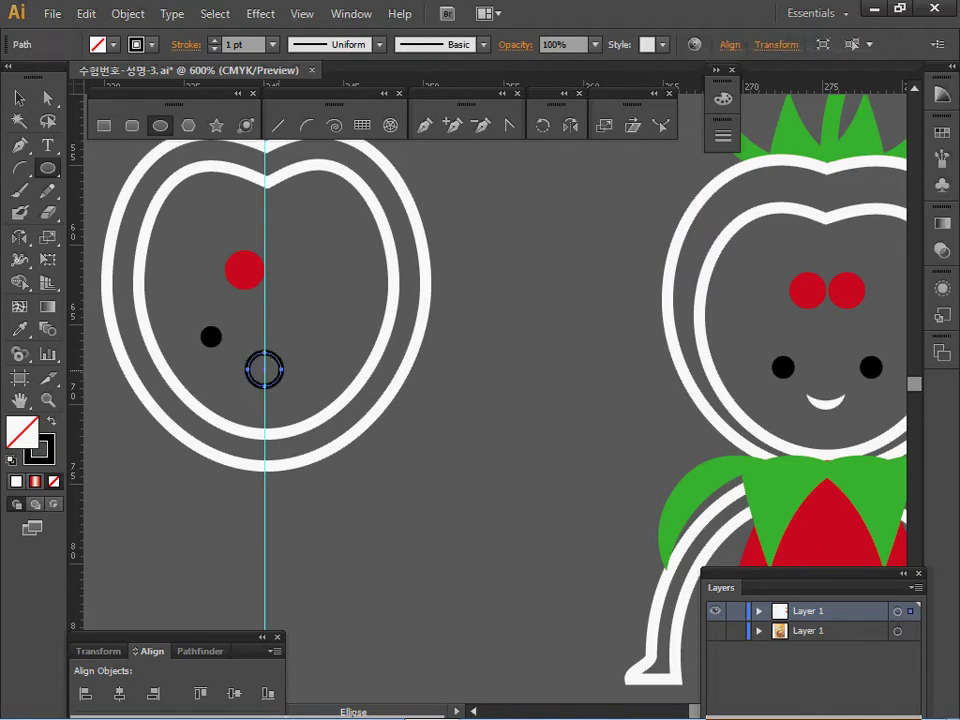
mouse_move(235, 323)
left_mouse_down()
mouse_move(303, 367)
mouse_move(278, 357)
mouse_move(284, 362)
left_mouse_up()
mouse_move(235, 323)
left_mouse_down()
mouse_move(270, 343)
mouse_move(316, 342)
left_mouse_up()
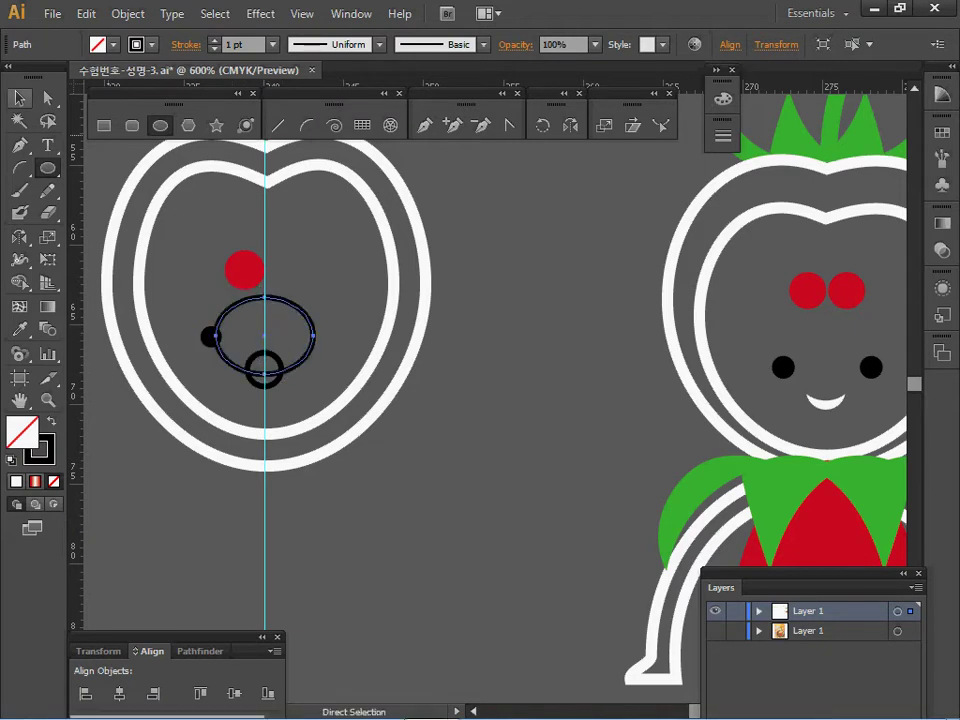
Centre the mouth's small circle and wide ellipse horizontally on each other
key("v")
left_click(261, 386, "shift")
left_click(119, 693)
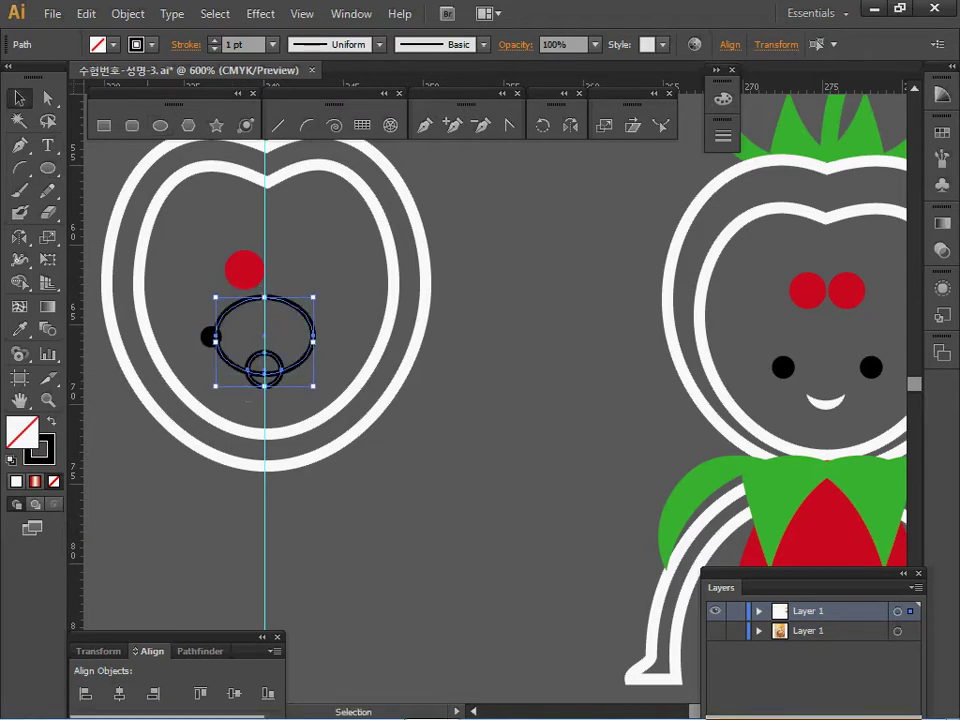
left_click_drag(165, 637, 167, 583)
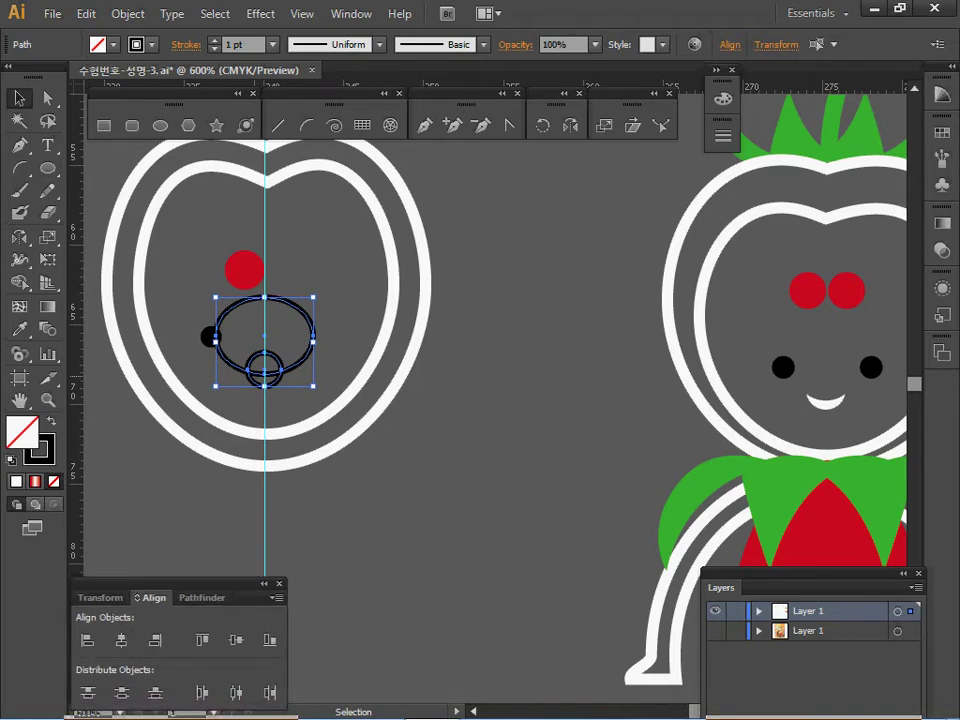
left_click(318, 398)
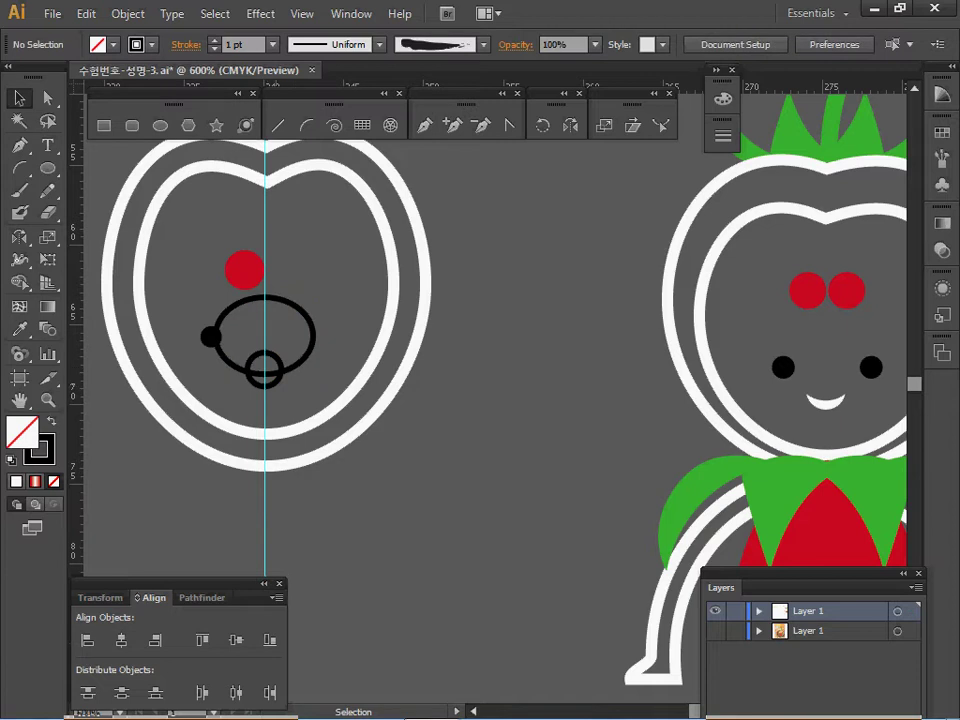
Try to nudge the small mouth circle slightly upward within the ellipse
left_click(265, 387)
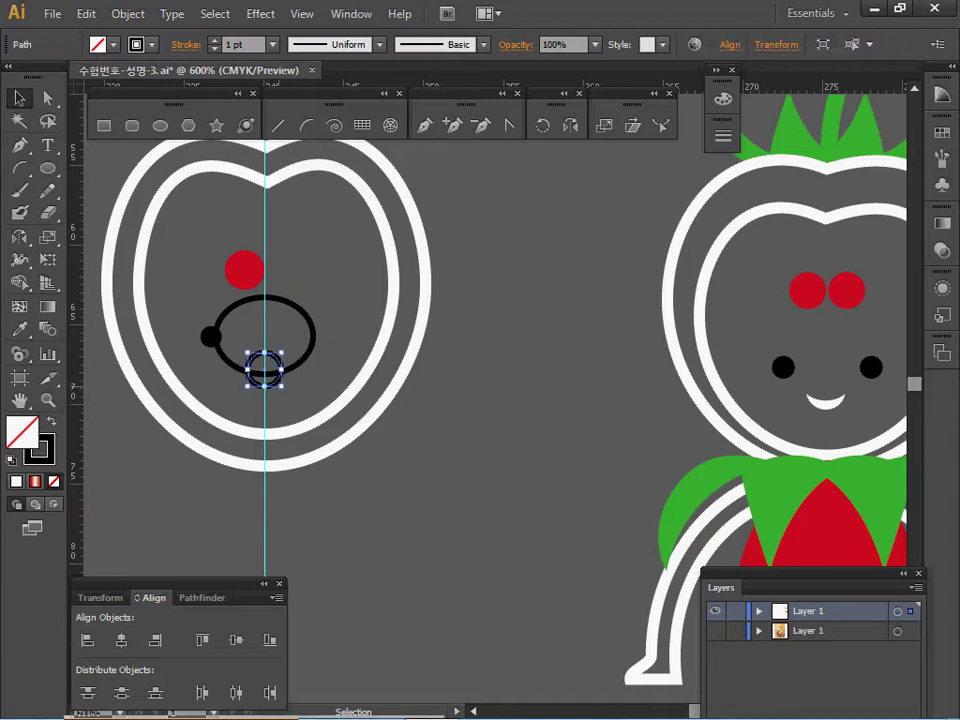
key("Up")
key("ctrl+space")
left_click(277, 373, "ctrl")
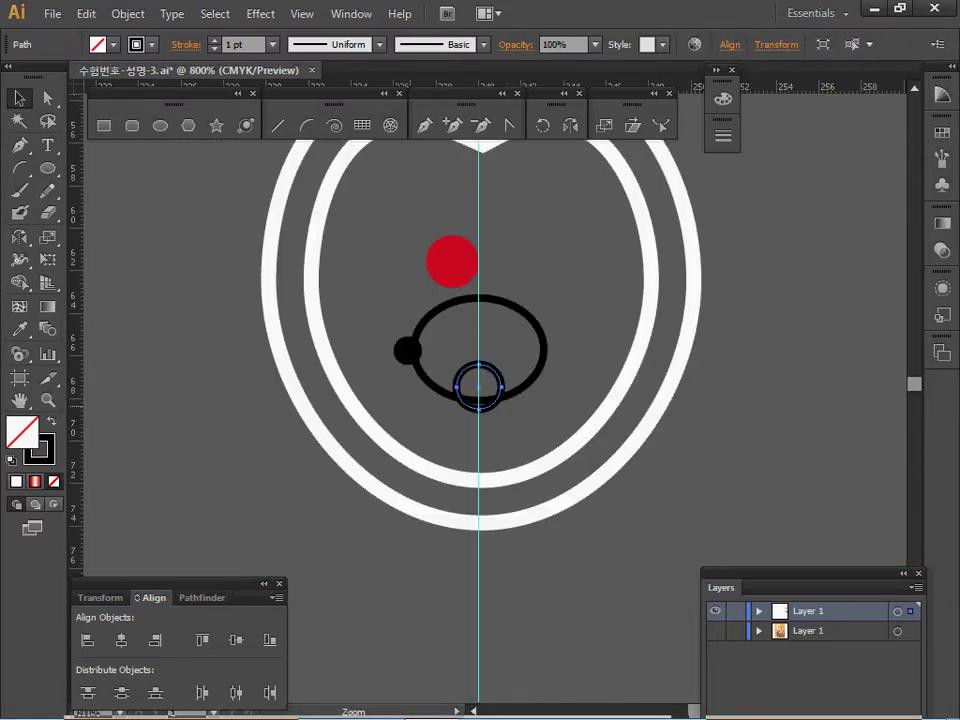
left_click_drag(480, 389, 349, 362)
left_click(587, 419)
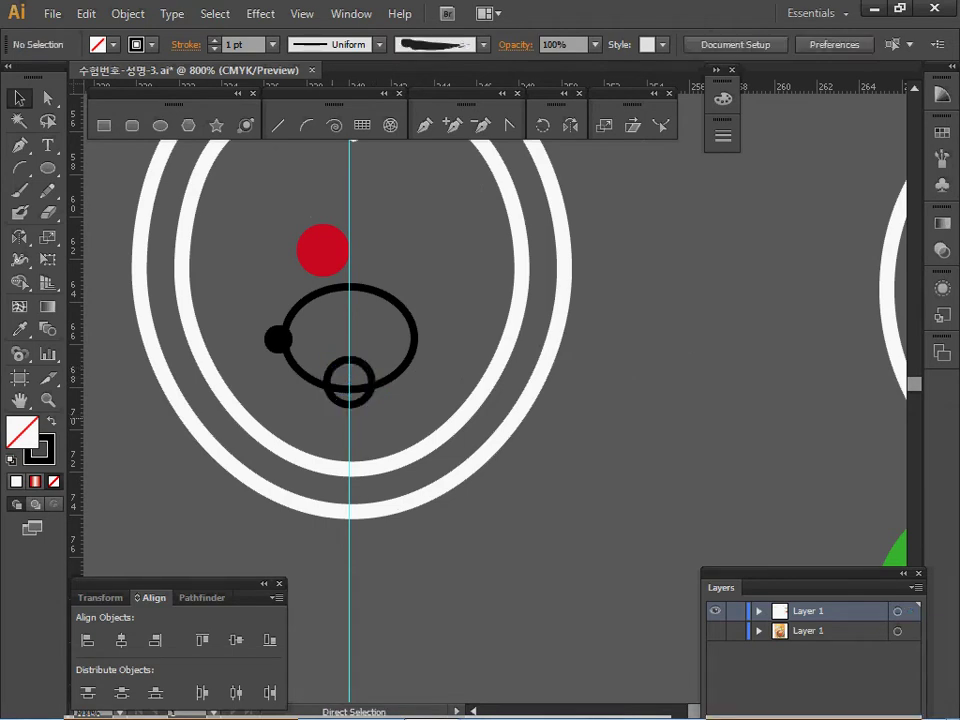
Subtract the wide ellipse from the small circle with Minus Front to form a crescent-shaped mouth
left_click_drag(425, 424, 350, 364)
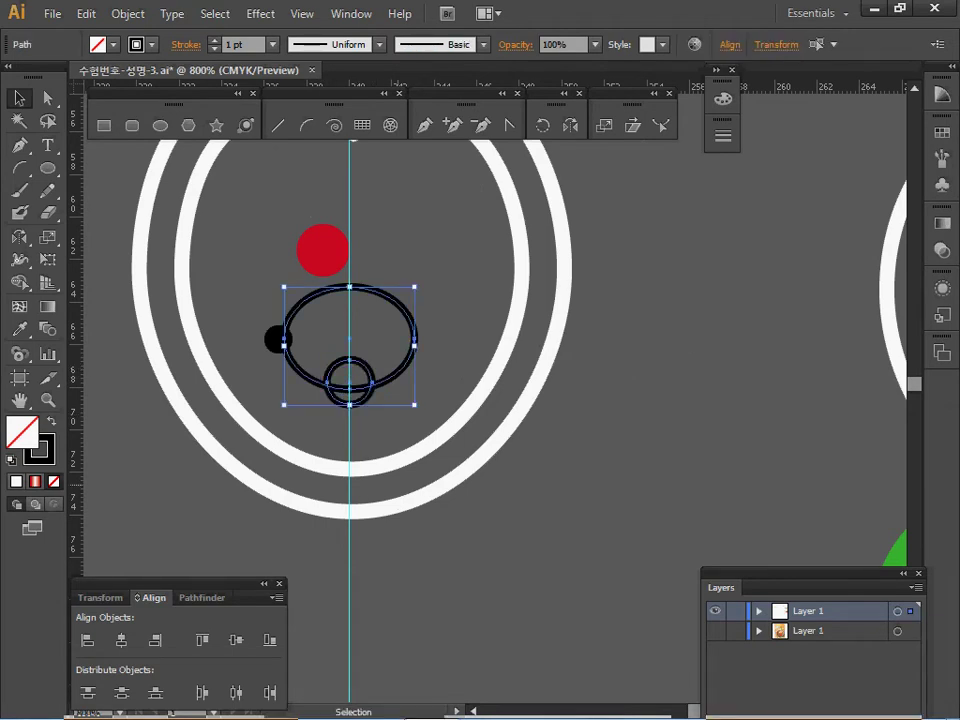
left_click(202, 597)
left_click(120, 640)
left_click(385, 402, "ctrl+alt")
left_click(465, 381, "ctrl+alt")
left_click_drag(468, 380, 307, 371)
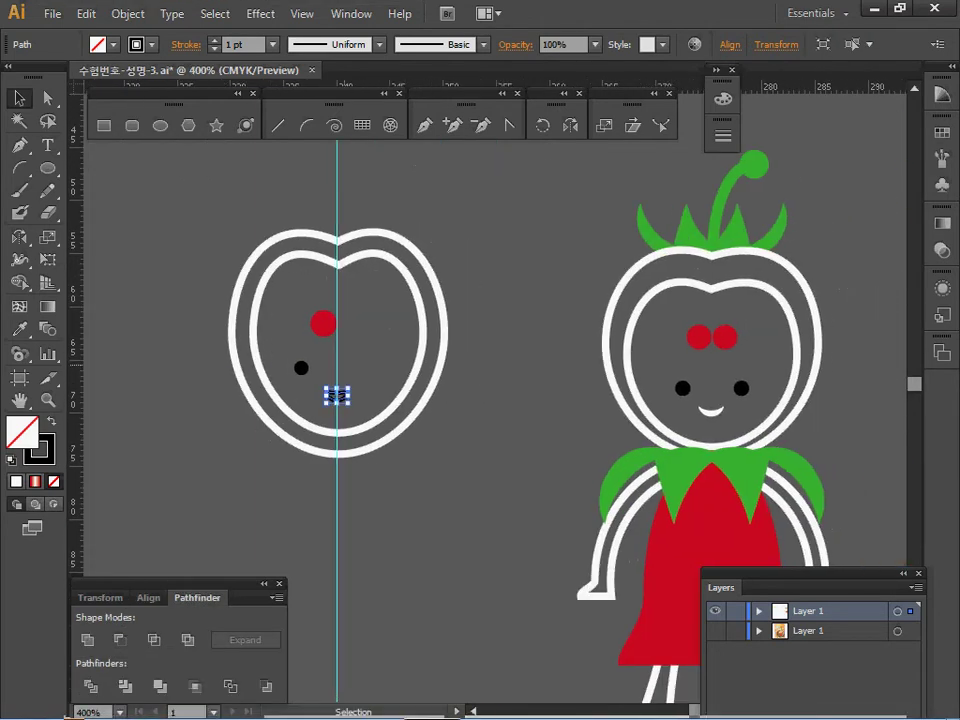
Give the crescent mouth a white fill and no stroke
key("d")
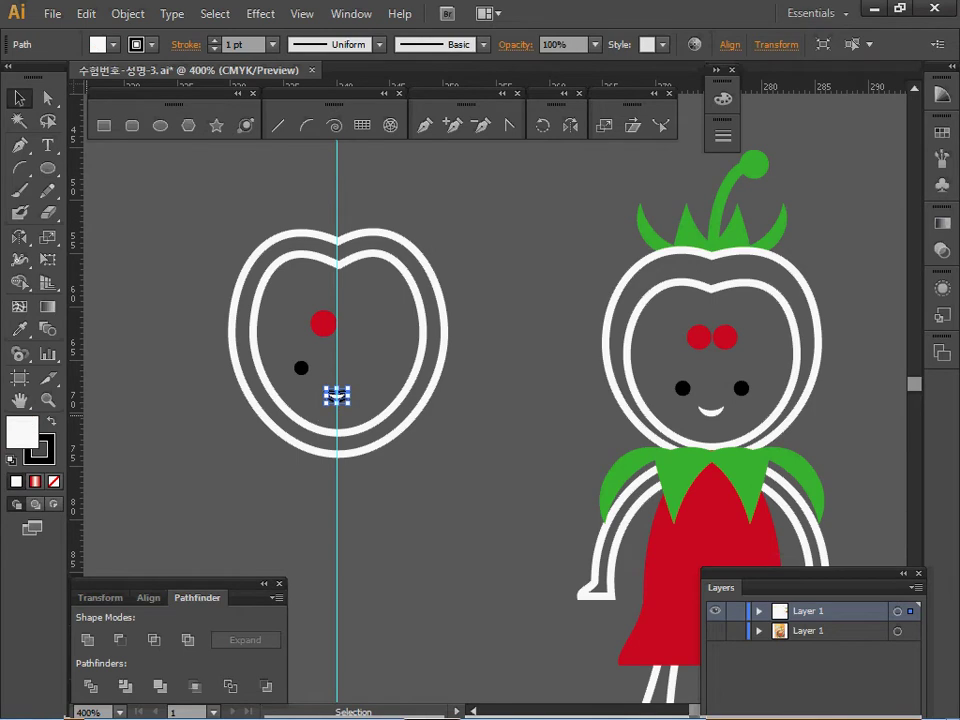
key("x")
key("slash")
key("ctrl+shift+a")
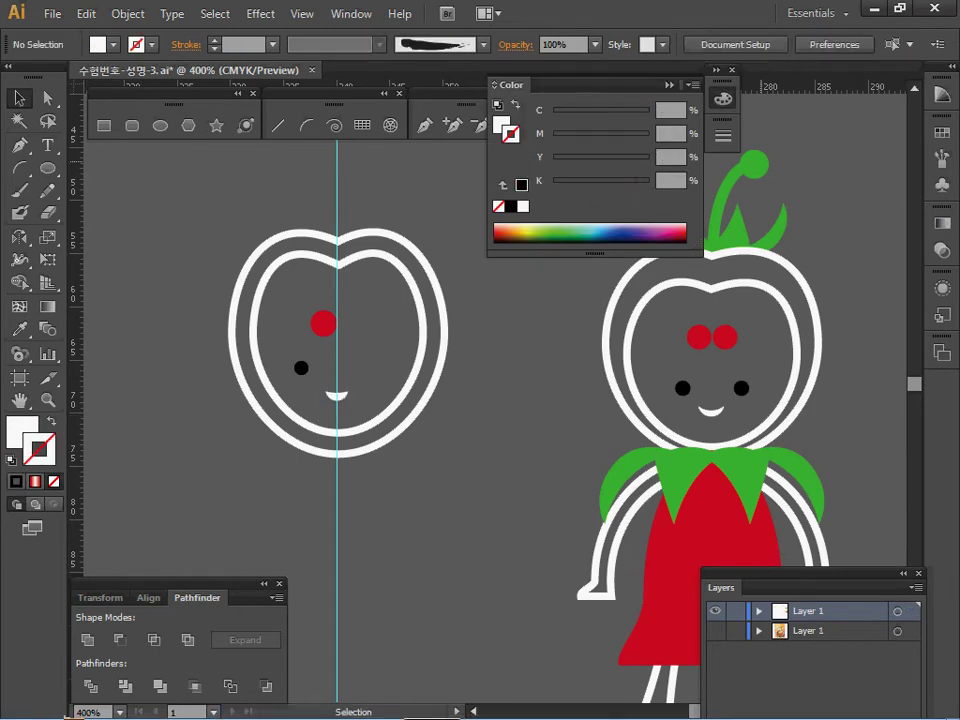
key("F6")
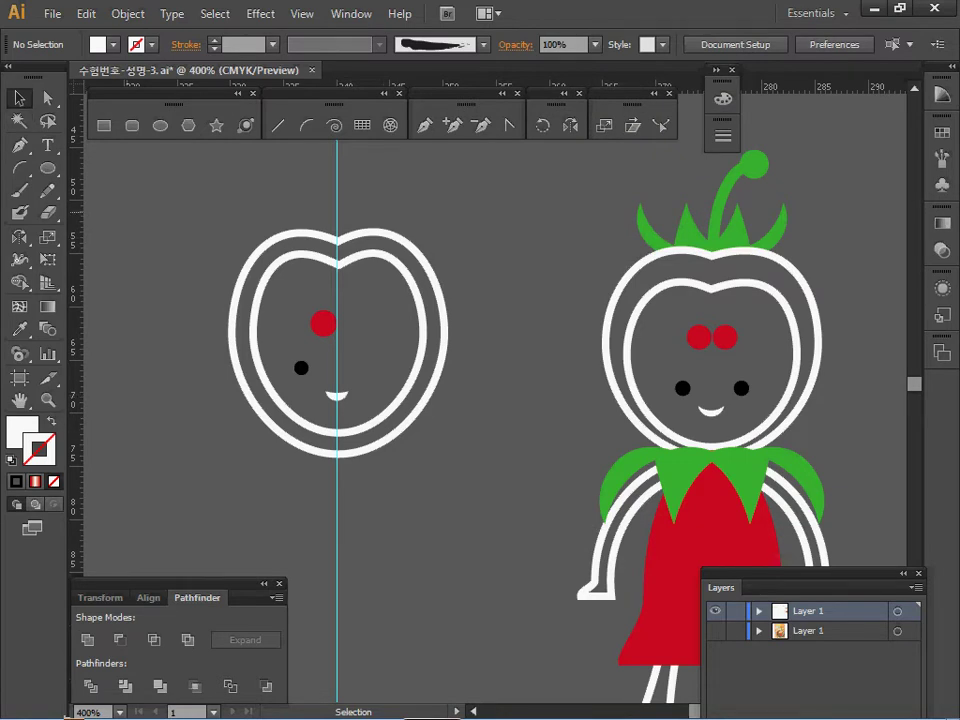
Draw a small curved, pointed leaf with the Pen tool on the upper edge of the head, left of the guide
left_click(401, 440, "ctrl+alt")
left_click_drag(401, 440, 291, 444)
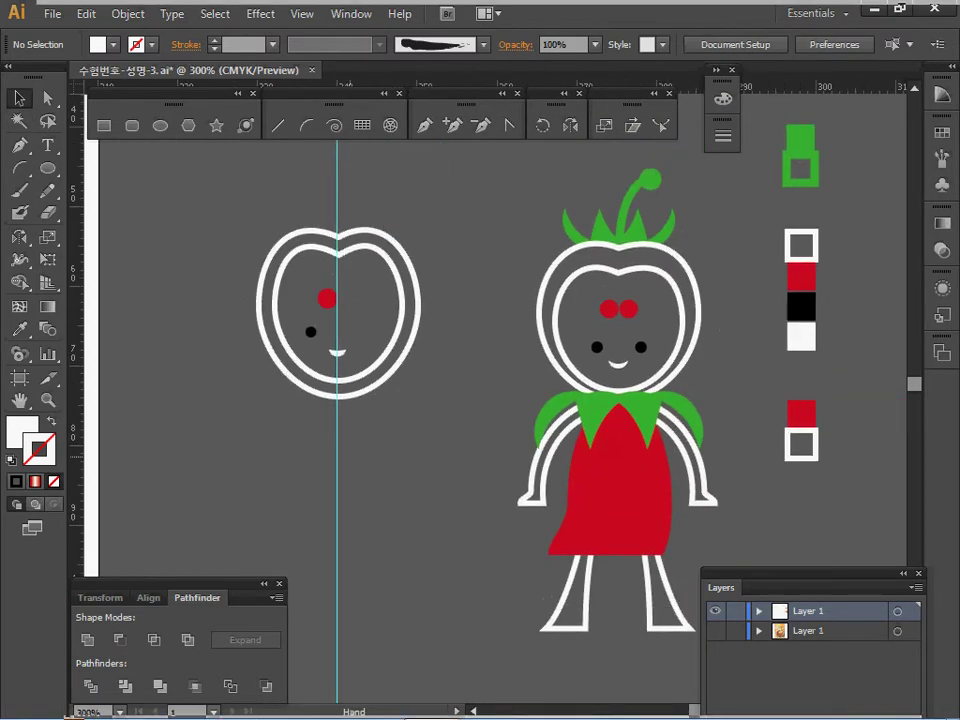
left_click(359, 328, "ctrl")
left_click_drag(359, 328, 186, 324)
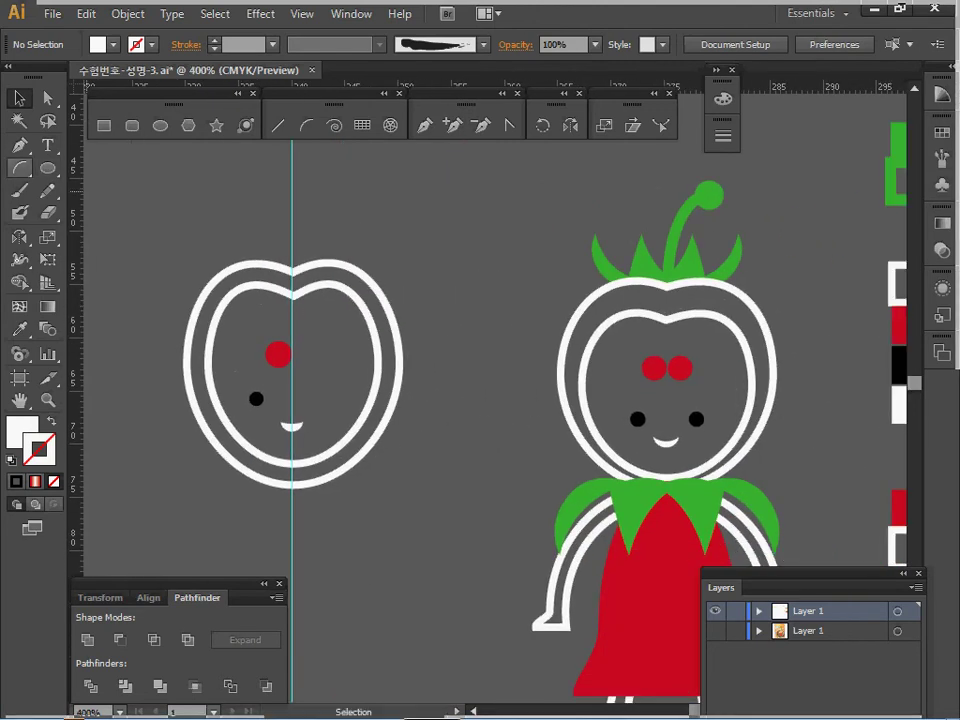
left_click(19, 145)
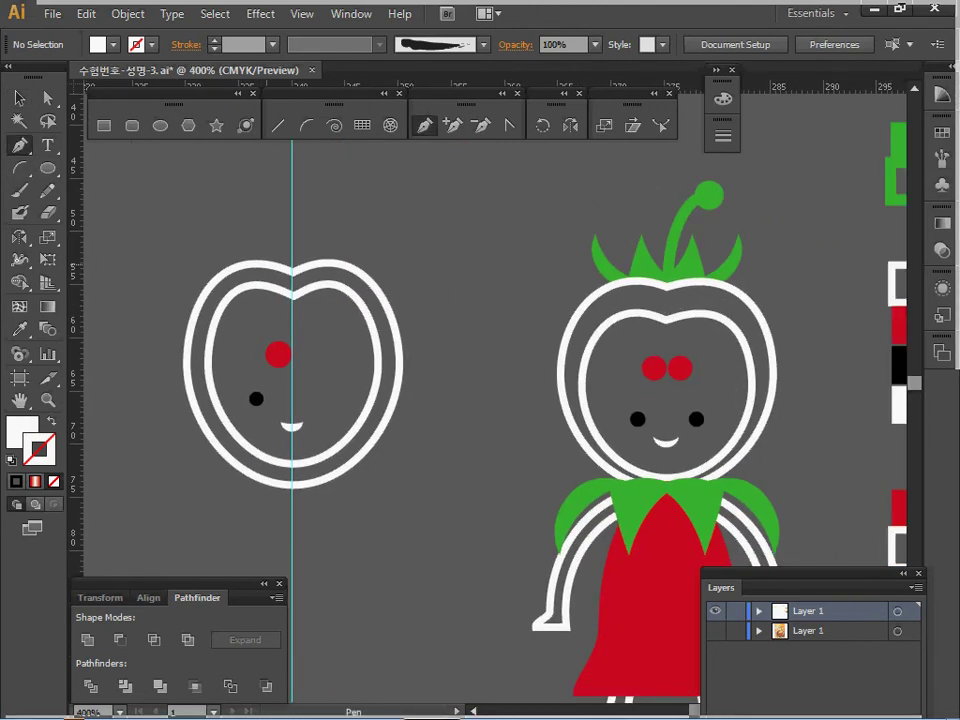
left_click(261, 264)
left_click_drag(238, 223, 244, 190)
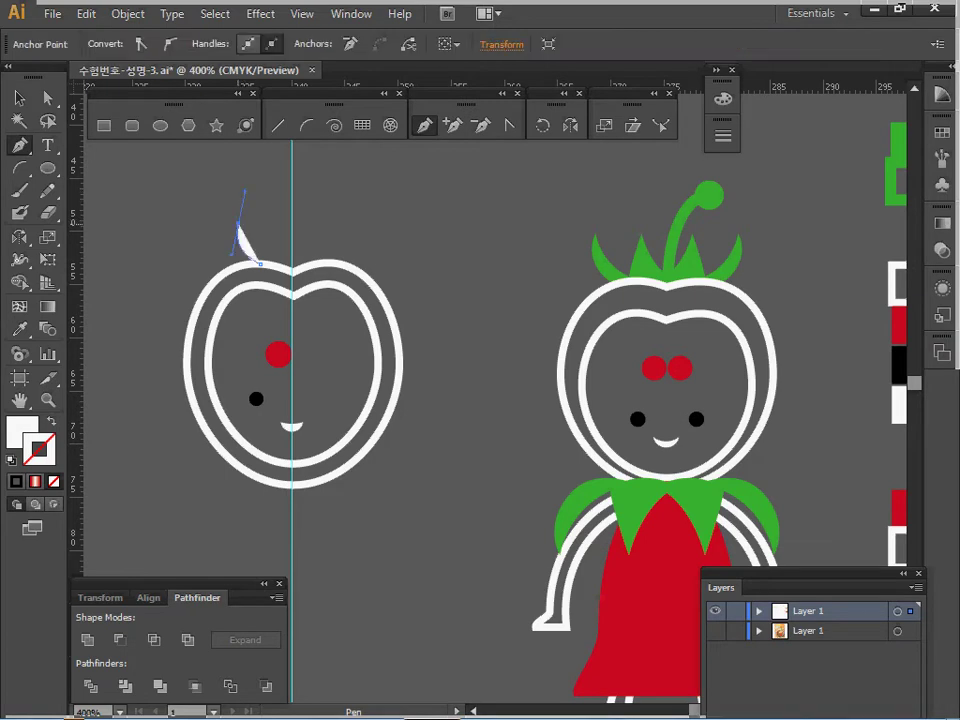
left_click(238, 223)
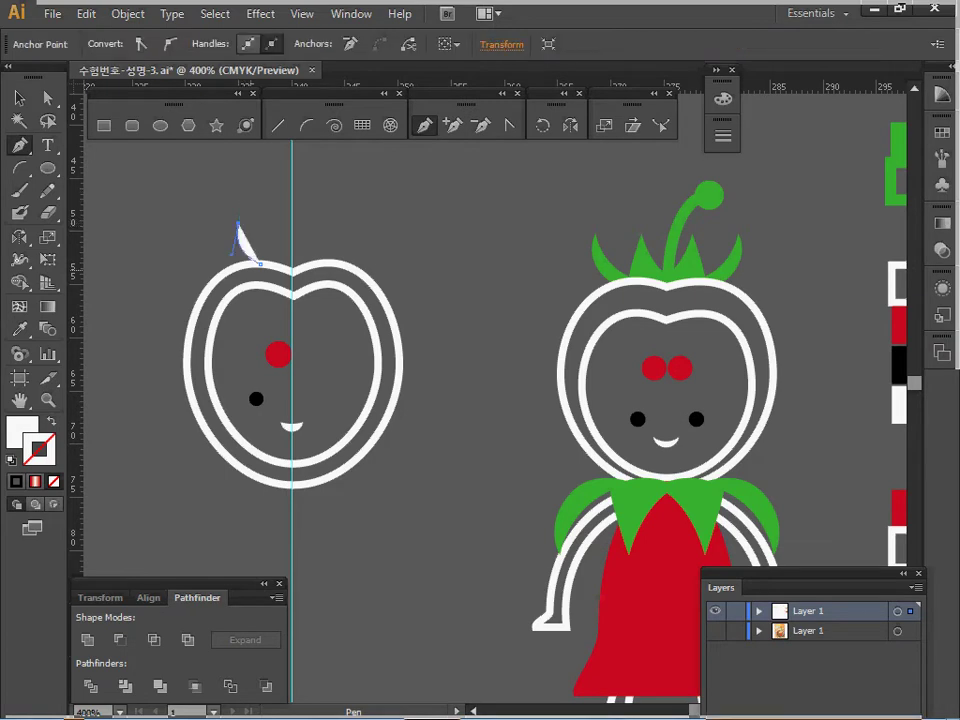
left_click_drag(240, 270, 262, 290)
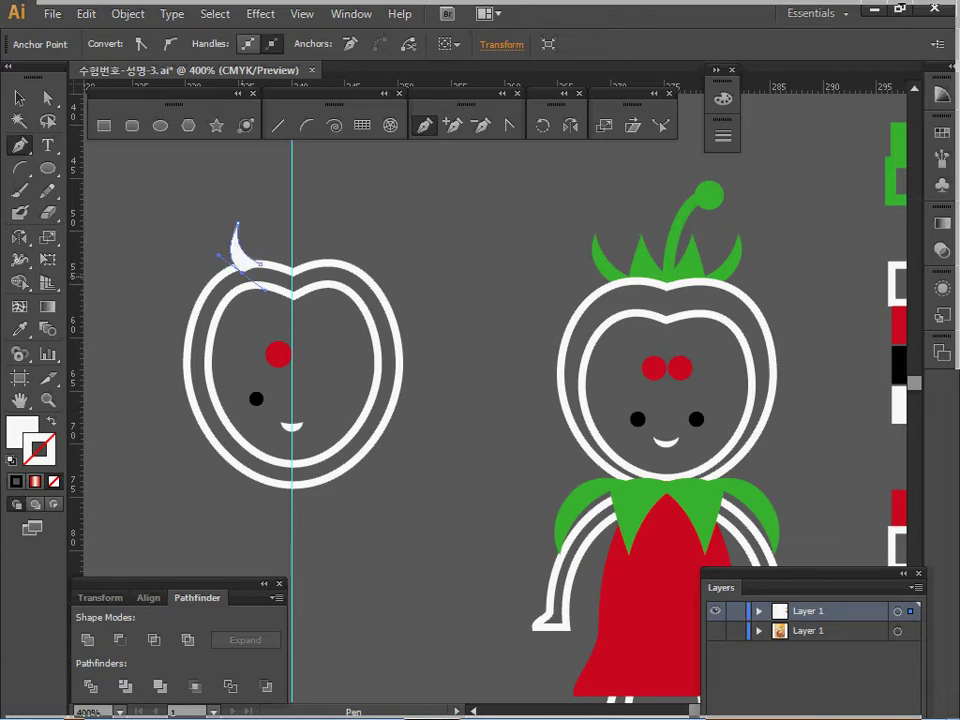
left_click_drag(218, 255, 232, 254)
Reshape the leaf by moving its tip outward, away from the guide, and adjusting the curve below the tip
key("ctrl")
left_click(47, 98)
left_click(238, 224)
left_click_drag(237, 224, 238, 255)
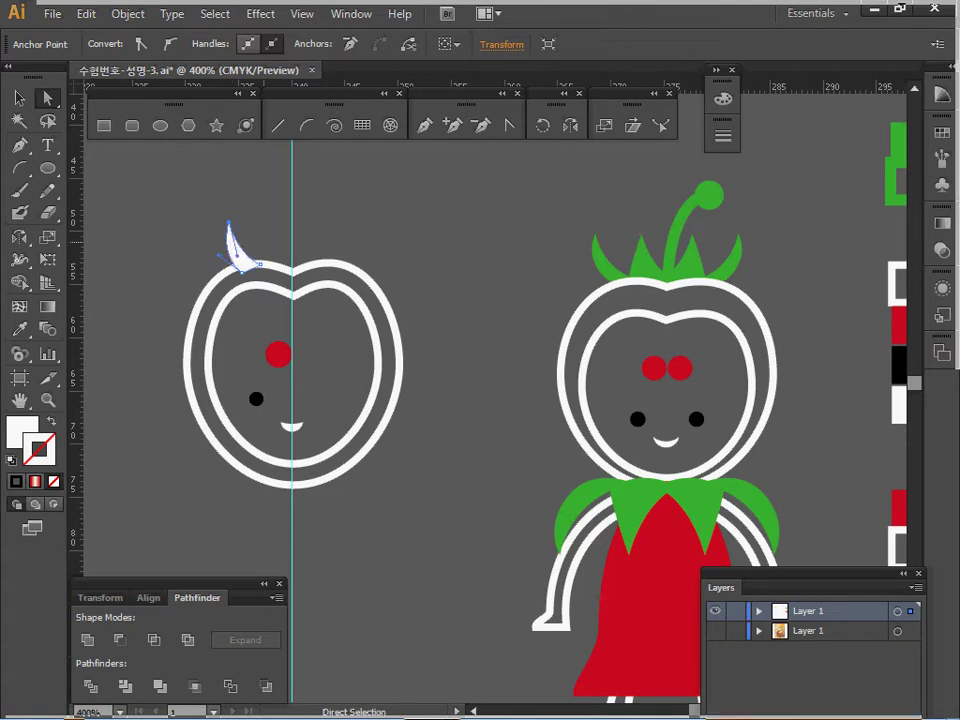
left_click_drag(229, 222, 222, 223)
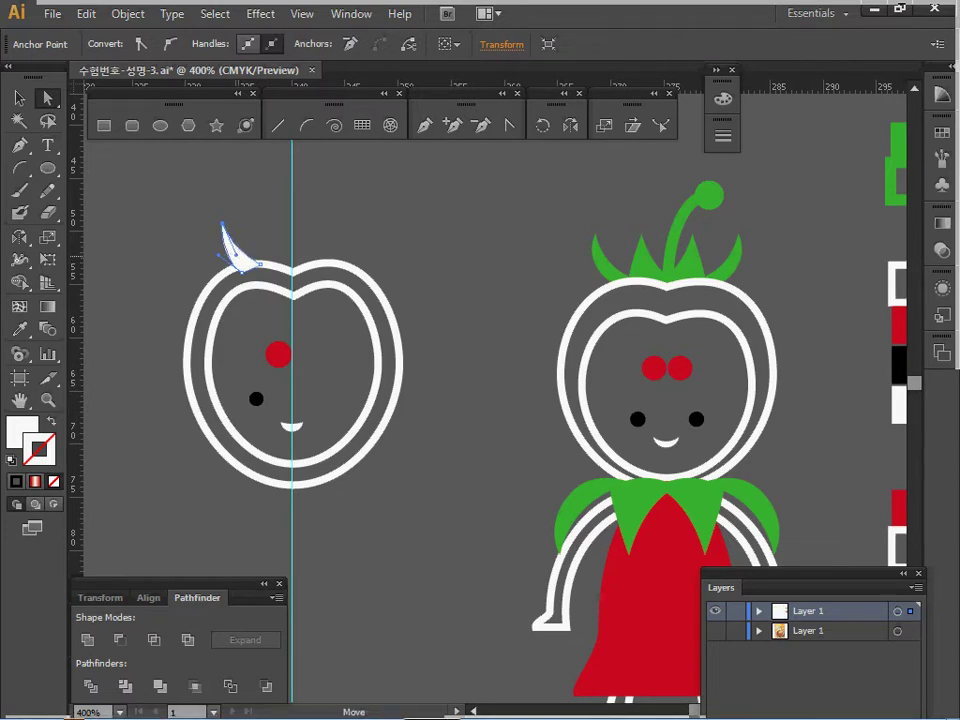
Fill the leaf with the green sampled from the reference character's leaves
key("i")
left_click(606, 261)
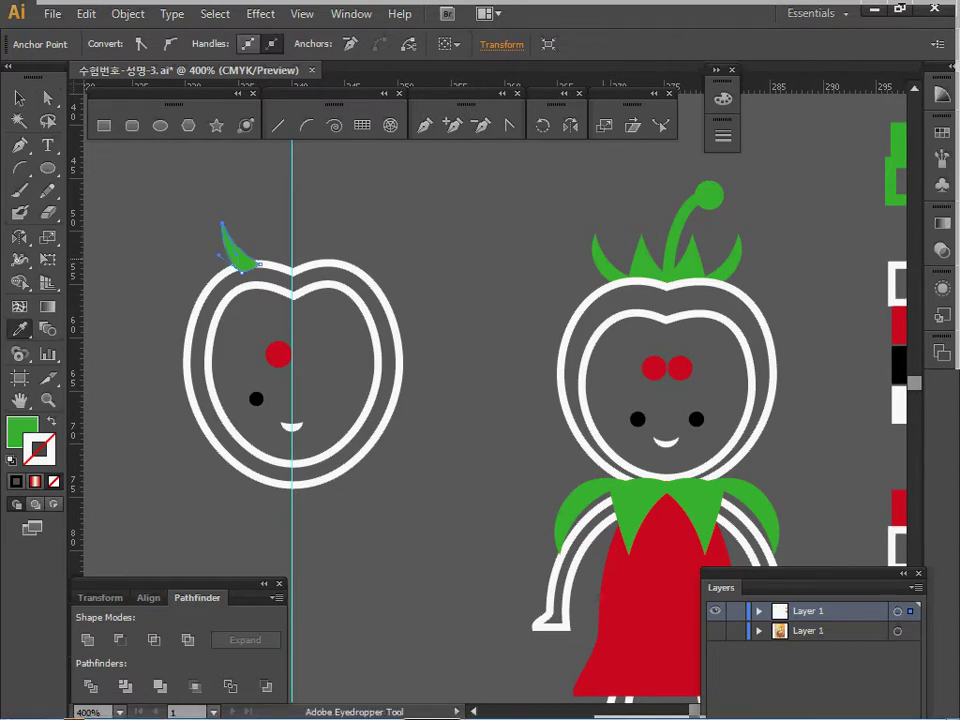
left_click(520, 252, "ctrl")
Start an unfilled white arm path with the Pen tool, curving its outer edge from below the head down to the wrist
mouse_move(405, 402)
left_mouse_down()
mouse_move(399, 337)
mouse_move(418, 310)
mouse_move(418, 282)
left_mouse_up()
left_click_drag(521, 433, 572, 516)
left_click(490, 410, "ctrl")
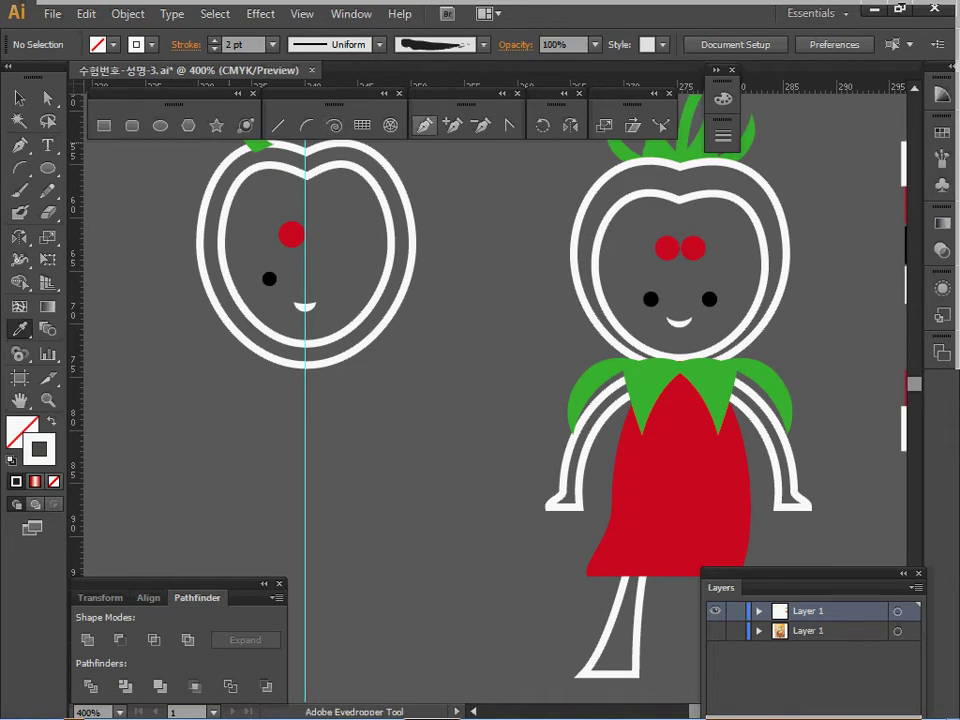
key("p")
left_click_drag(501, 404, 507, 365)
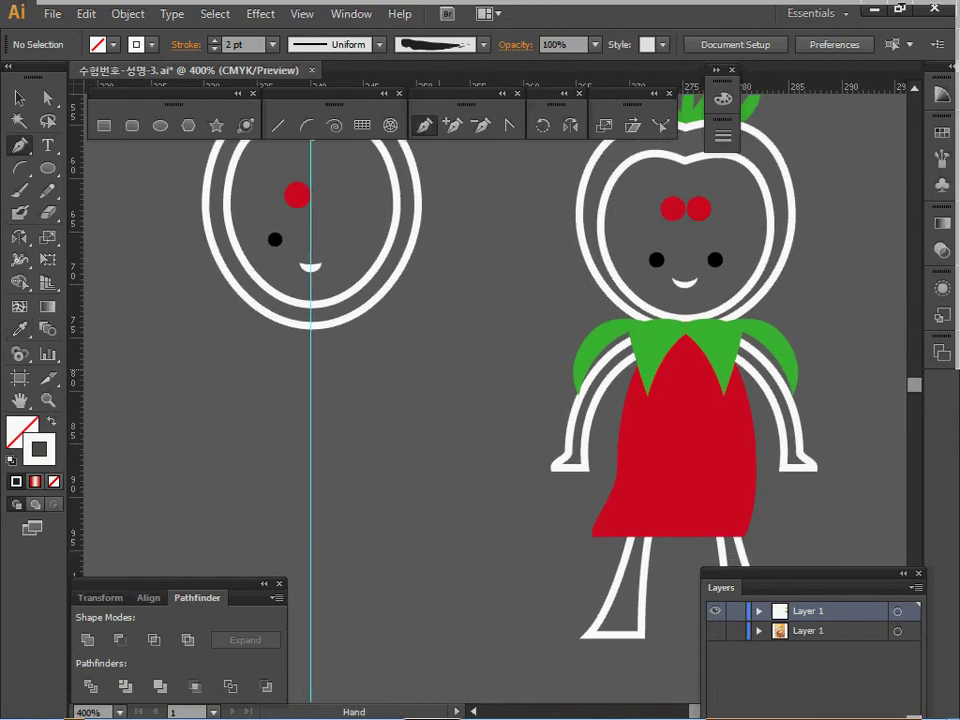
left_click(357, 373, "ctrl+alt")
left_click_drag(357, 373, 216, 323)
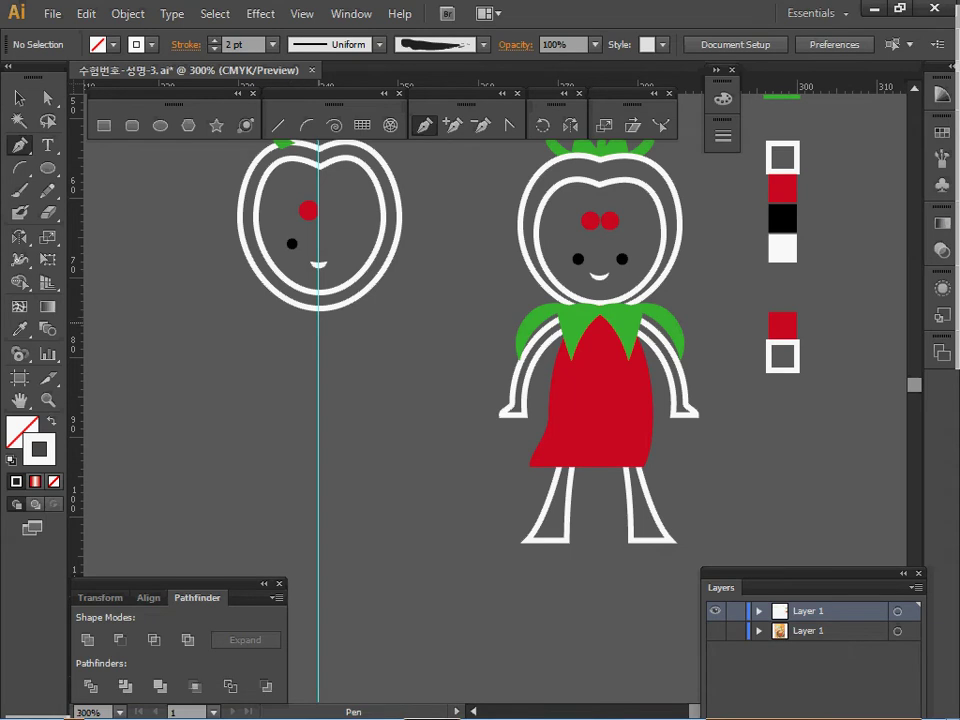
left_click(312, 314)
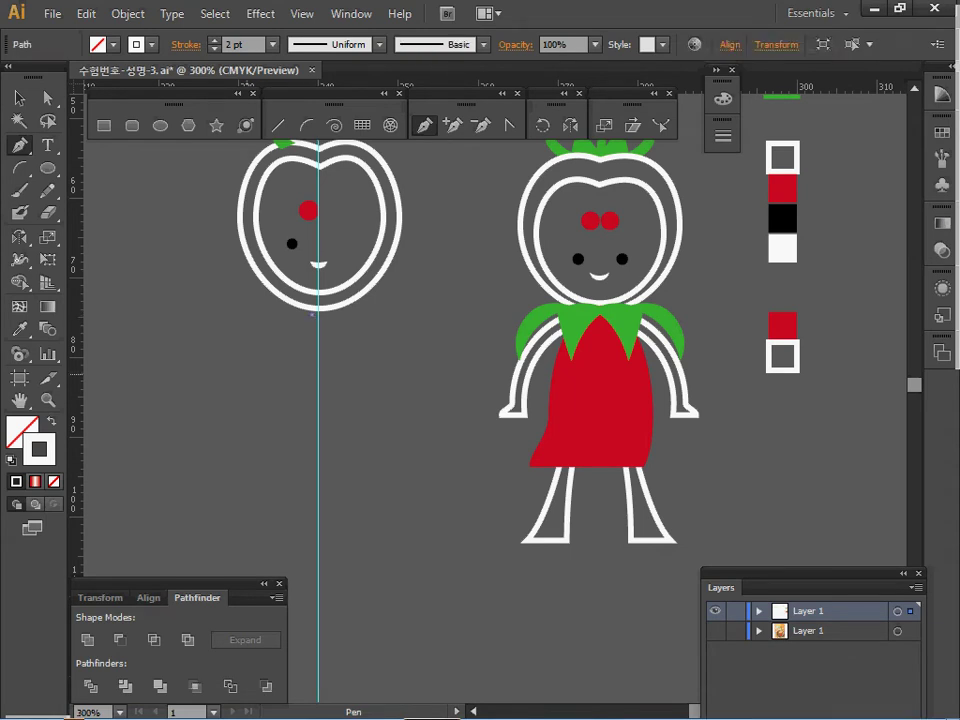
left_click_drag(231, 381, 222, 440)
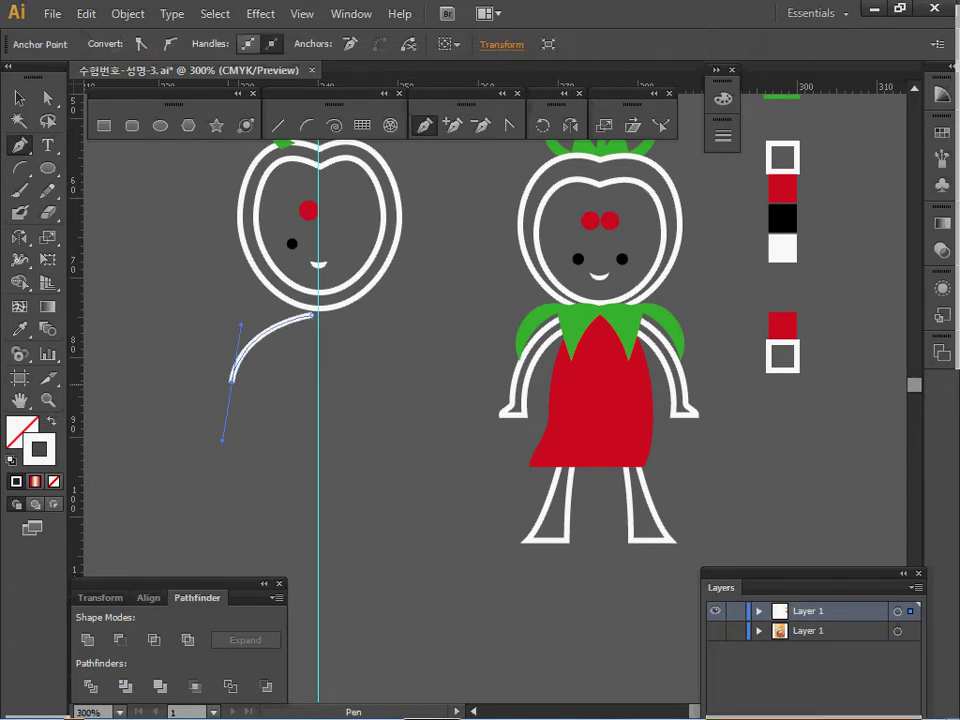
left_click_drag(232, 381, 233, 404)
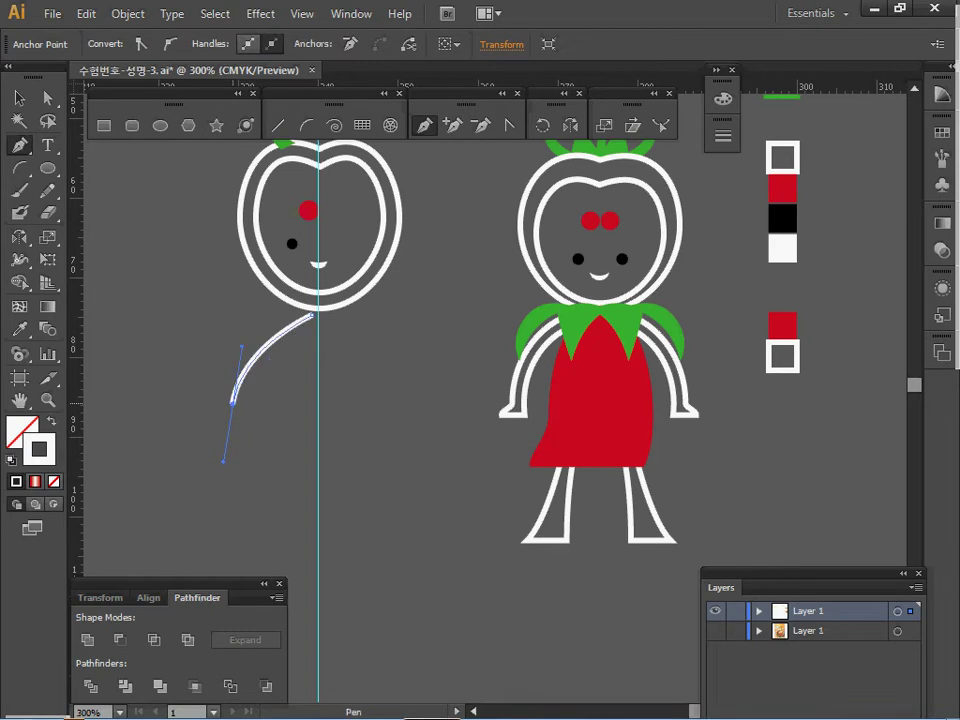
Add the pointed hand with a flat lower edge, curve the inner arm edge back to the shoulder, and close the outline
left_click(233, 404)
left_click(217, 417)
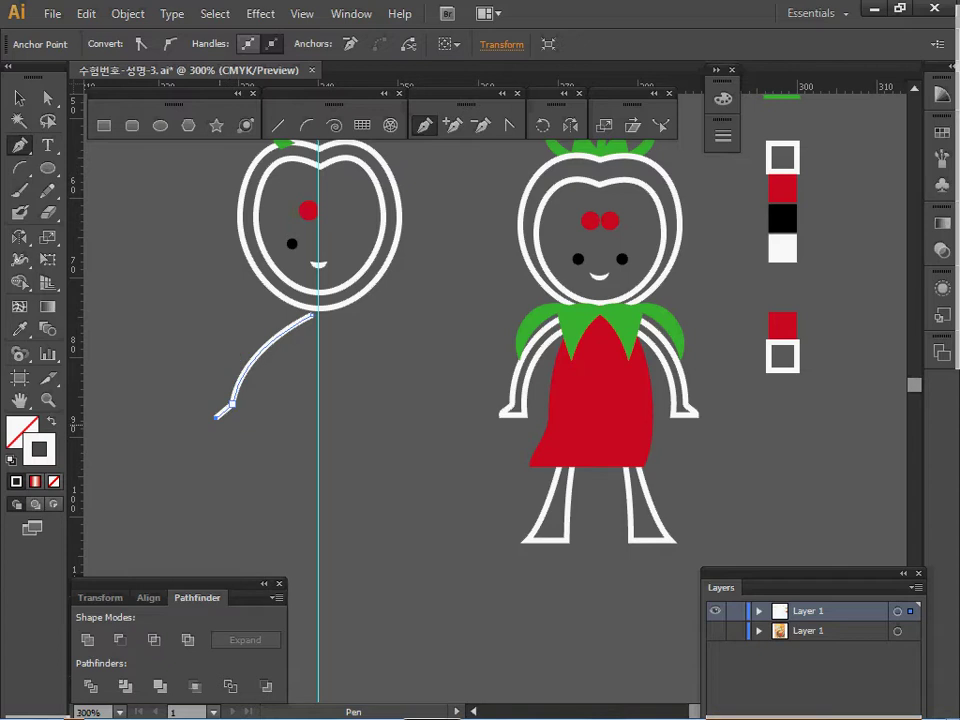
left_click(241, 423, "shift")
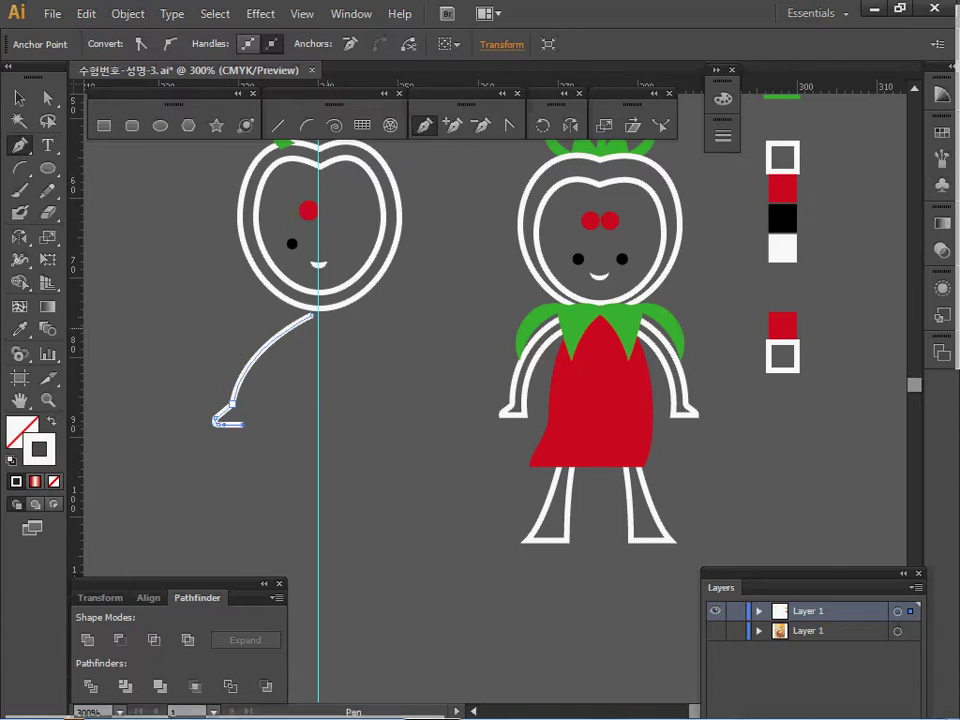
left_click_drag(316, 326, 383, 305)
left_click(318, 328)
left_click(313, 315)
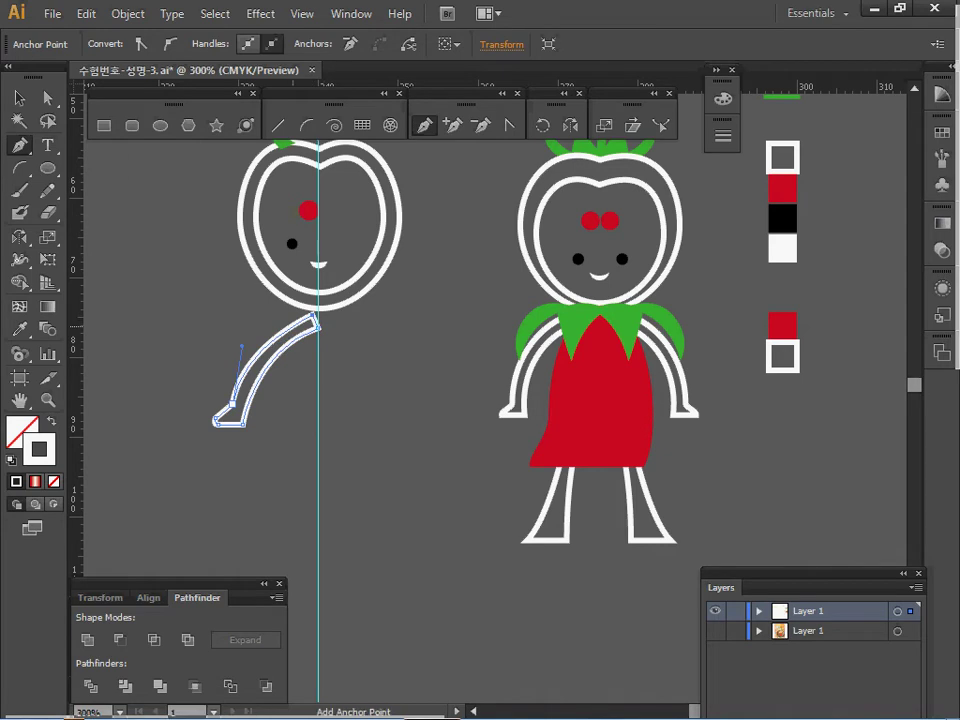
Refine the arm outline by adjusting the curve of its outer edge and shifting the inner wrist point slightly outward
left_click_drag(241, 346, 256, 321)
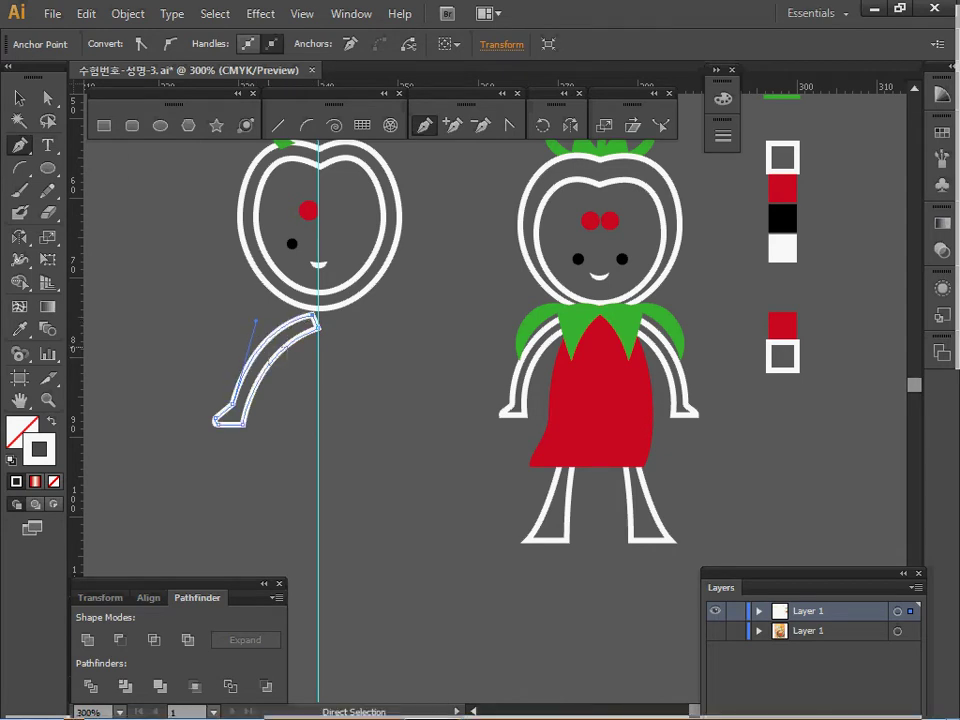
left_click(276, 358, "ctrl")
left_click(243, 425, "ctrl")
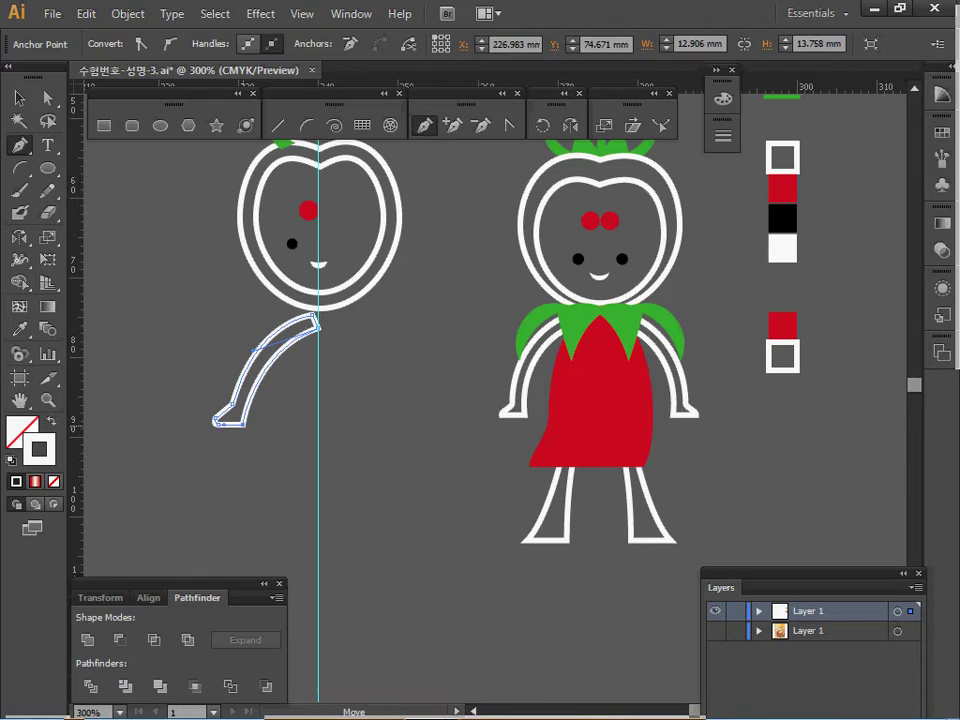
left_click_drag(243, 425, 240, 425)
left_click(185, 351, "ctrl")
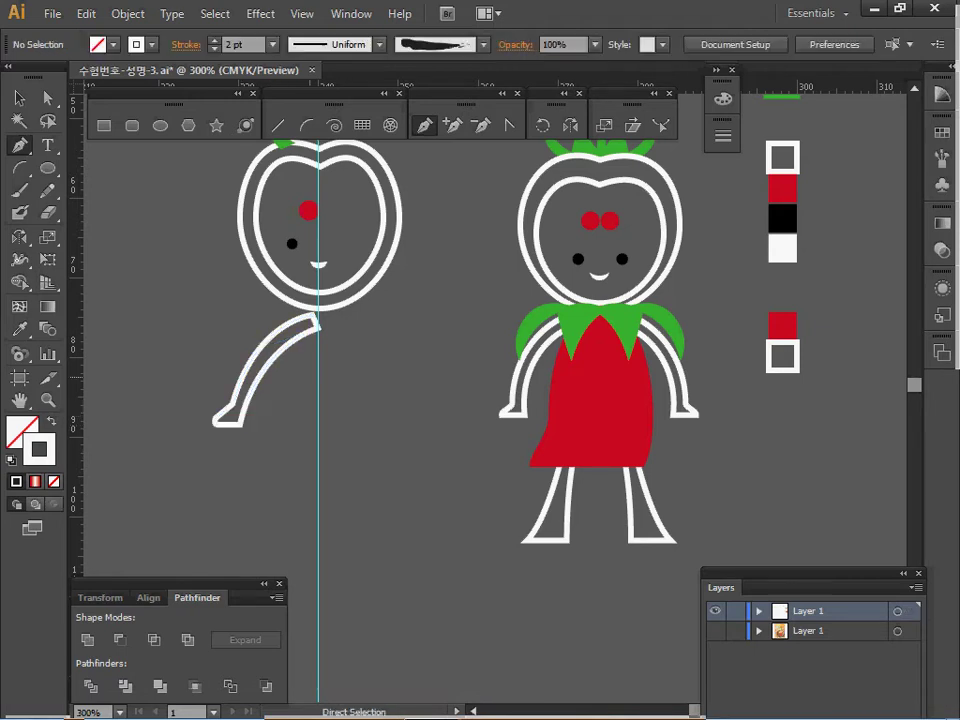
Delete the hand-drawn arm outline
left_click(19, 98)
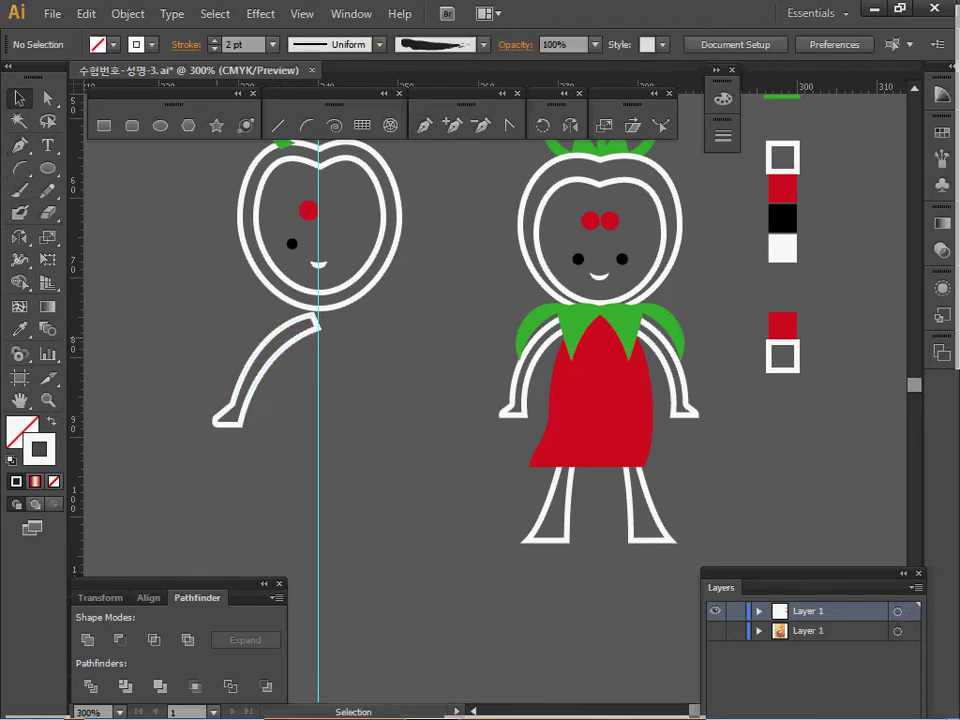
left_click(267, 343)
key("Delete")
Copy the reference character's left arm and left leg outlines together and place the copies beneath the new head, beside the guide
left_click(513, 415)
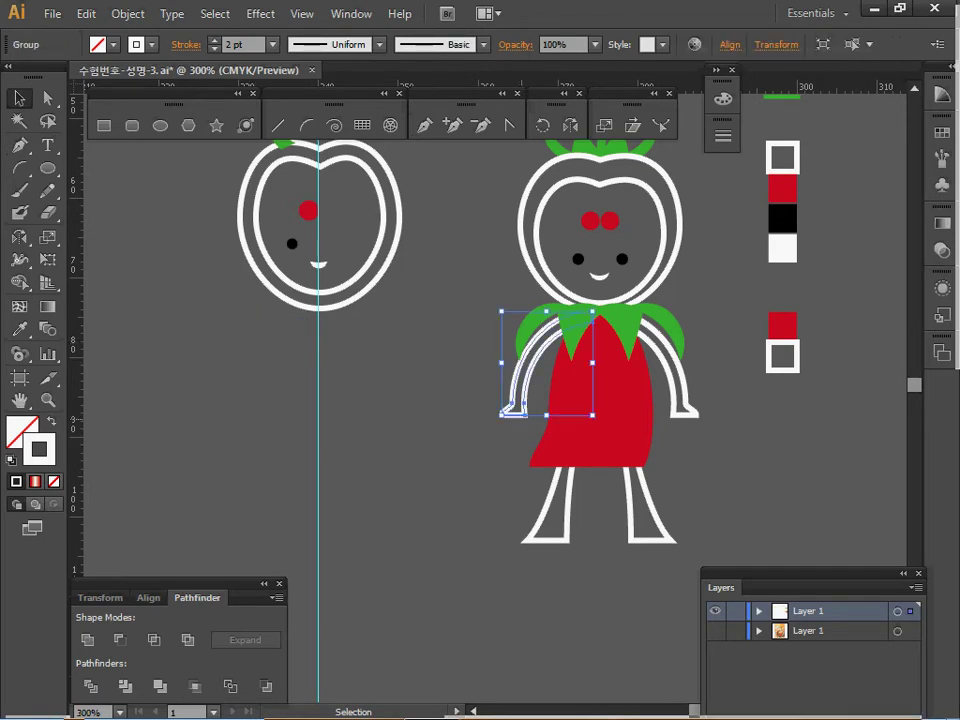
left_click(548, 539, "shift")
left_click_drag(548, 539, 269, 537)
key("space")
left_click_drag(384, 369, 384, 395)
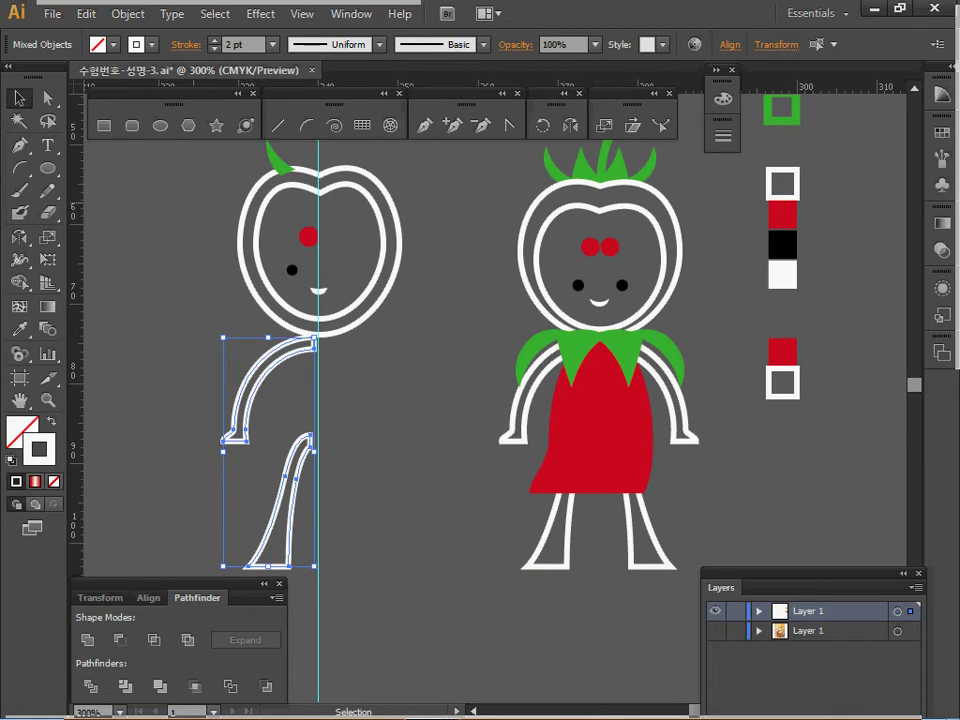
Reflect a copy of the leaf, red dot, eye, arm and leg across the vertical guide
left_click(440, 162)
left_click_drag(210, 162, 284, 547)
left_click_drag(357, 238, 356, 242)
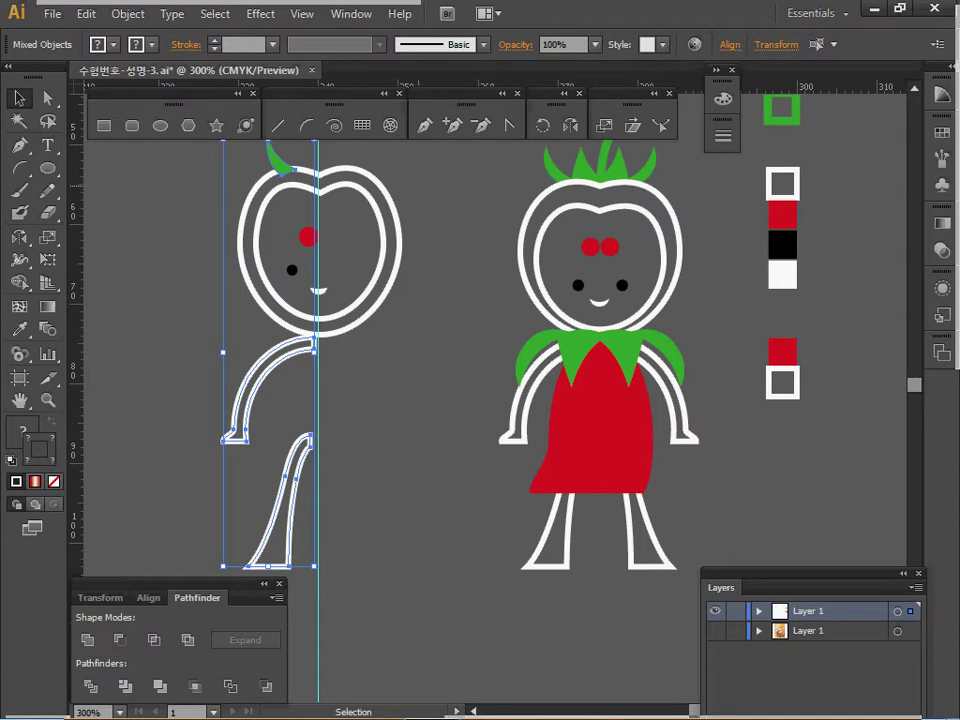
left_click(308, 237, "shift")
left_click(292, 270, "shift")
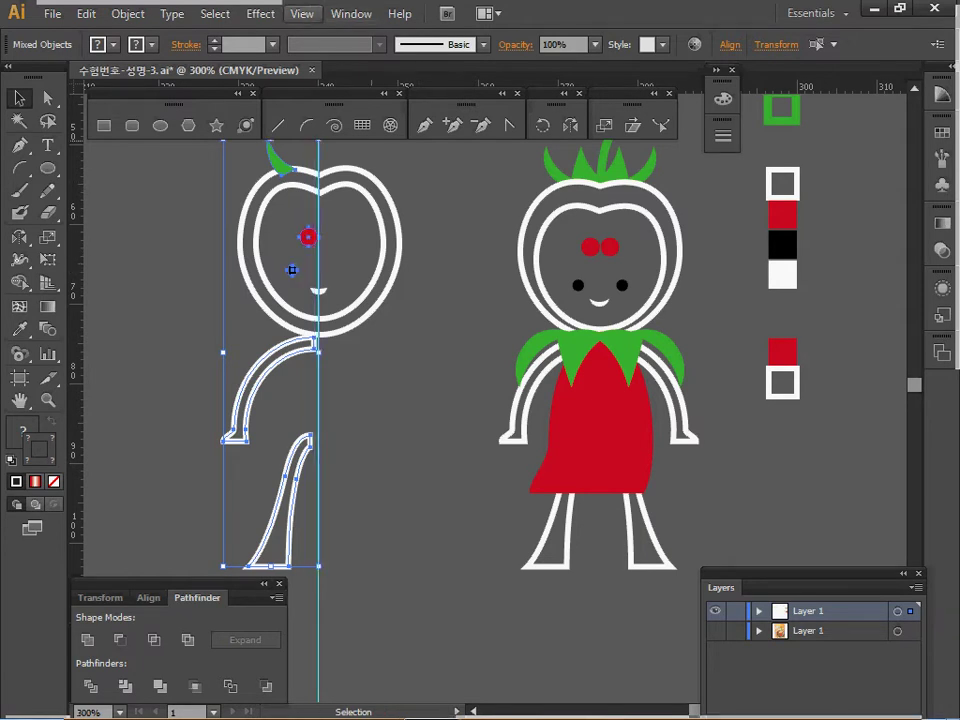
left_click(302, 14)
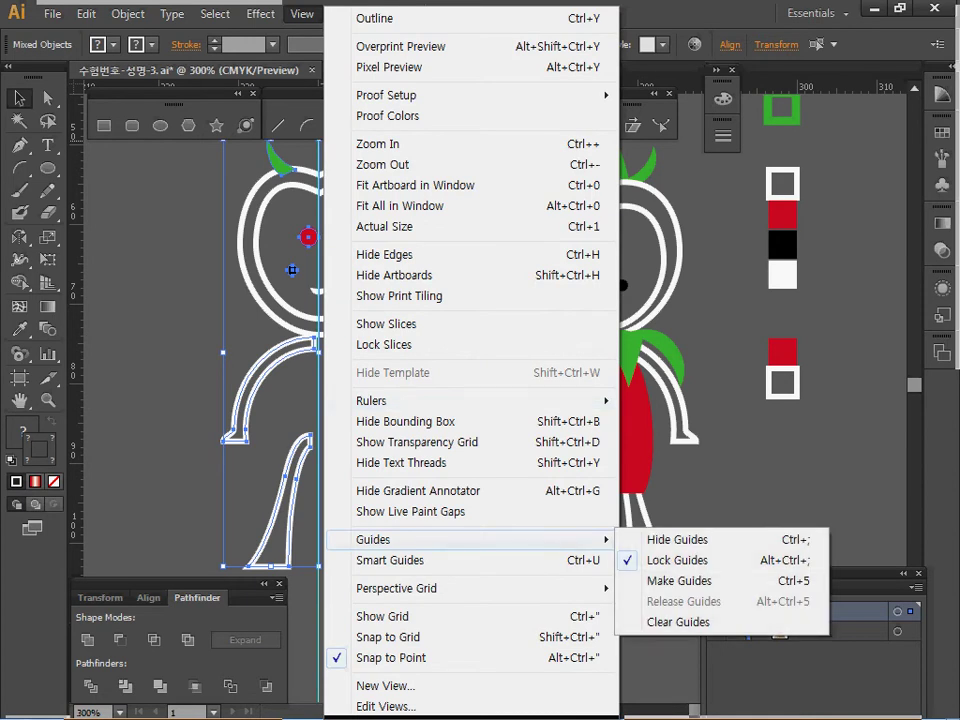
left_click(302, 14)
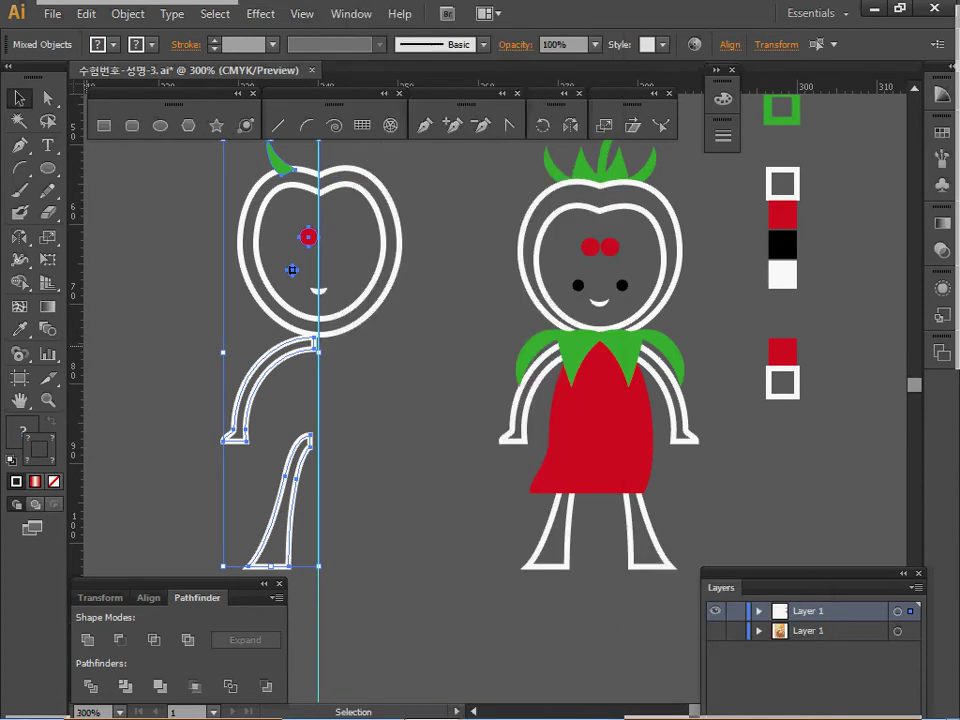
left_click(570, 125)
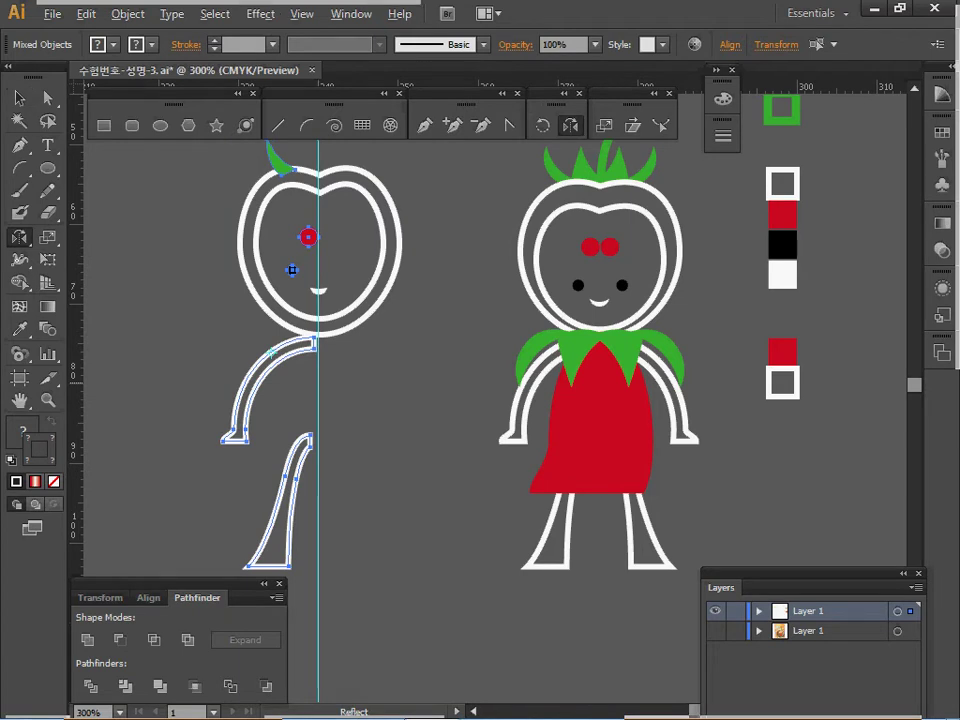
key("alt")
left_click(319, 381)
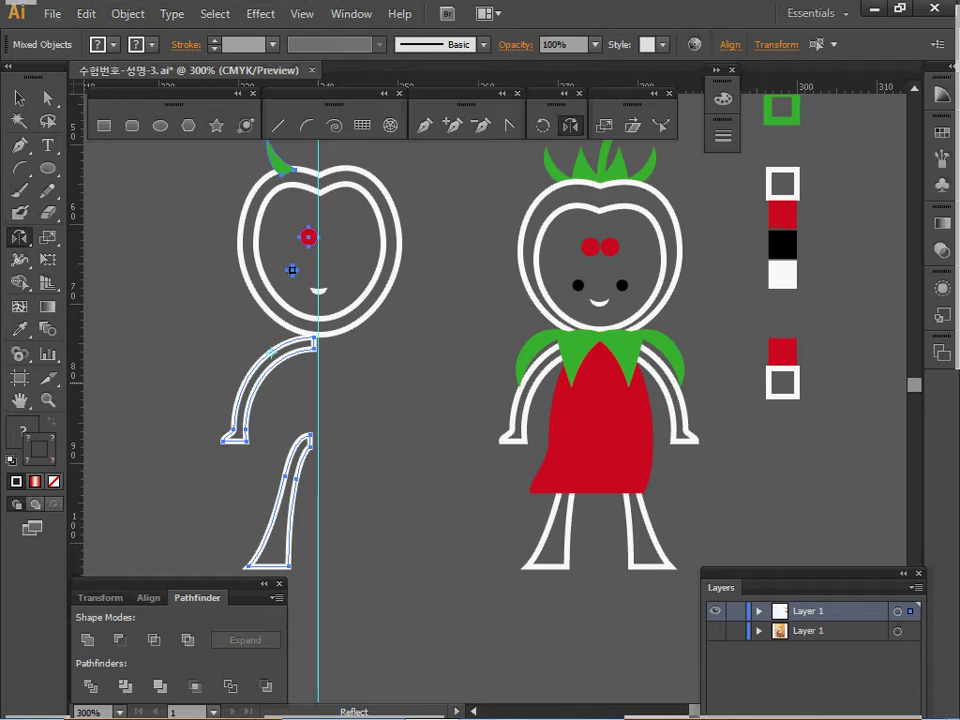
left_click_drag(270, 335, 314, 325)
left_click_drag(319, 240, 328, 240)
left_click_drag(321, 351, 320, 344)
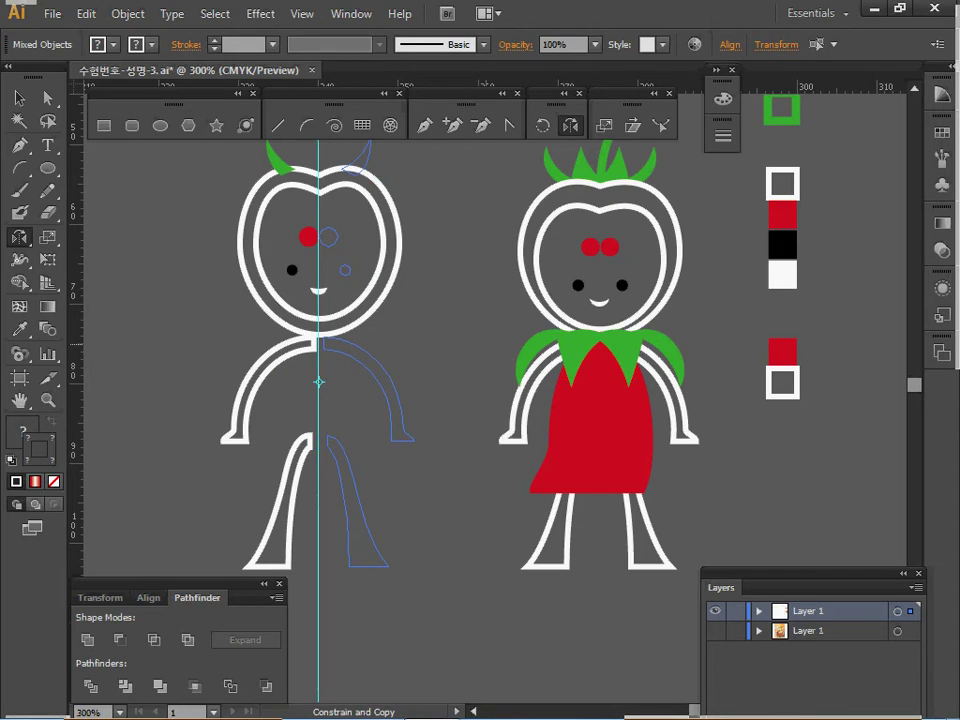
left_click_drag(320, 240, 320, 240)
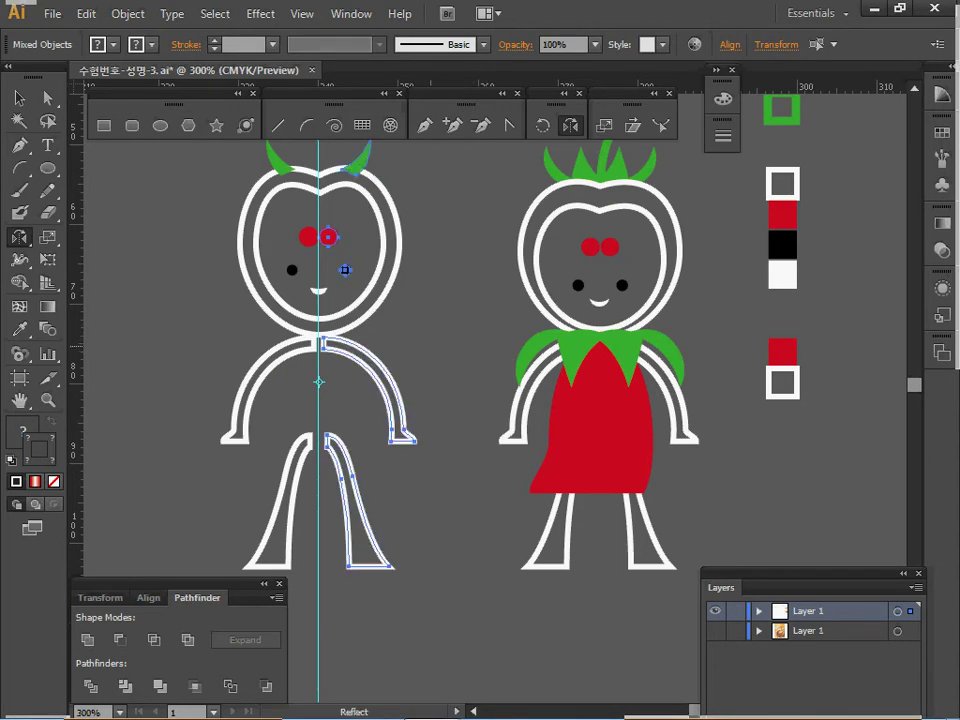
Copy the reference character's red dress onto the new body, roughly centred on the guide
left_click_drag(422, 295, 430, 319)
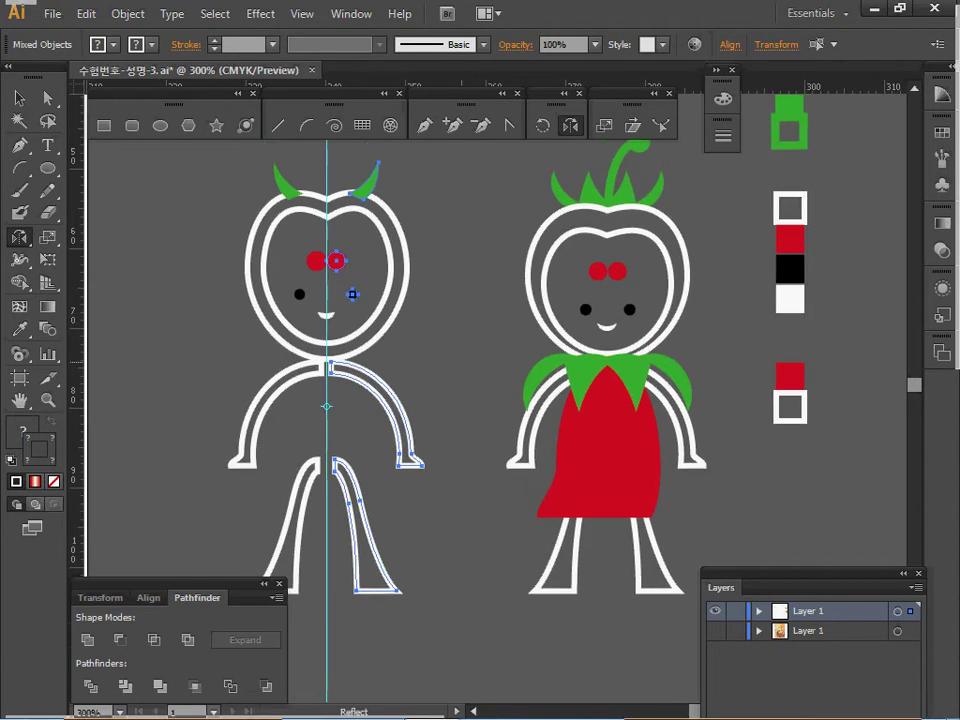
left_click(450, 480, "ctrl")
left_click(604, 455, "ctrl")
left_click_drag(599, 437, 320, 437)
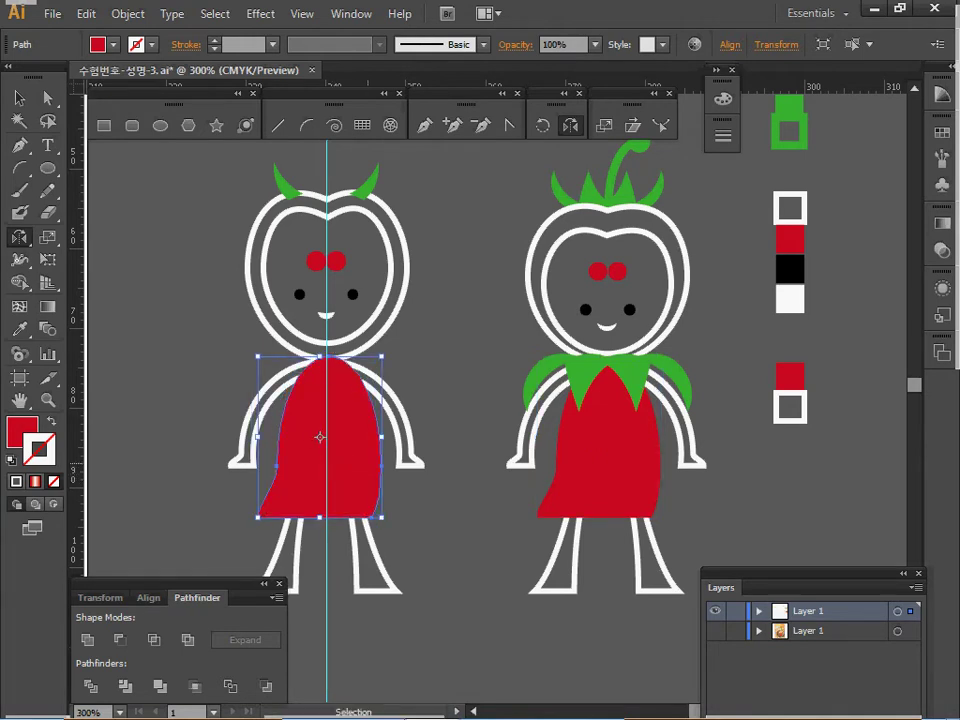
Make a blend between the two green leaves on the new head
left_click(430, 251, "ctrl")
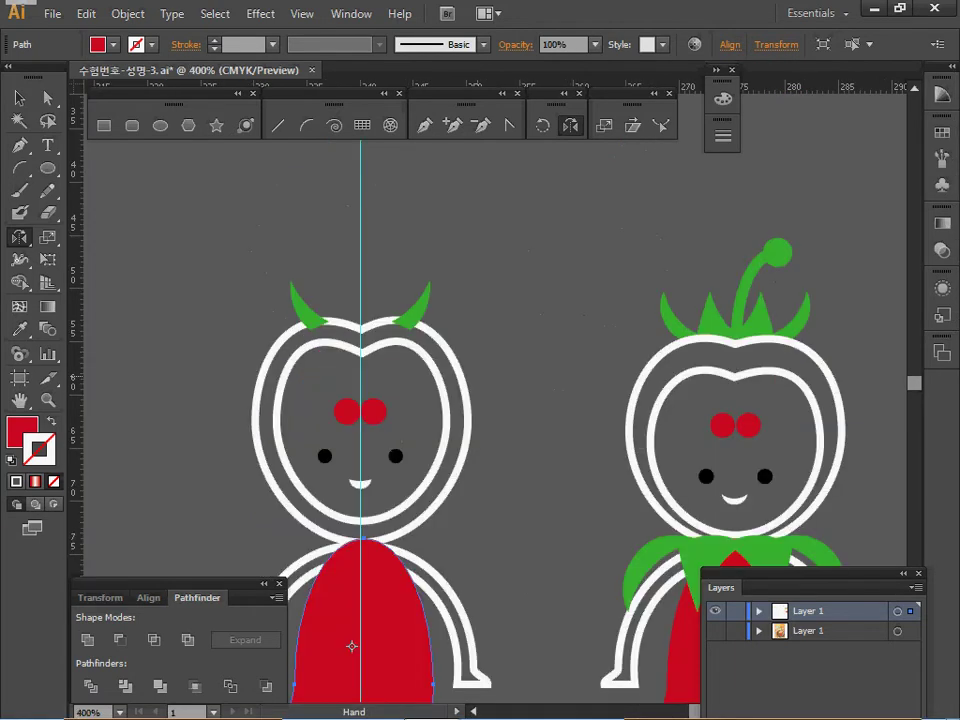
left_click_drag(477, 373, 461, 370)
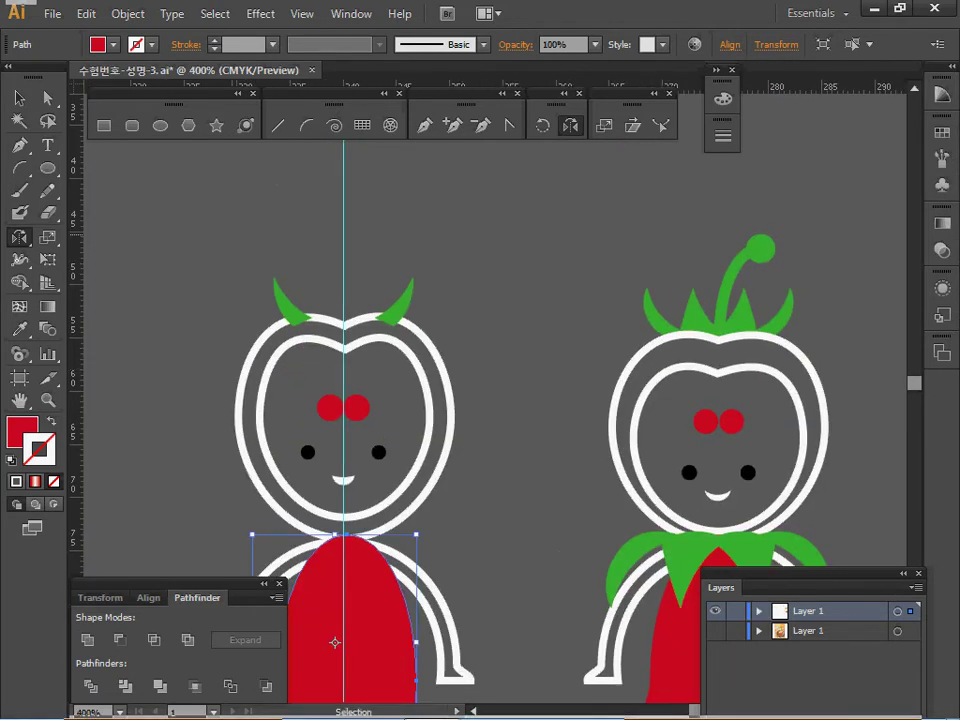
left_click_drag(238, 258, 328, 285)
left_click_drag(430, 298, 430, 298)
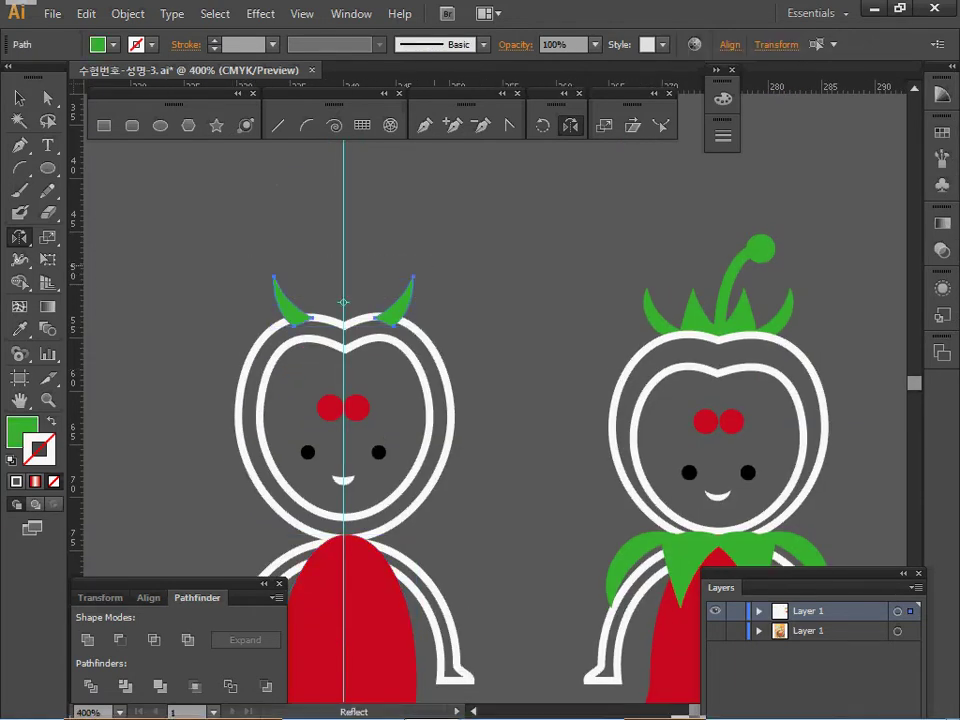
left_click(127, 14)
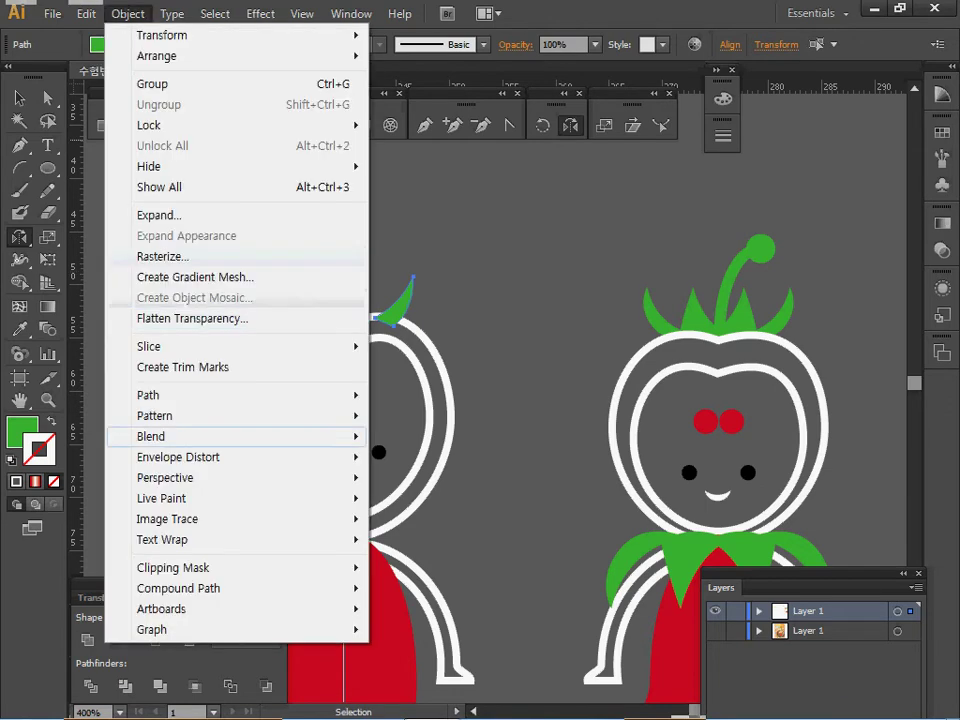
mouse_move(300, 436)
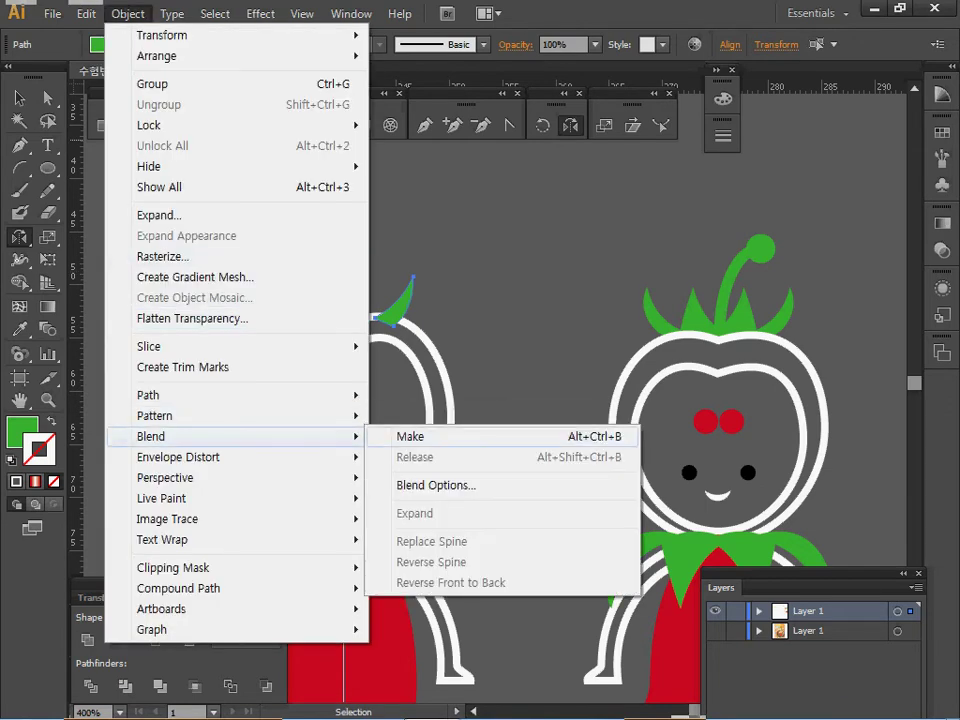
left_click(410, 437)
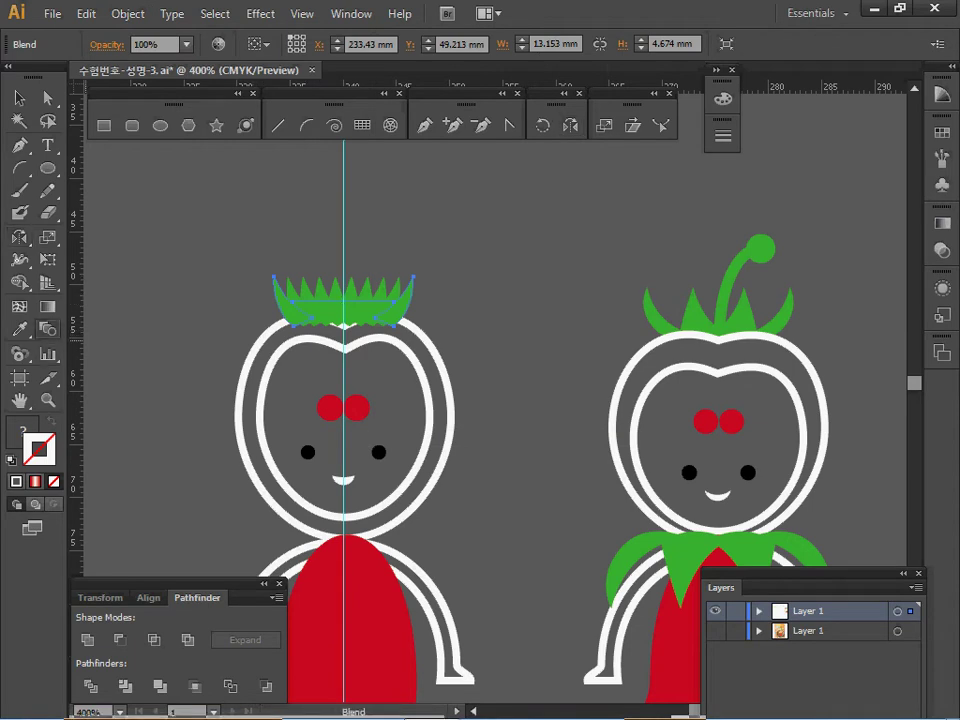
Set the leaf blend's spacing to Specified Steps with a value of 2, with Preview enabled
double_click(47, 328)
left_click(470, 472)
key("Tab")
type("2")
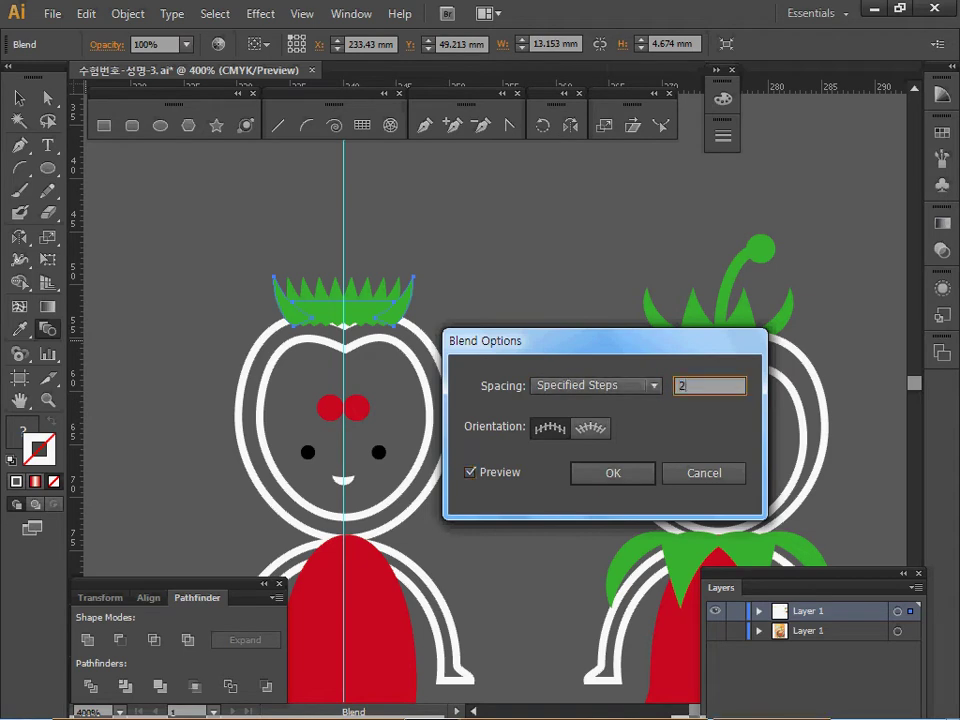
key("Tab")
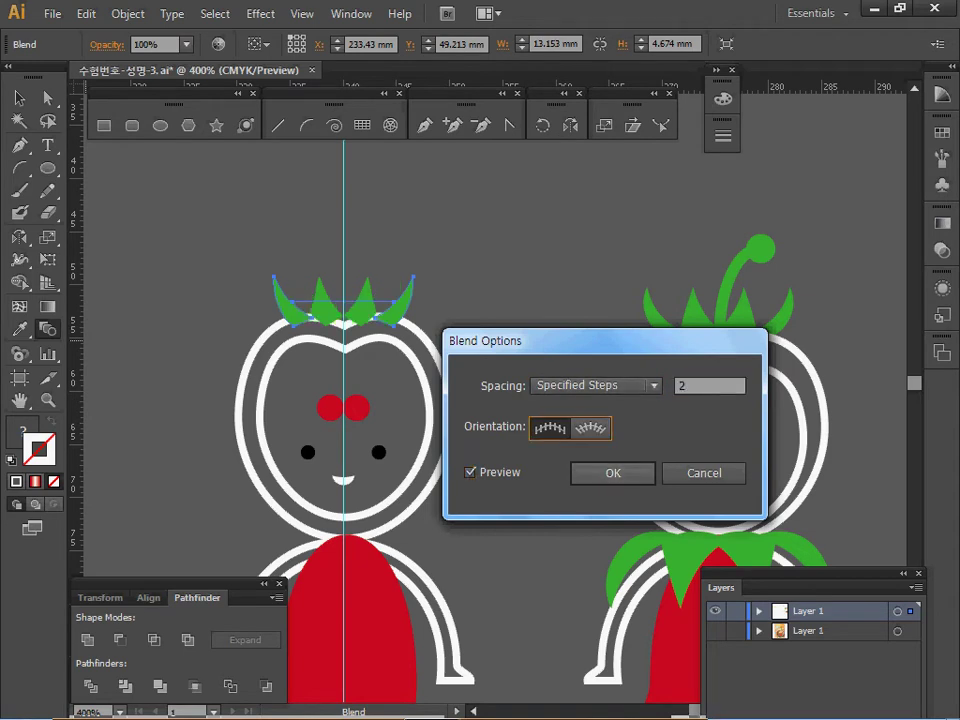
key("Tab")
key("Return")
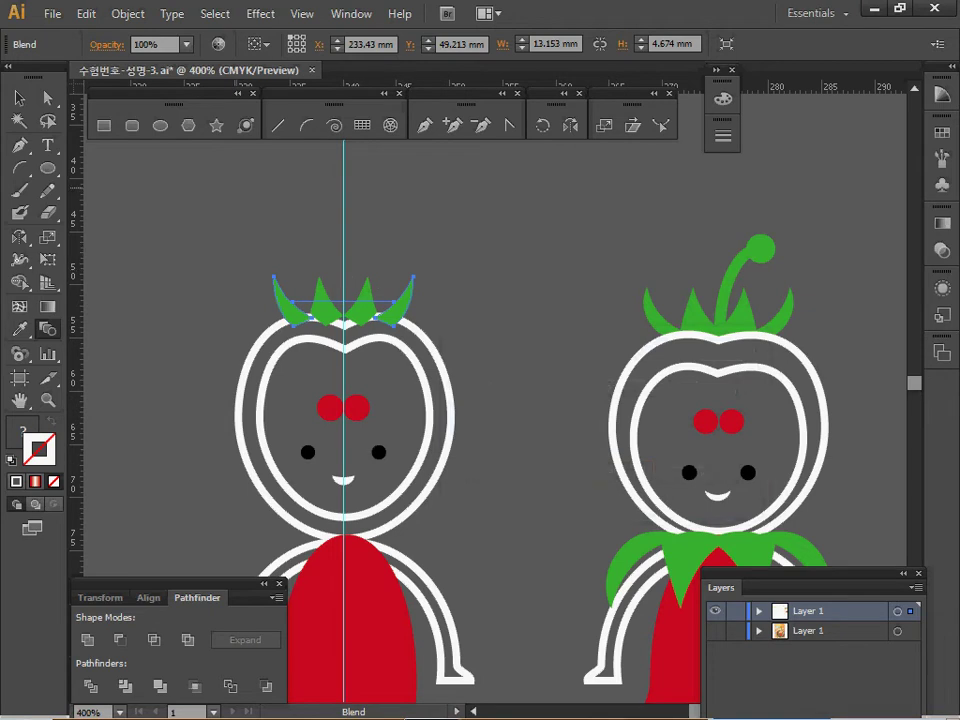
Expand the leaf blend on the new head into separate editable shapes
left_click(128, 13)
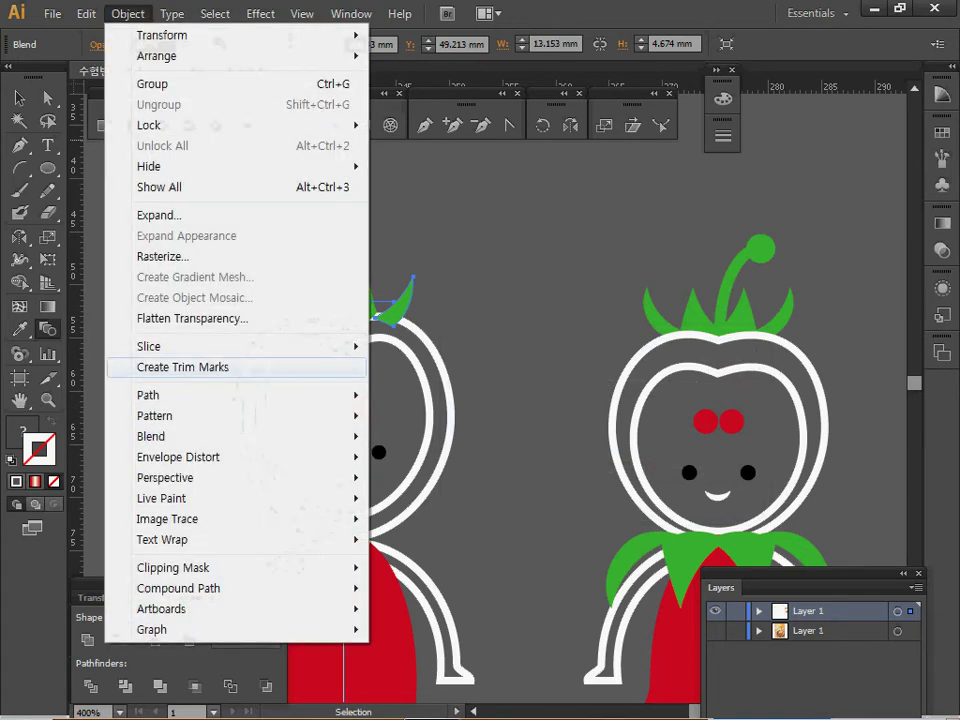
mouse_move(250, 436)
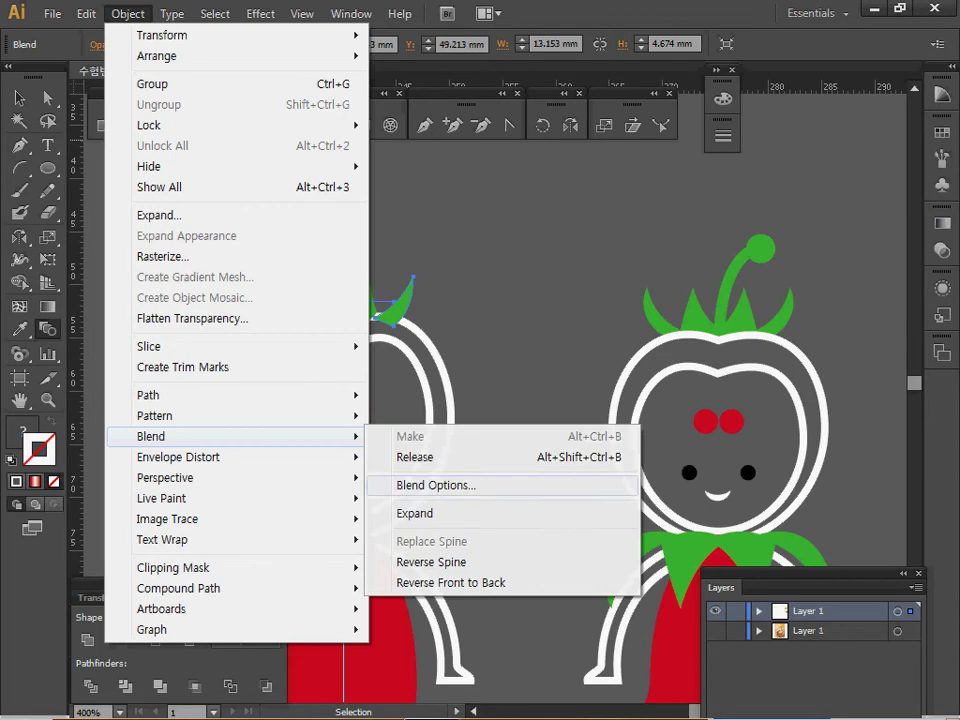
left_click(410, 512)
key("v")
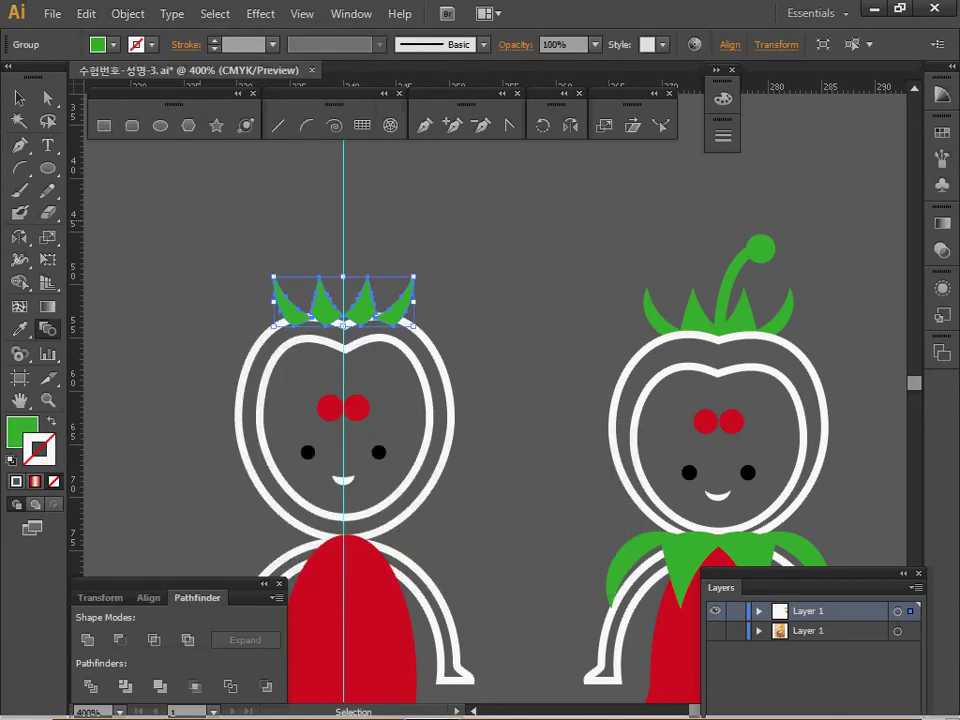
key("ctrl+shift+a")
Draw a small green circle above the head leaves, just right of the vertical guide, as the stem's tip
key("l")
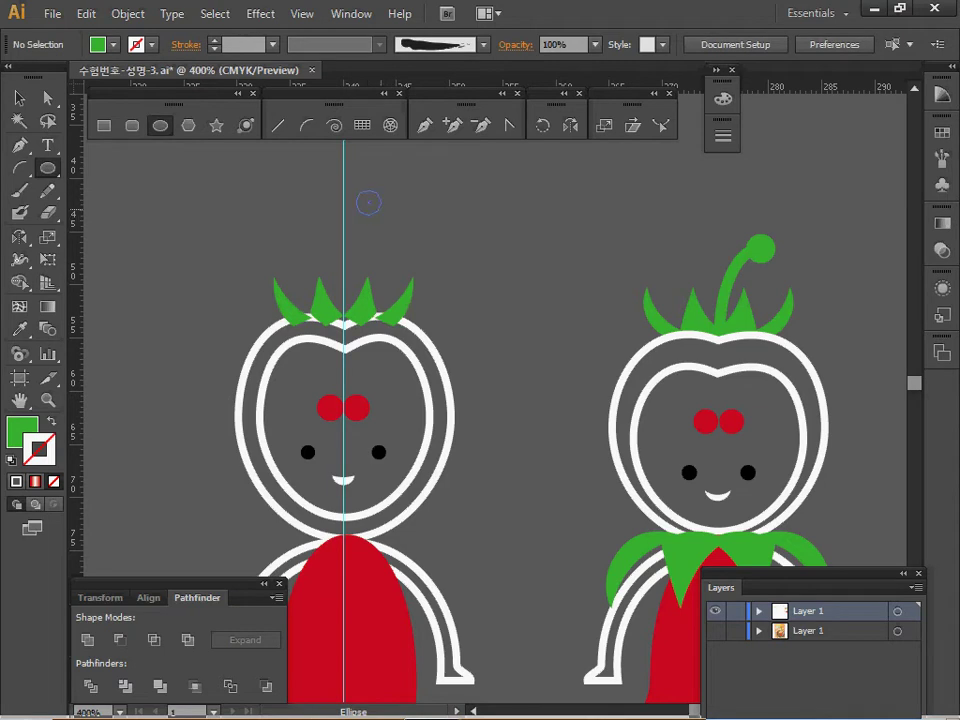
mouse_move(368, 202)
left_mouse_down()
mouse_move(381, 215)
mouse_move(374, 227)
left_mouse_up()
key("ctrl+shift+a")
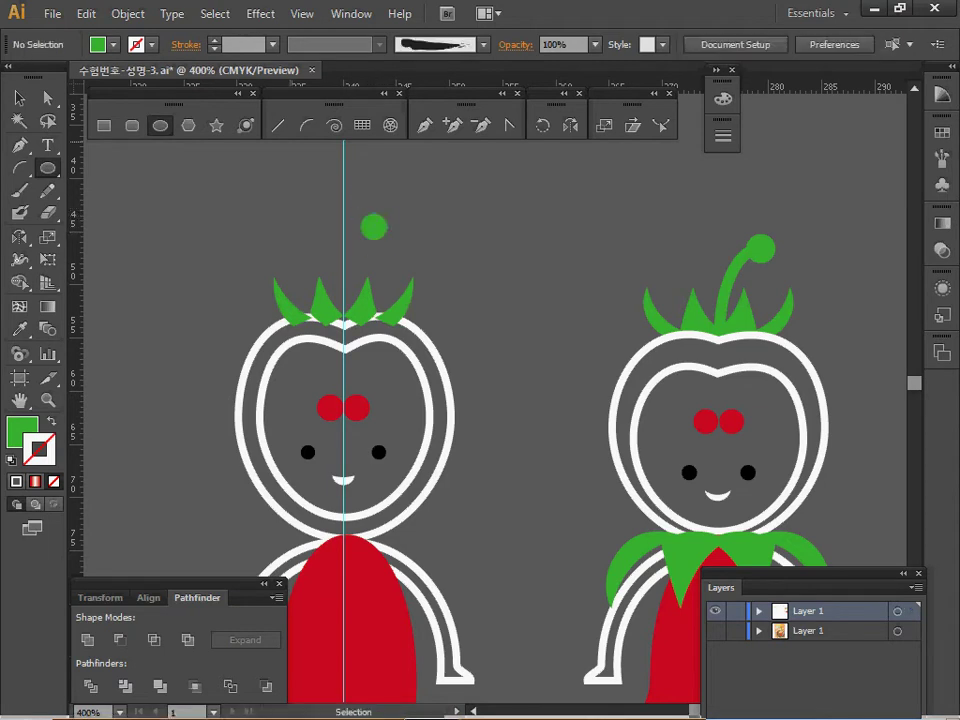
Draw a curved arc from the head leaves up to the green circle and copy the green outlined square's stroke onto it
left_click(306, 125)
left_click_drag(335, 318, 374, 228)
left_click_drag(581, 281, 410, 294)
key("i")
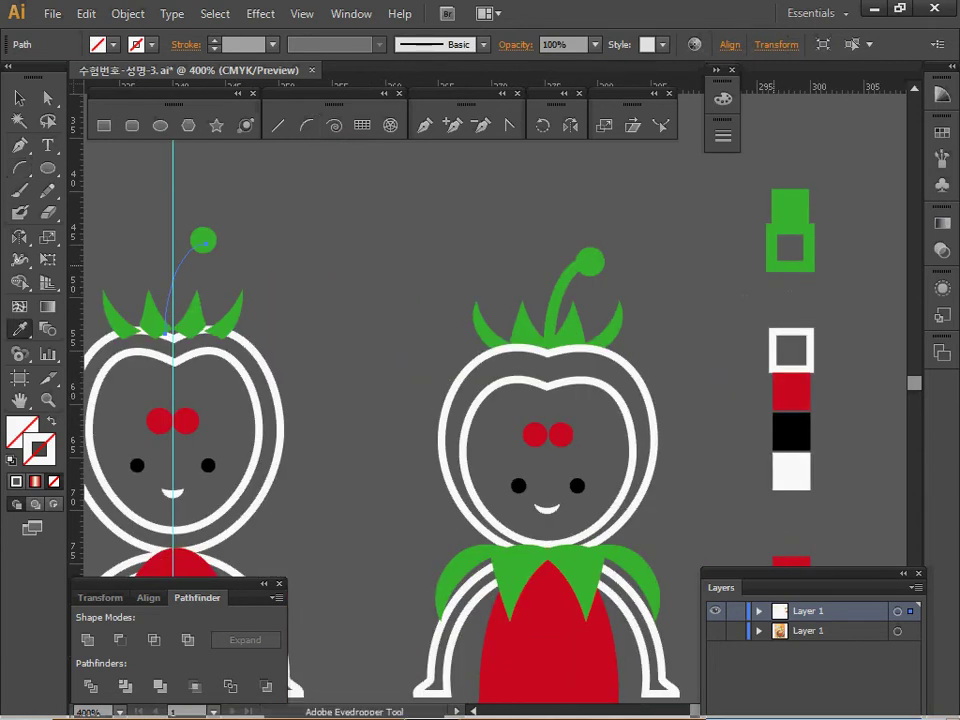
left_click(774, 262)
left_click_drag(500, 300, 581, 298)
Select the new head's stem, stem tip and leaves together and send them to the back, behind the white head outline
left_click(19, 98)
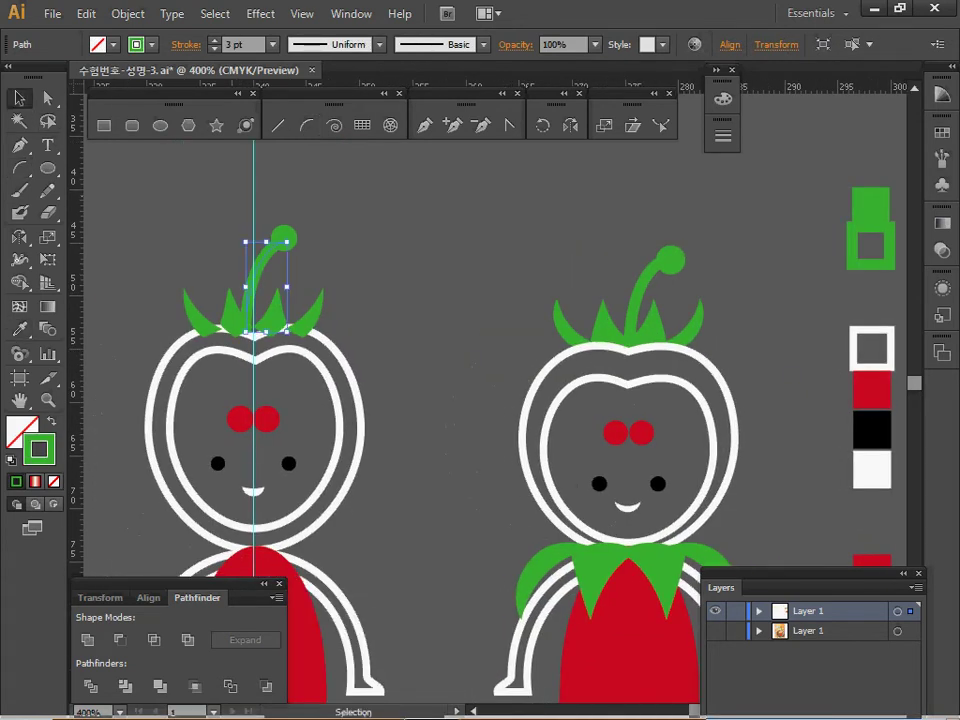
left_click_drag(250, 198, 291, 245)
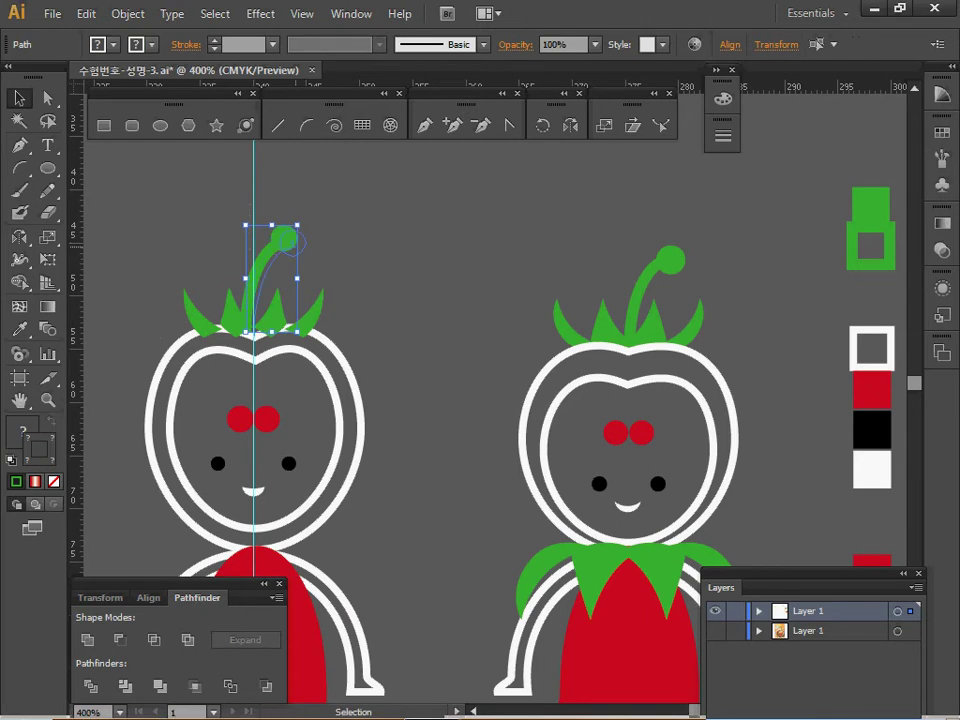
left_click(372, 235)
left_click_drag(355, 232, 156, 309)
right_click(321, 313)
mouse_move(356, 471)
left_click(536, 516)
key("space")
left_click_drag(437, 477, 480, 377)
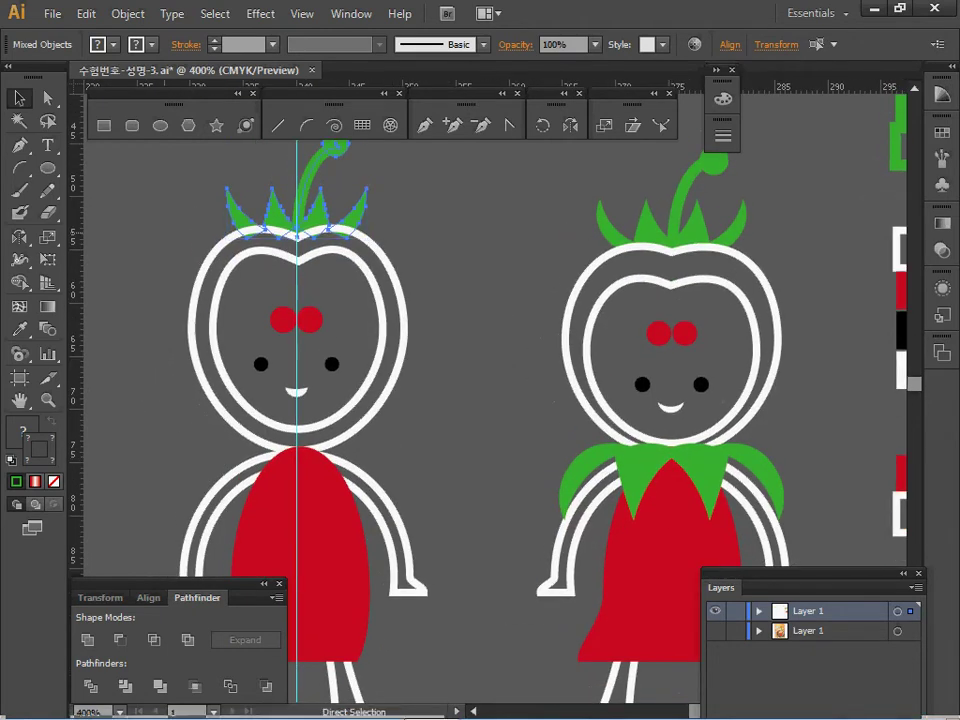
Make a copy of the head-leaf group scaled uniformly to 150%
key("ctrl+shift+a")
left_click(319, 214)
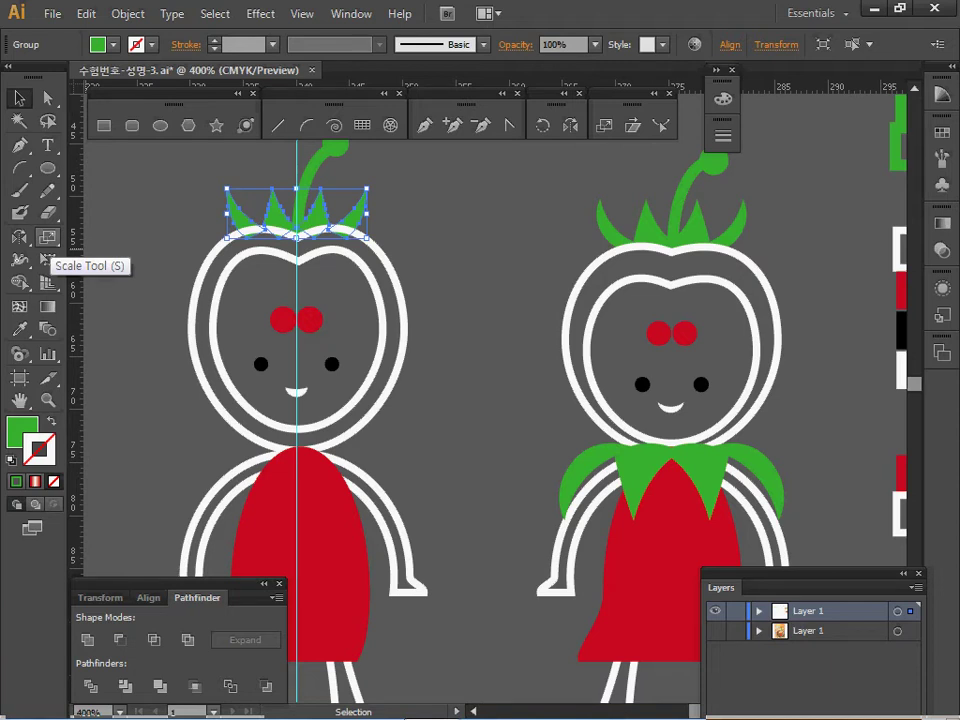
left_click(48, 240)
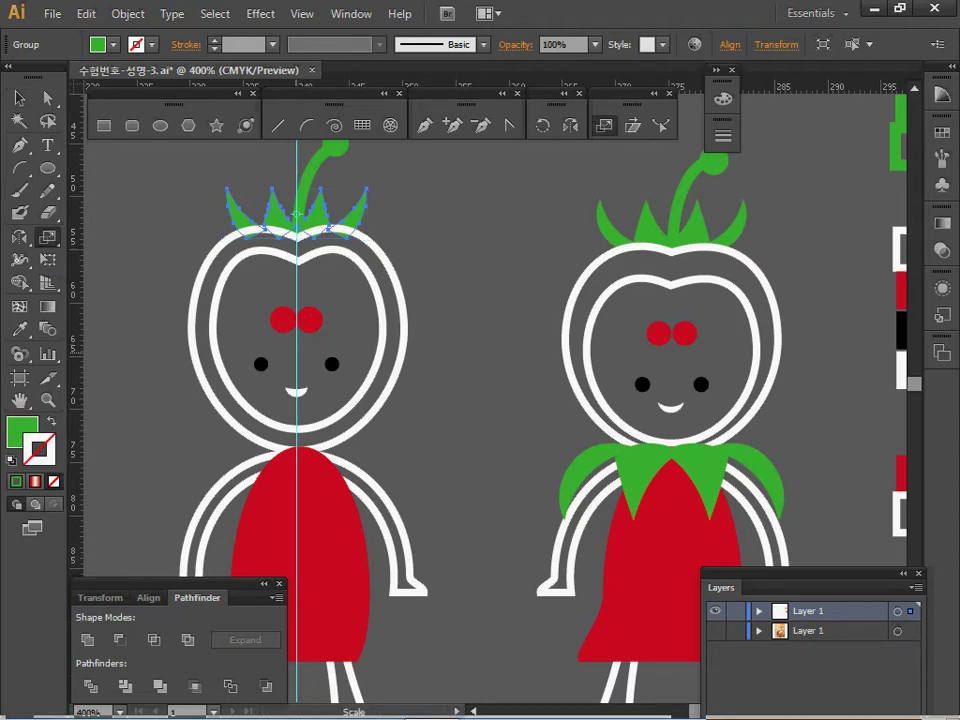
double_click(48, 238)
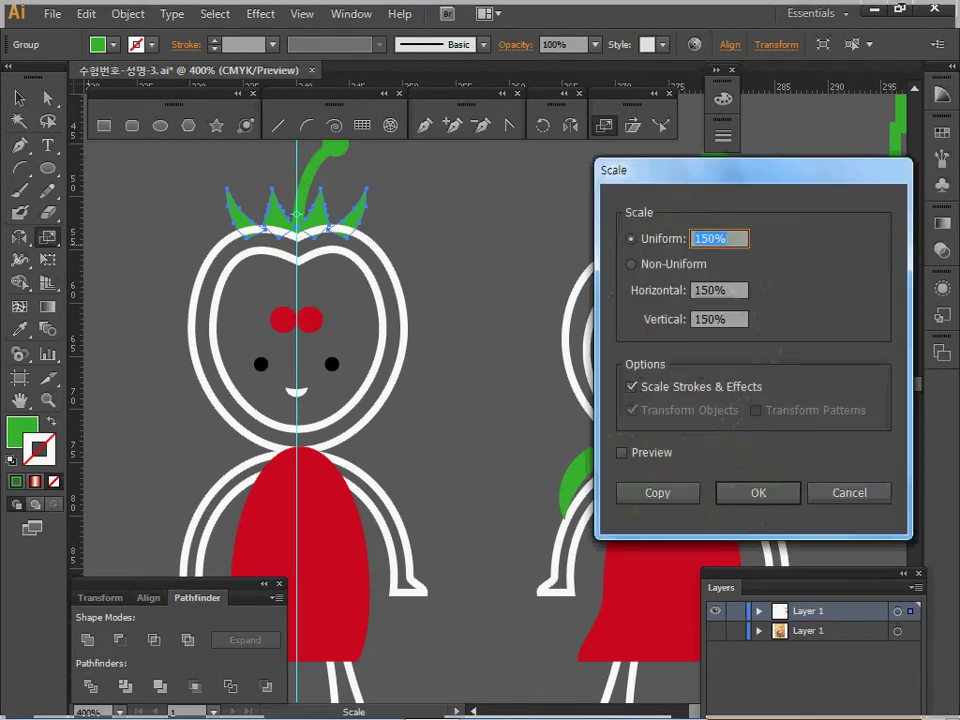
type("150")
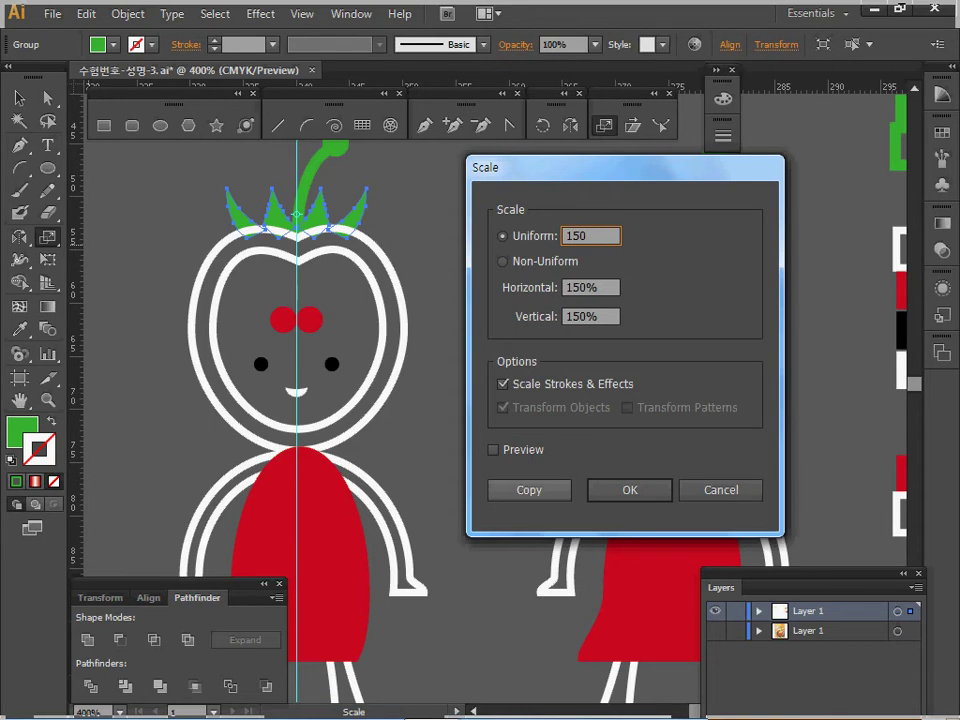
key("Tab")
key("Return")
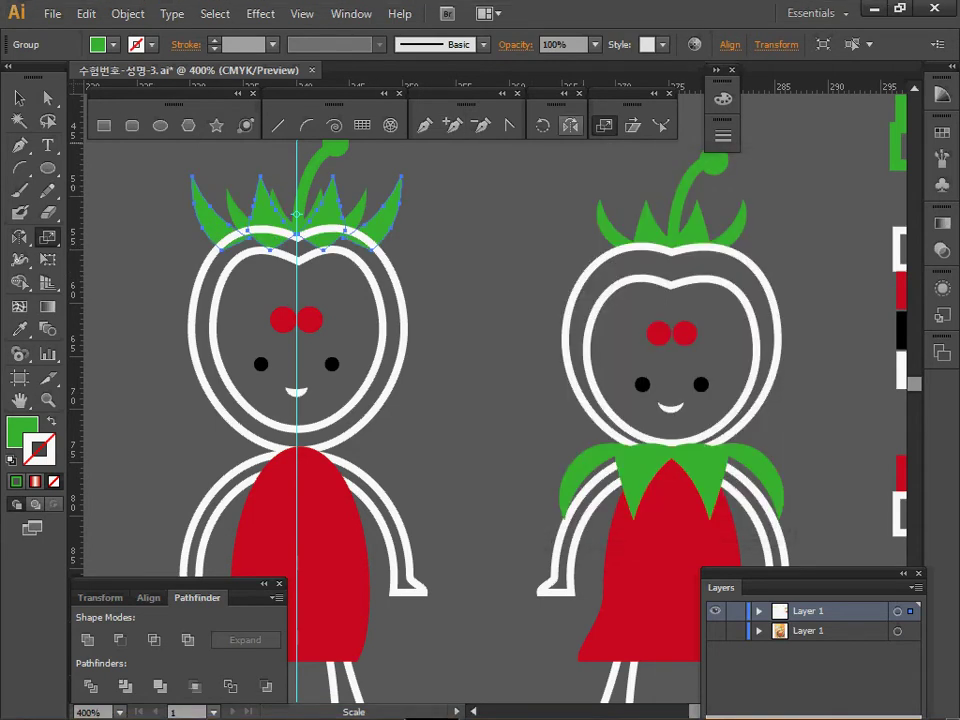
Reflect the enlarged leaf group across the horizontal axis so its tips point downward
left_click(571, 126)
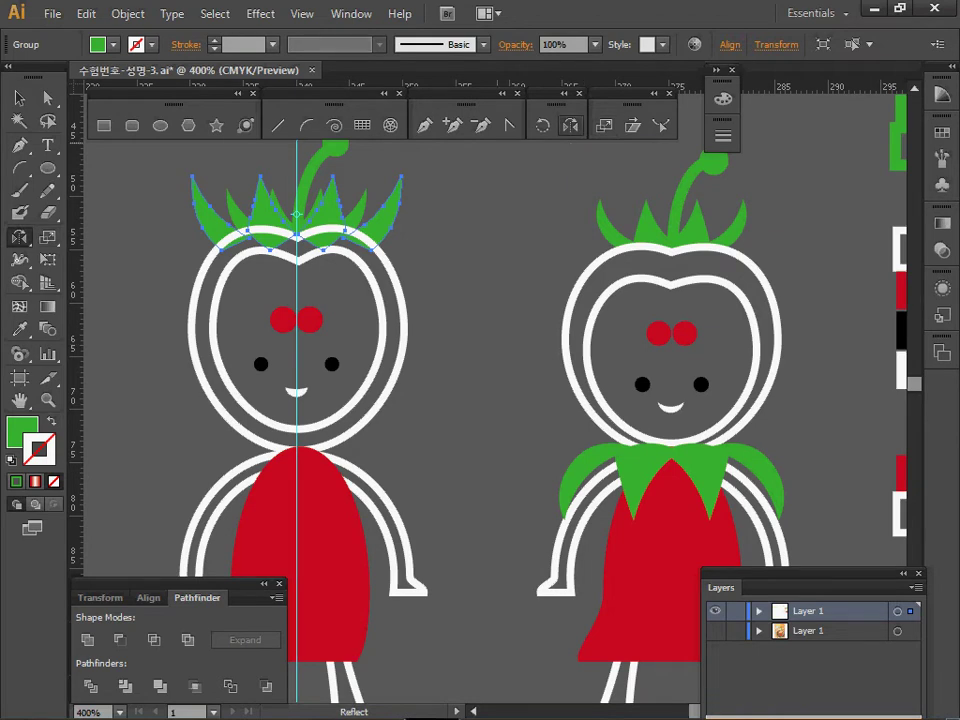
key("Return")
left_click(736, 238)
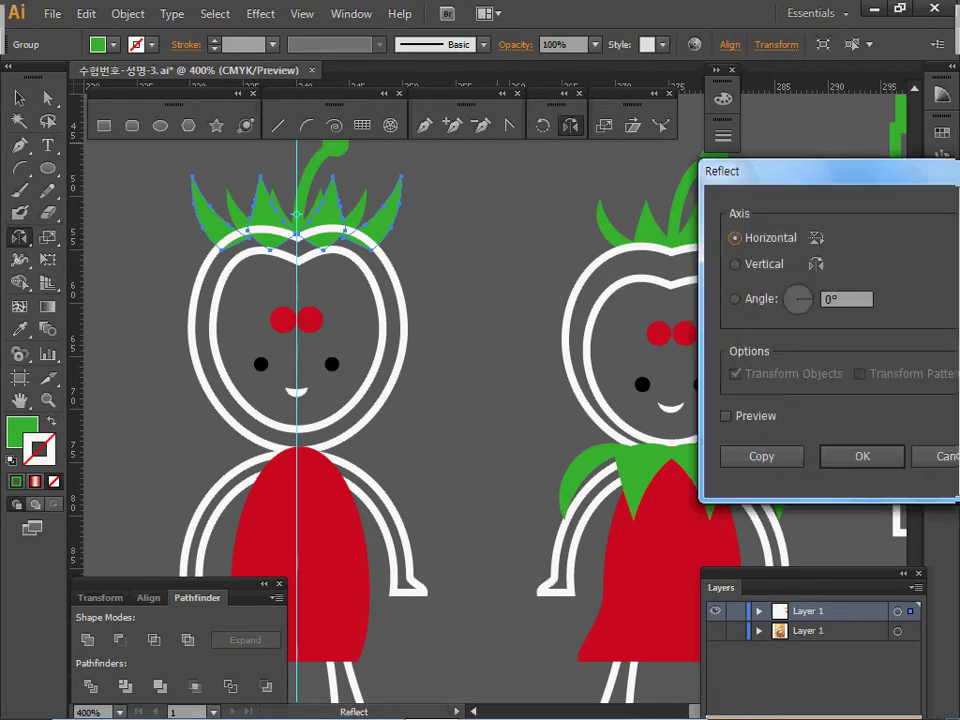
left_click(862, 456)
Place the flipped leaf group at the neck as a collar and bring it in front of the dress
left_click_drag(297, 213, 301, 474)
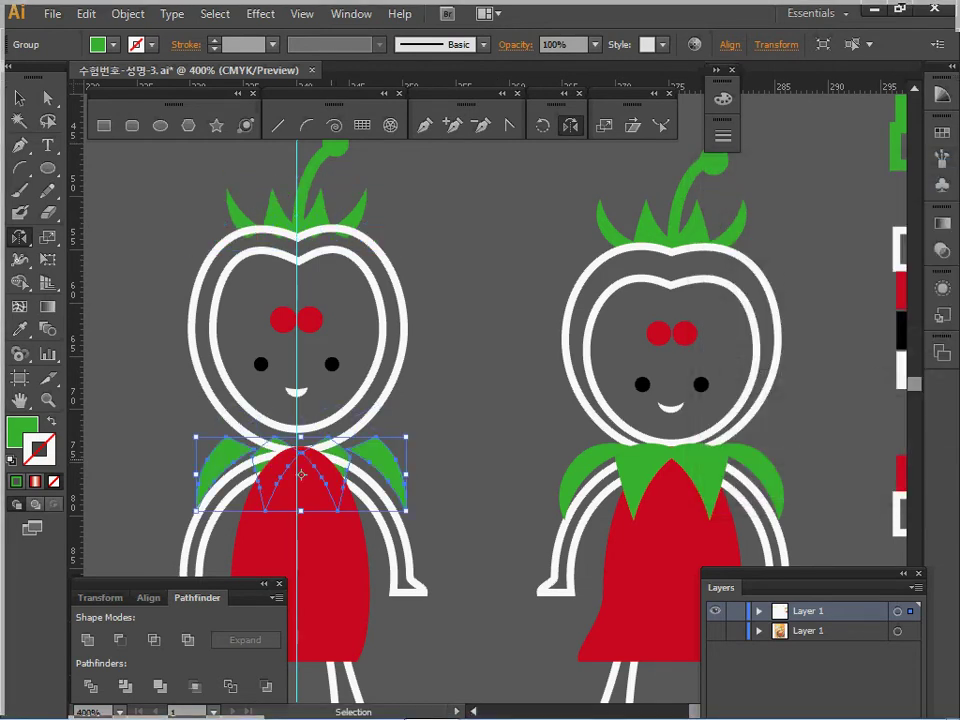
key("ctrl+shift+bracketright")
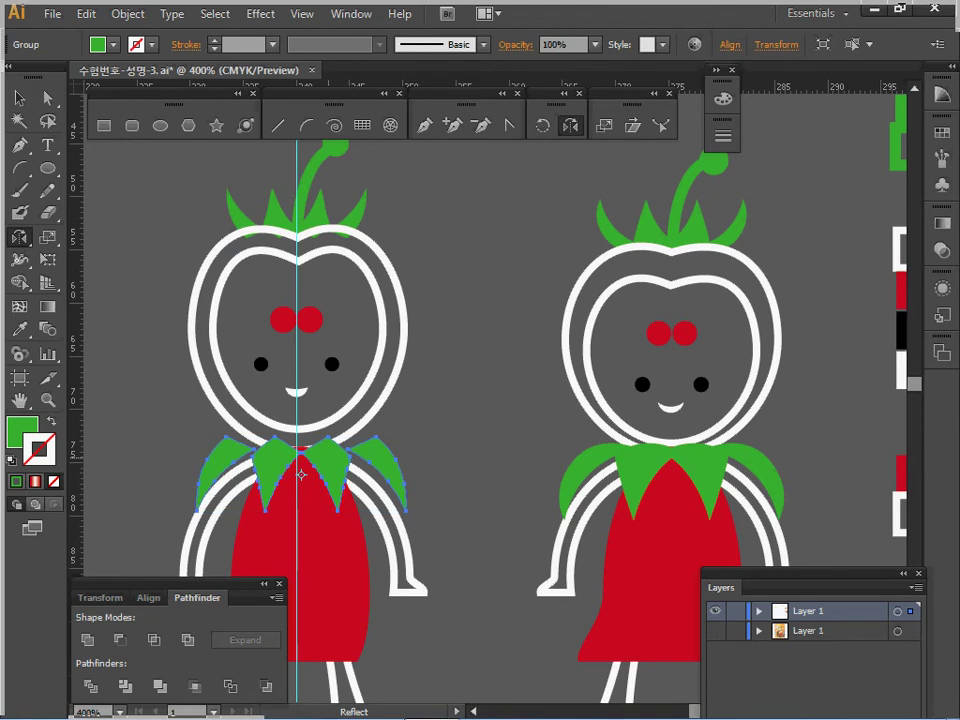
key("v")
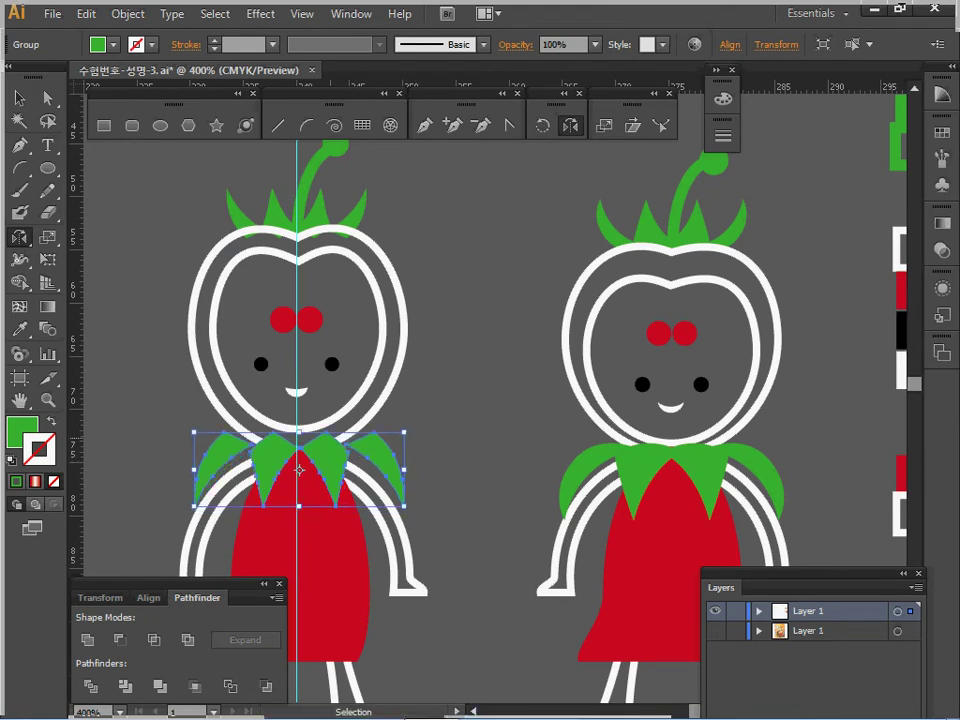
key("ctrl+shift+a")
Delete the whole rebuilt character and the column of colour squares, keeping the reference character
left_click(378, 459, "ctrl")
left_click(400, 392, "ctrl+alt")
left_click_drag(400, 392, 277, 340)
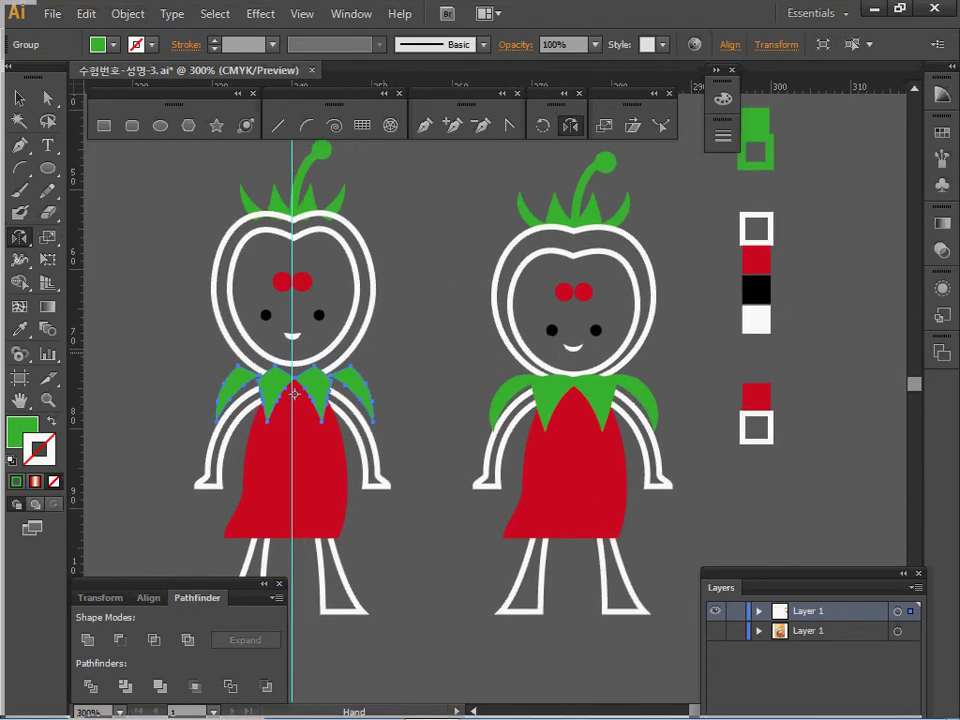
left_click_drag(173, 158, 396, 501)
key("Delete")
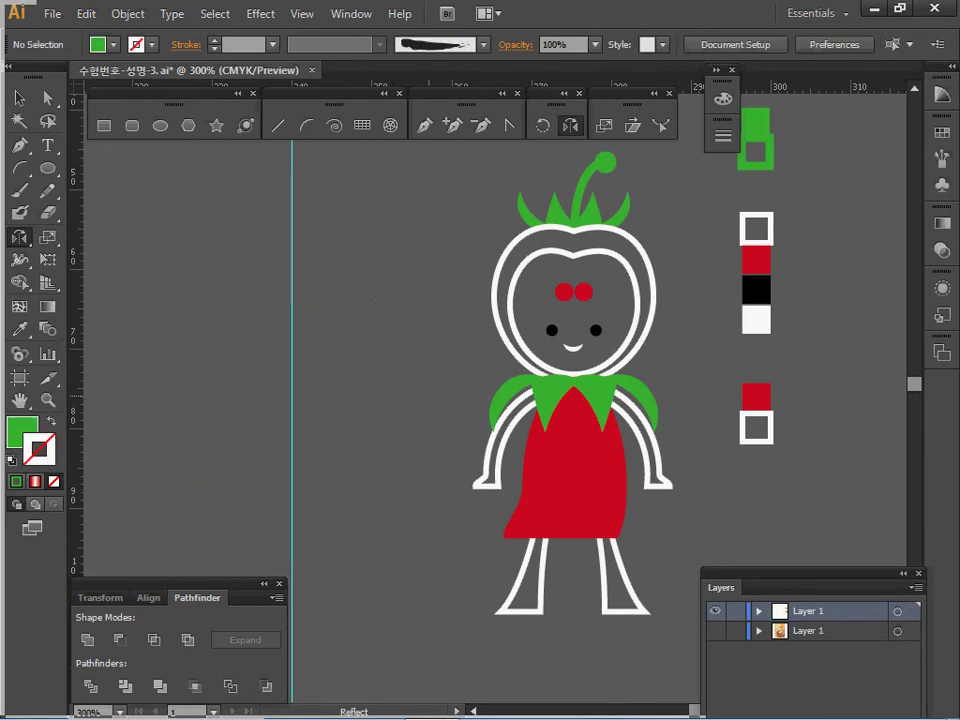
scroll(480, 380, "up", 1)
scroll(480, 380, "right", 4)
key("ctrl+a")
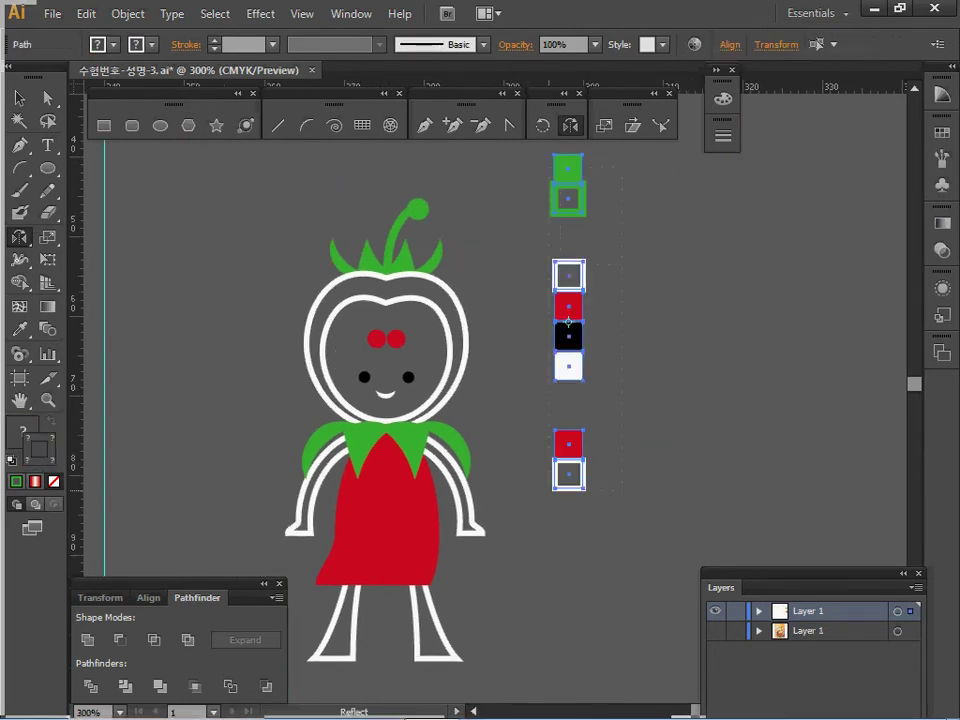
key("Delete")
Turn the entire remaining character into a new symbol of type Graphic named 토마토
key("backslash")
left_click_drag(480, 485, 482, 427)
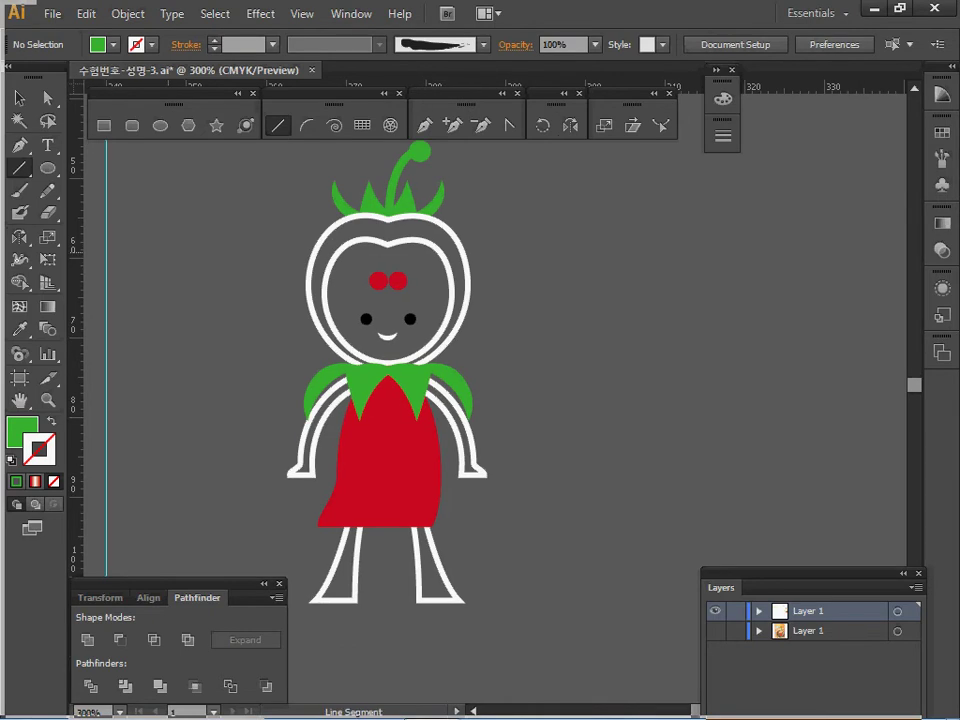
left_click_drag(255, 176, 449, 476)
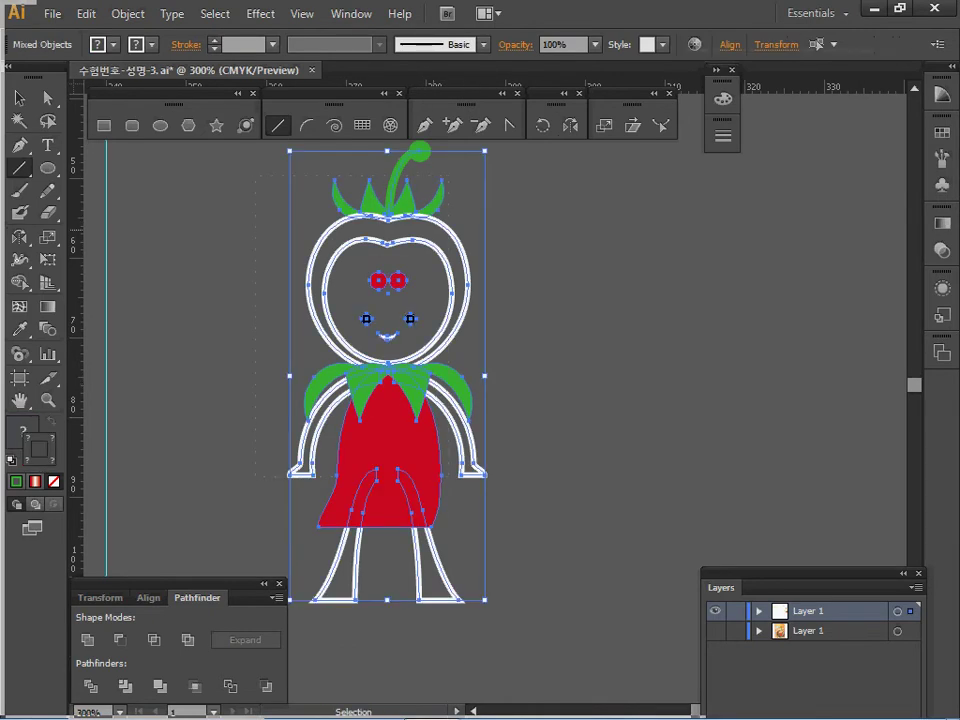
left_click(942, 185)
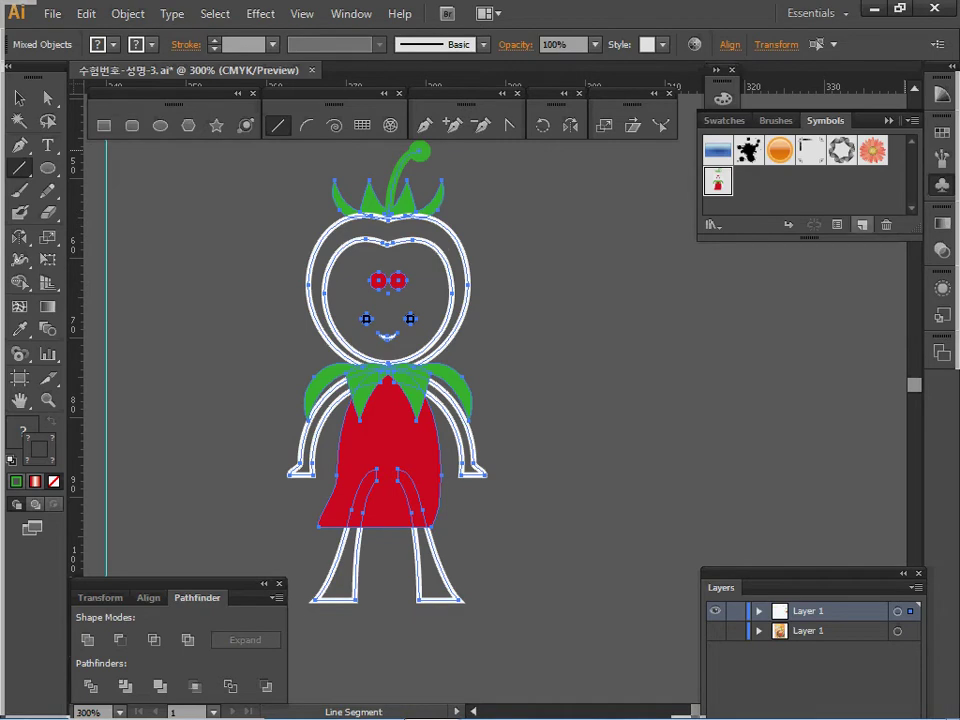
key("F8")
left_click(603, 299)
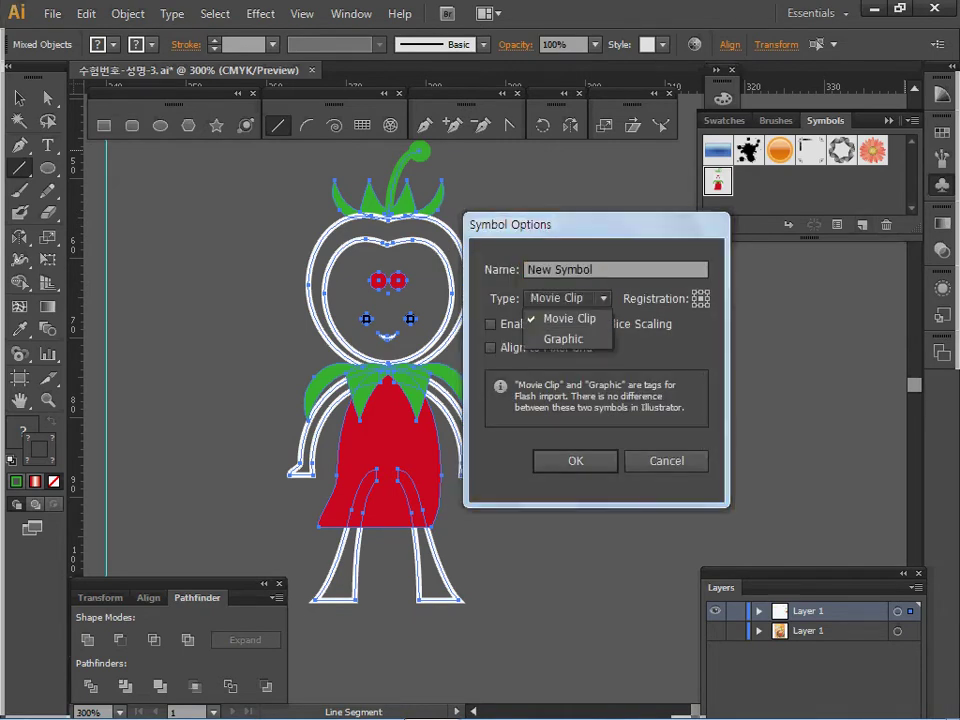
key("Down")
key("Return")
key("shift+Tab")
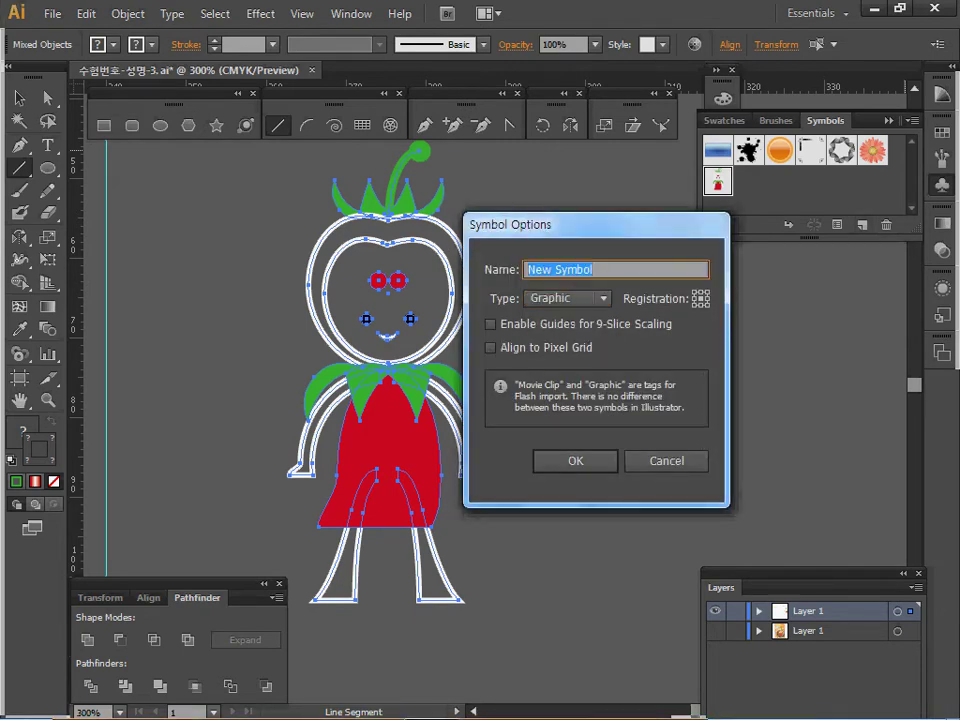
type("토마토")
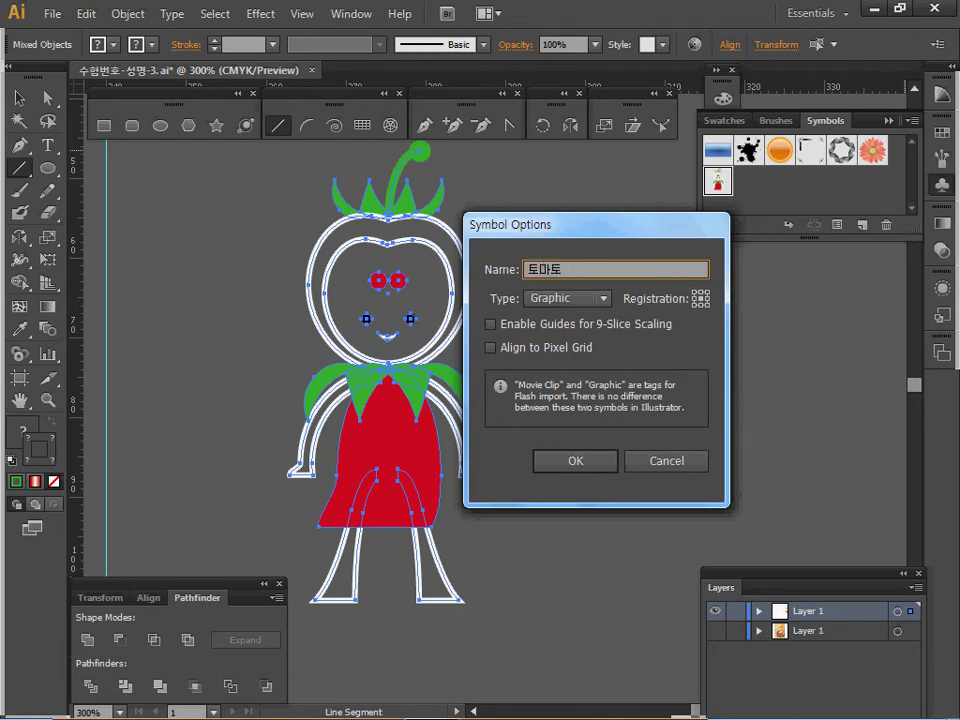
key("Return")
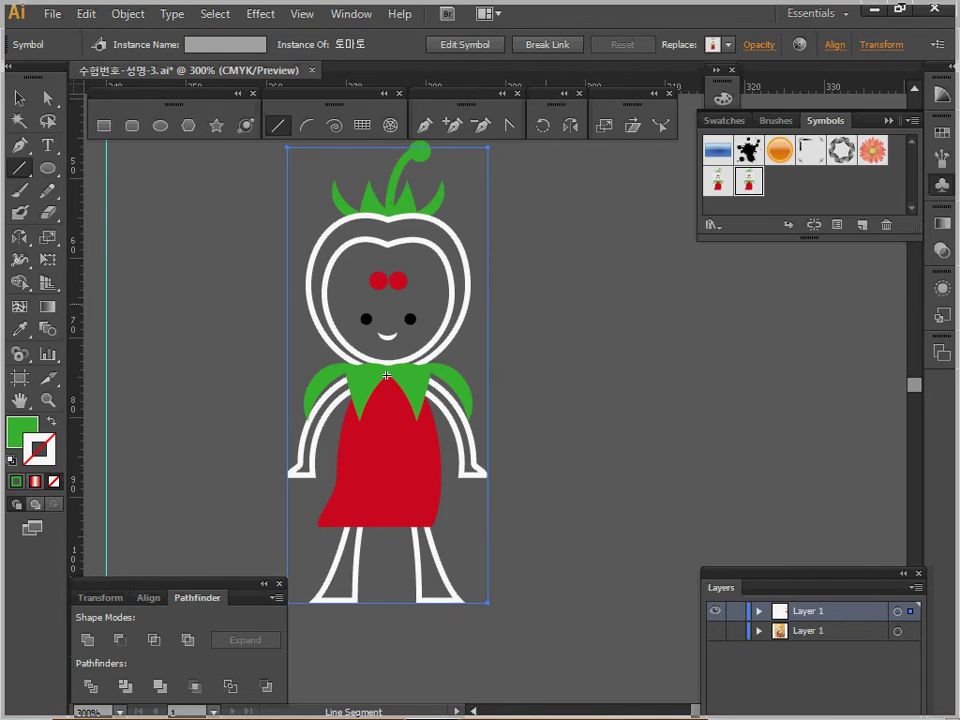
Examine the page at 66.67% together with the character symbol and the halved tomato beside it
key("ctrl+minus")
left_click_drag(418, 390, 512, 342)
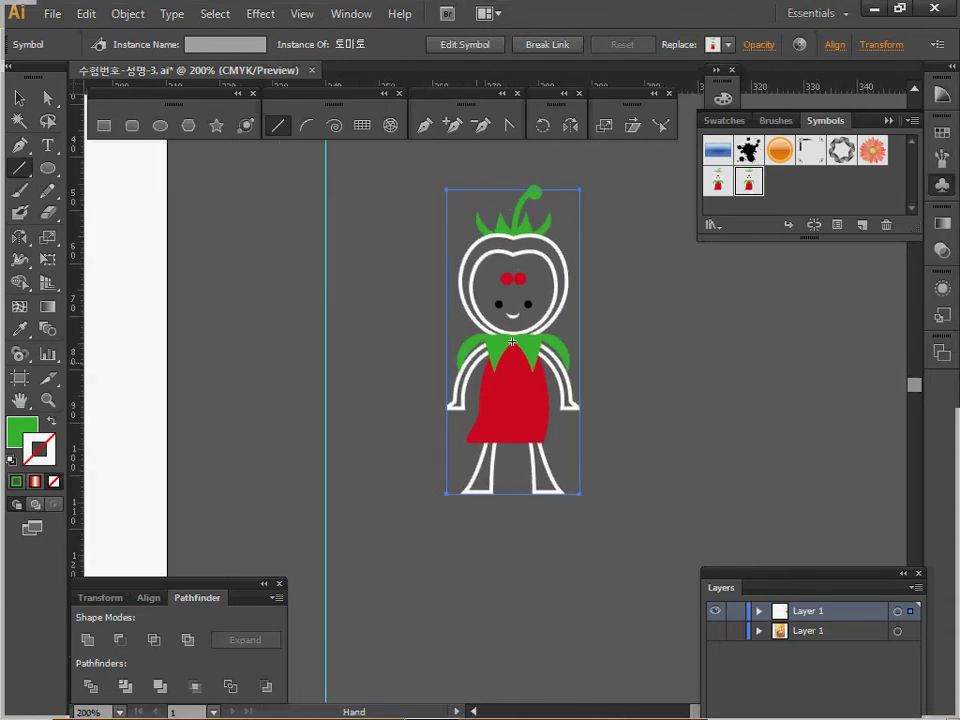
left_click_drag(512, 342, 649, 342)
left_click_drag(424, 390, 524, 415)
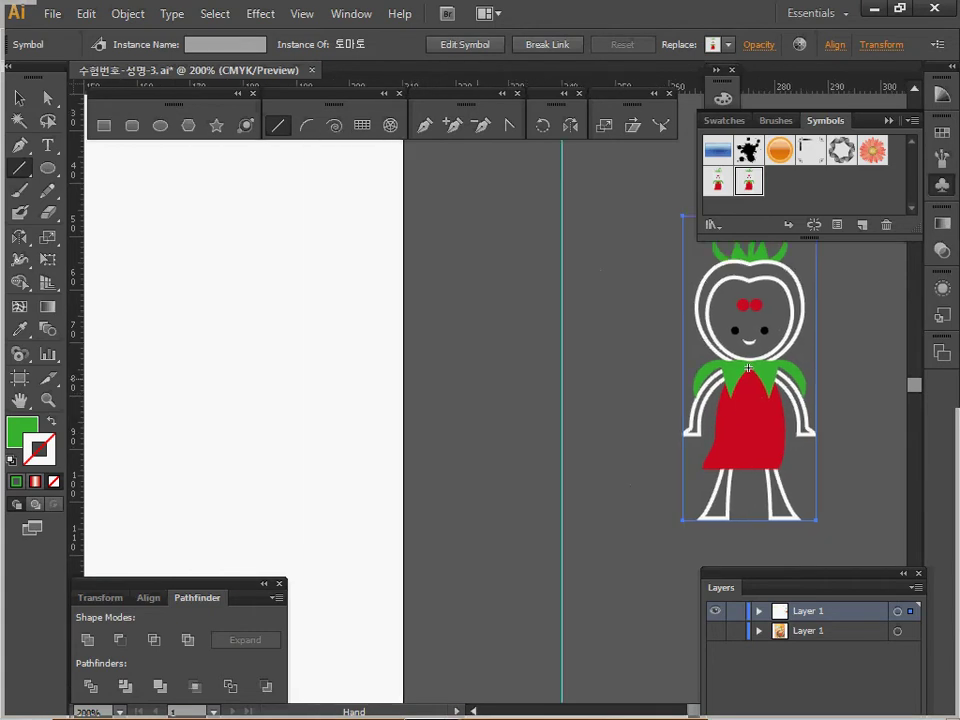
left_click(459, 378, "ctrl+alt")
left_click(713, 393, "ctrl+alt")
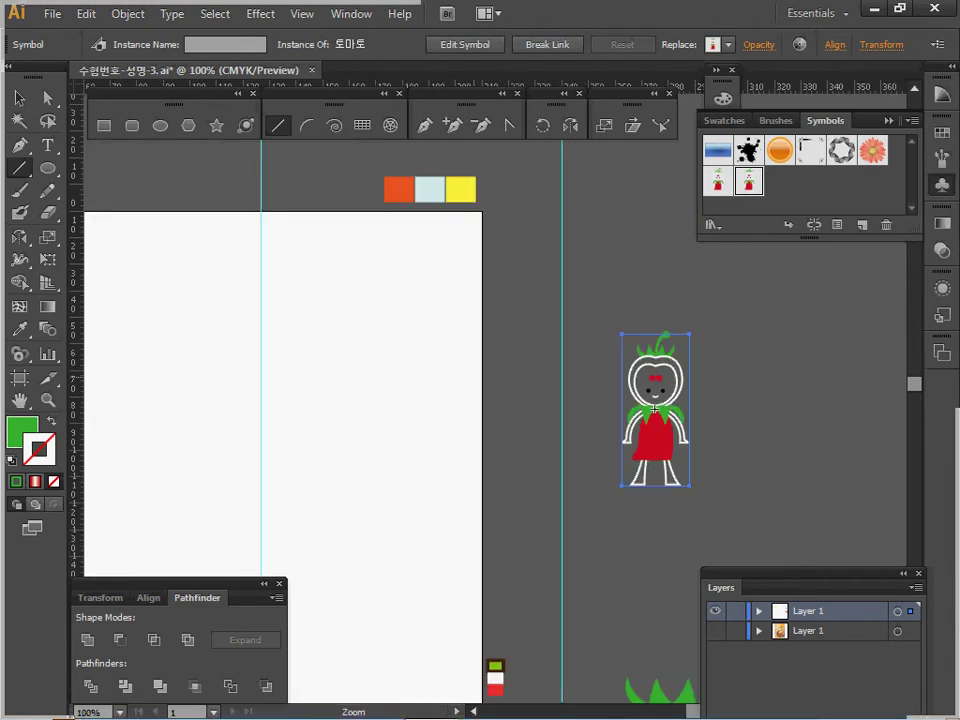
left_click(617, 420, "ctrl+alt")
left_click(617, 420, "ctrl+alt")
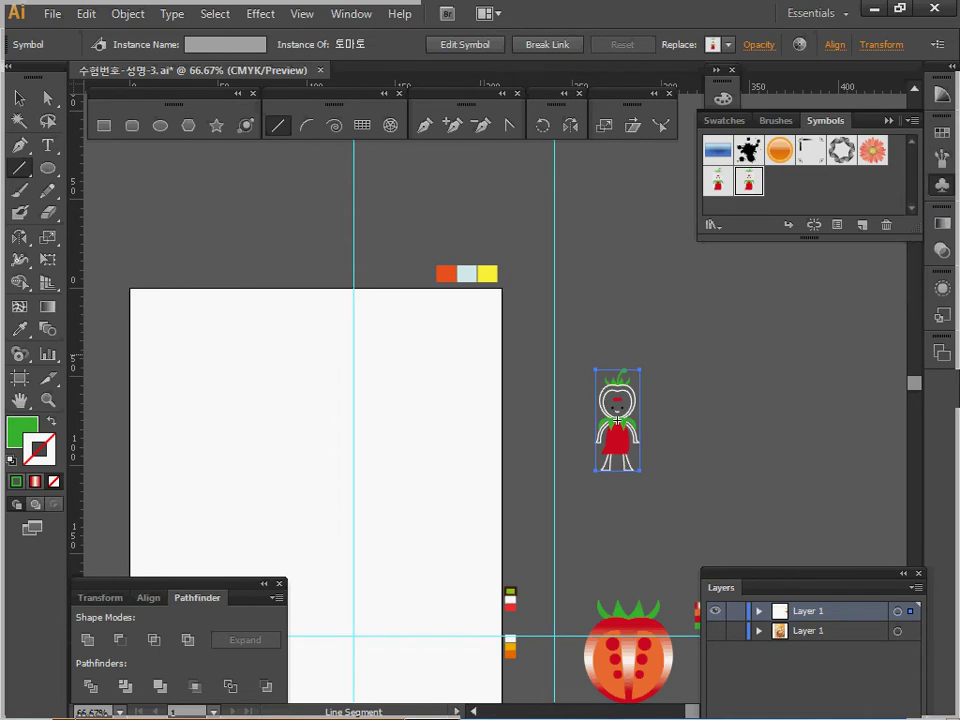
left_click_drag(617, 420, 632, 317)
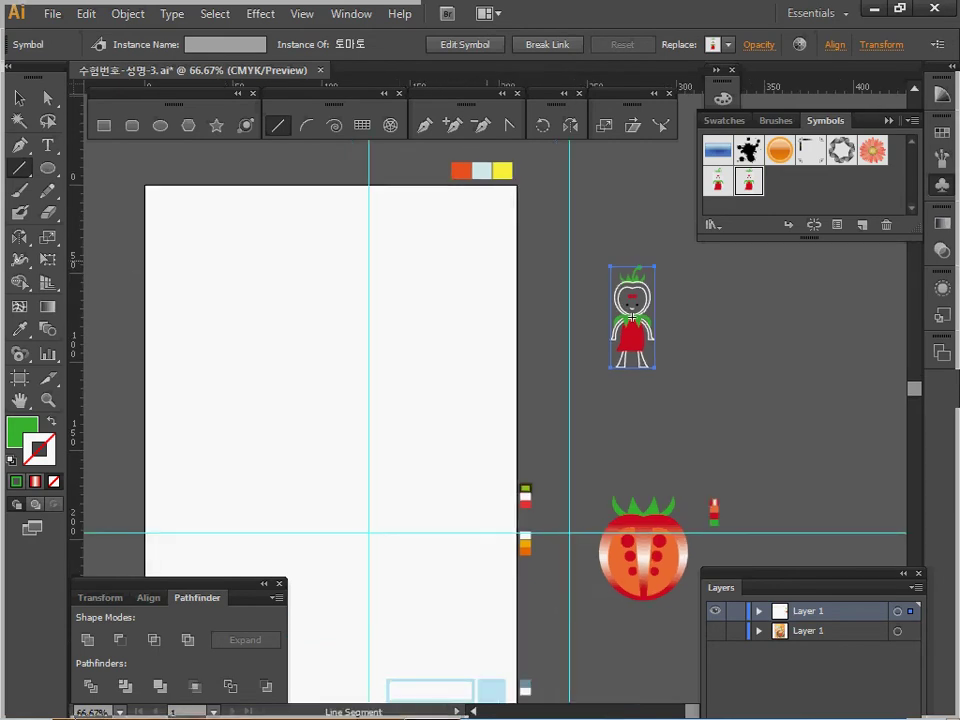
mouse_move(632, 254)
left_mouse_down()
mouse_move(646, 240)
mouse_move(628, 254)
left_mouse_up()
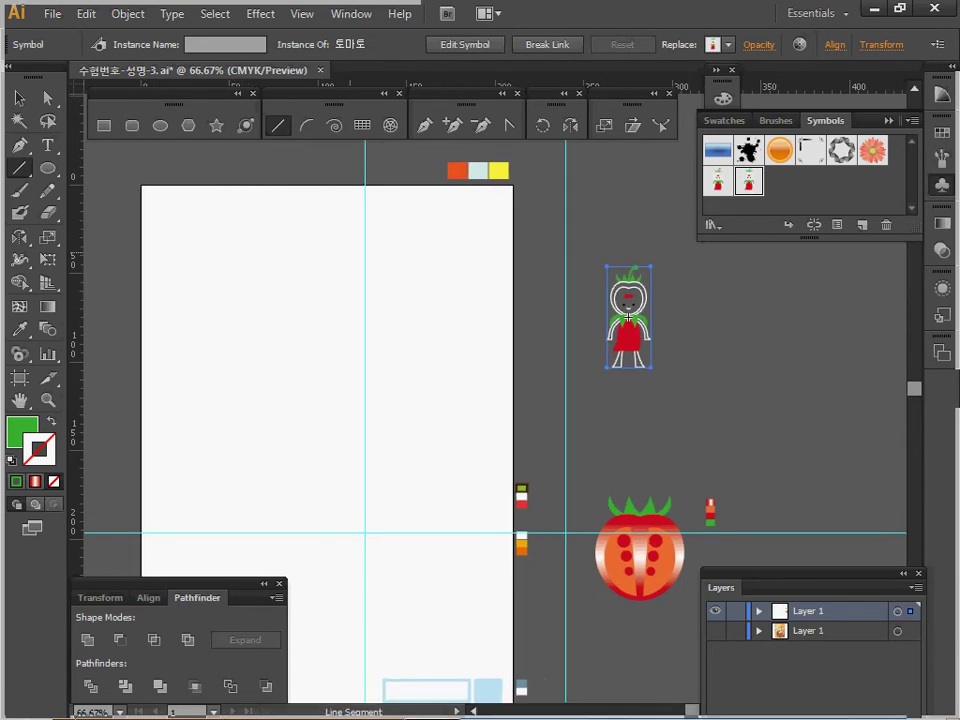
Draw a 210 × 297 mm rectangle with the orange swatch's fill and no stroke, covering the whole page
key("ctrl+shift+a")
left_click(457, 171, "ctrl")
key("ctrl+shift+a")
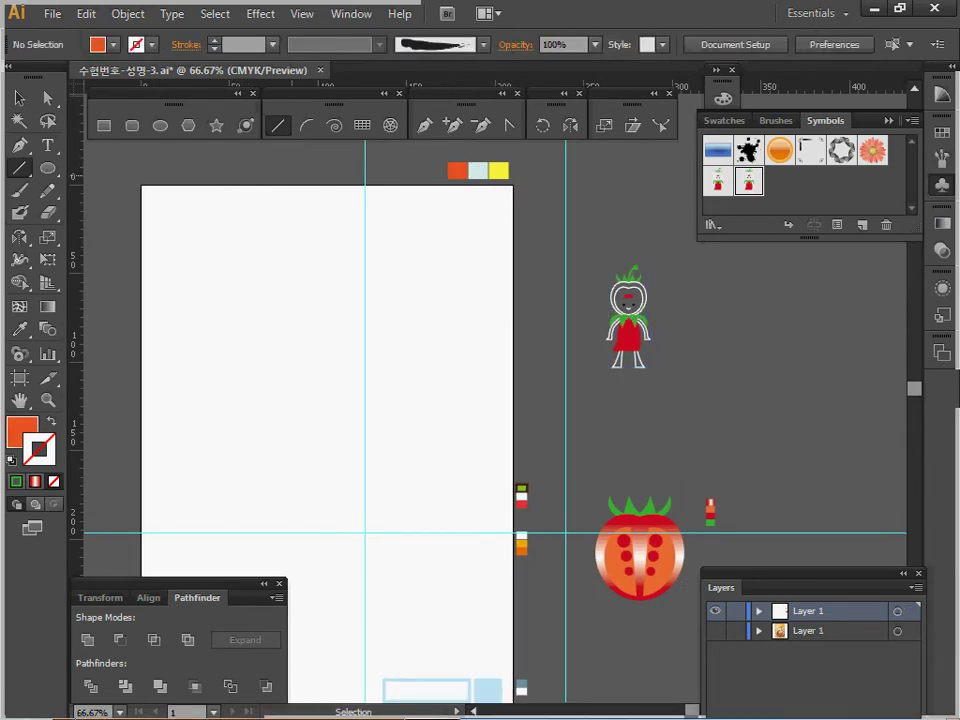
left_click(104, 126)
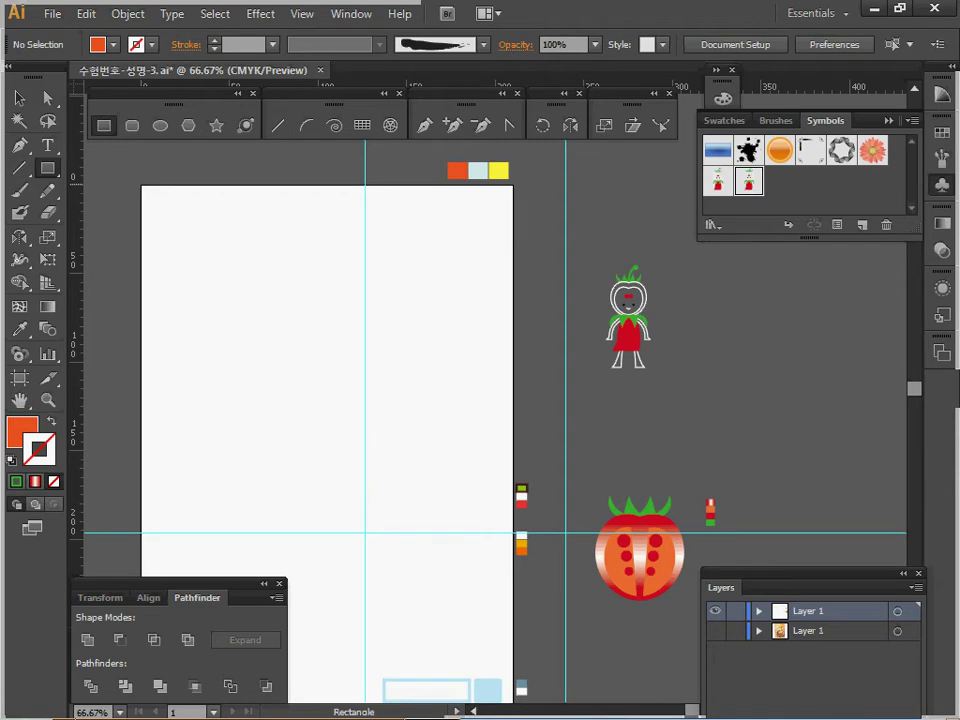
left_click(413, 348)
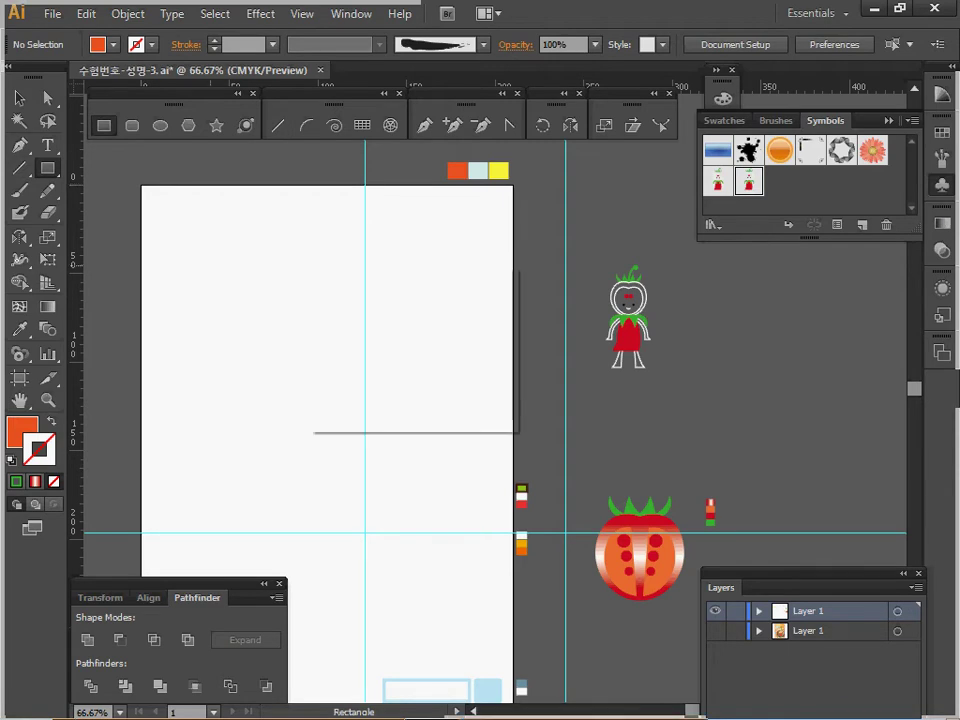
type("210")
key("Tab")
type("297")
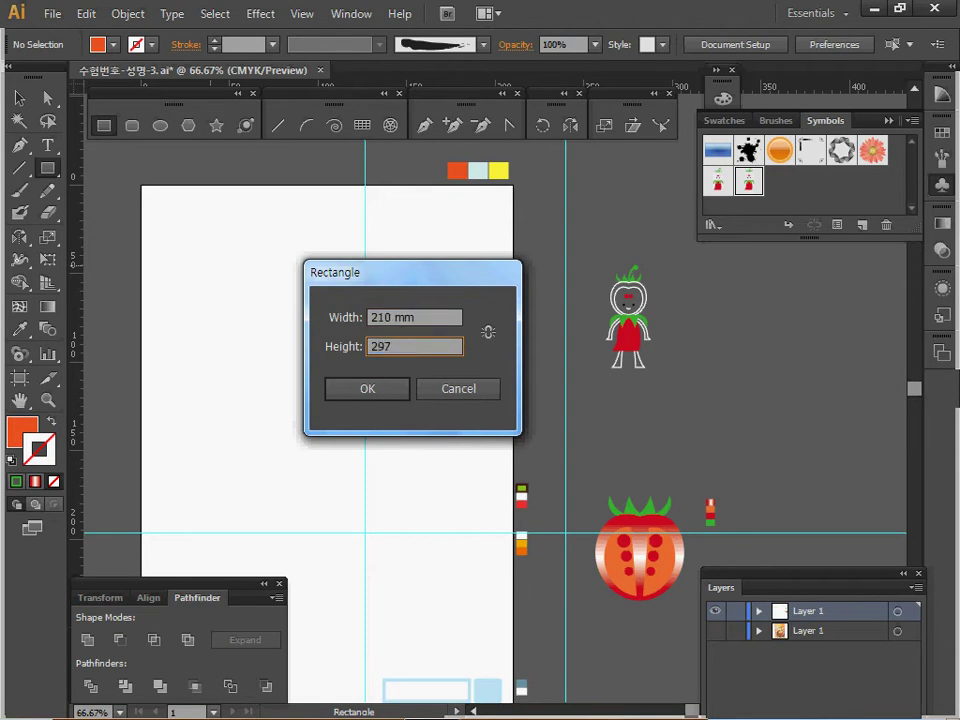
key("Return")
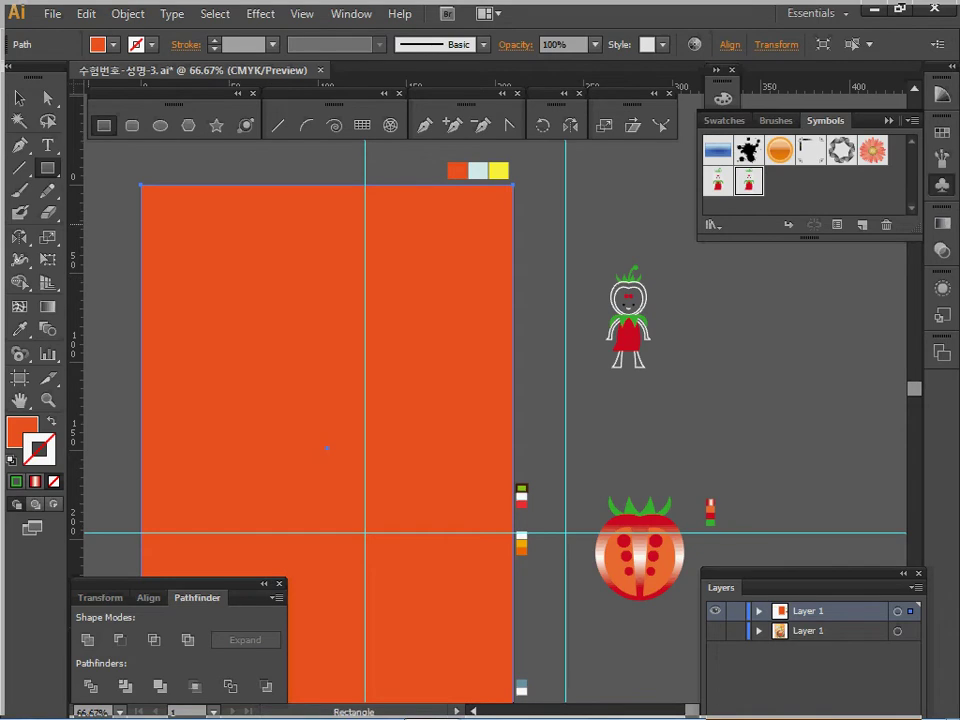
Add gradient mesh points at the rectangle's upper left and centre right, and colour the right one with the yellow swatch
key("u")
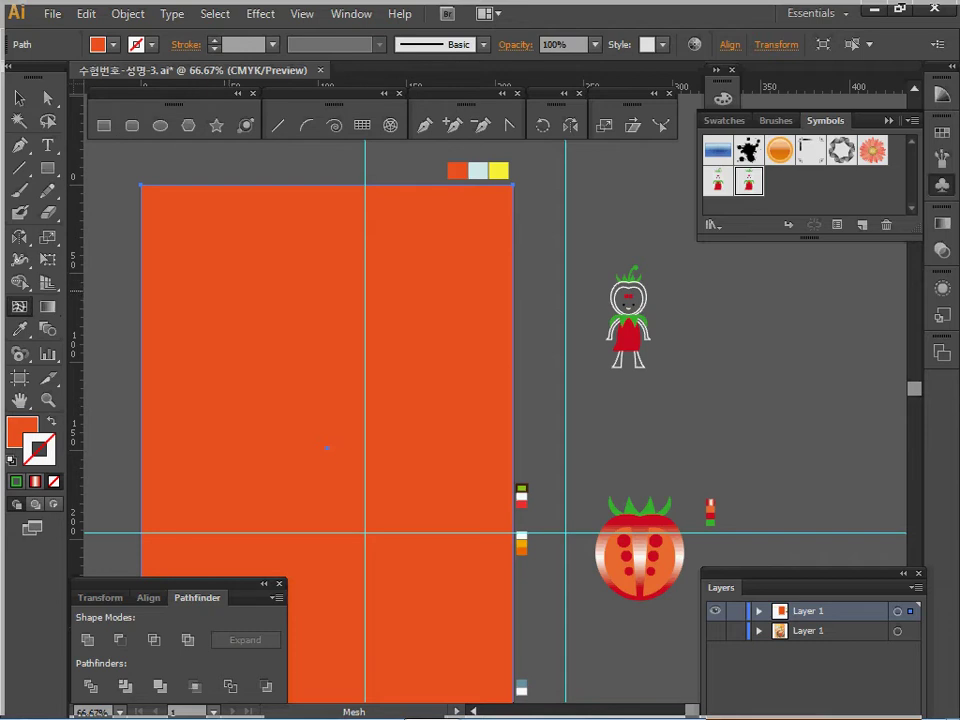
left_click(224, 290)
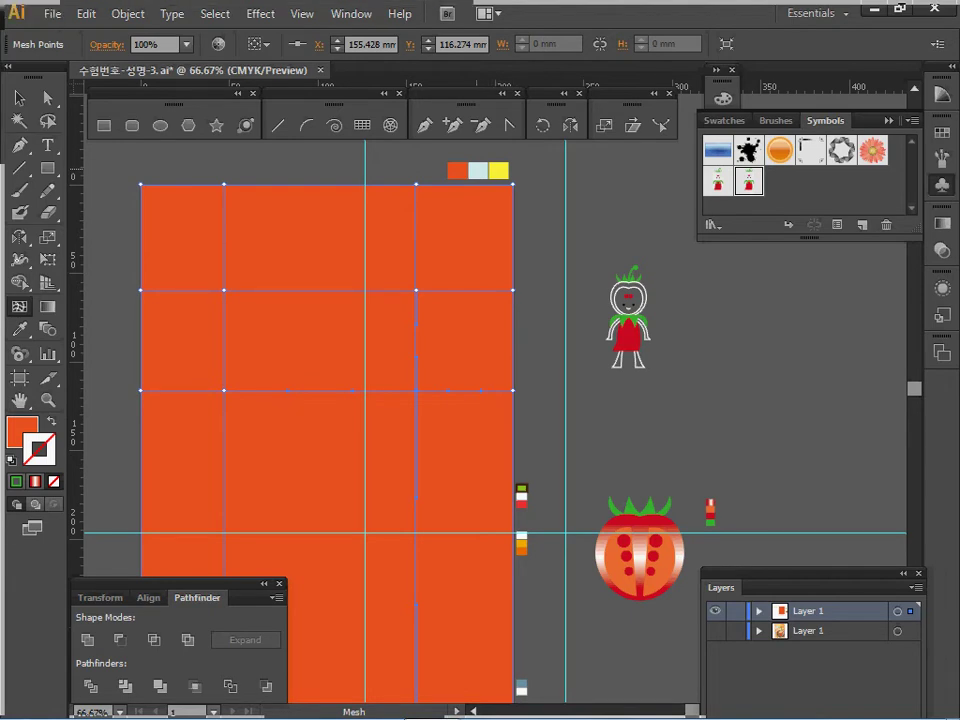
key("i")
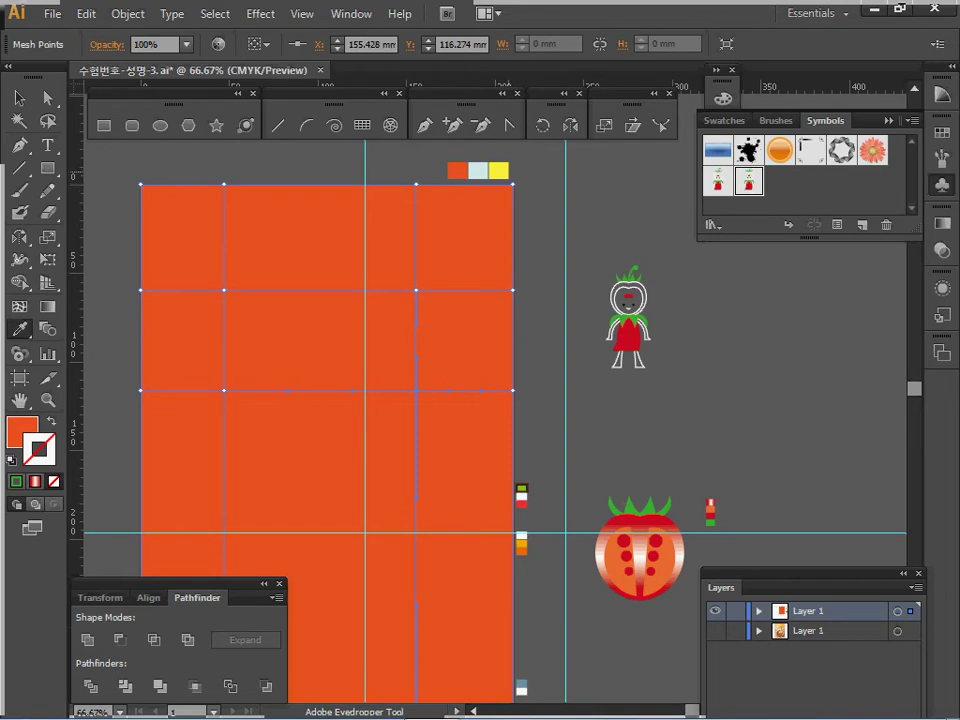
left_click(498, 171)
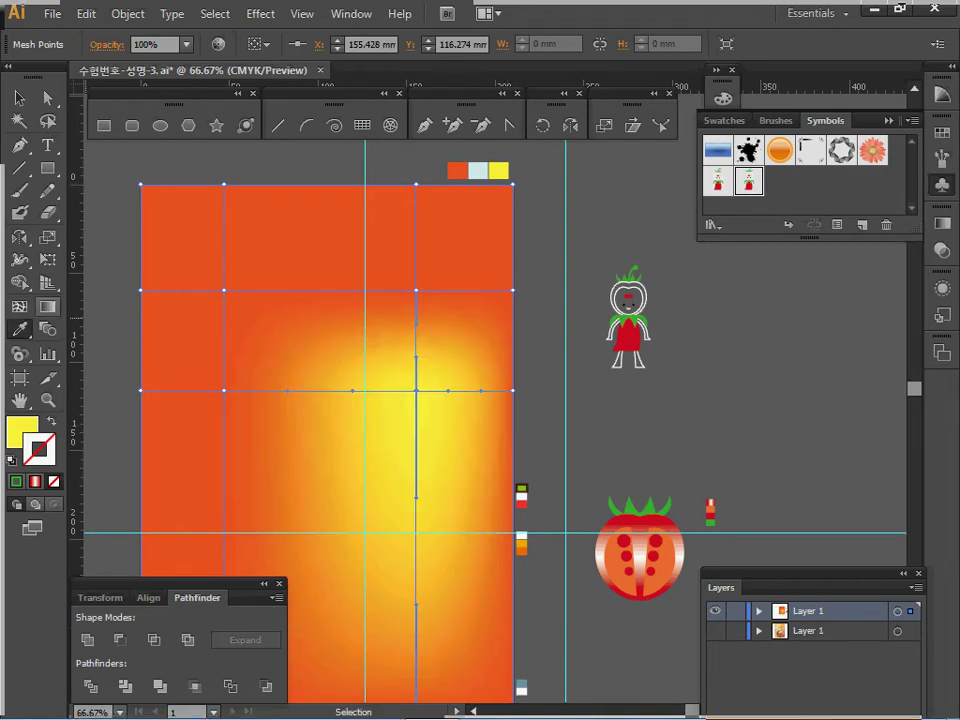
key("v")
key("i")
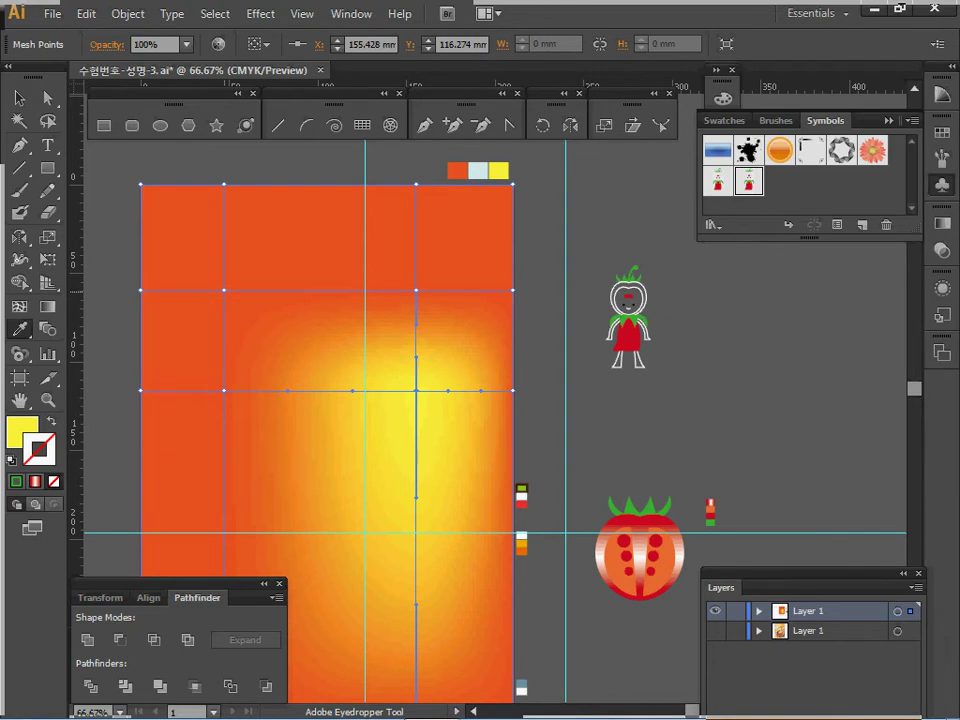
Colour the upper-left mesh point with the pale blue swatch
key("v")
key("a")
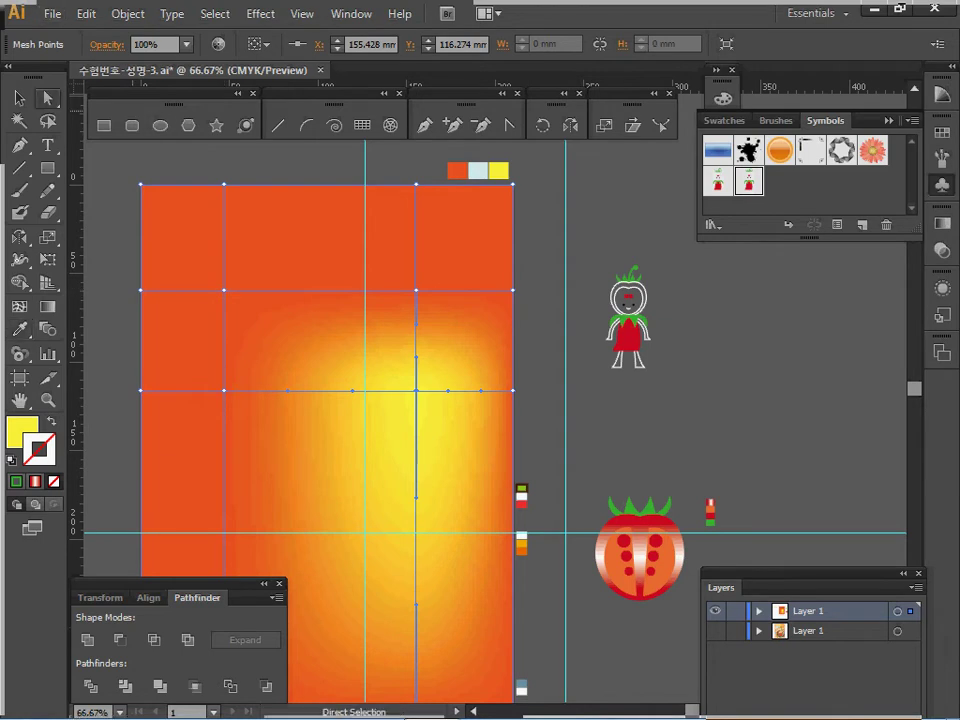
left_click(224, 290)
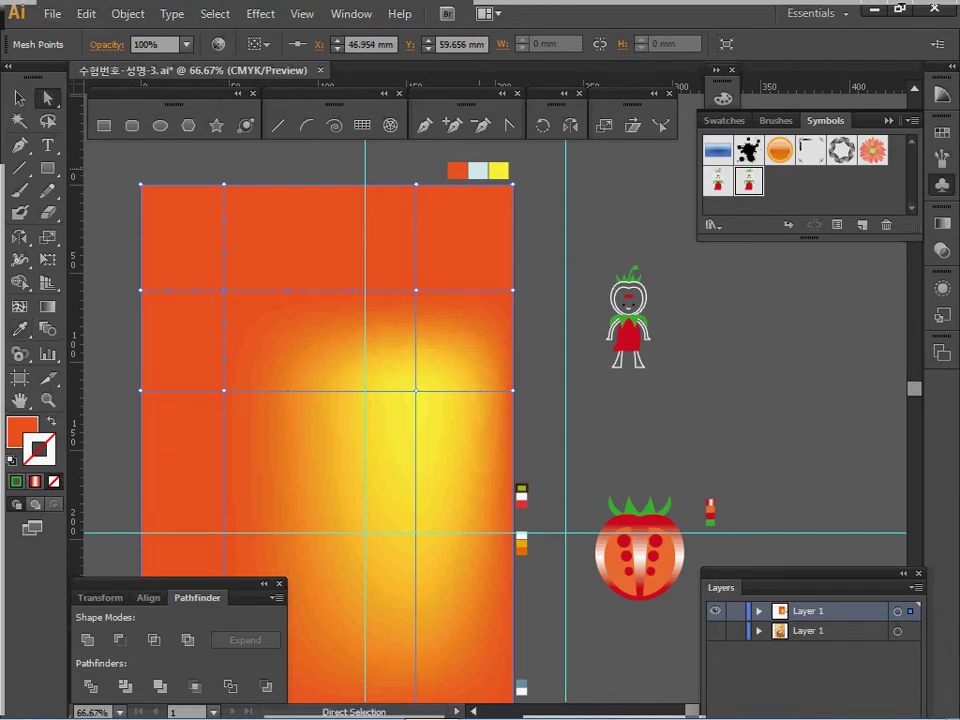
key("i")
left_click(478, 171)
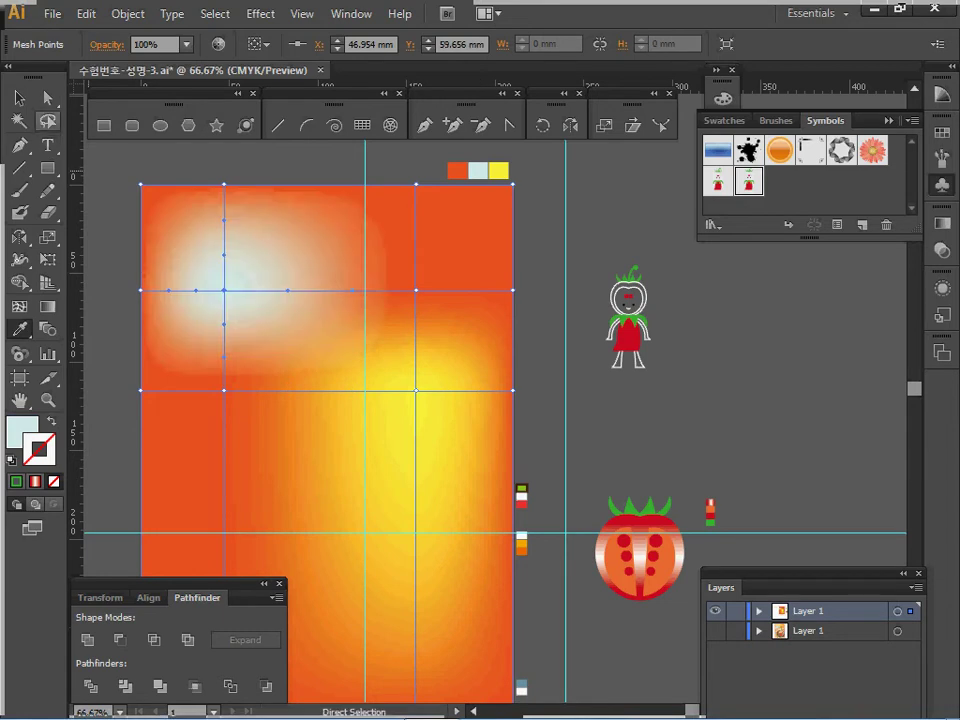
Bend the vertical mesh lines through the pale blue and yellow points into S-curves to make the colour patches slant
key("u")
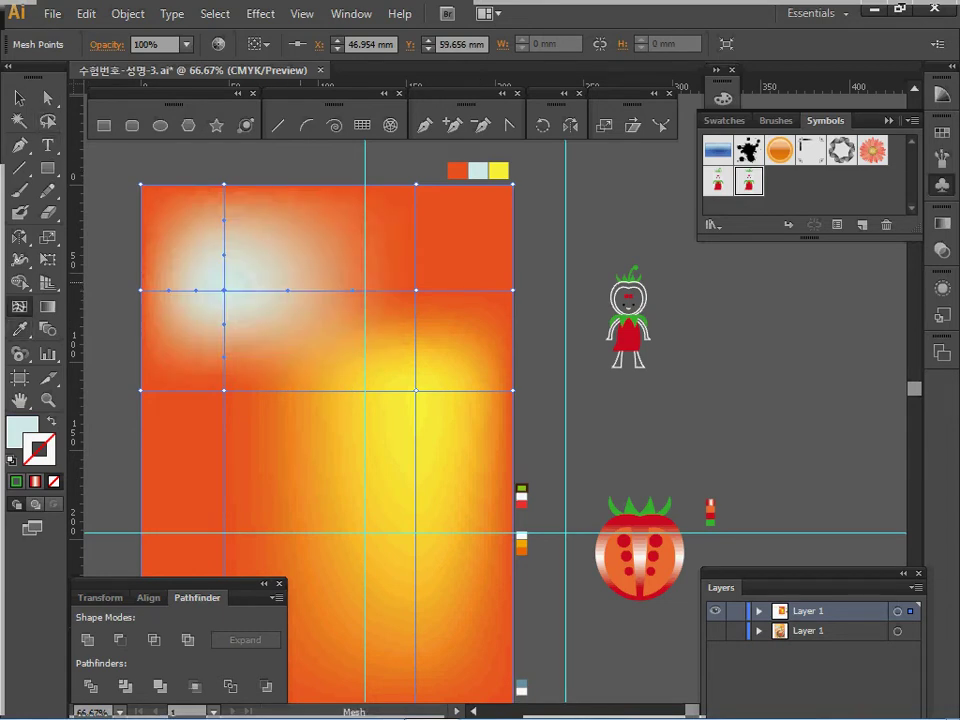
left_click_drag(224, 257, 269, 227)
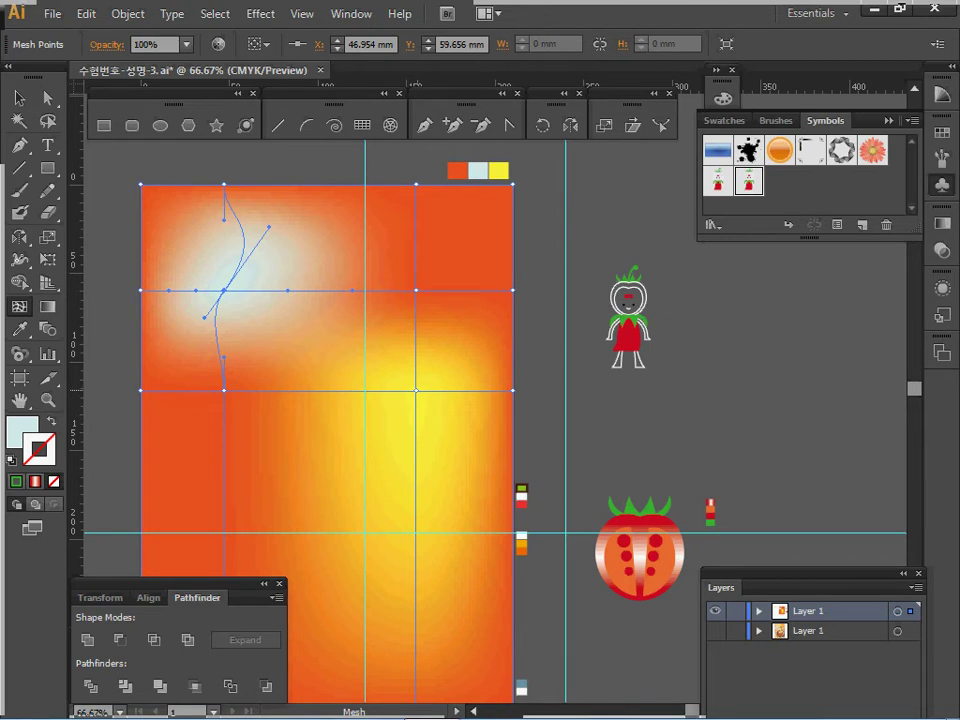
left_click(416, 390)
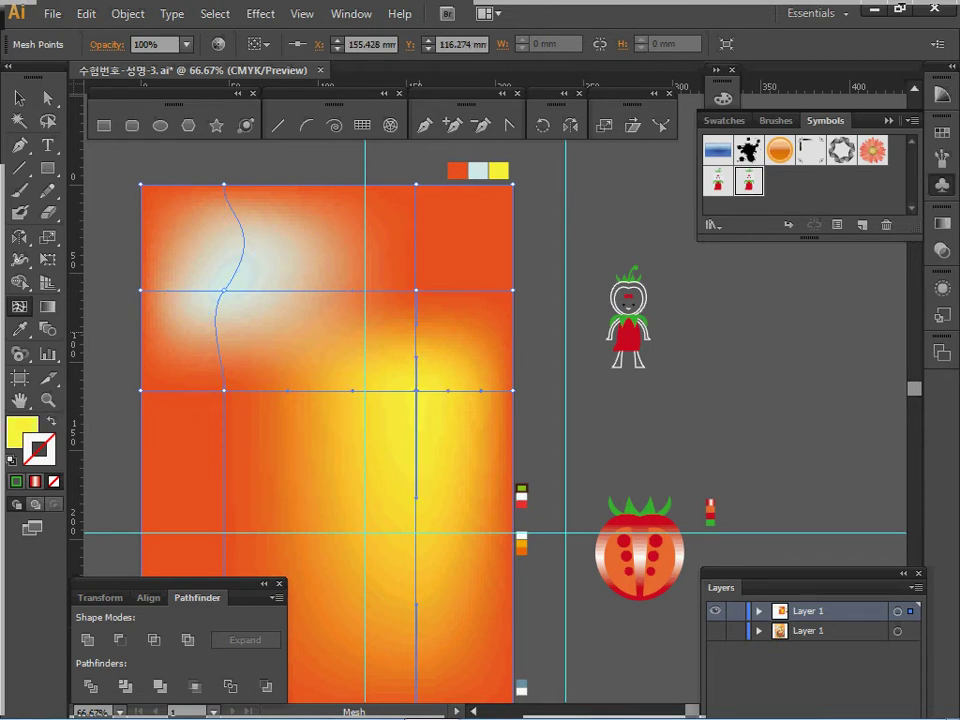
left_click_drag(416, 497, 486, 470)
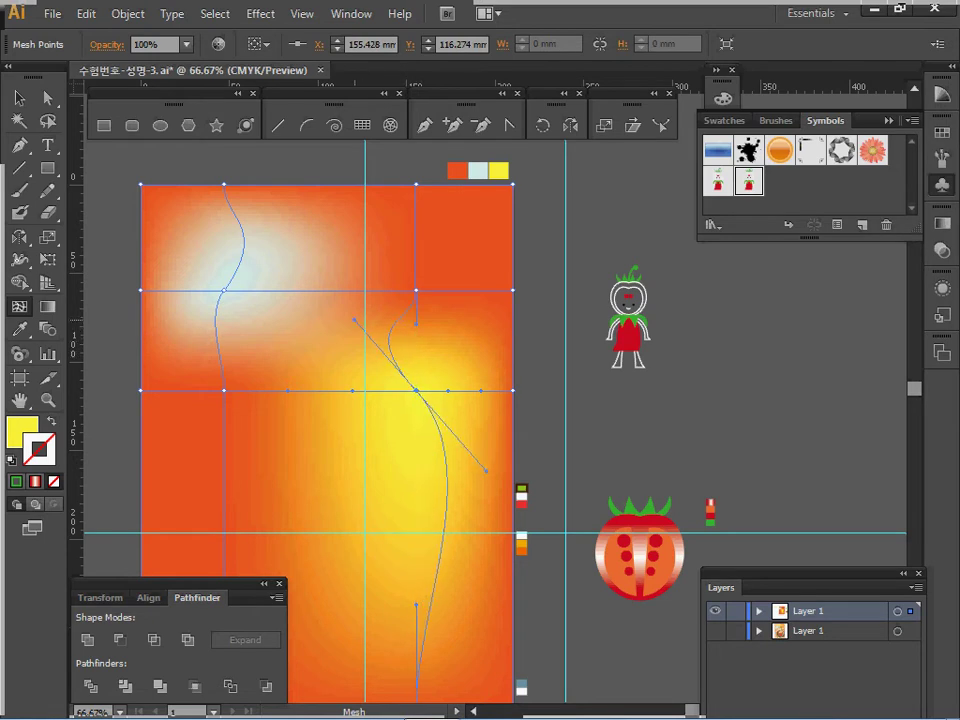
left_click_drag(354, 320, 348, 308)
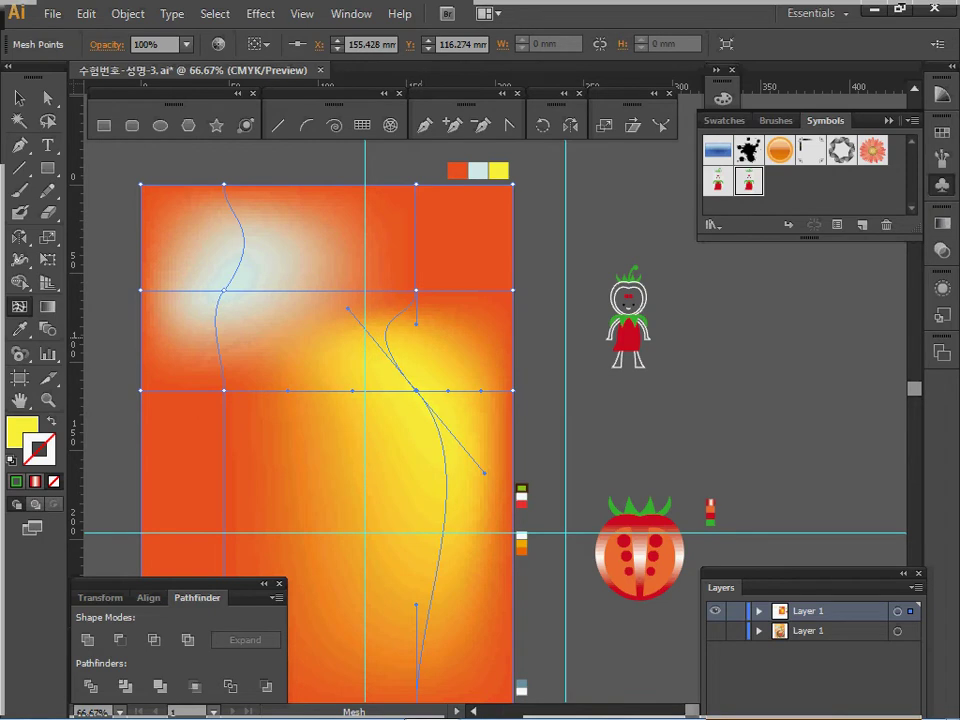
left_click(712, 389, "ctrl")
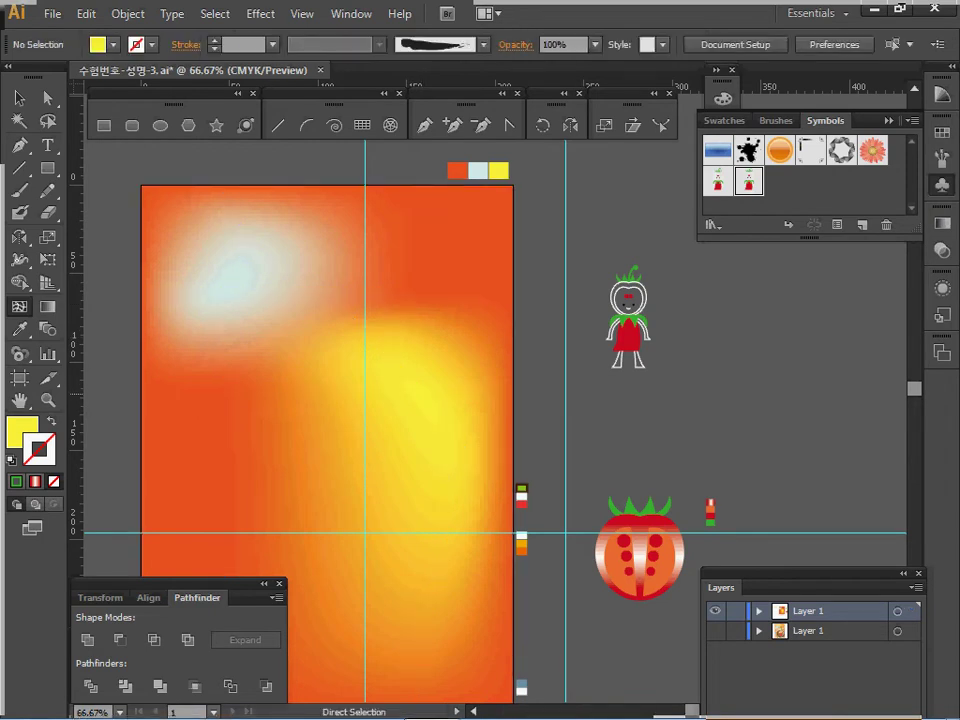
Reveal the hidden white and orange curves over the page and check the stroke colour and weight of each
key("ctrl+alt+3")
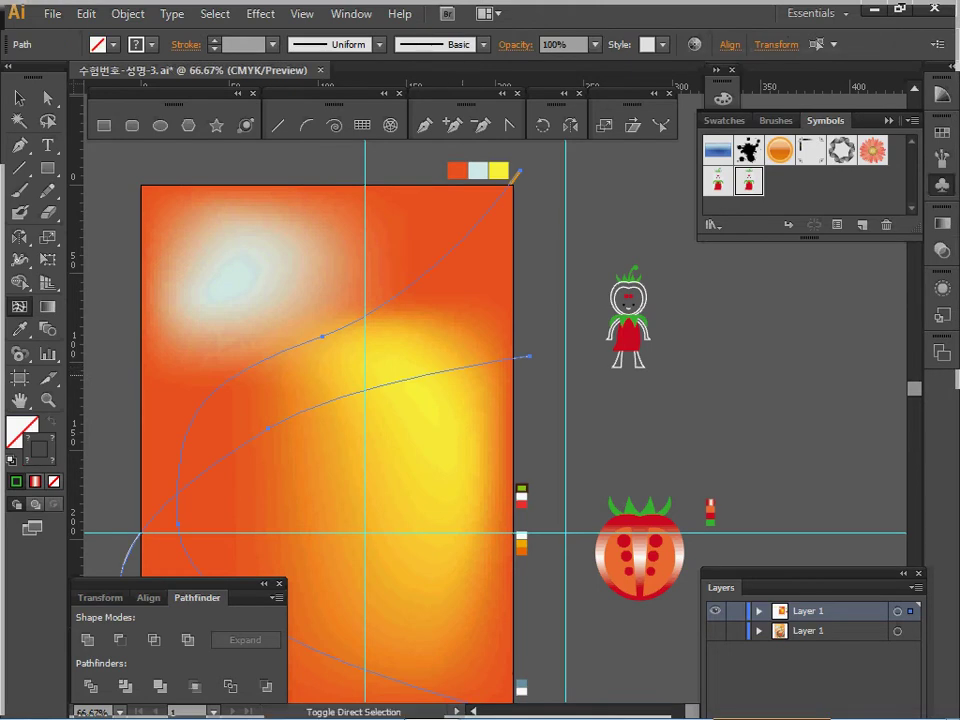
key("a")
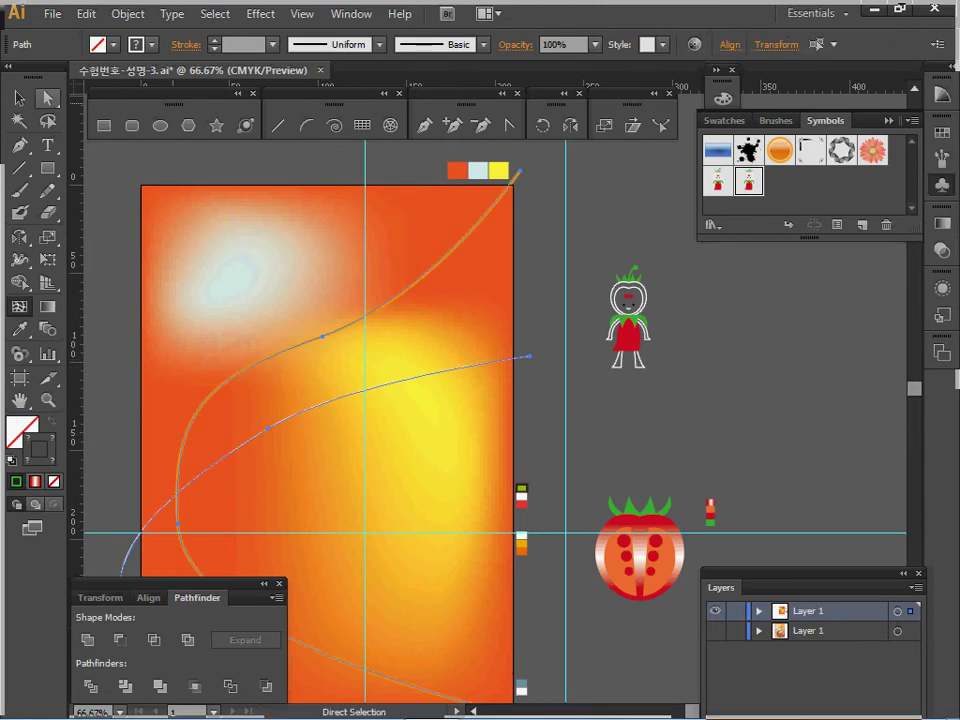
left_click_drag(384, 360, 412, 319)
left_click(479, 346, "ctrl+alt")
left_click_drag(479, 346, 444, 290)
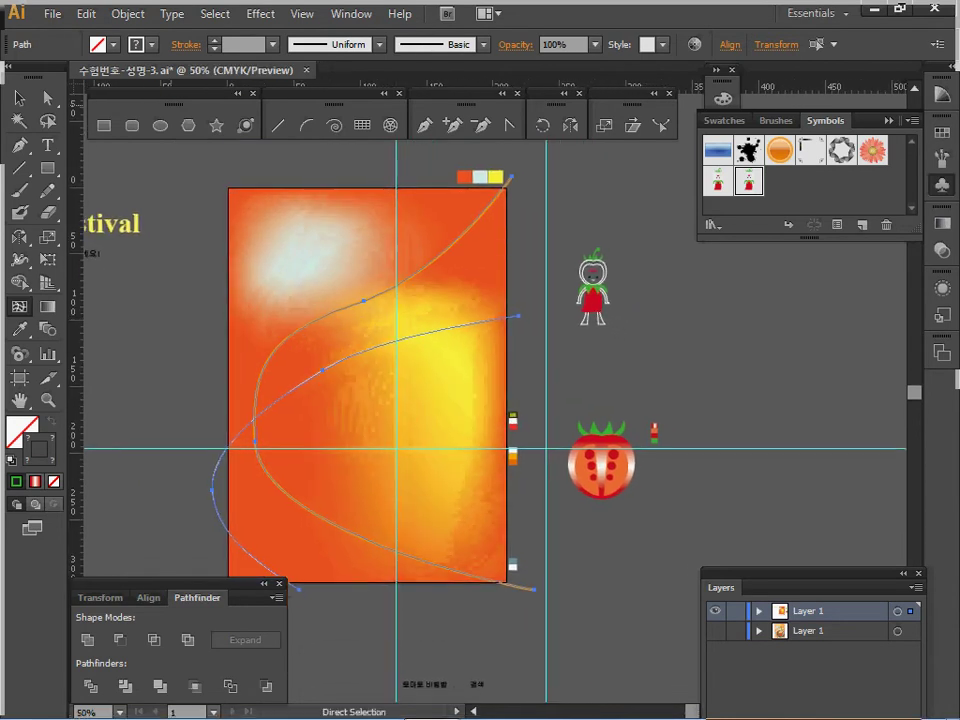
left_click(670, 468)
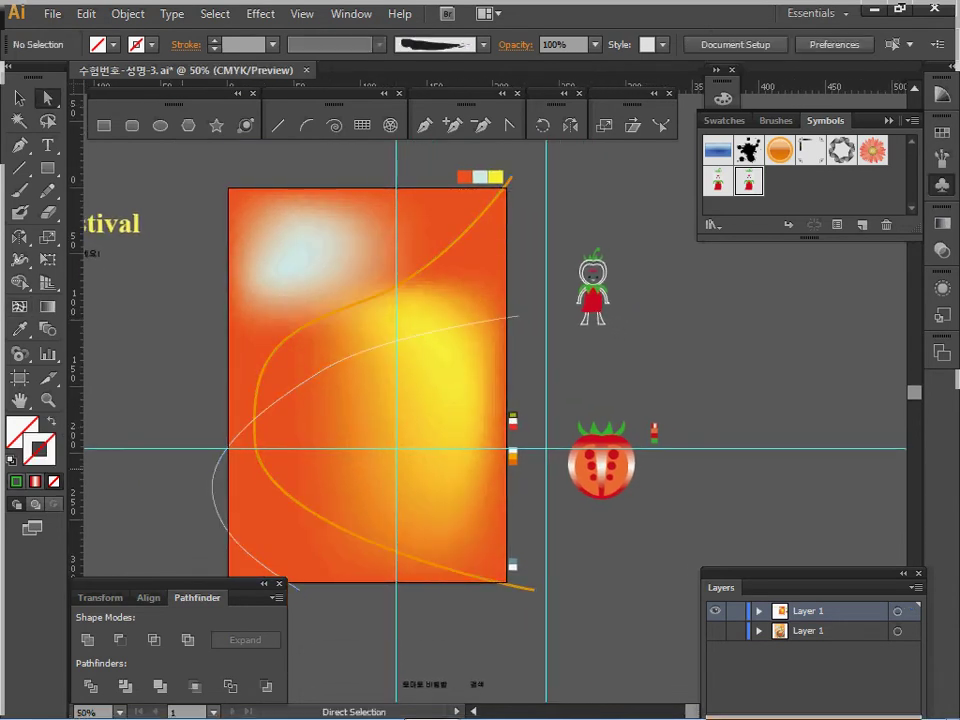
left_click_drag(191, 467, 222, 494)
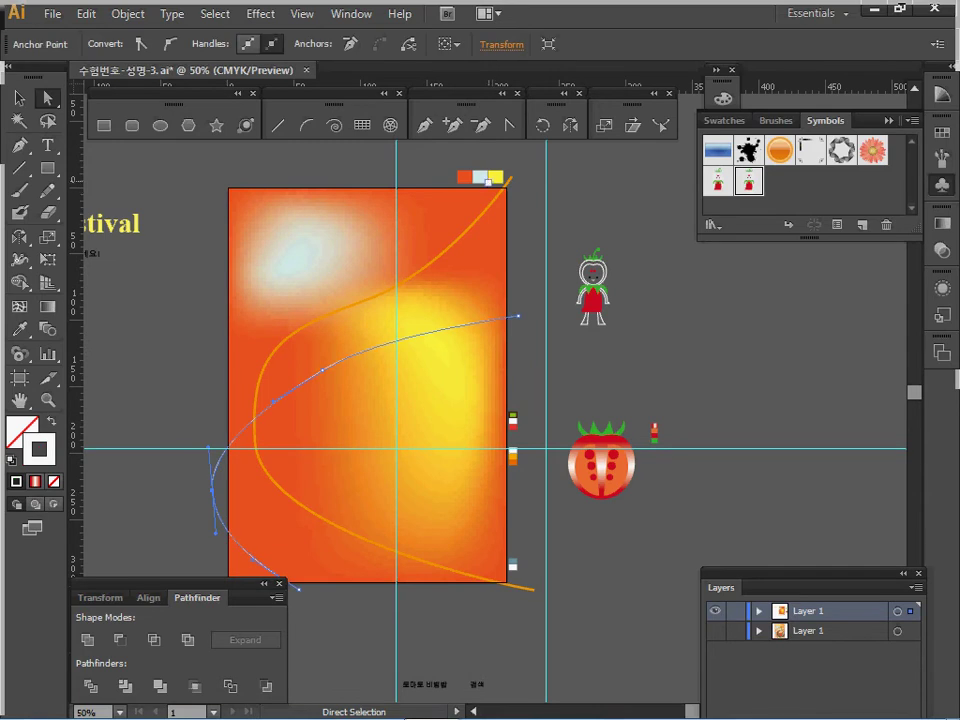
left_click(942, 185)
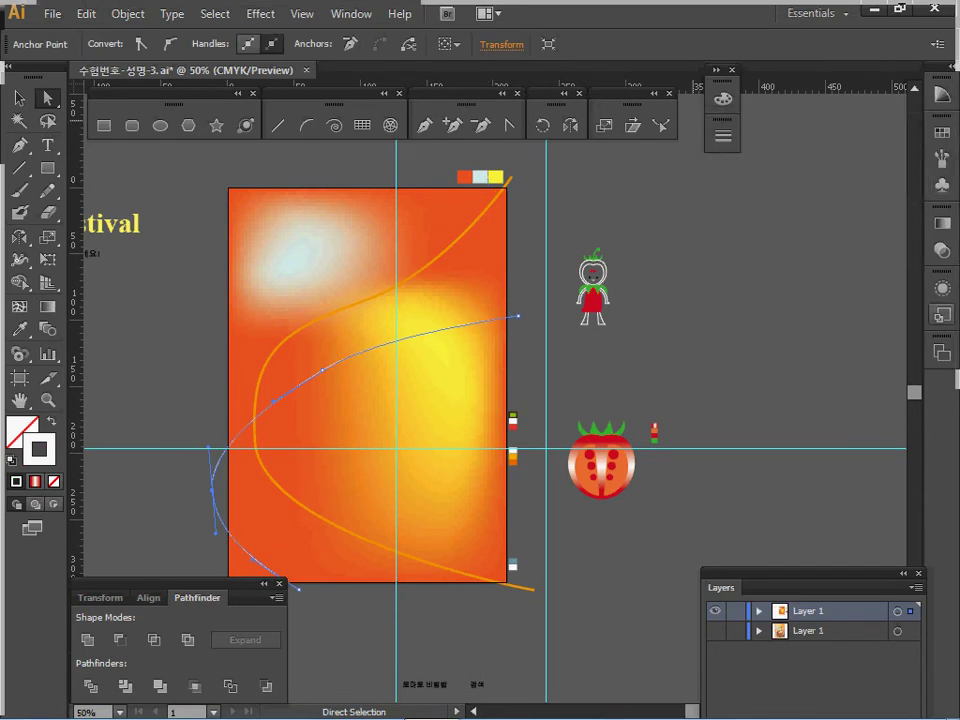
left_click(716, 70)
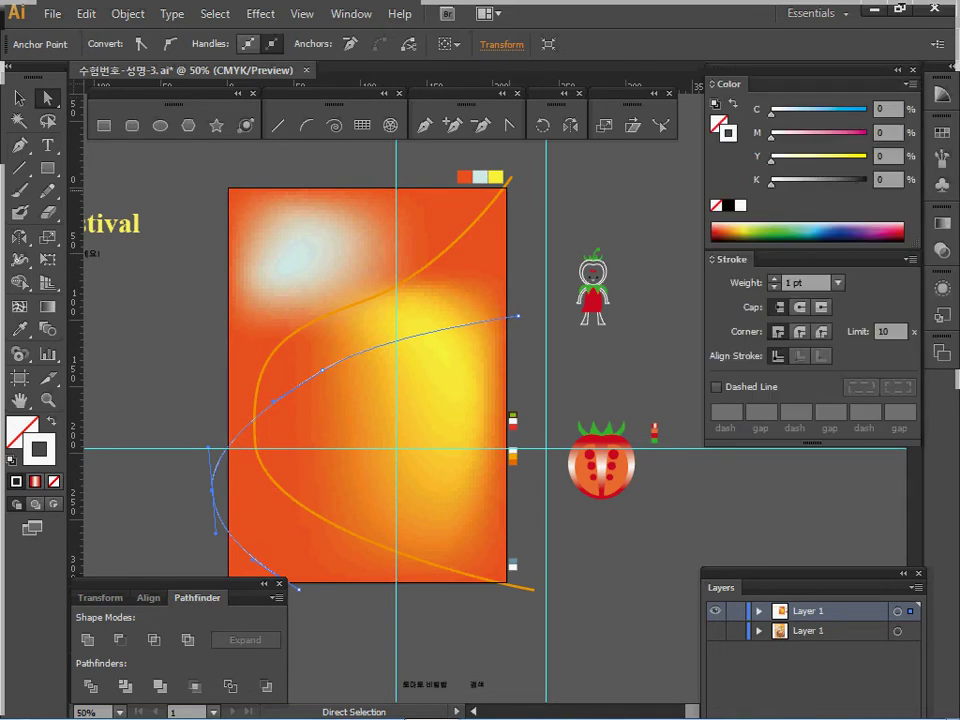
left_click(511, 177)
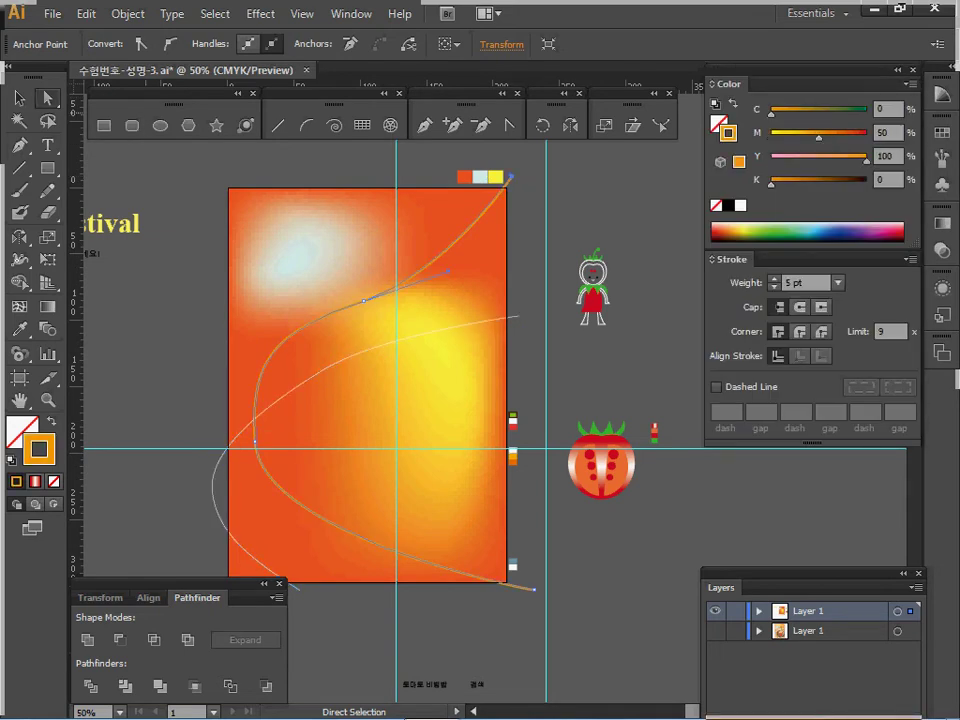
Make a blend between the orange curve and the white curve
key("v")
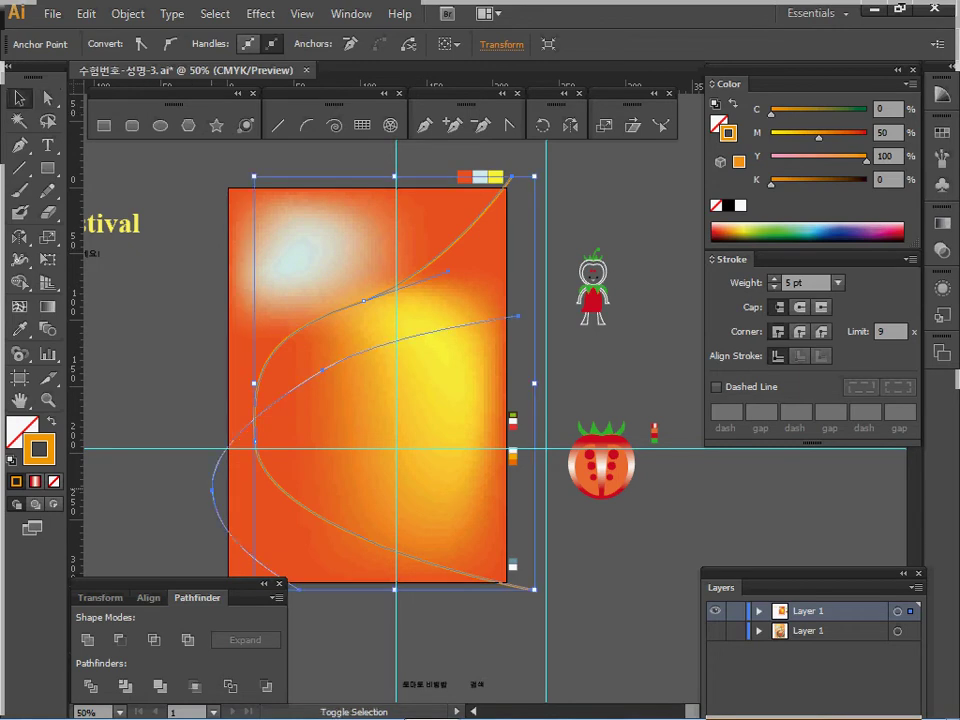
left_click(315, 377, "shift")
left_click(128, 14)
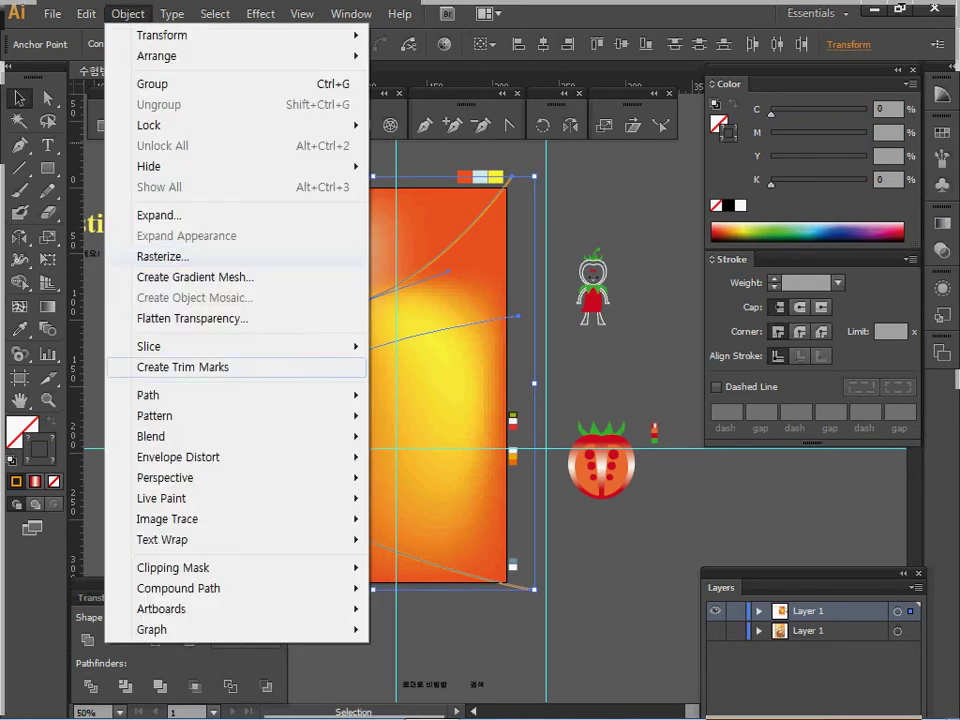
mouse_move(180, 436)
left_click(410, 436)
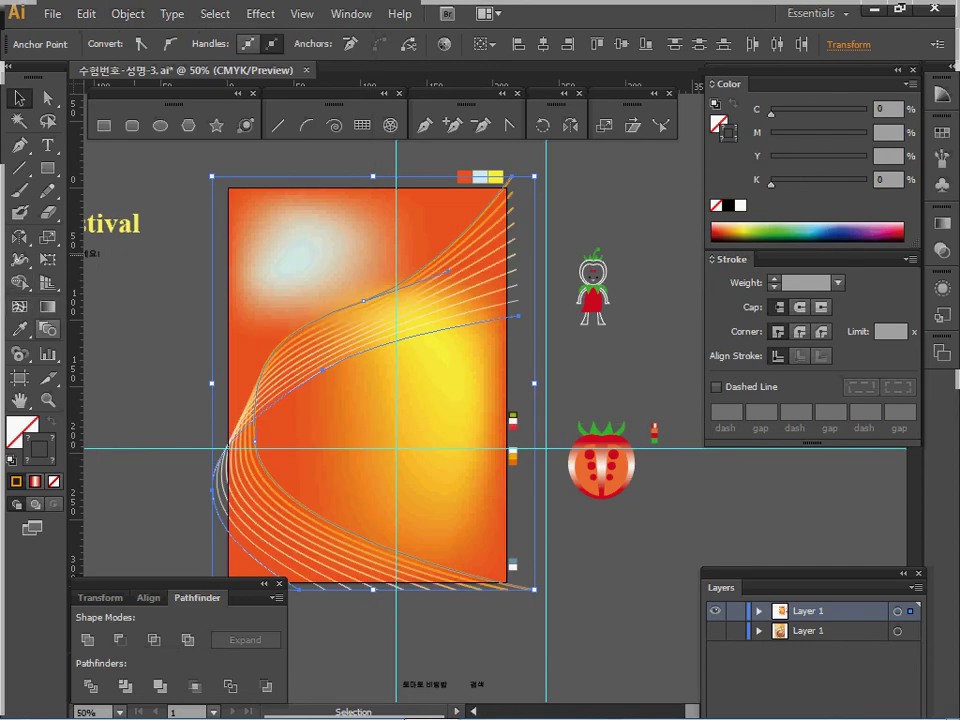
Set the curve blend's spacing to 17 specified steps, save the file and deselect everything
double_click(47, 329)
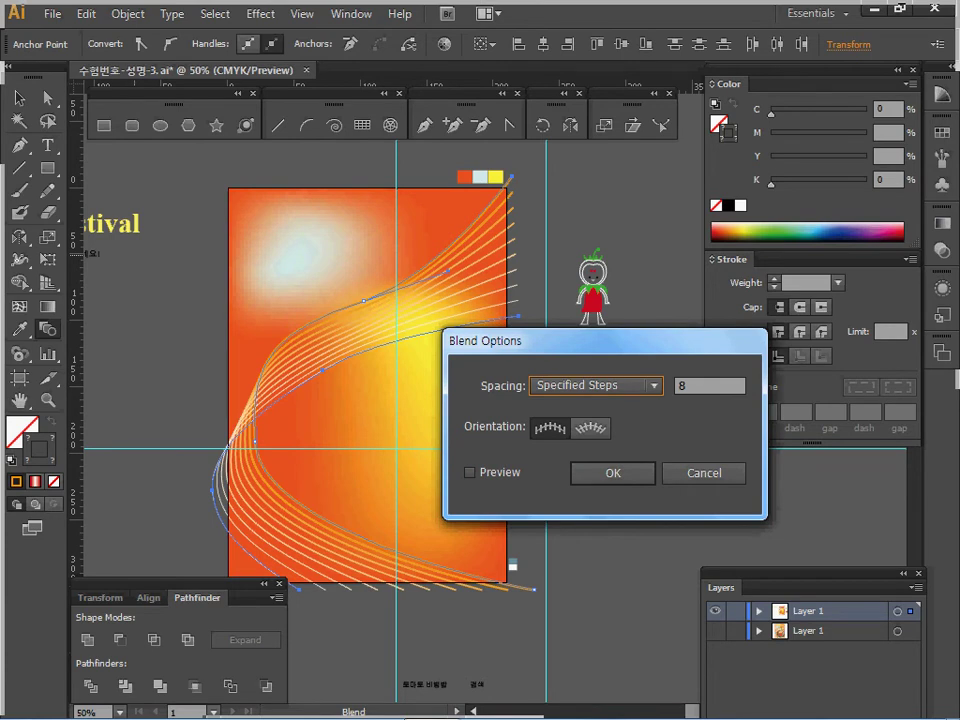
key("Tab")
type("17")
key("Return")
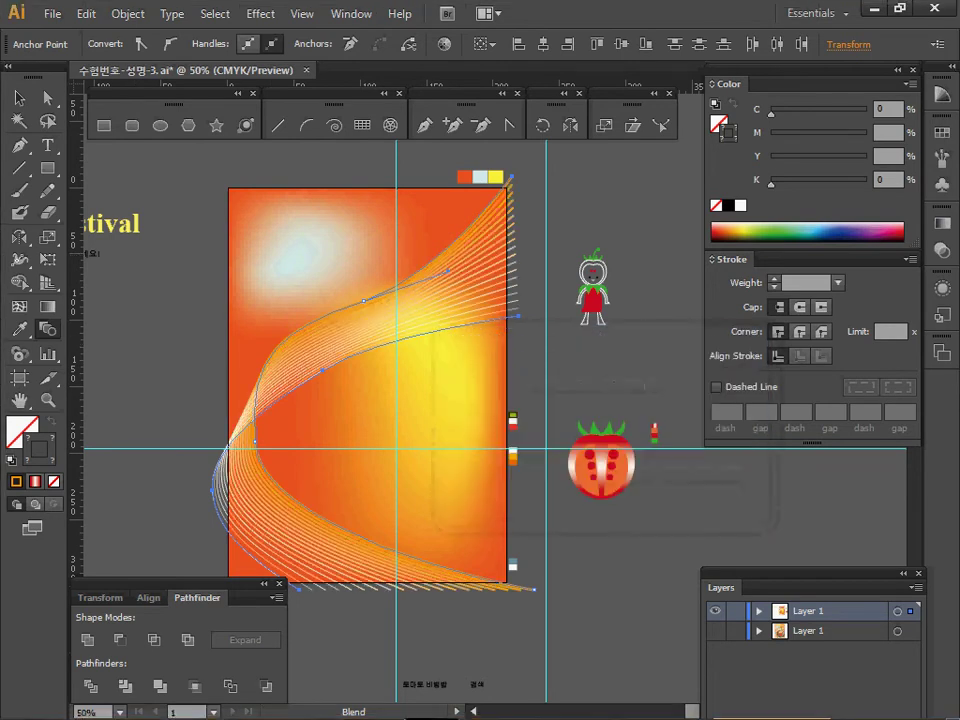
key("v")
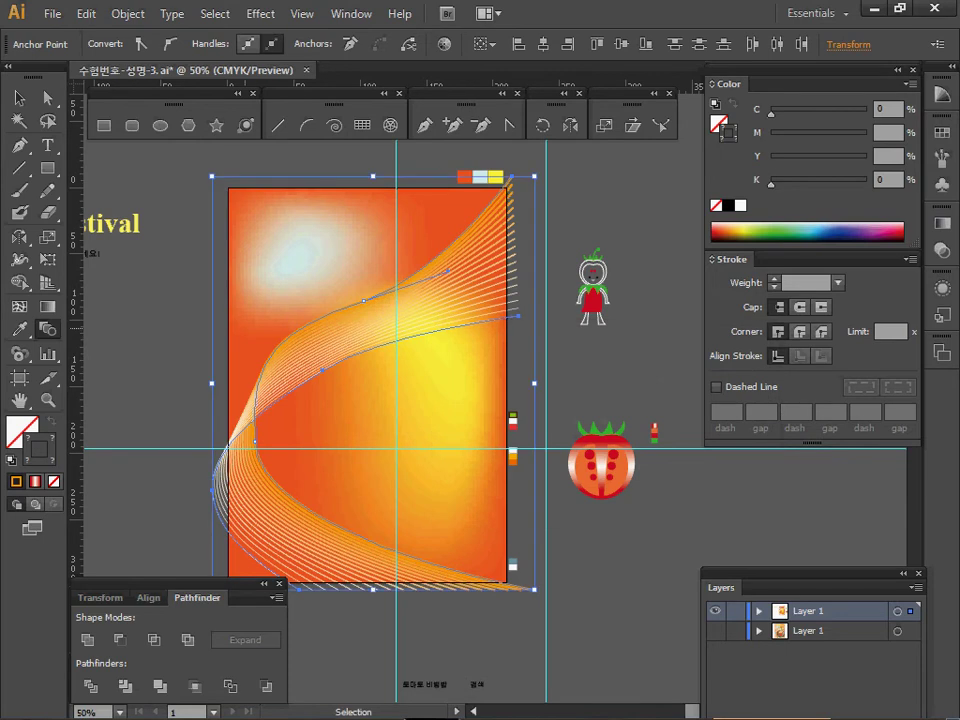
key("w")
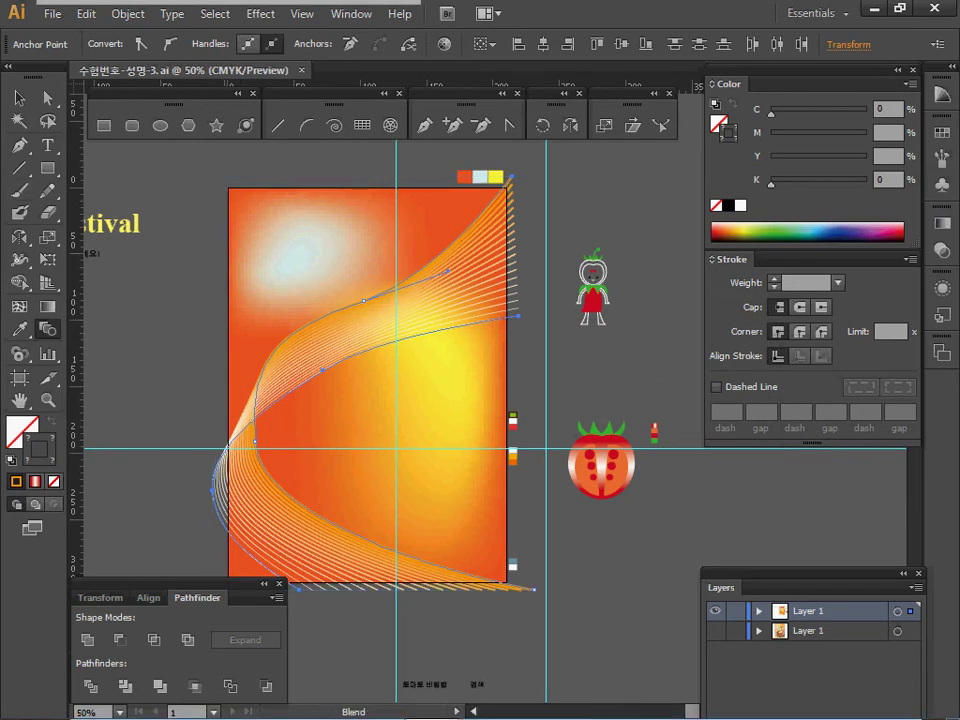
key("ctrl+shift+a")
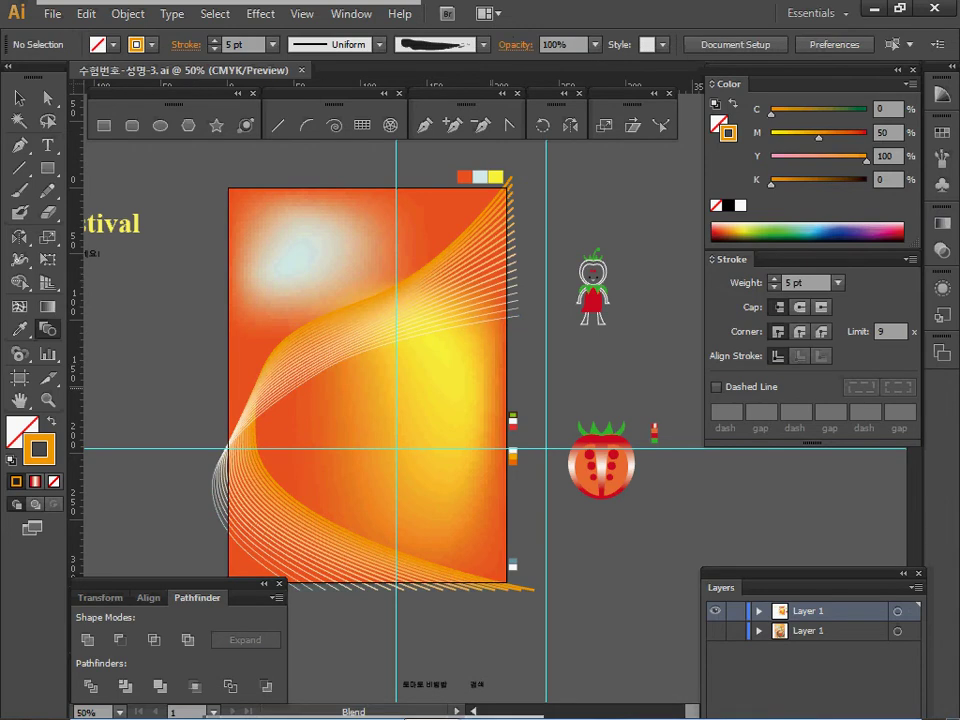
Open the Artistic_Ink brush library
left_click_drag(400, 385, 441, 385)
left_click(447, 374, "ctrl")
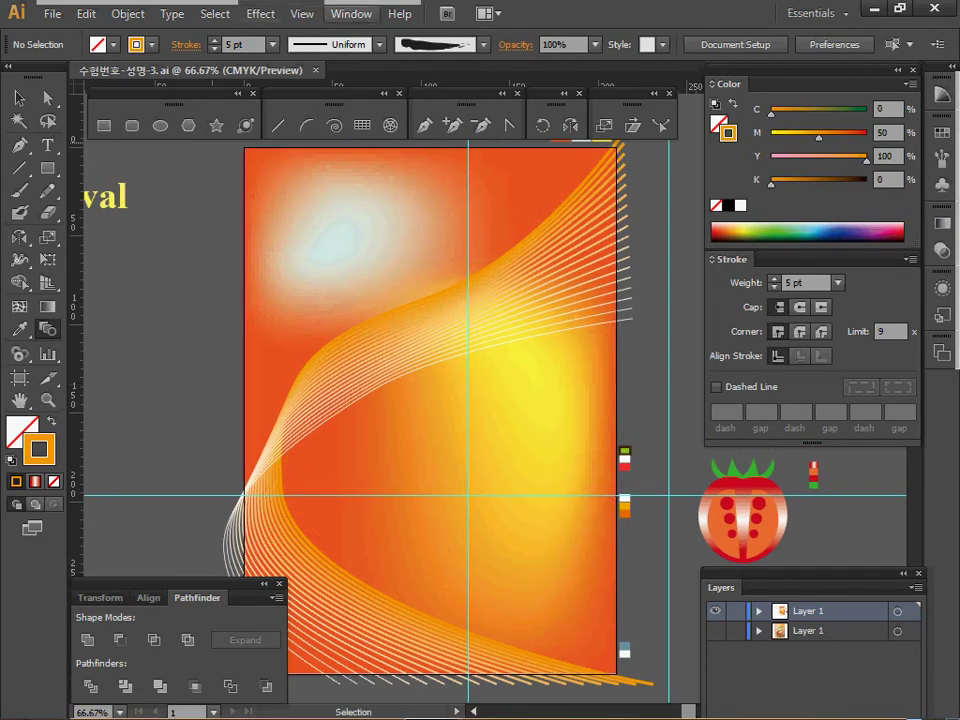
left_click(484, 45)
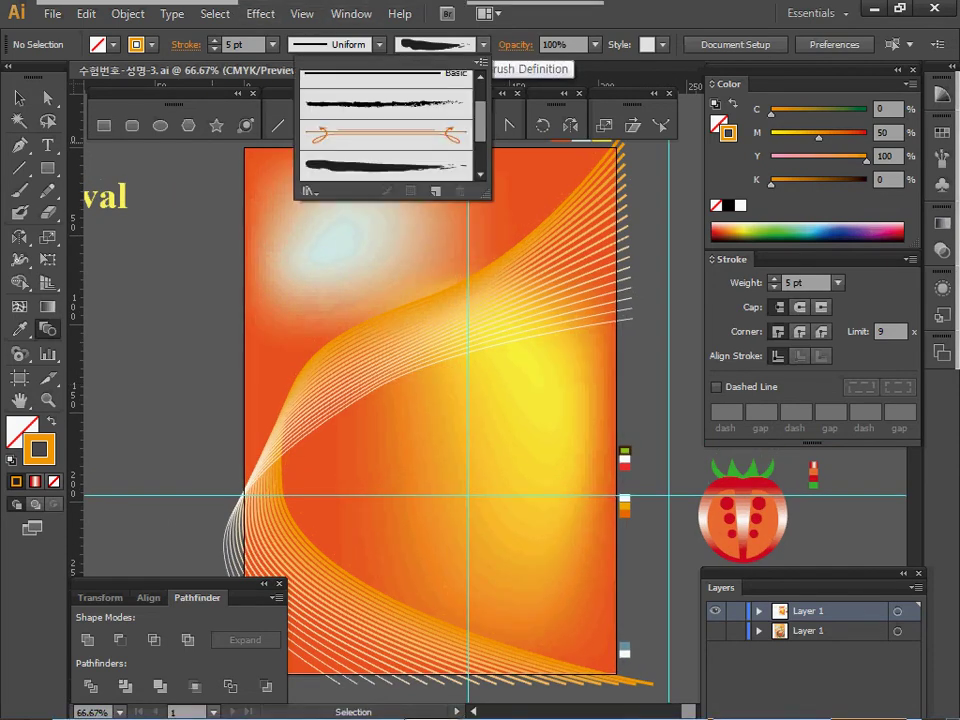
left_click(310, 190)
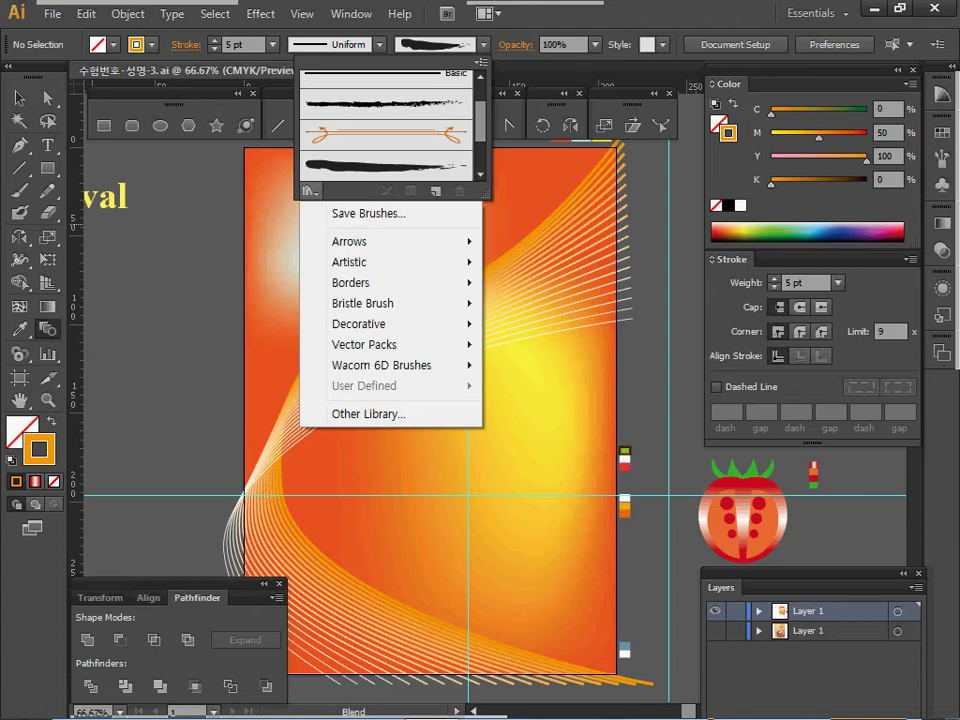
mouse_move(360, 262)
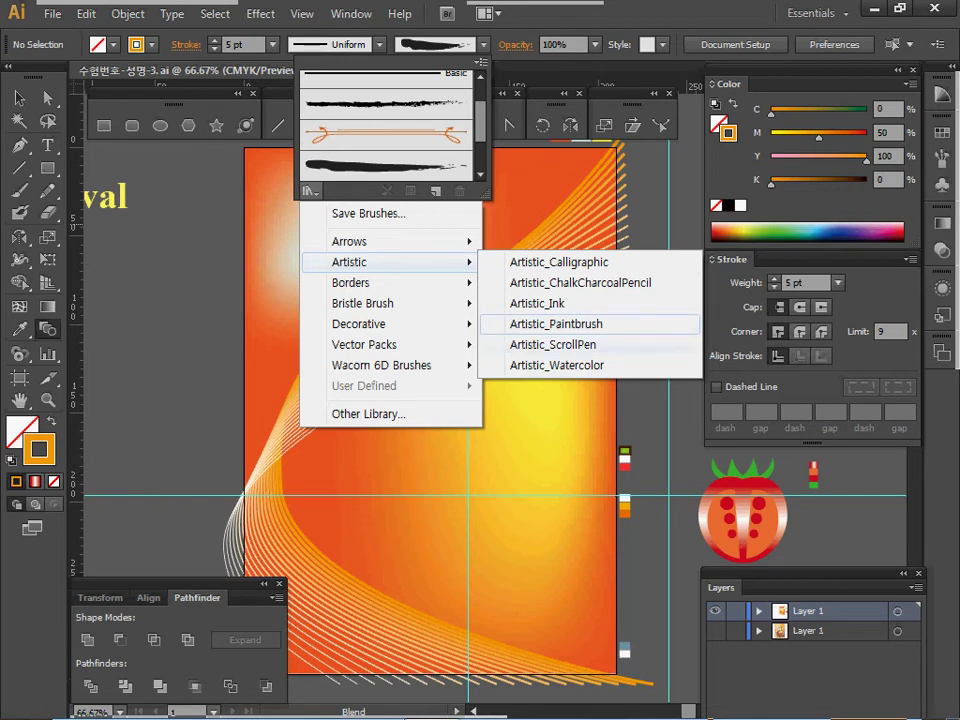
left_click(537, 303)
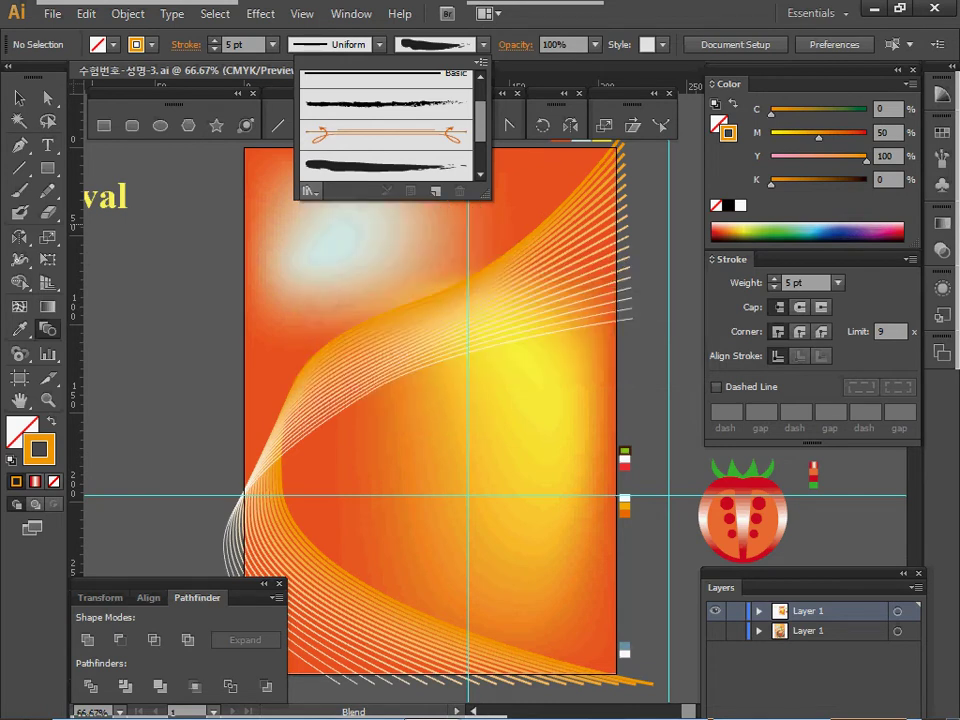
Enlarge the Artistic_Ink library, choose its Calligraphy 1 brush and close the library
left_click(740, 265)
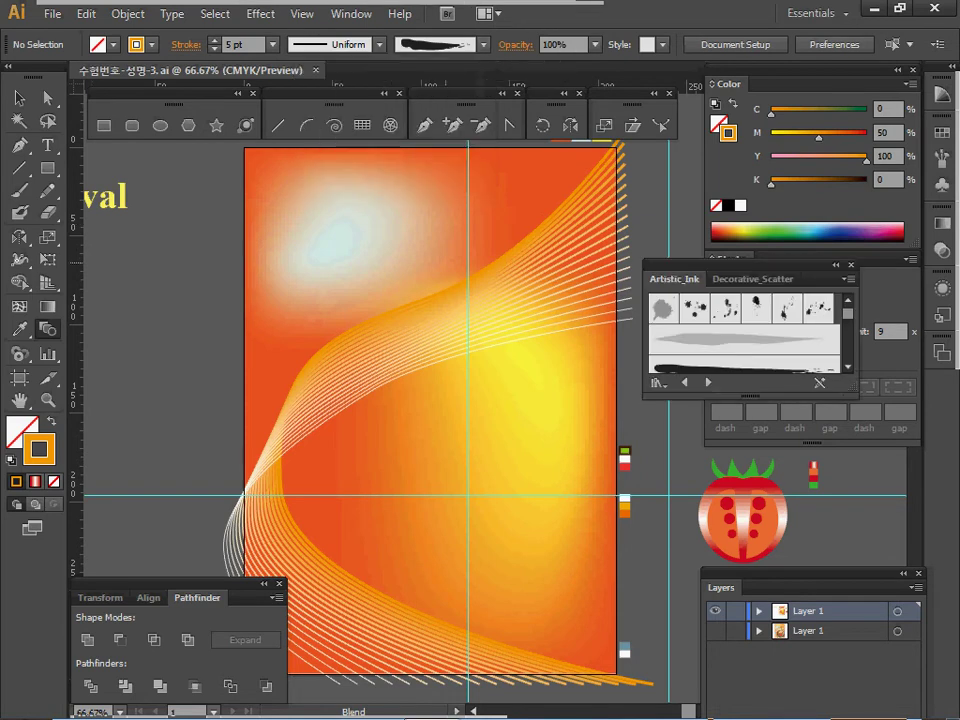
left_click_drag(740, 265, 506, 252)
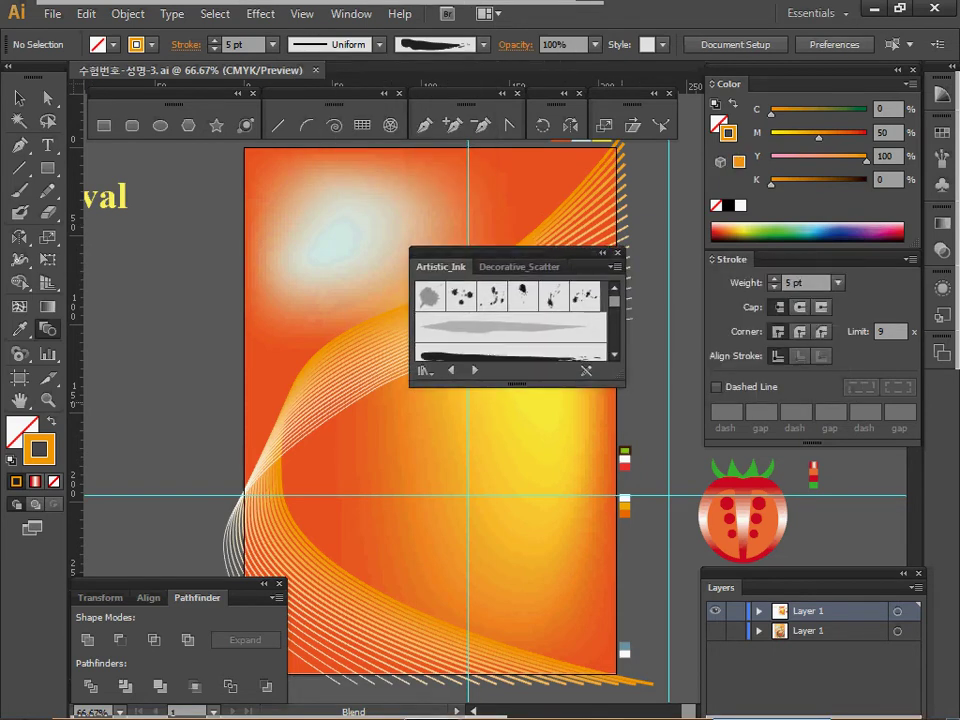
mouse_move(517, 381)
left_mouse_down()
mouse_move(517, 465)
mouse_move(517, 451)
left_mouse_up()
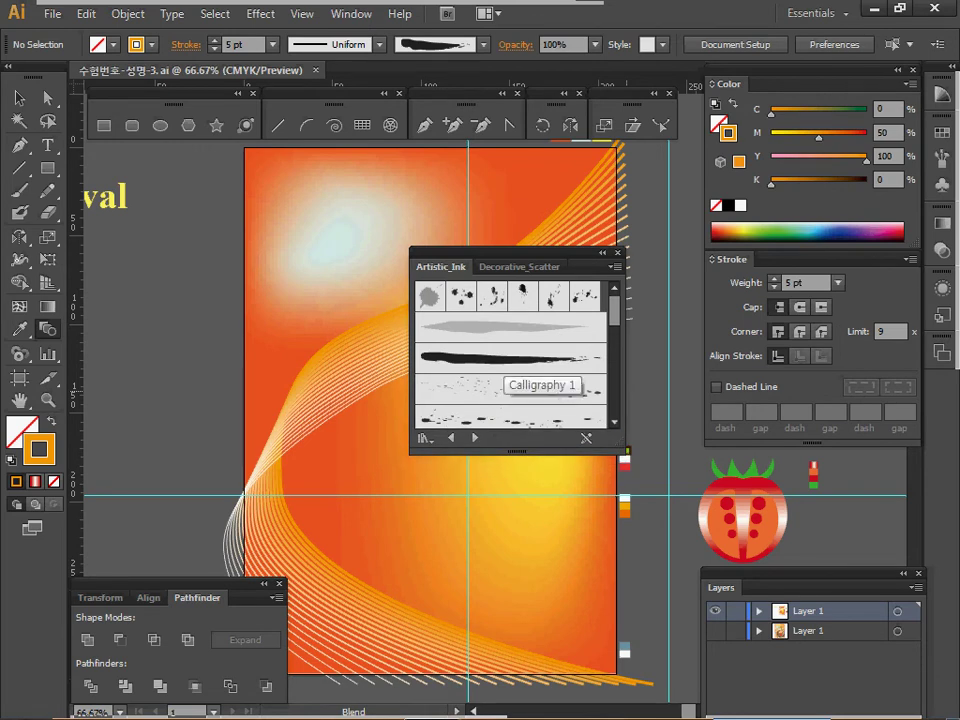
left_click(505, 360)
left_click_drag(520, 253, 523, 318)
left_click(620, 318)
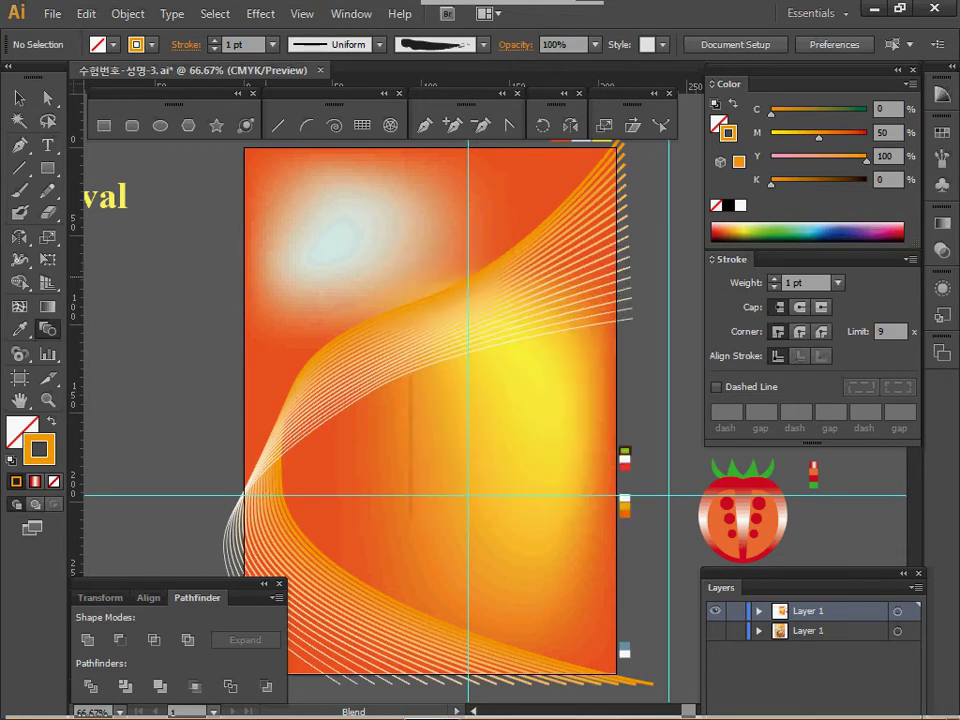
Create a circle 140 mm wide and 140 mm high
left_click(160, 125)
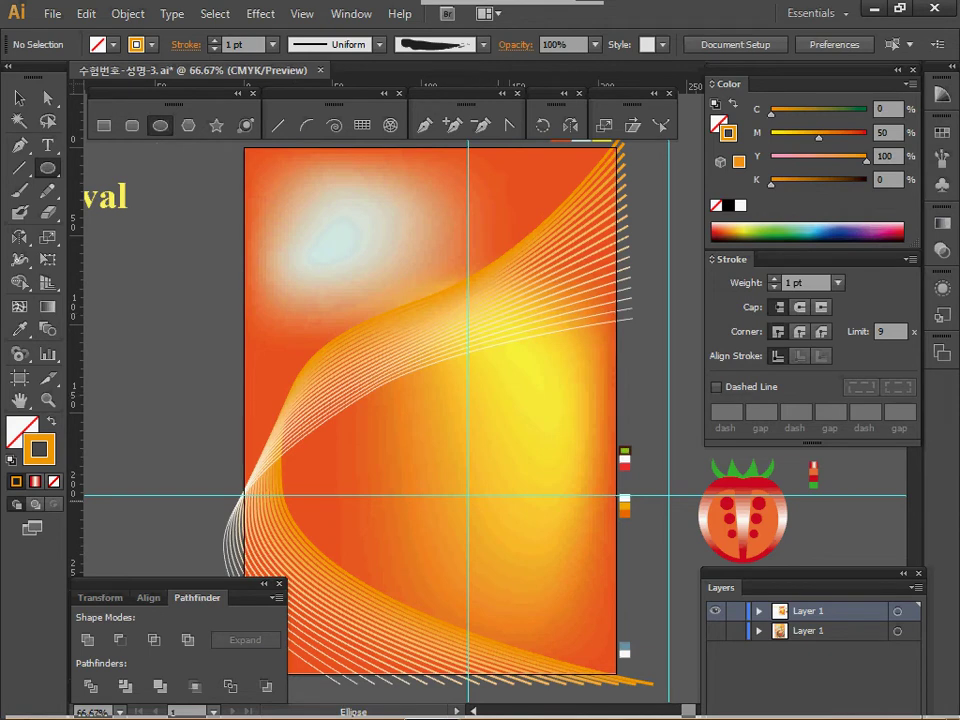
left_click(205, 178)
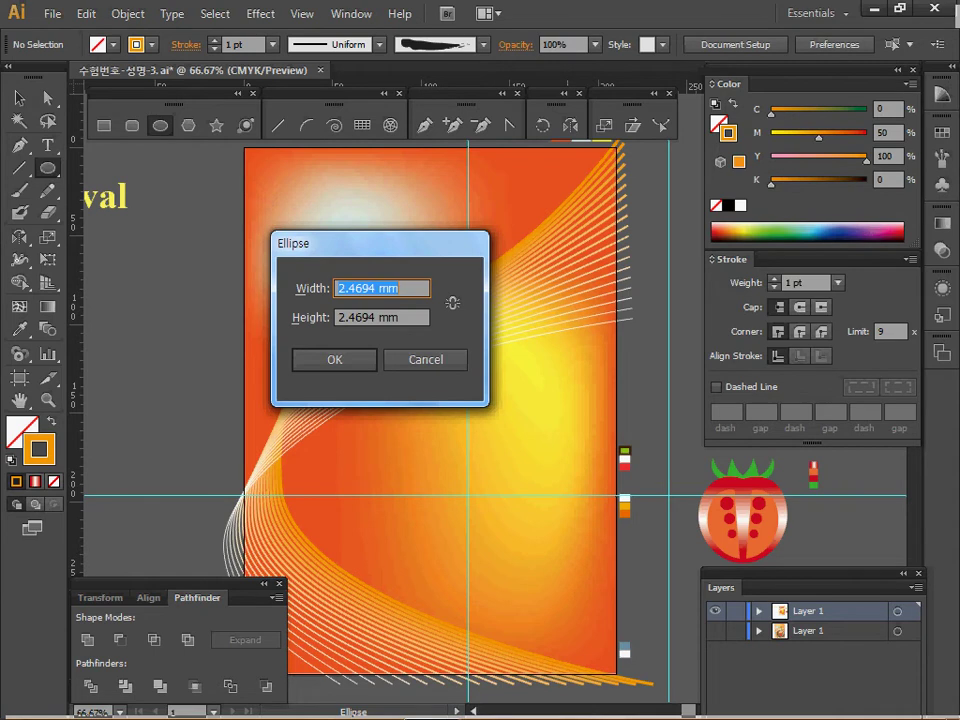
type("140")
key("Tab")
type("140")
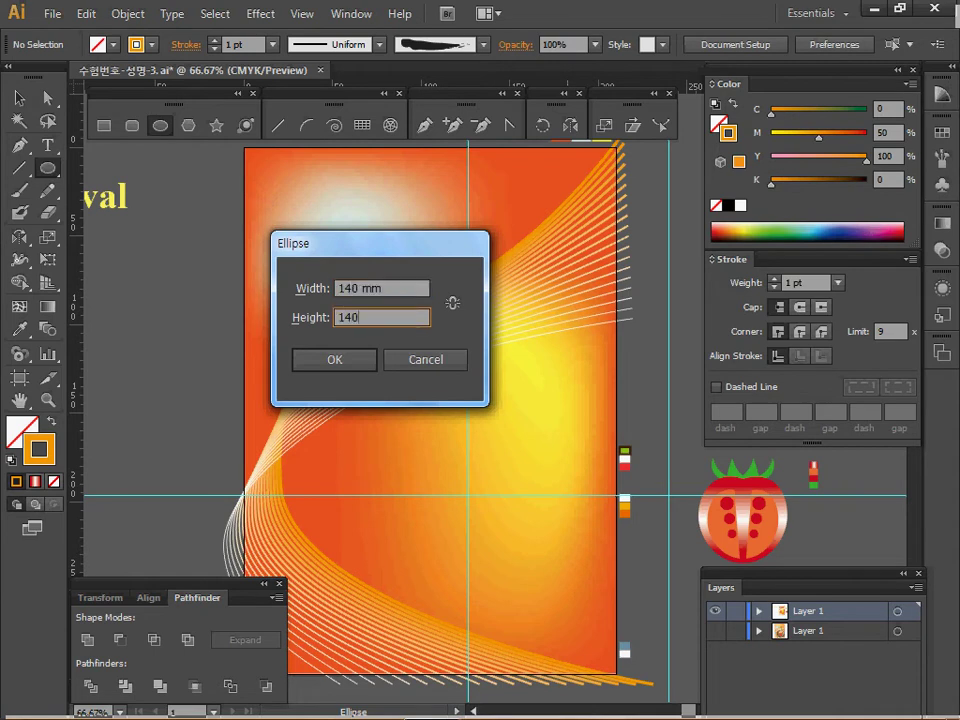
key("Return")
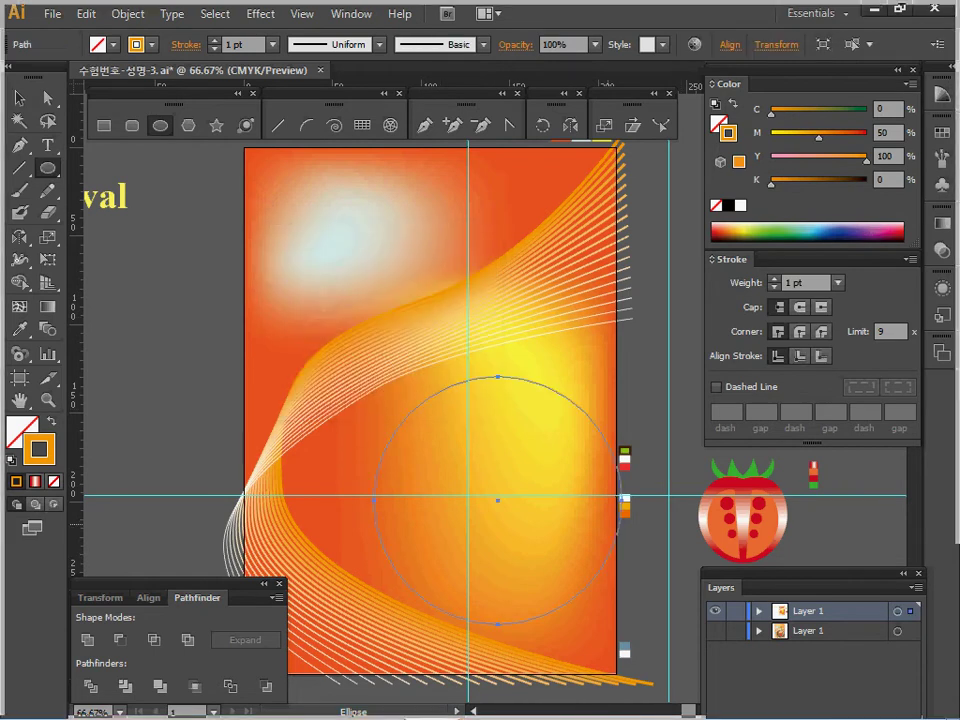
Copy the green fill and dark brown outline from the colour sample to the circle, and apply the Calligraphy 1 brush at 3 pt
key("i")
left_click(625, 451)
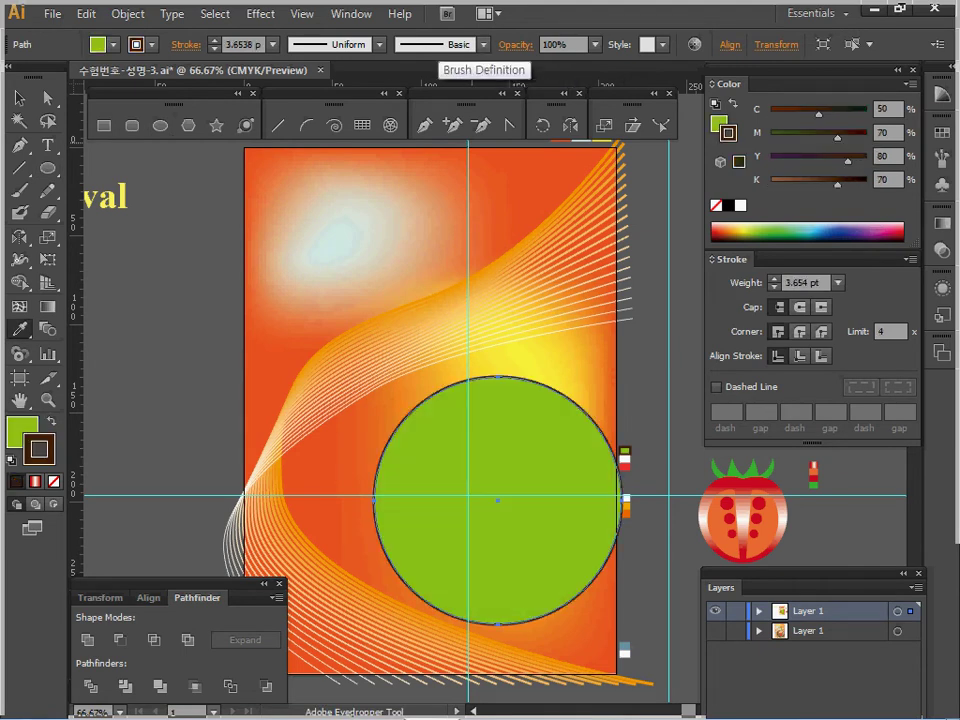
left_click(483, 44)
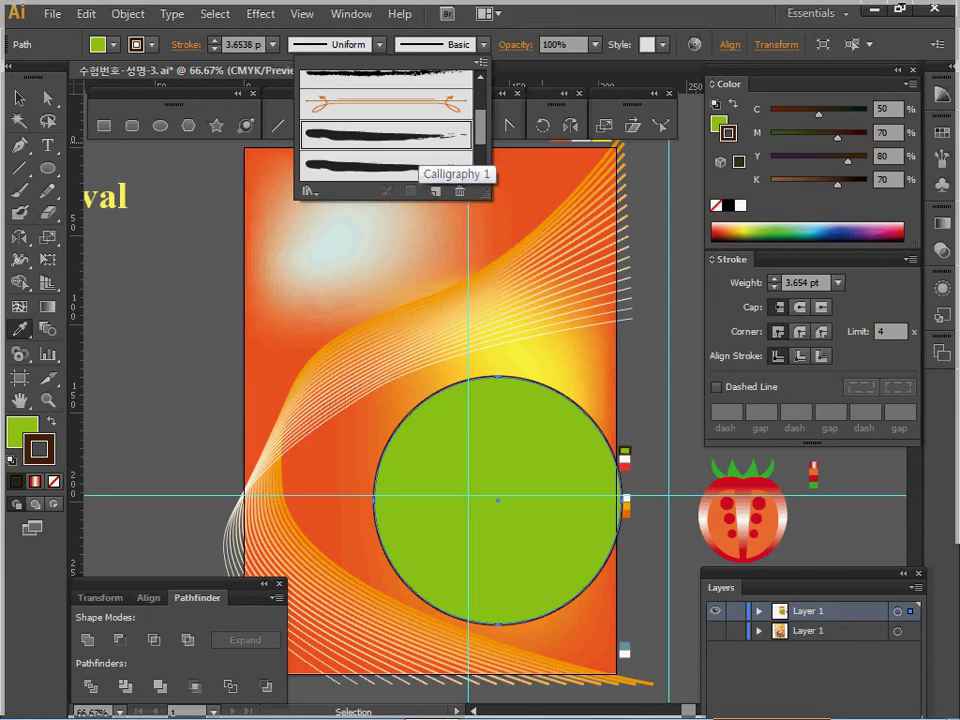
left_click(343, 138)
key("Escape")
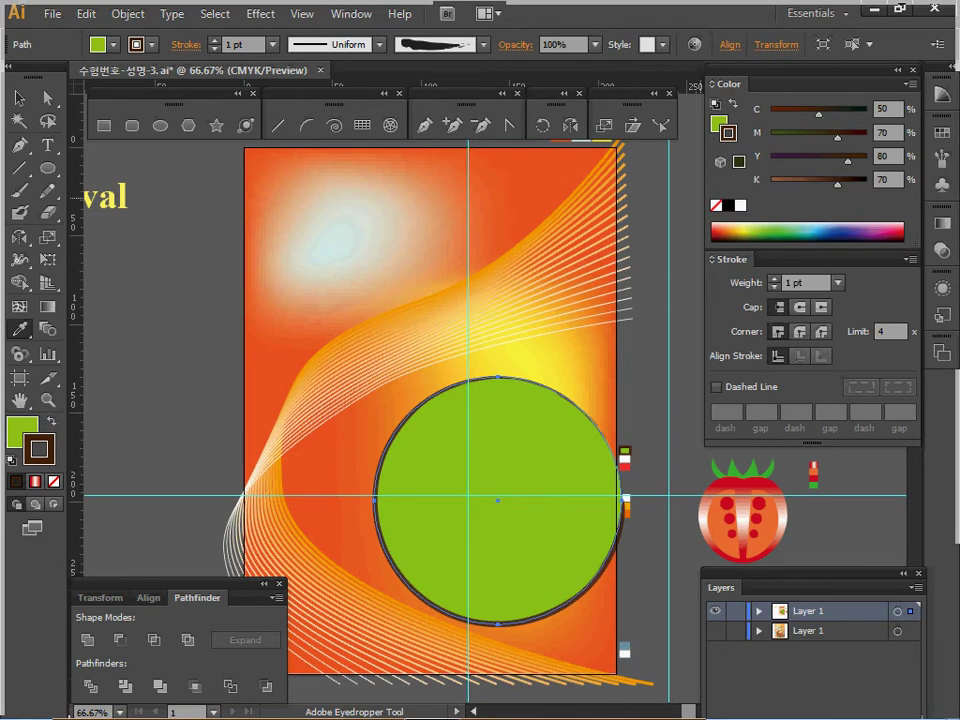
left_click(214, 41)
left_click(214, 41)
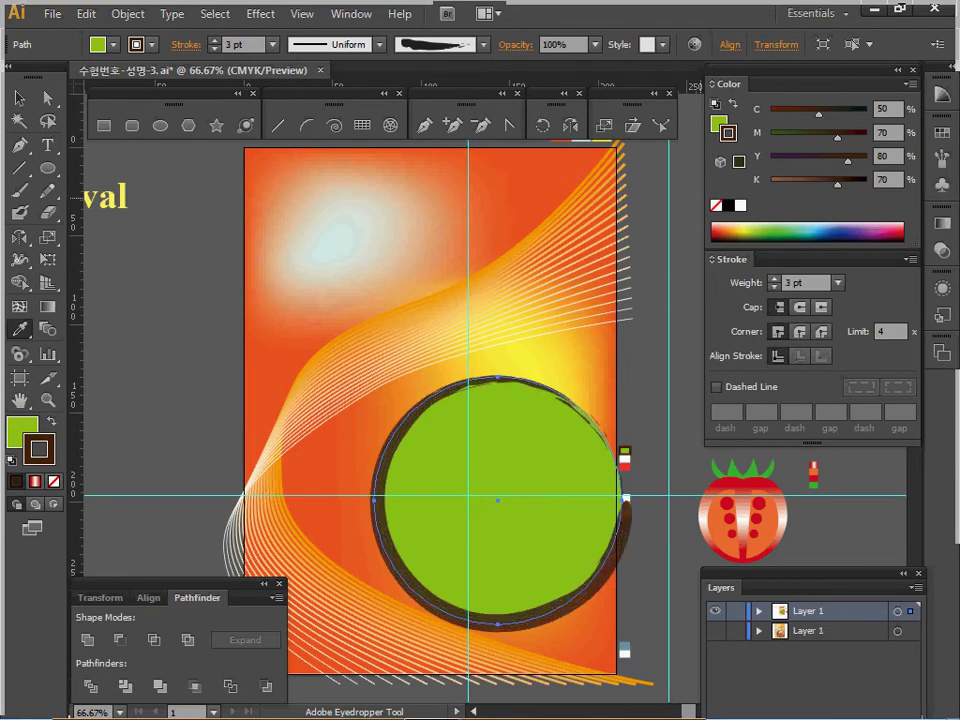
Move the green circle onto the outermost plate circle of the reference artwork using the outline view, and save the file
mouse_move(498, 502)
left_mouse_down()
mouse_move(468, 500)
mouse_move(473, 492)
left_mouse_up()
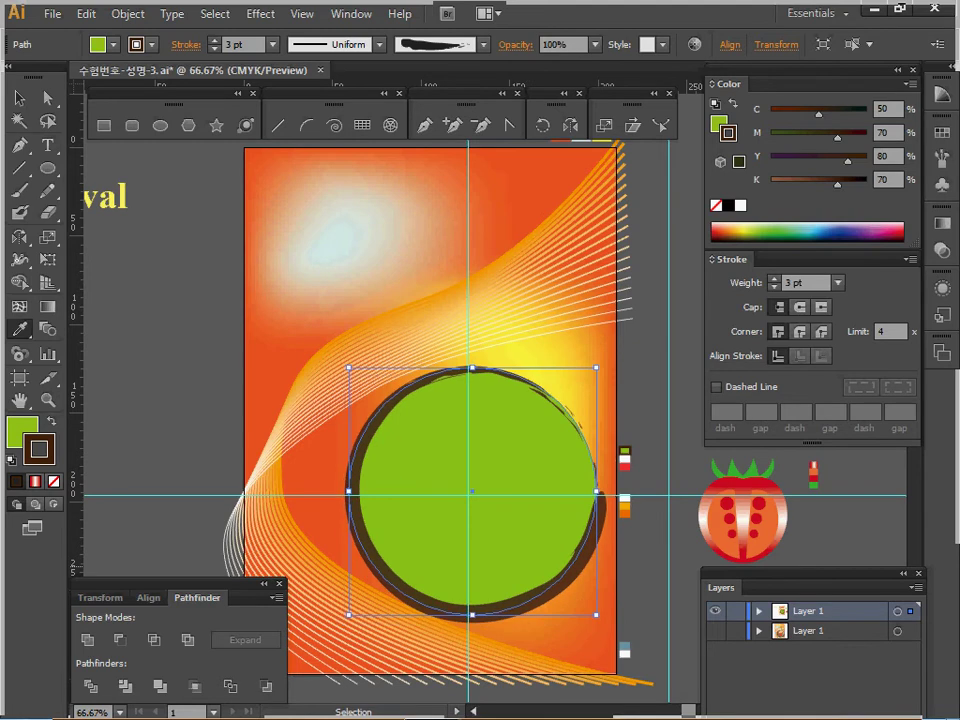
key("ctrl+y")
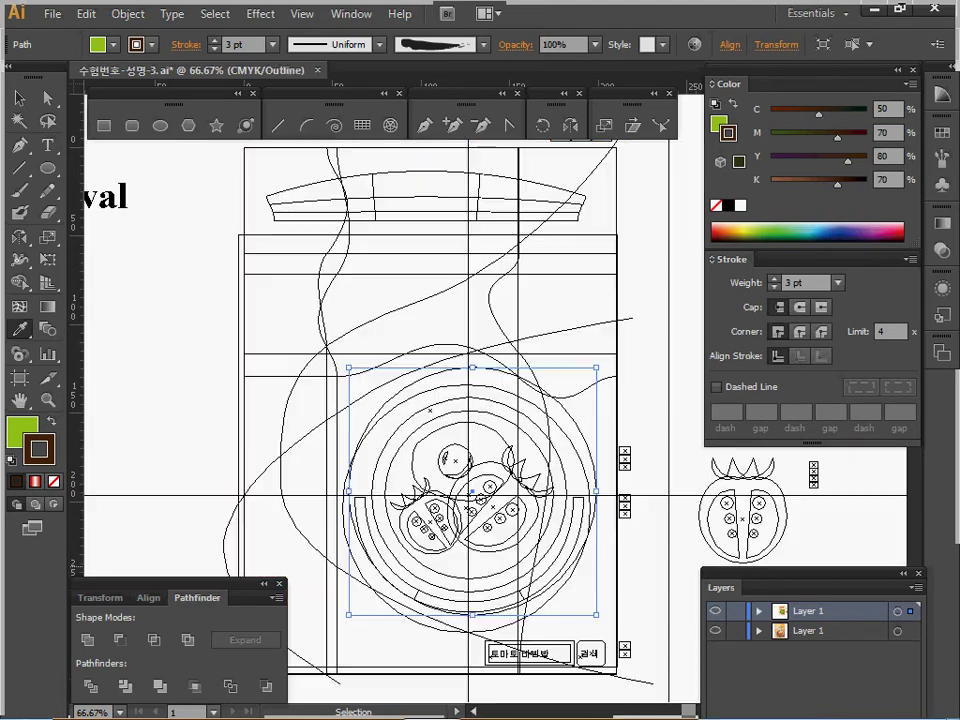
key("i")
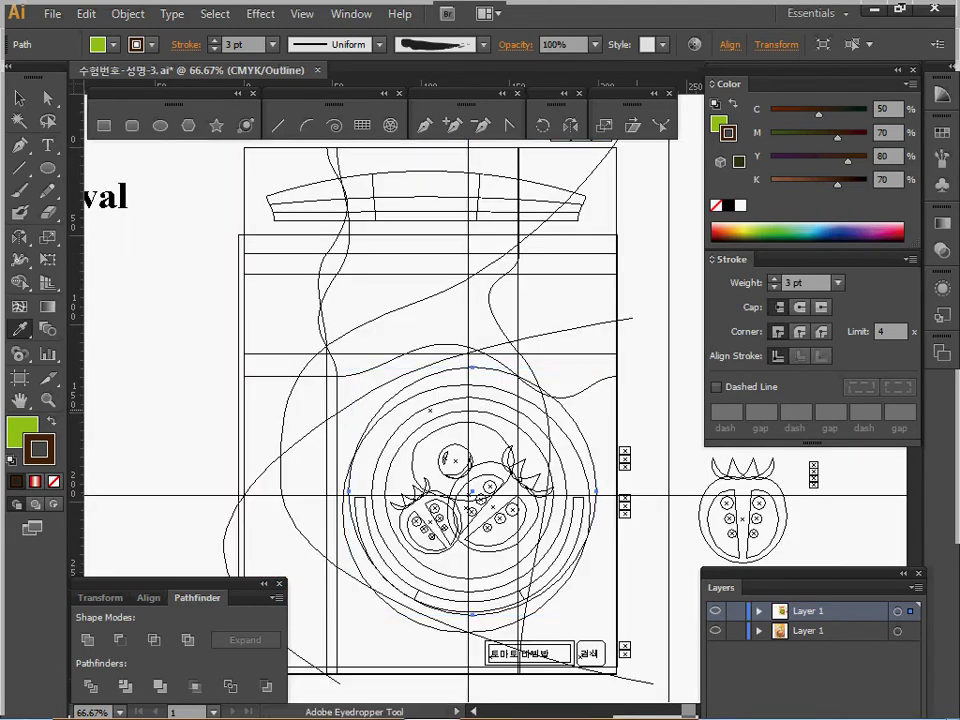
key("Down")
key("Down")
key("Down")
key("Down")
key("Down")
key("Down")
key("Down")
key("Down")
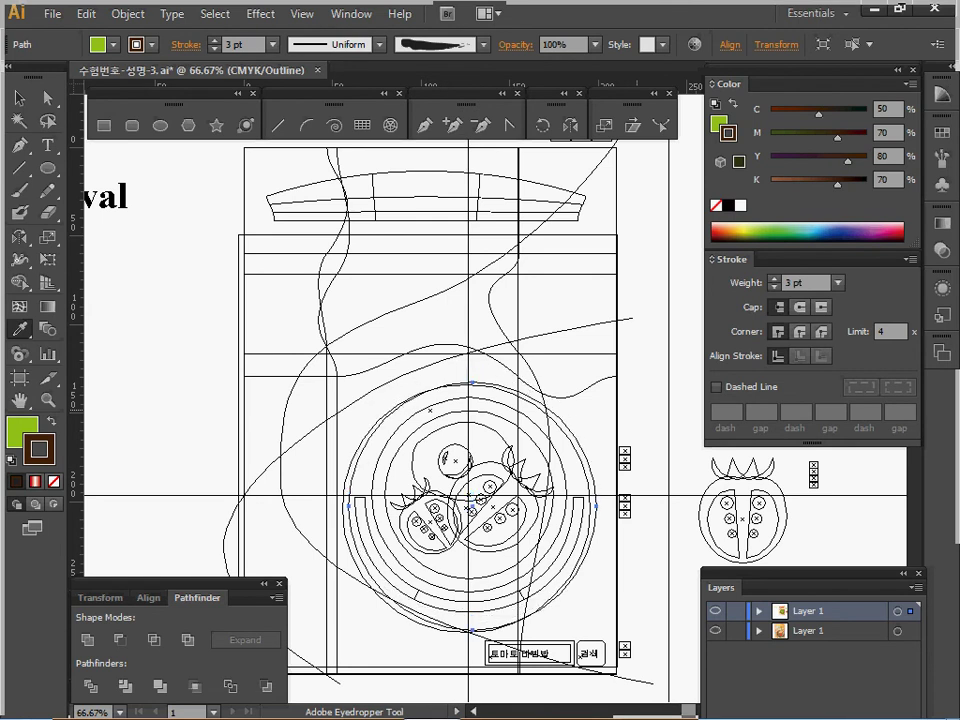
key("Left")
key("Left")
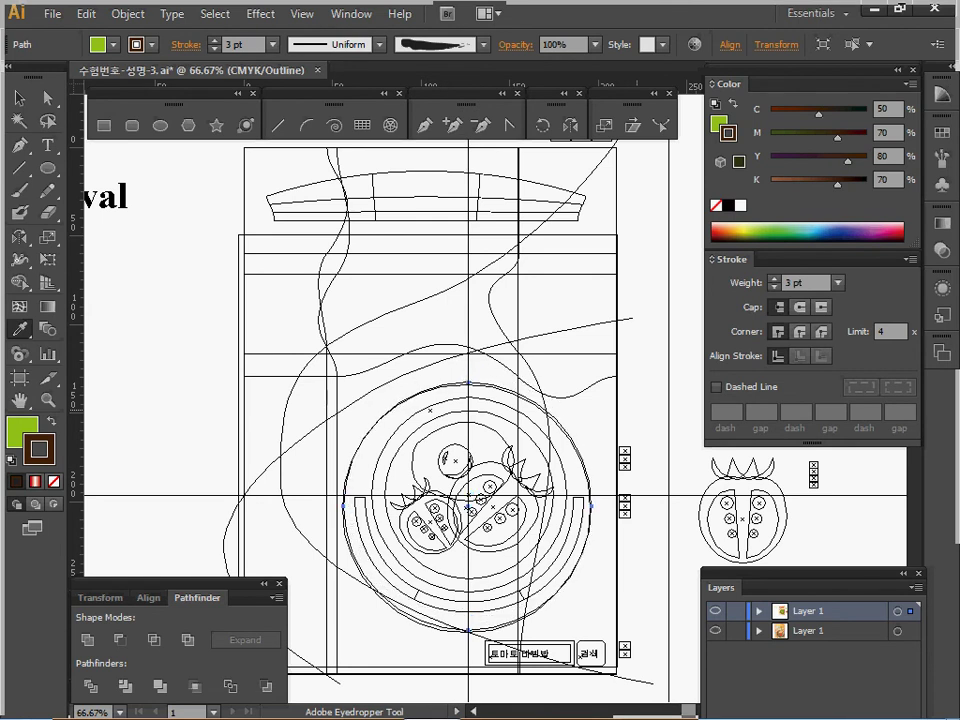
key("v")
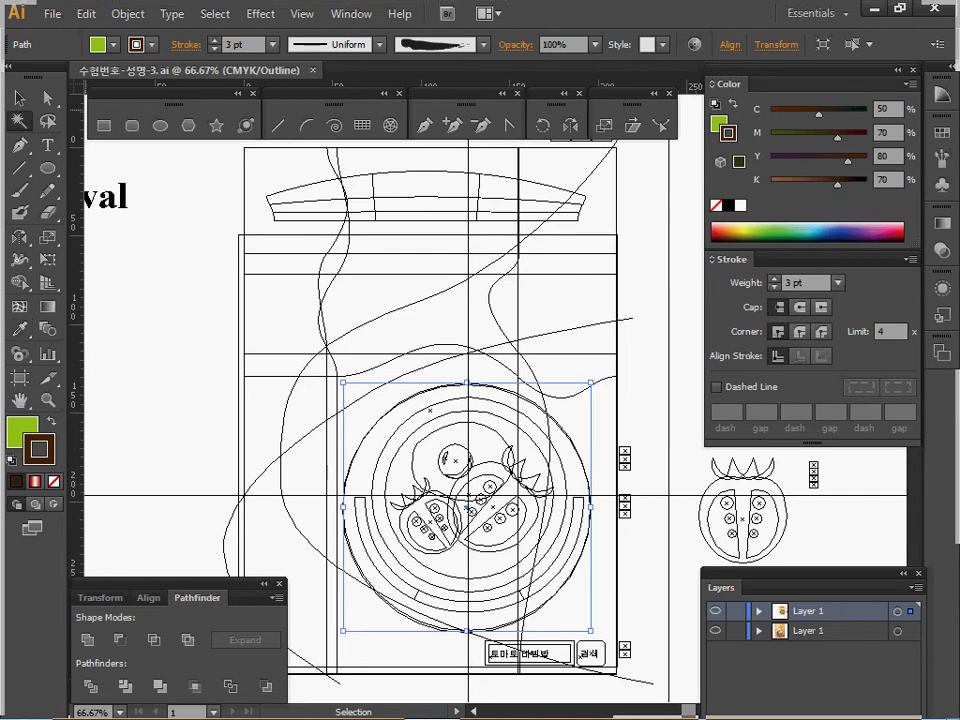
Return to the colour preview, hide the reference layer and deselect the green circle
key("ctrl+y")
left_click(715, 631)
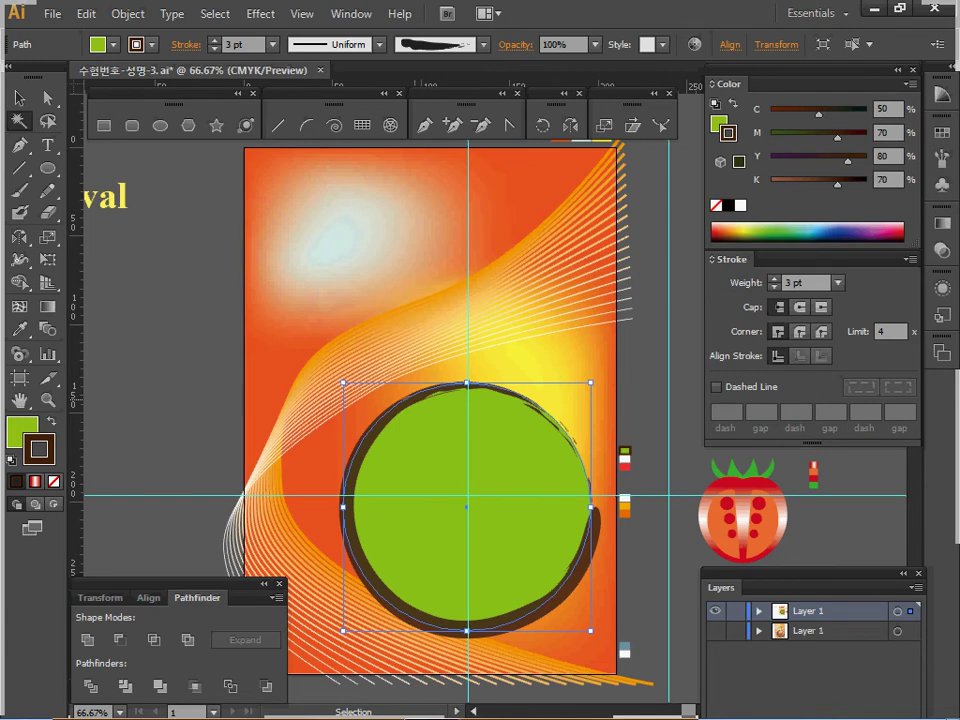
key("y")
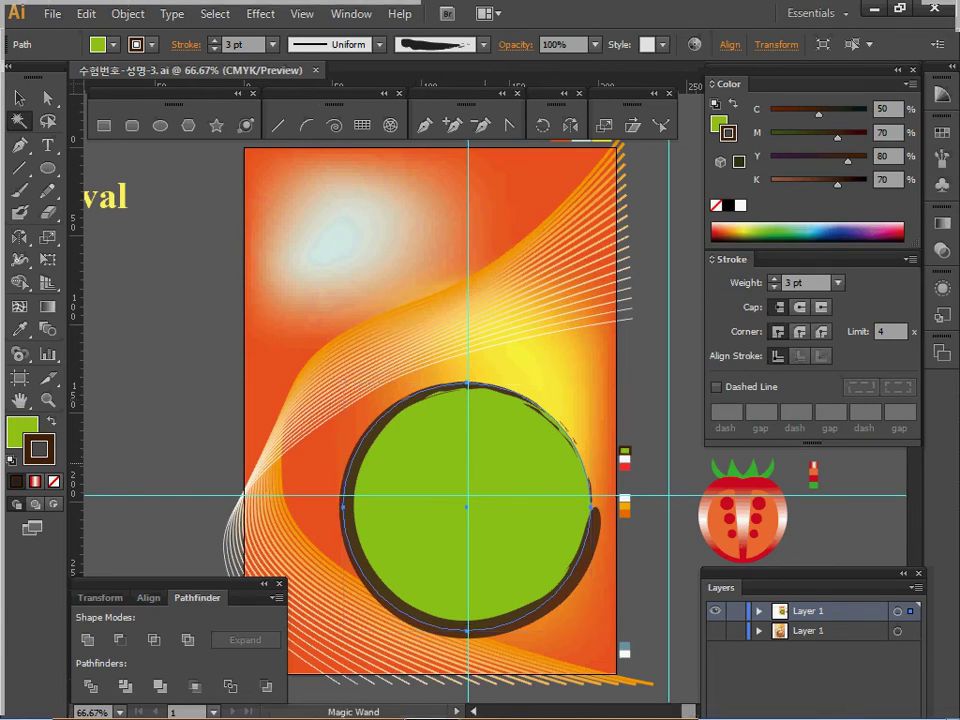
key("ctrl+space")
left_click(525, 481, "ctrl")
key("space")
left_click_drag(525, 481, 515, 405)
key("ctrl")
key("ctrl+shift+a")
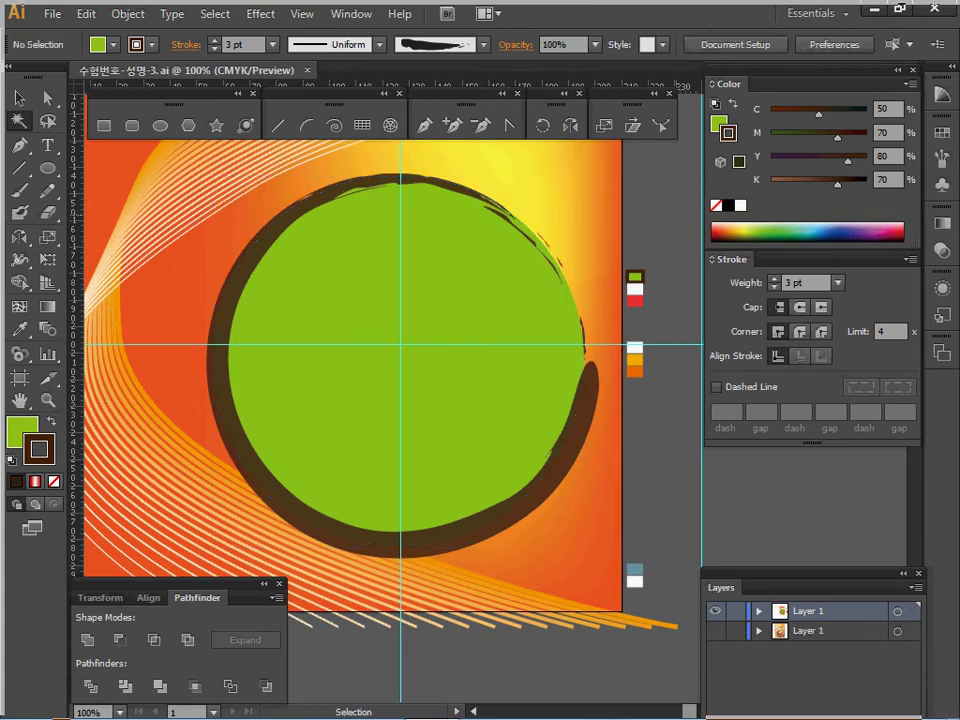
left_click(500, 418, "ctrl")
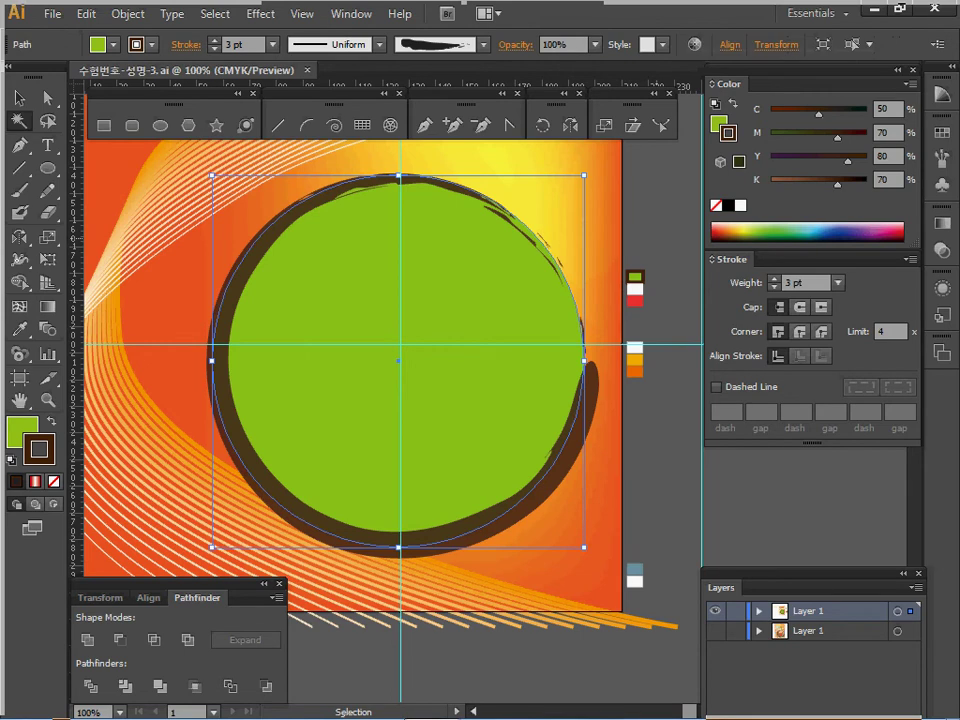
key("ctrl+shift+a")
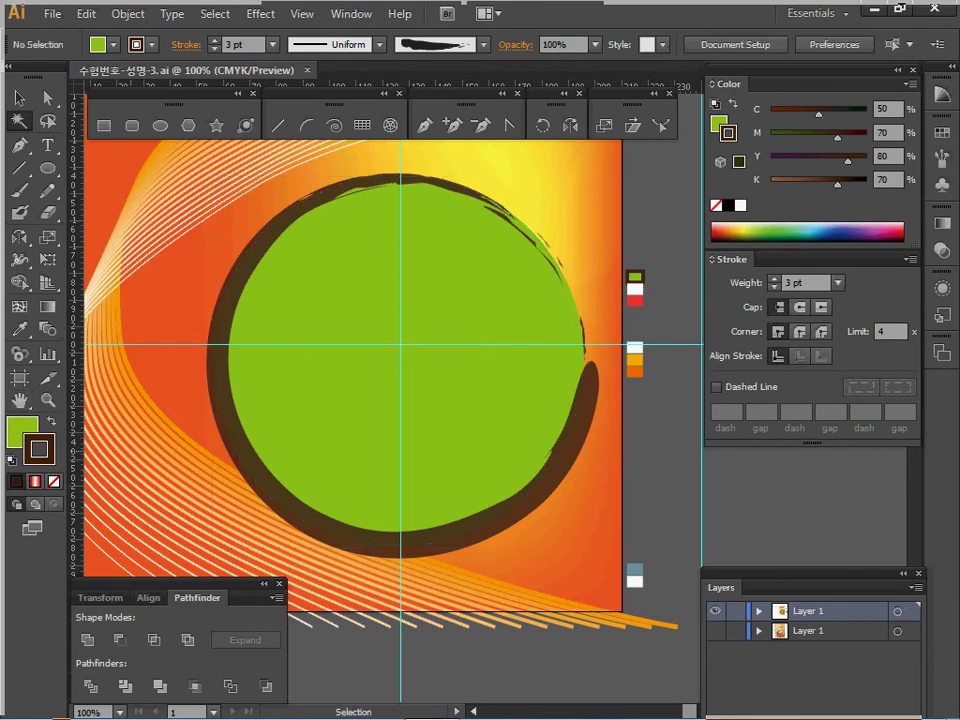
Create a 110 × 110 mm circle with the default white fill and black stroke, and place it inside the green circle
left_click(11, 460)
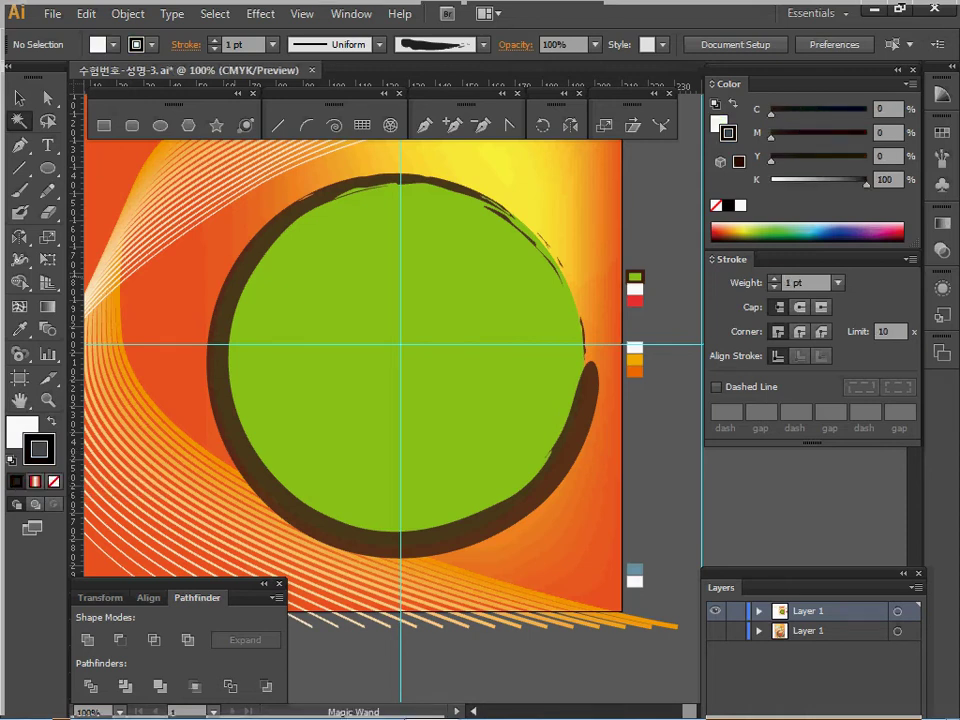
left_click(160, 125)
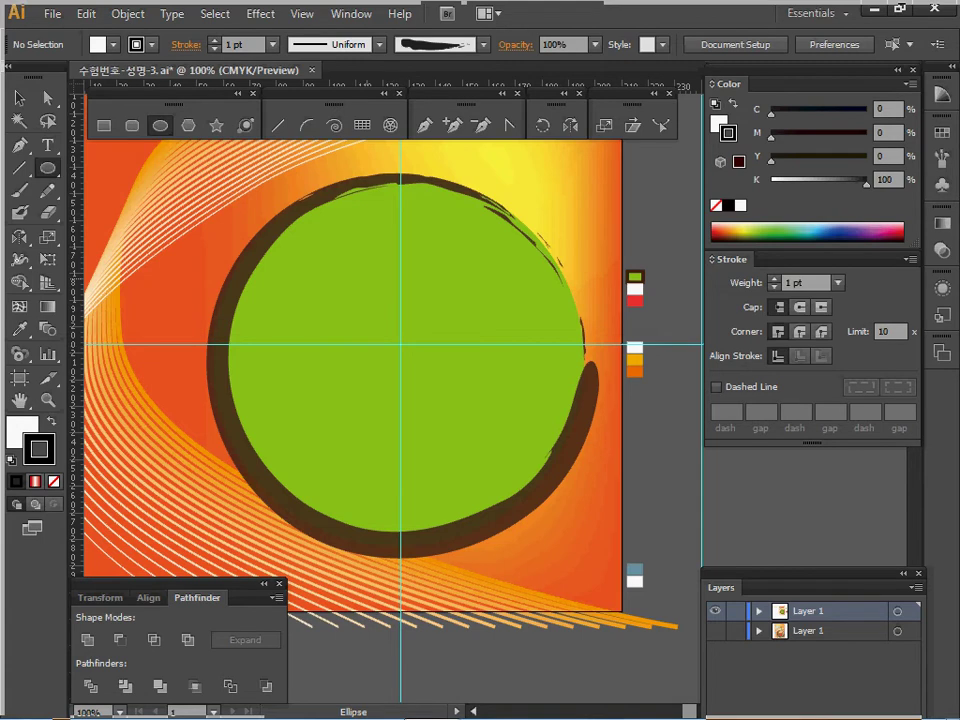
left_click(400, 258)
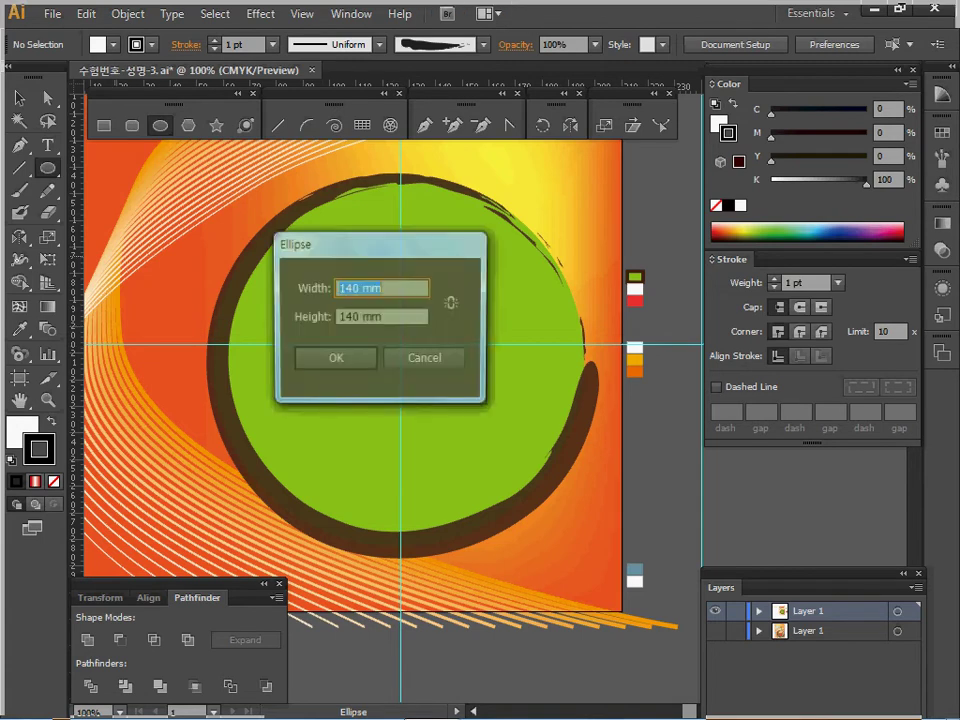
type("110")
key("Tab")
type("100")
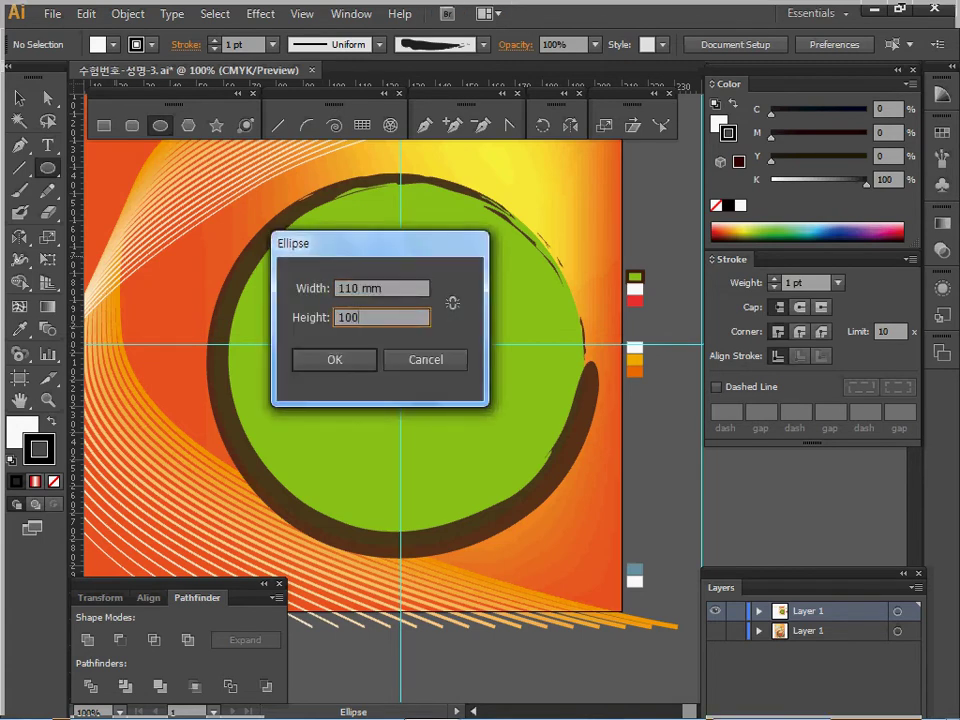
key("Tab")
key("Tab")
type("110")
key("Tab")
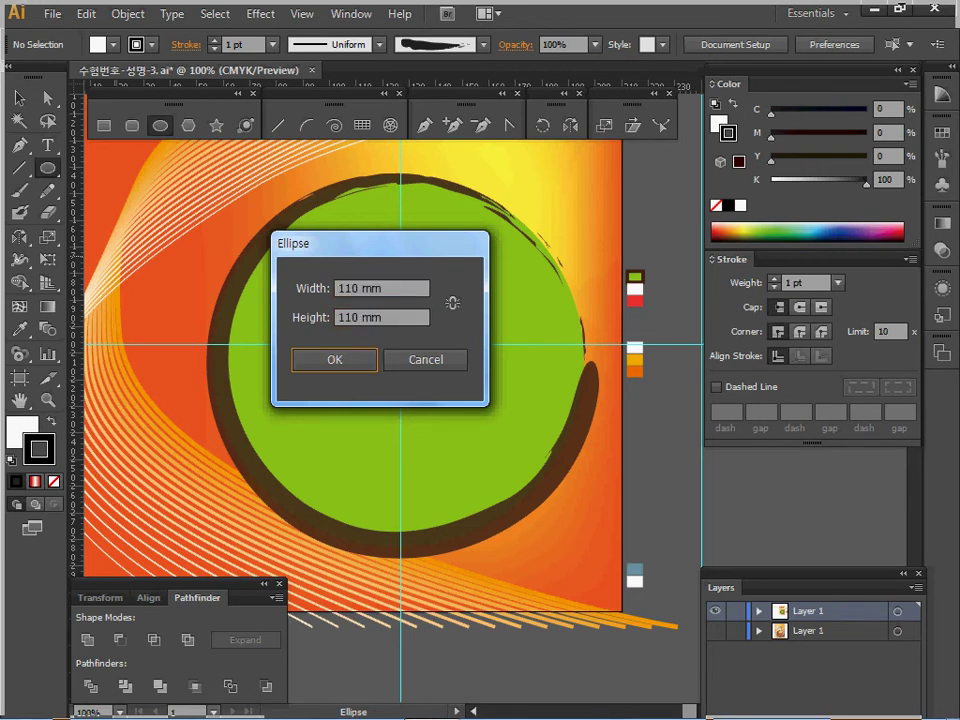
key("Return")
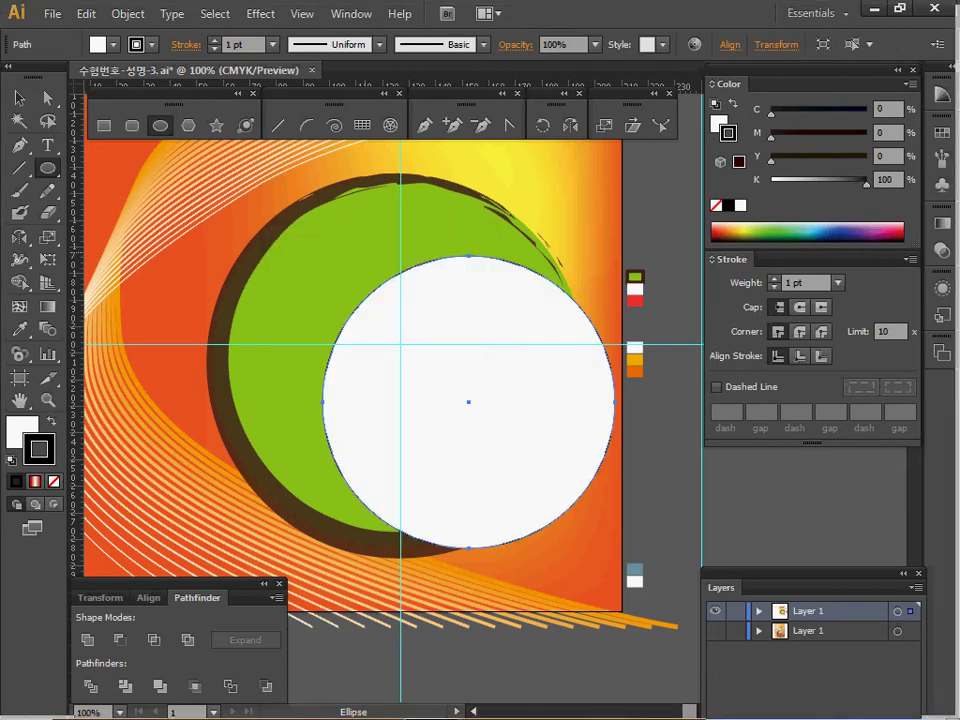
left_click_drag(425, 357, 411, 352)
key("i")
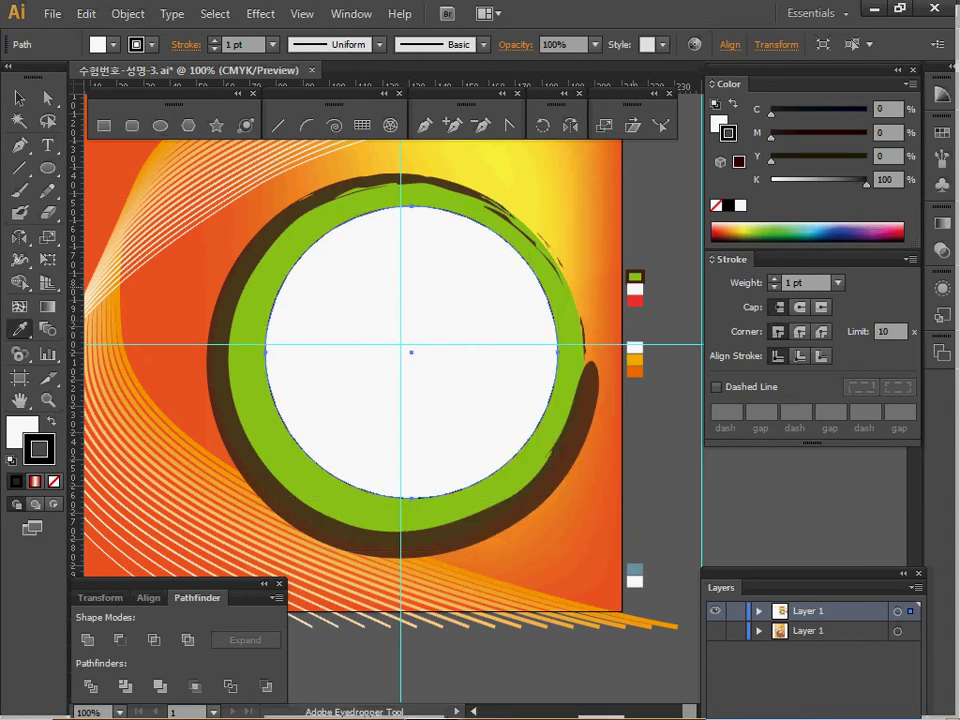
Move the white circle slightly up and left inside the green circle and remove its outline
mouse_move(411, 352)
left_mouse_down()
mouse_move(396, 345)
mouse_move(405, 341)
left_mouse_up()
key("i")
key("ctrl+c")
key("ctrl+f")
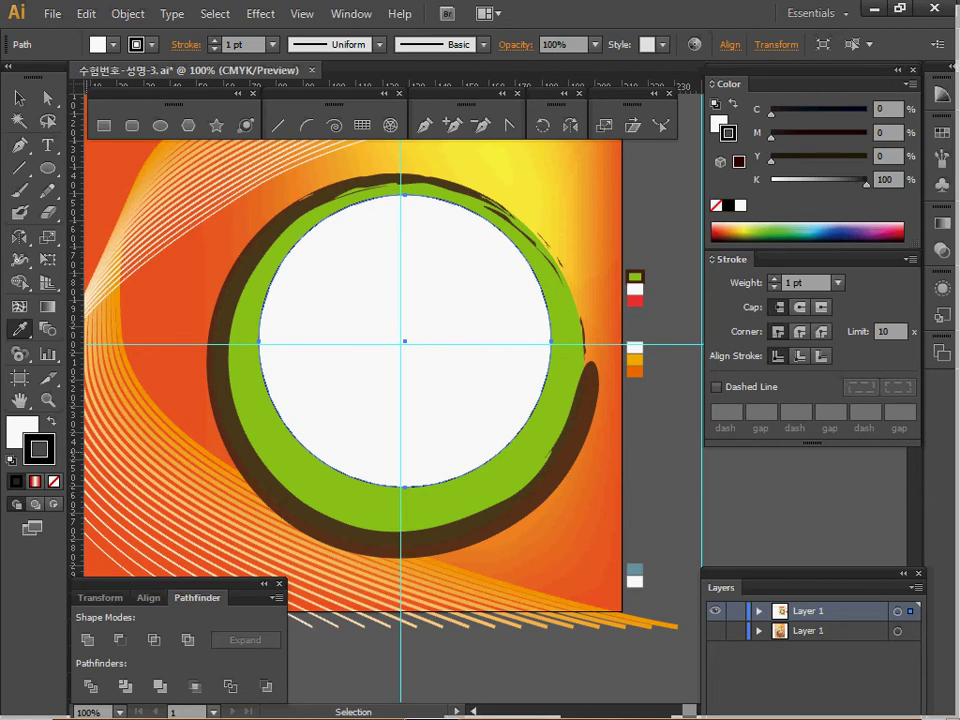
key("slash")
Draw a smaller concentric circle inside the white one, fill it with the red from the colour sample, and save the file
key("l")
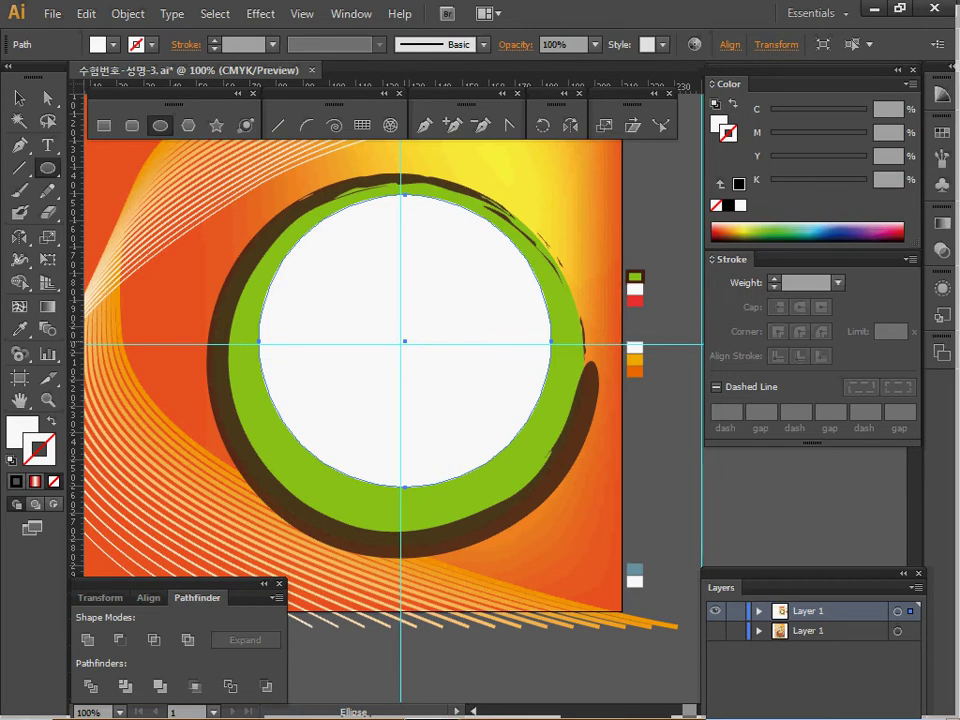
left_click_drag(405, 341, 533, 470)
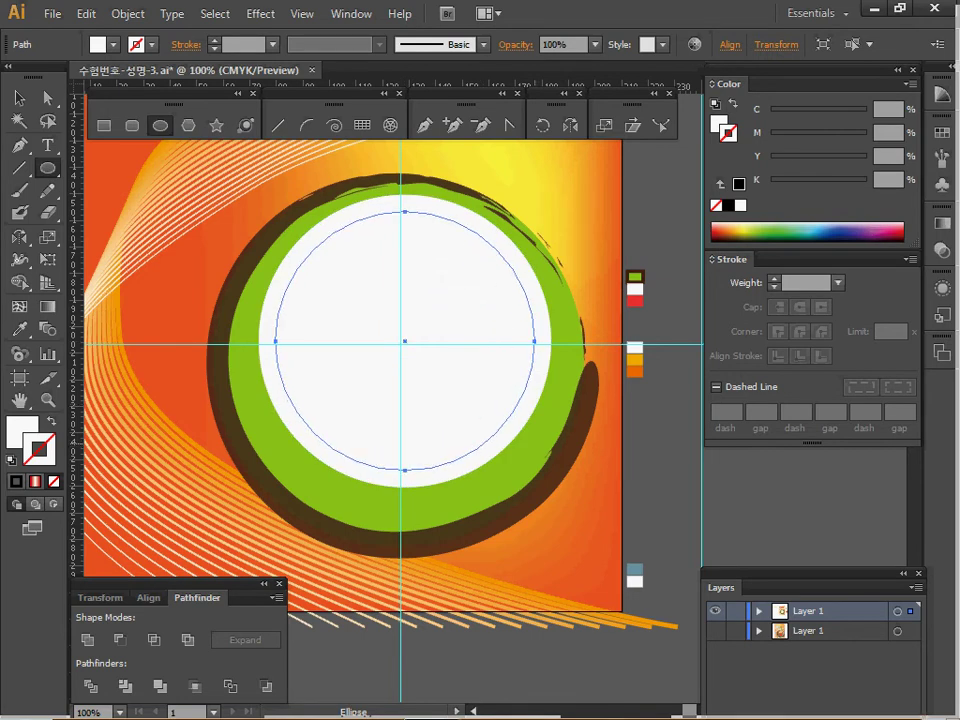
key("i")
left_click(635, 301)
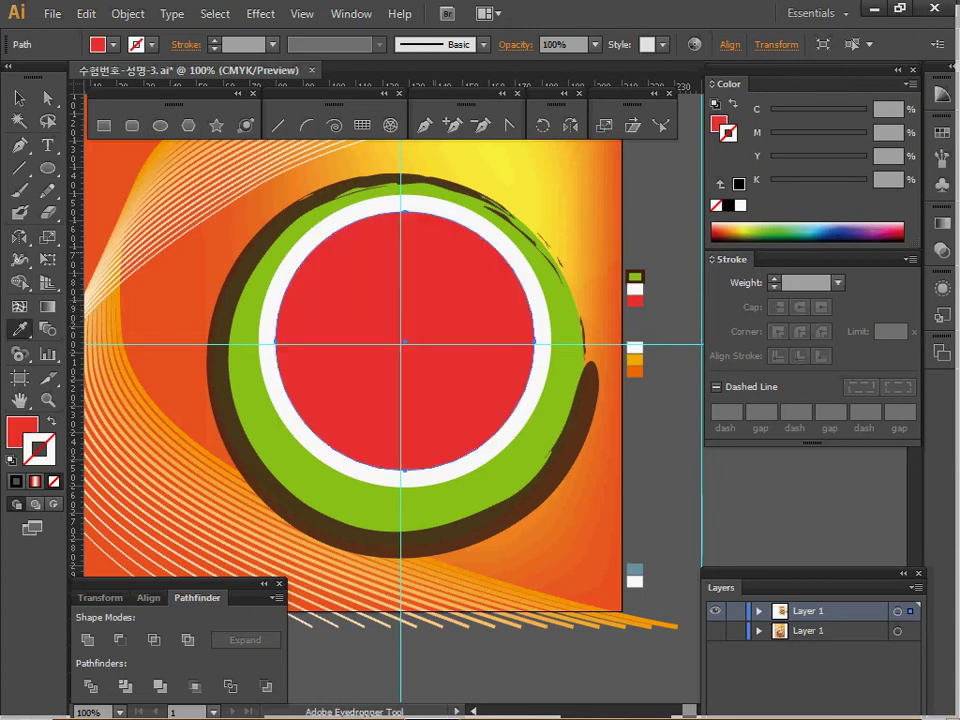
key("v")
key("ctrl+s")
key("ctrl+shift+a")
Hide the artwork layer and show the reference layer to reveal the fried egg and tomatoes on the plate
left_click(470, 407, "ctrl")
left_click_drag(470, 407, 482, 484)
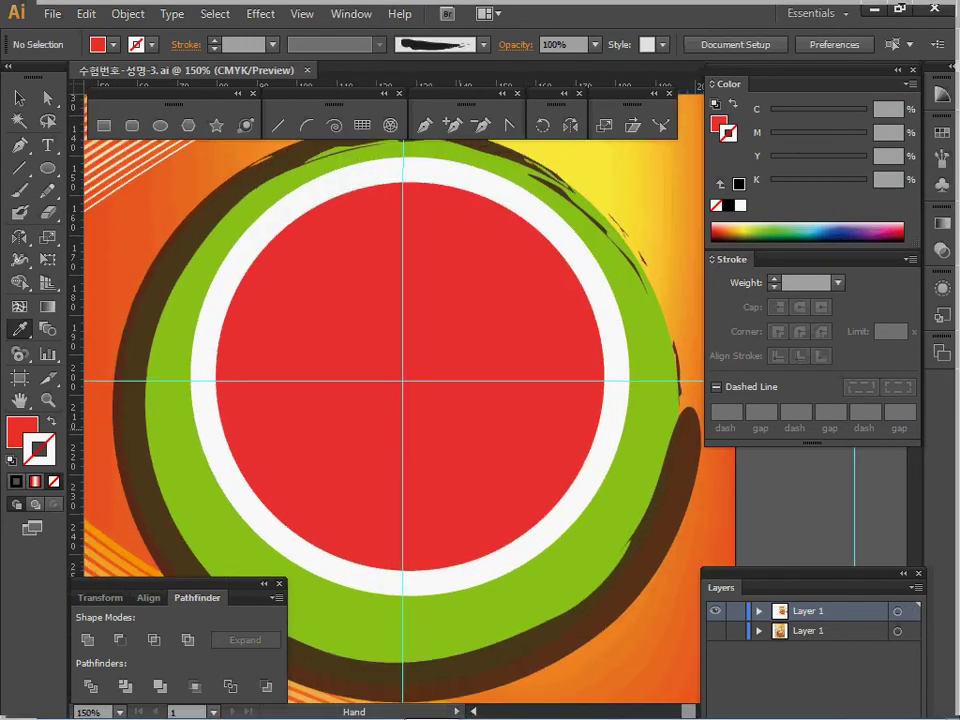
left_click_drag(460, 368, 363, 373)
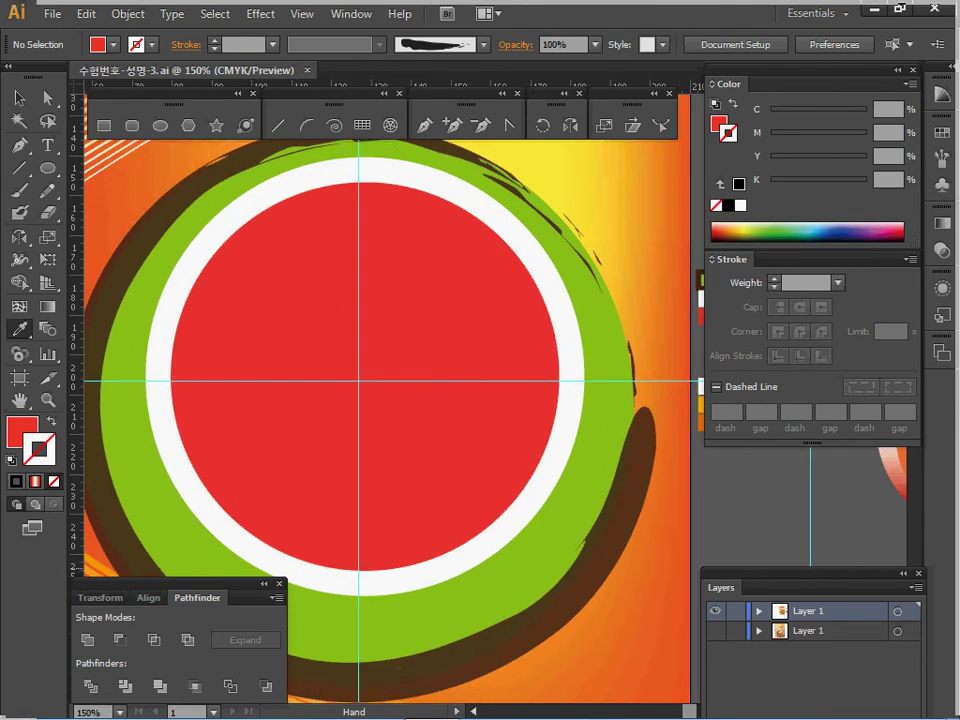
left_click(715, 611)
left_click(715, 631)
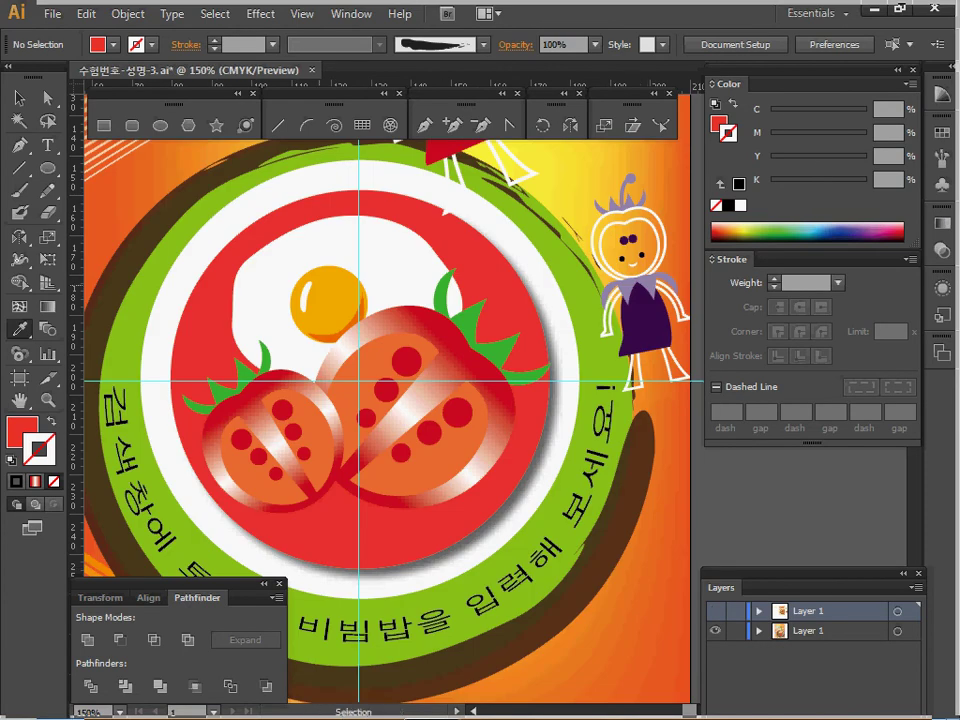
Copy the fried egg group from the reference artwork, paste it in place on the red plate circle in the artwork layer, and save
key("v")
double_click(306, 291)
left_click(502, 291, "ctrl")
left_click(546, 292, "ctrl")
left_click(582, 296, "ctrl")
left_click(682, 297, "ctrl")
key("ctrl+alt+bracketleft")
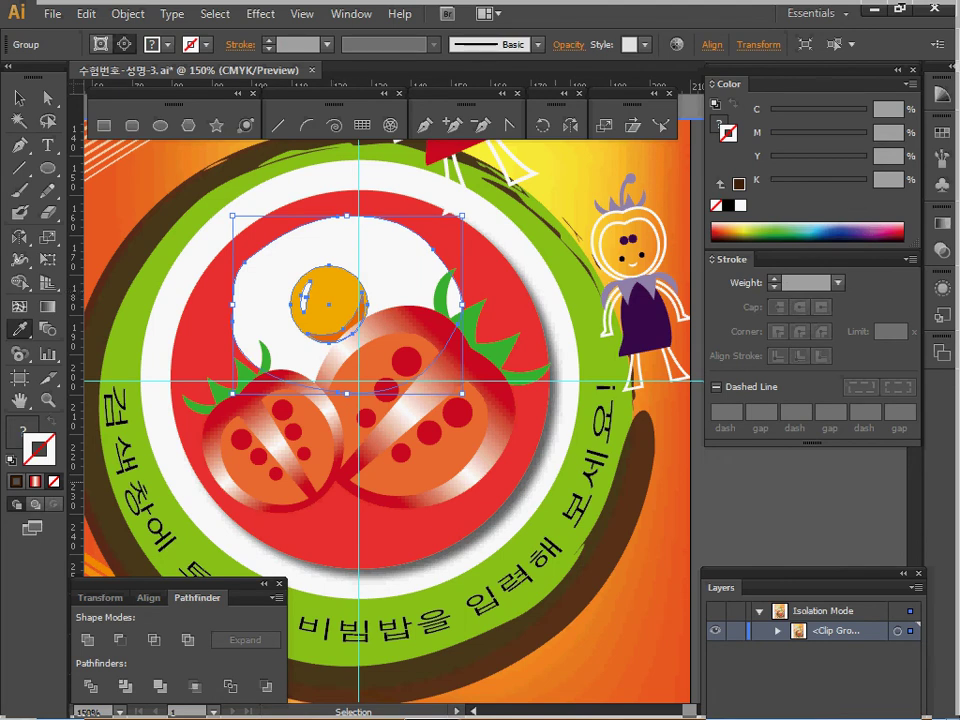
key("i")
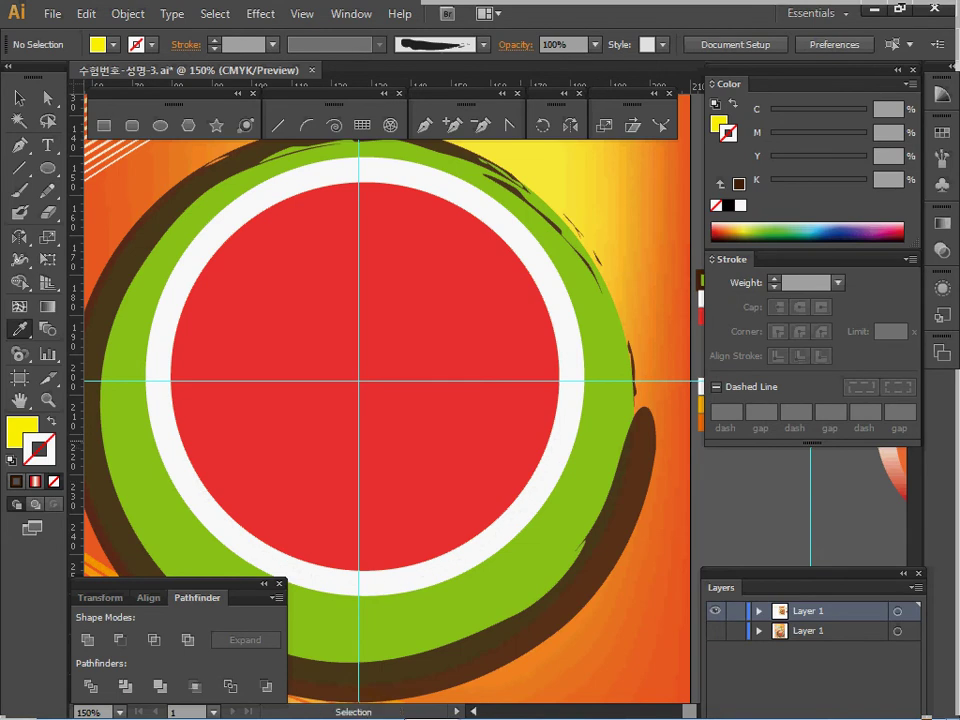
key("ctrl+f")
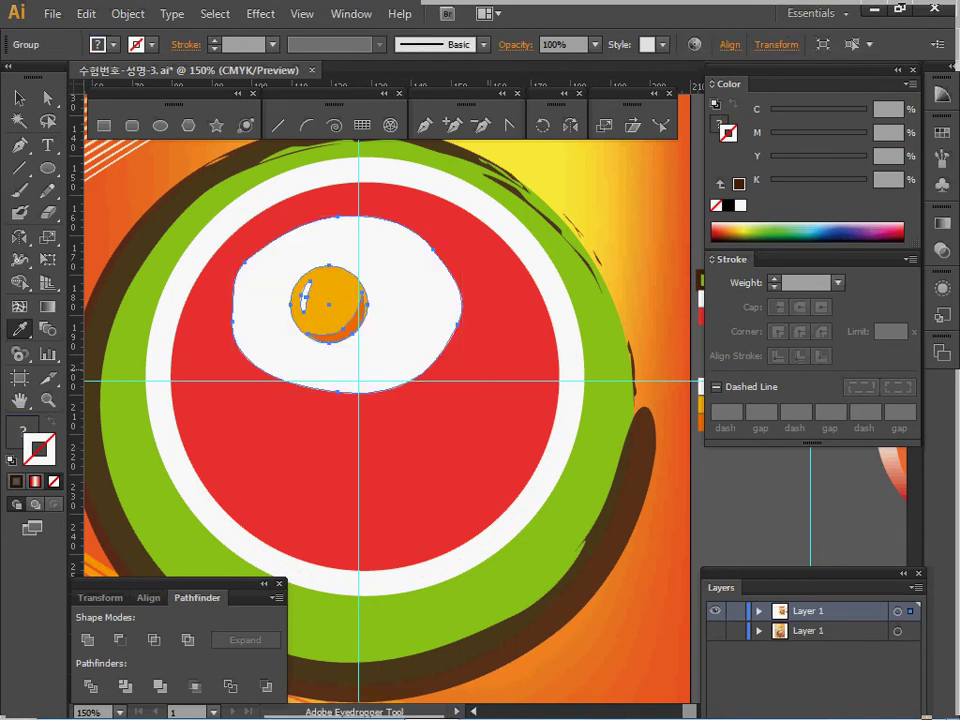
key("ctrl")
key("ctrl")
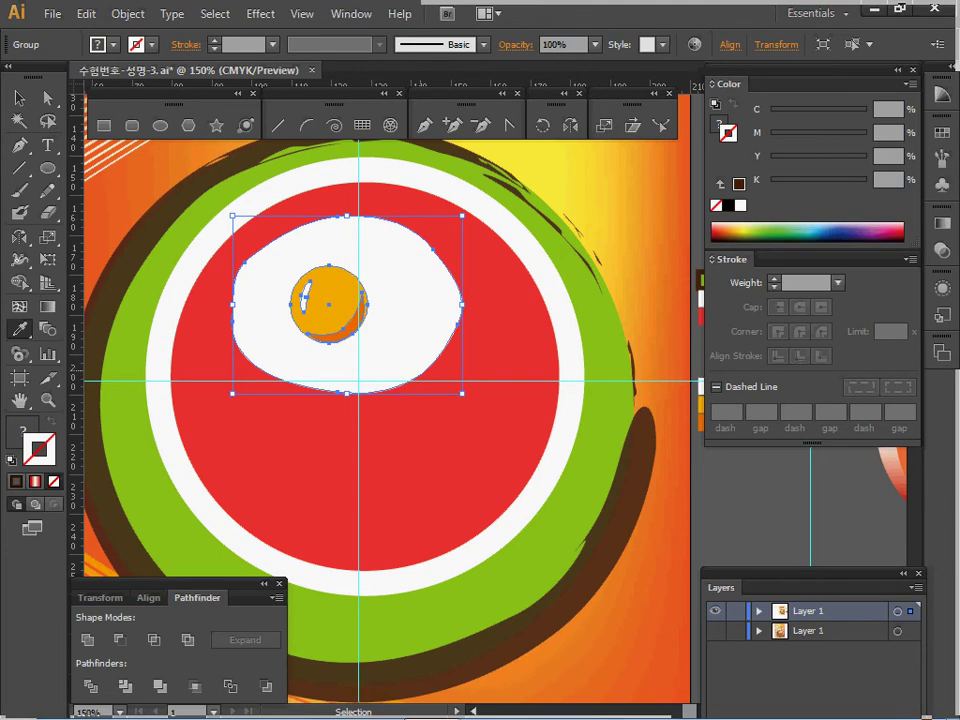
key("ctrl+s")
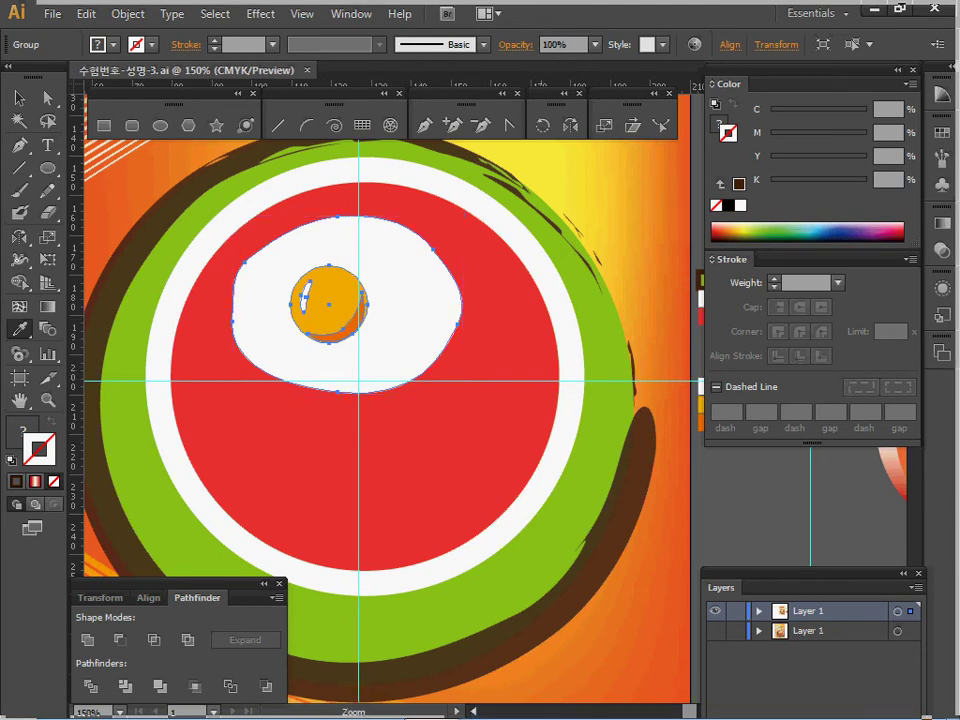
Place the tomato character symbol in the empty area beside the sliced tomato and its colour samples
left_click(536, 508, "ctrl+alt")
left_click_drag(536, 508, 451, 513)
left_click_drag(690, 370, 480, 382)
left_click(508, 383, "ctrl")
left_click_drag(556, 372, 333, 504)
key("ctrl+minus")
left_click(295, 160, "ctrl")
left_click_drag(295, 156, 510, 500)
key("ctrl+plus")
left_click_drag(483, 346, 518, 345)
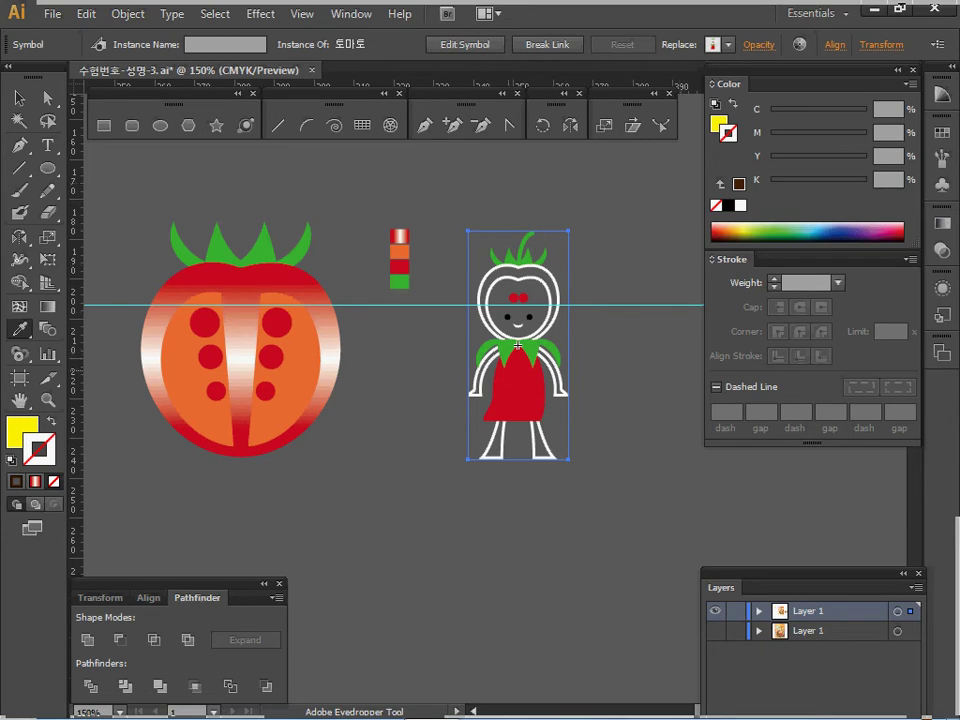
Break the tomato character's link to its symbol and collapse the artwork layer's object list
right_click(518, 346)
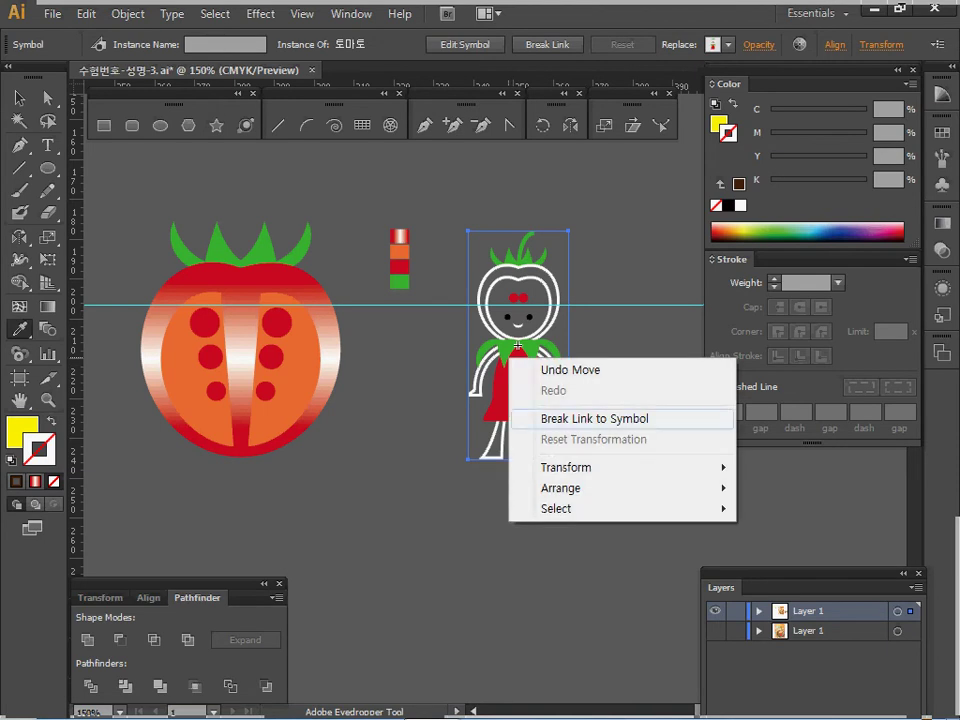
left_click(560, 418)
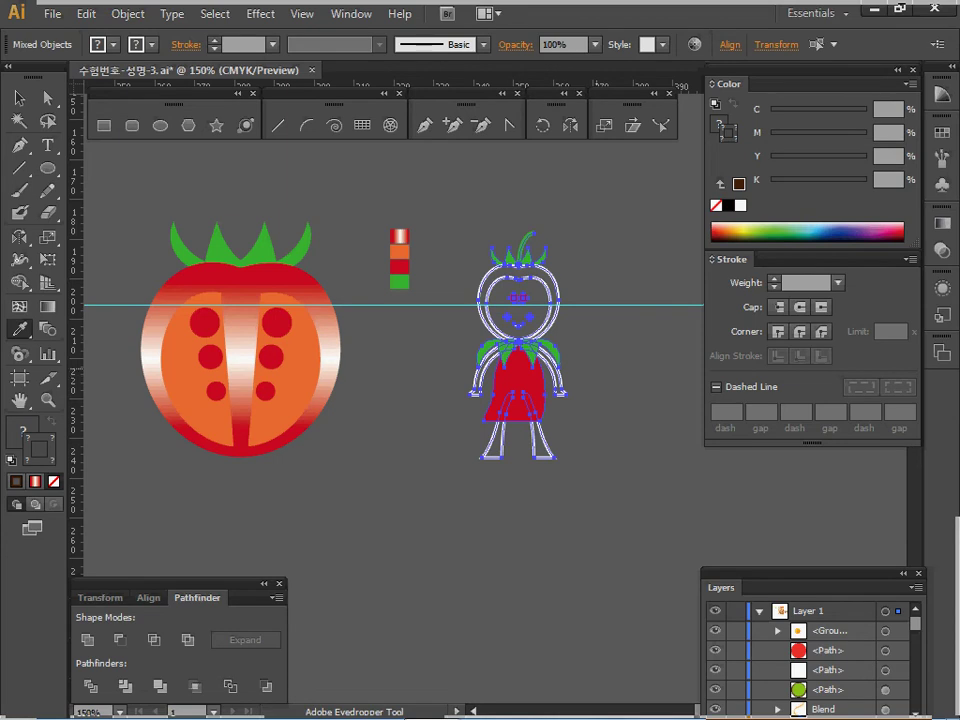
left_click(759, 611)
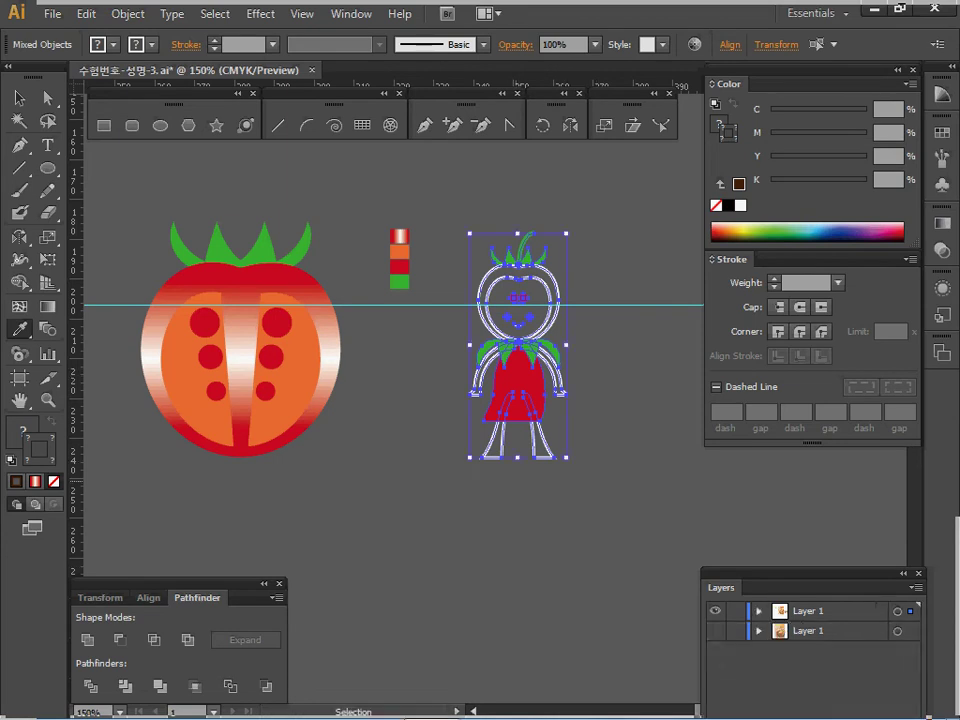
Delete the character's dress, collar, arms and legs, and the curved green stem on its head
left_click(625, 440, "ctrl")
left_click(518, 388, "ctrl")
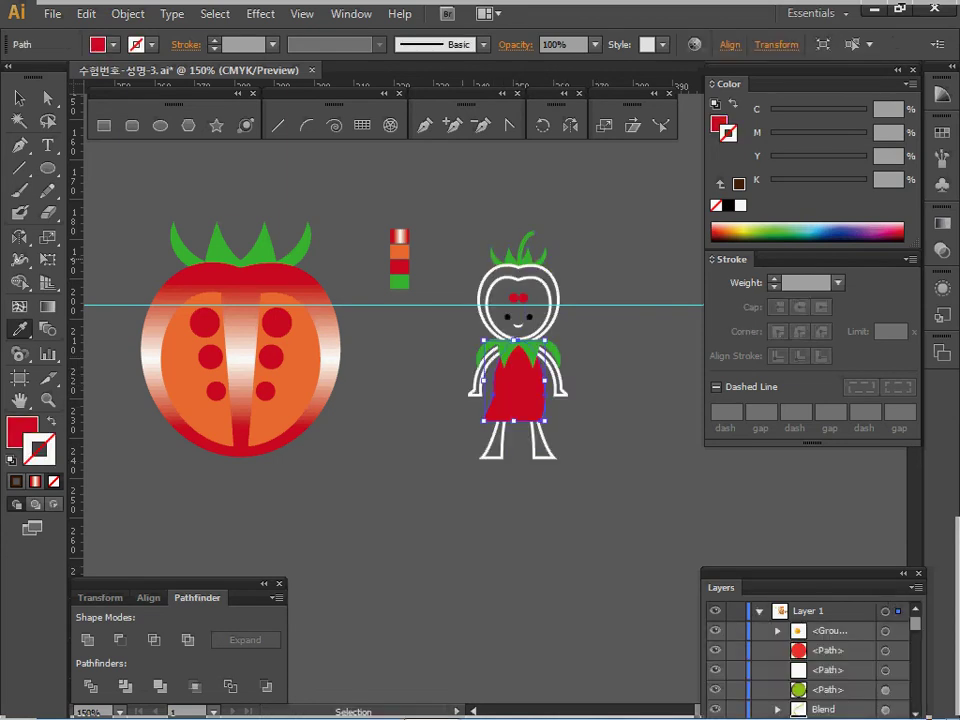
left_click(455, 230, "ctrl")
key("i")
left_click_drag(427, 350, 594, 459)
left_click_drag(427, 351, 427, 351)
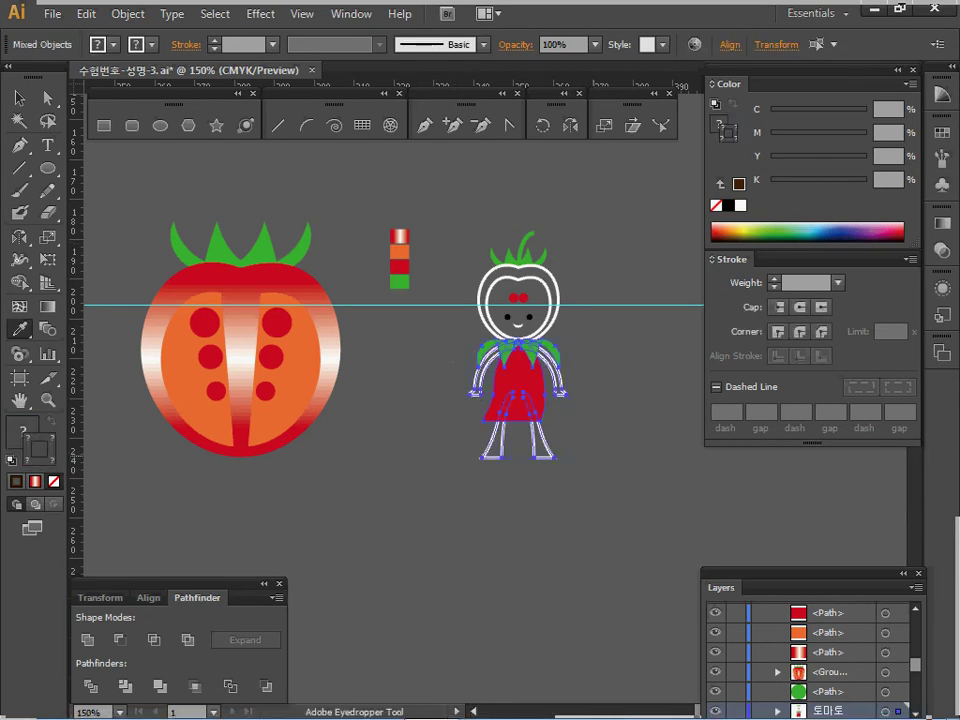
key("Delete")
left_click(524, 240, "ctrl")
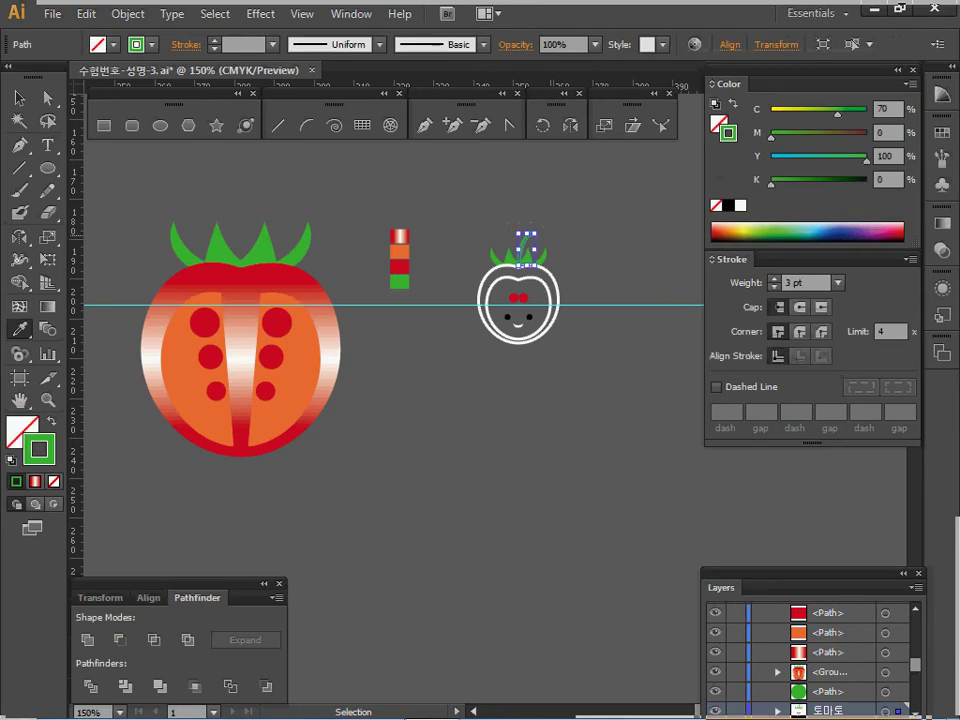
key("Delete")
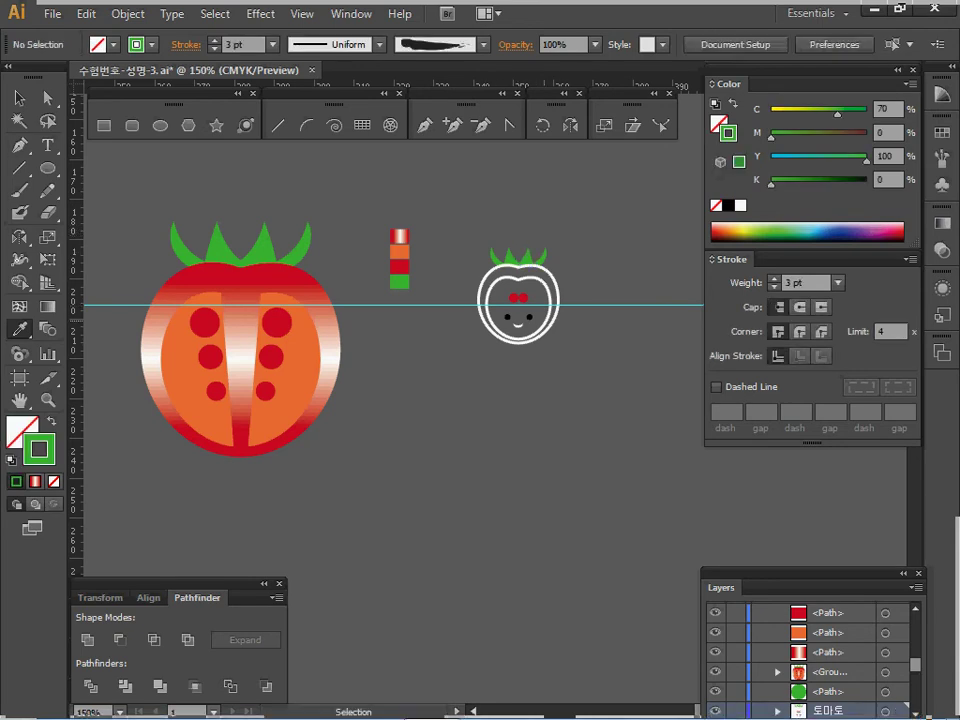
Delete the character's facial features and the two red dots, keeping both white head outlines and the leaves
left_click(517, 341, "ctrl")
left_click(510, 405, "ctrl")
left_click_drag(450, 350, 534, 346)
left_click_drag(533, 278, 597, 354)
key("Delete")
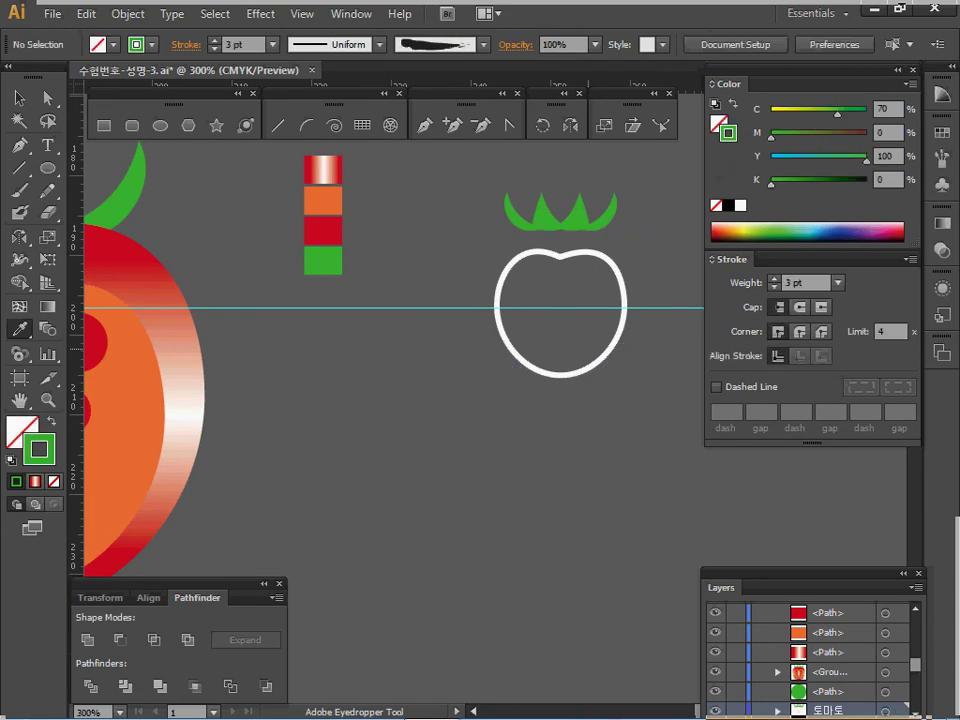
key("ctrl+z")
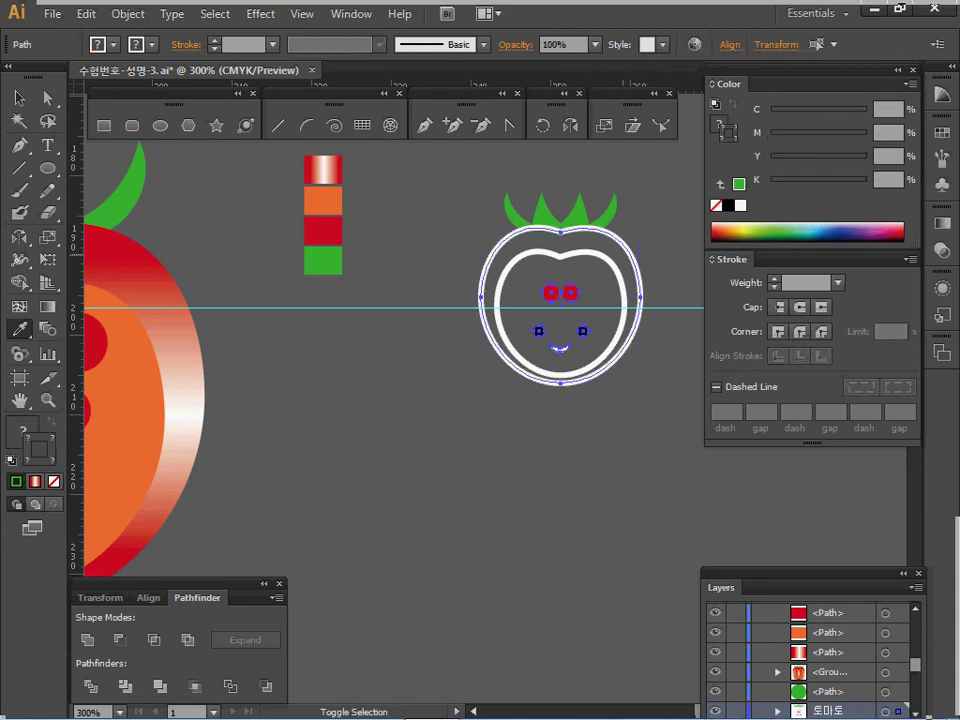
left_click(618, 249, "ctrl+shift")
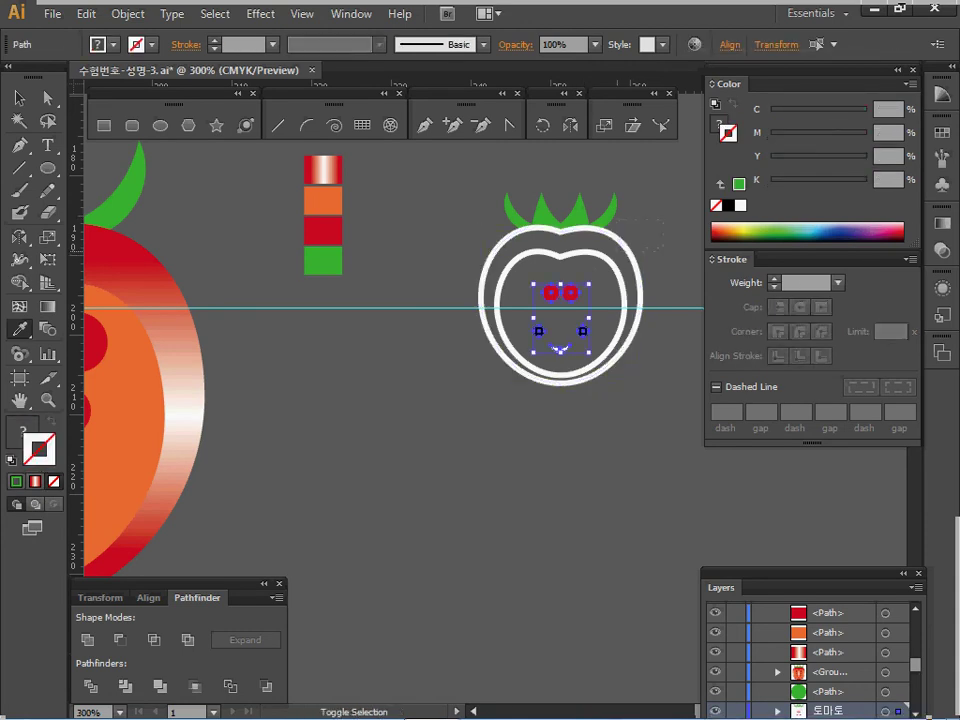
key("Delete")
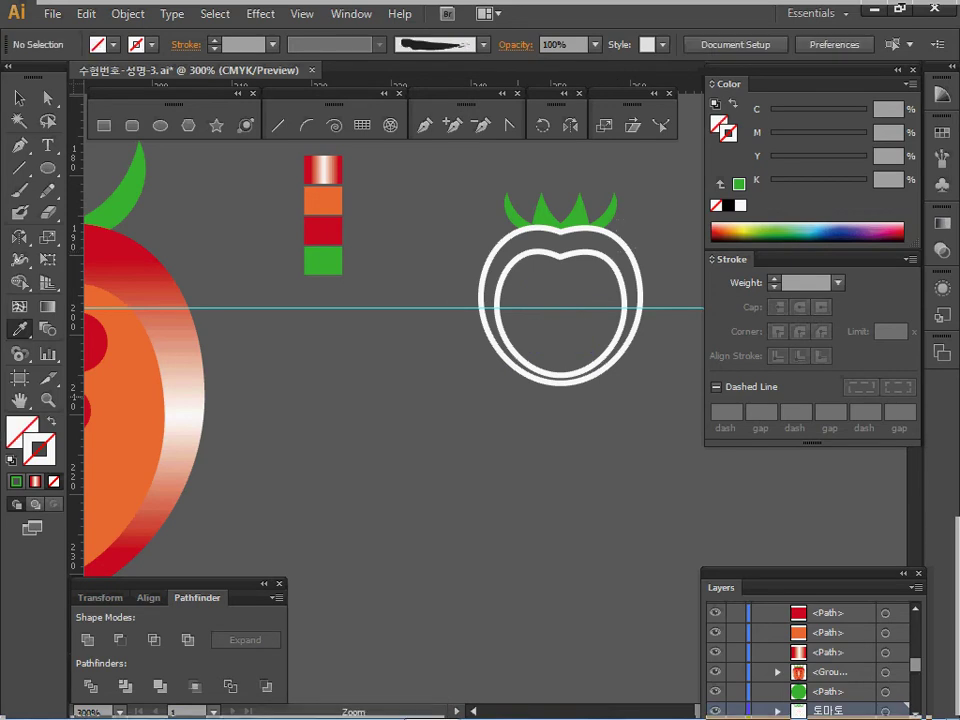
Scale the head outlines and leaves uniformly to 250% and move them level with the sliced tomato
key("ctrl+minus")
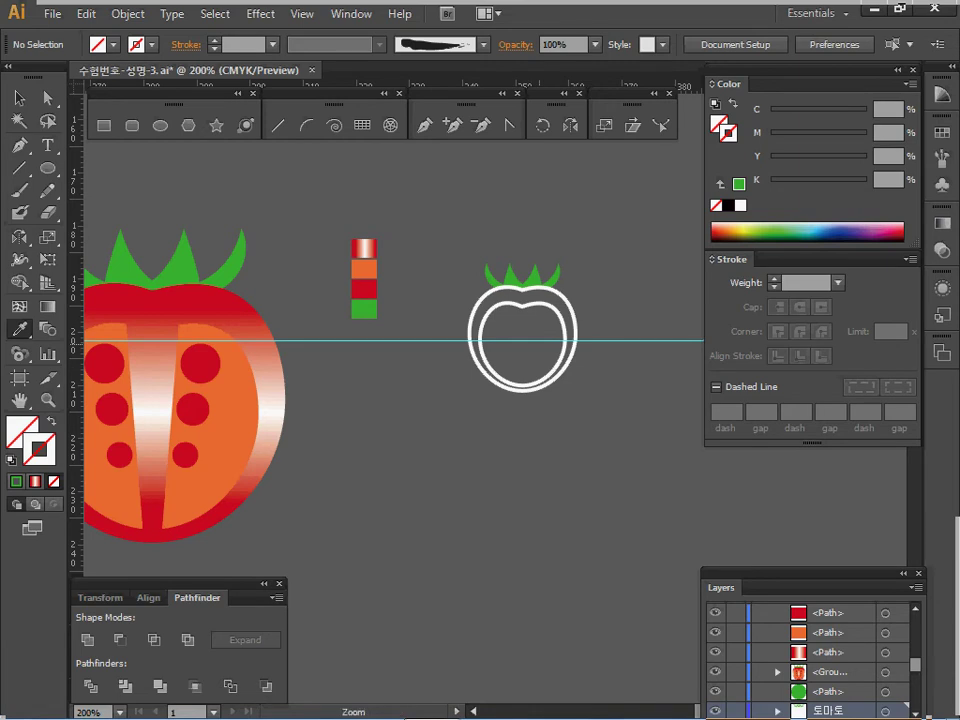
key("ctrl+plus")
left_click_drag(550, 318, 648, 225)
left_click(593, 296, "ctrl+alt")
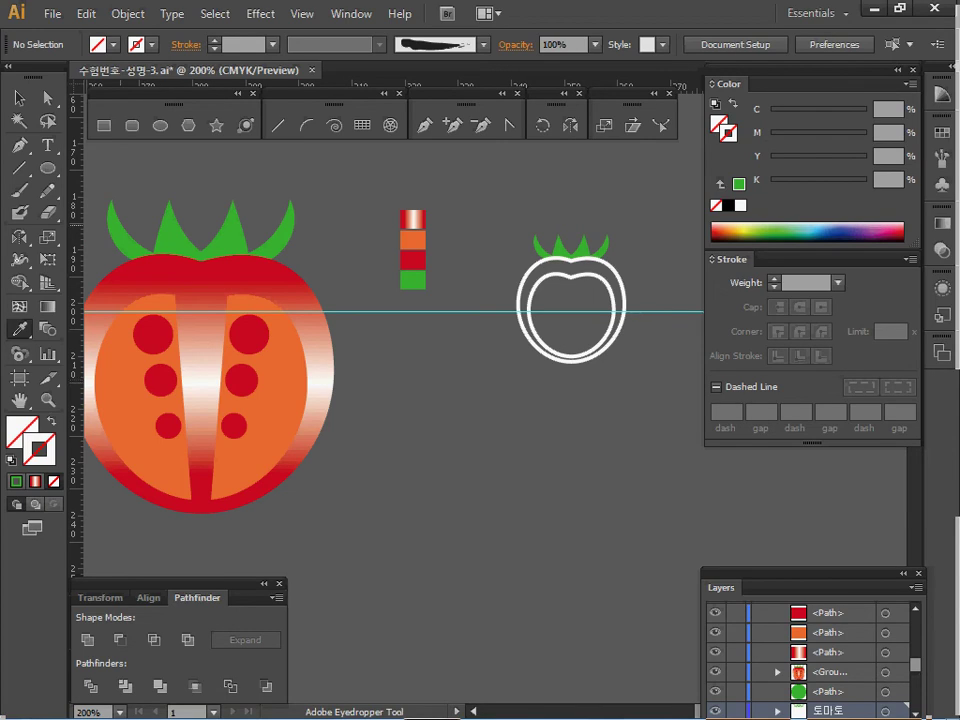
key("v")
left_click_drag(520, 206, 621, 356)
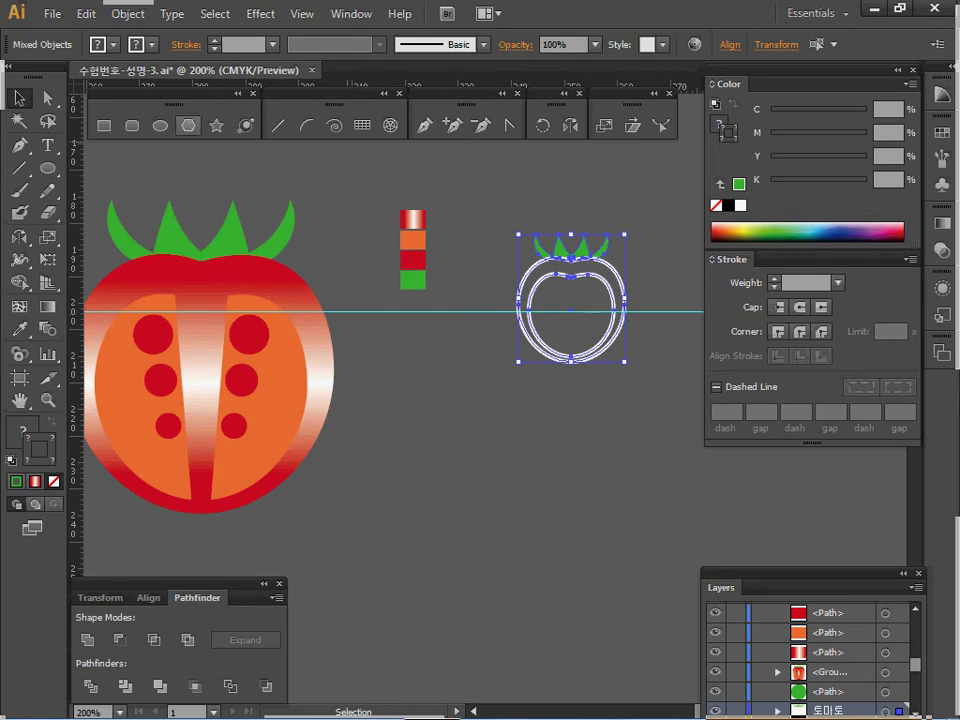
double_click(604, 125)
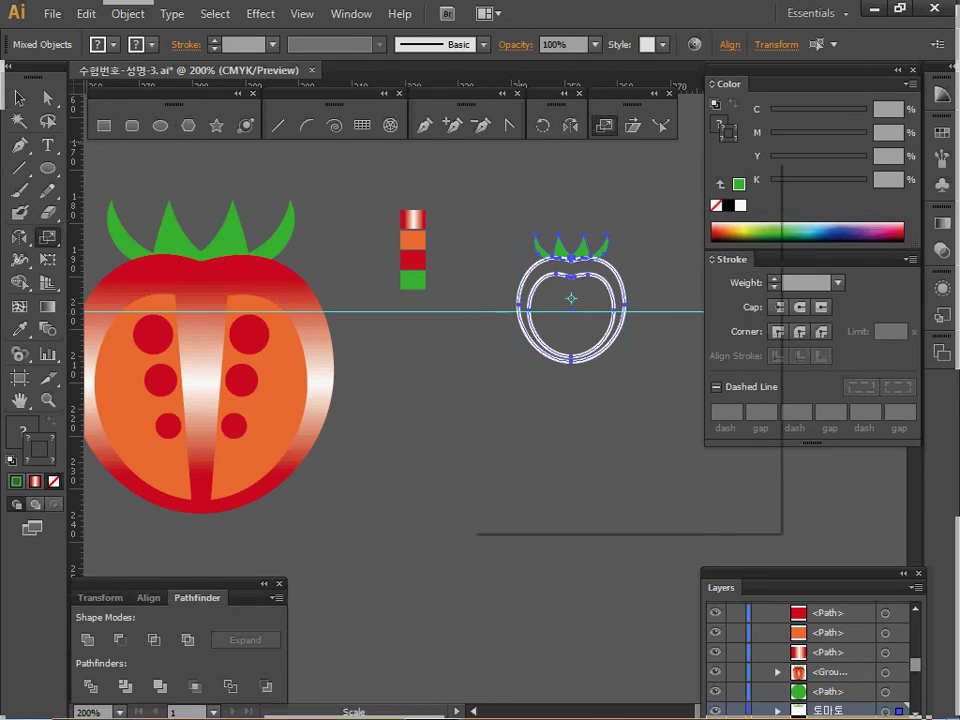
type("250")
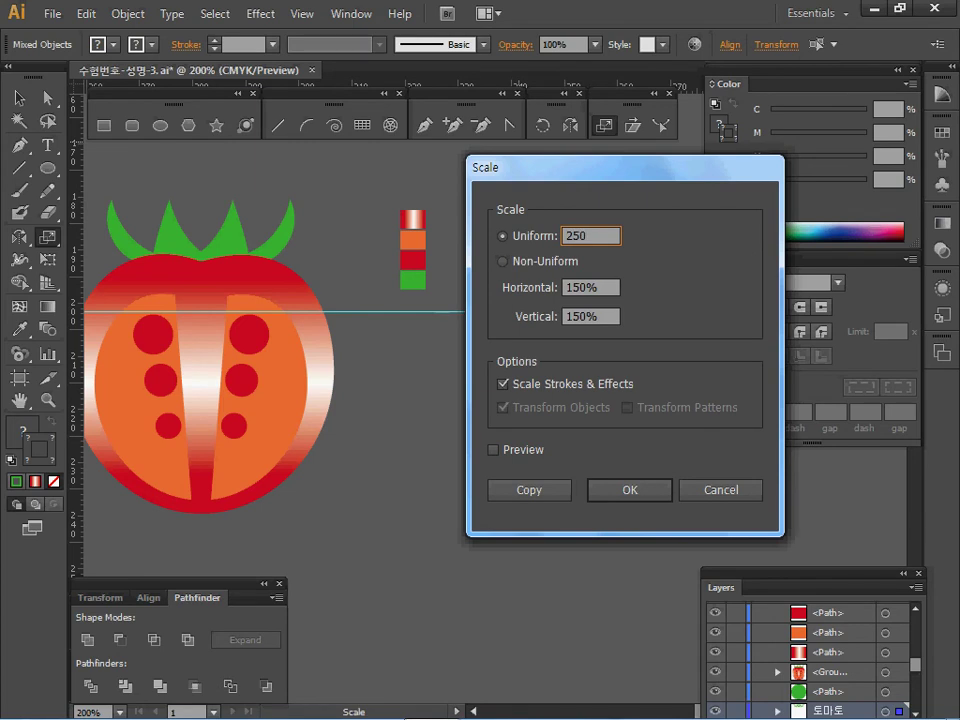
key("Return")
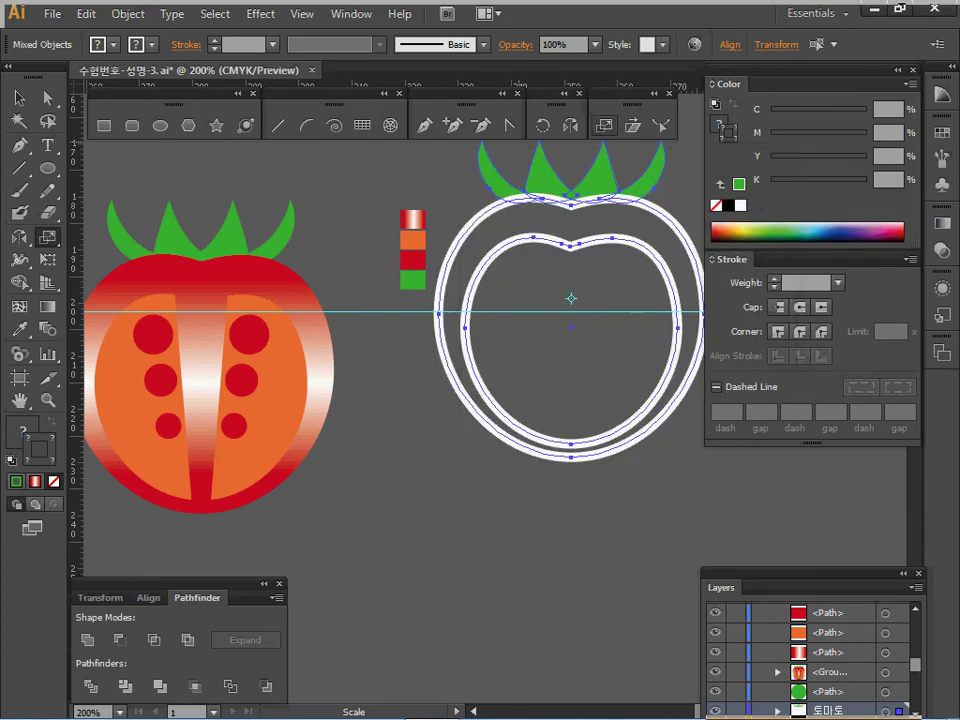
left_click_drag(603, 178, 581, 252)
left_click(575, 350, "ctrl")
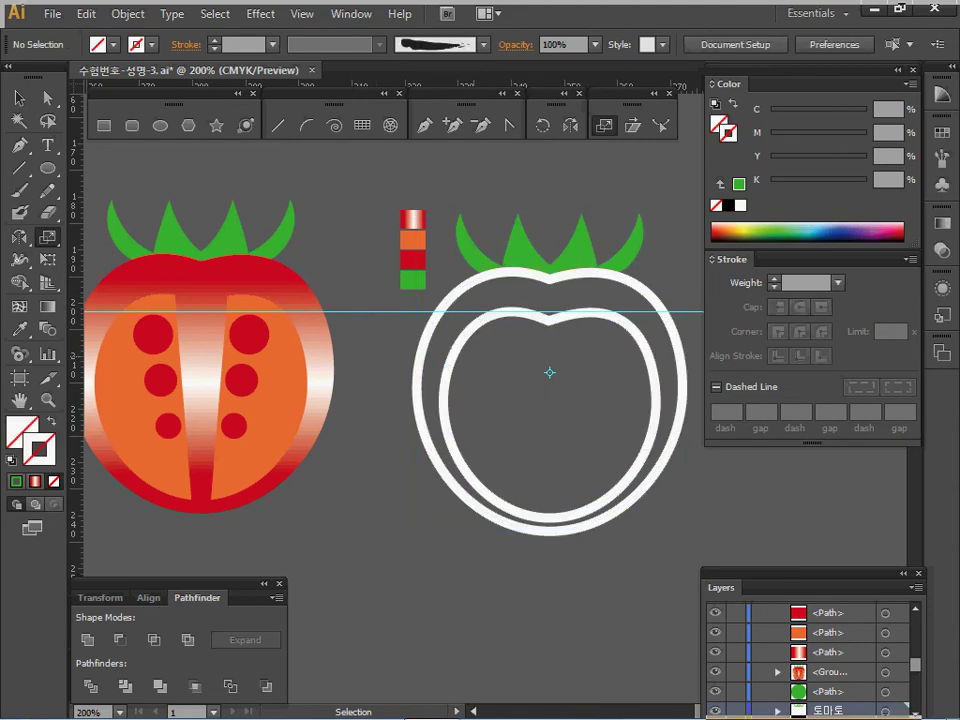
Fill the outer head outline with the red-and-white gradient sampled from the swatch squares between the tomatoes
left_click(419, 370, "ctrl")
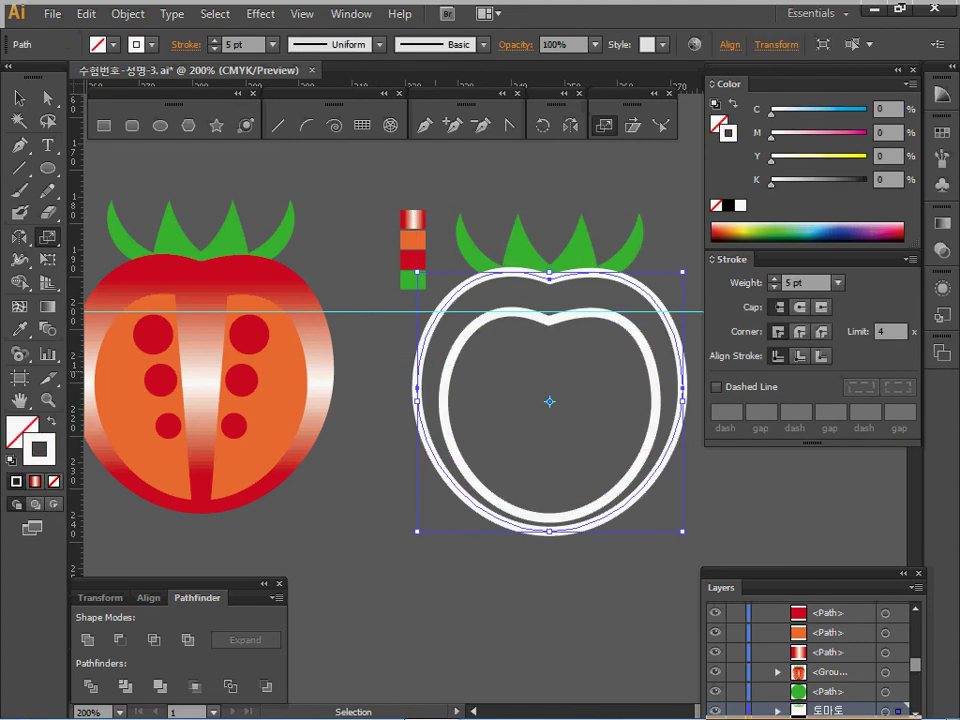
key("i")
left_click(413, 220)
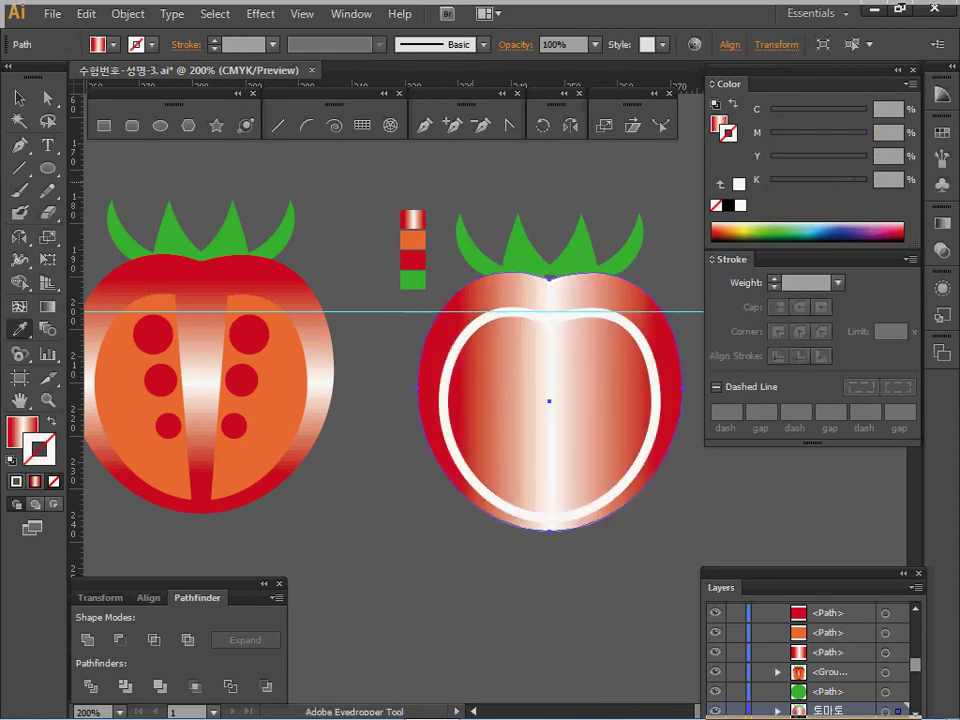
Keep the outer tomato shape's gradient type Linear and set its angle to 90°
left_click(942, 223)
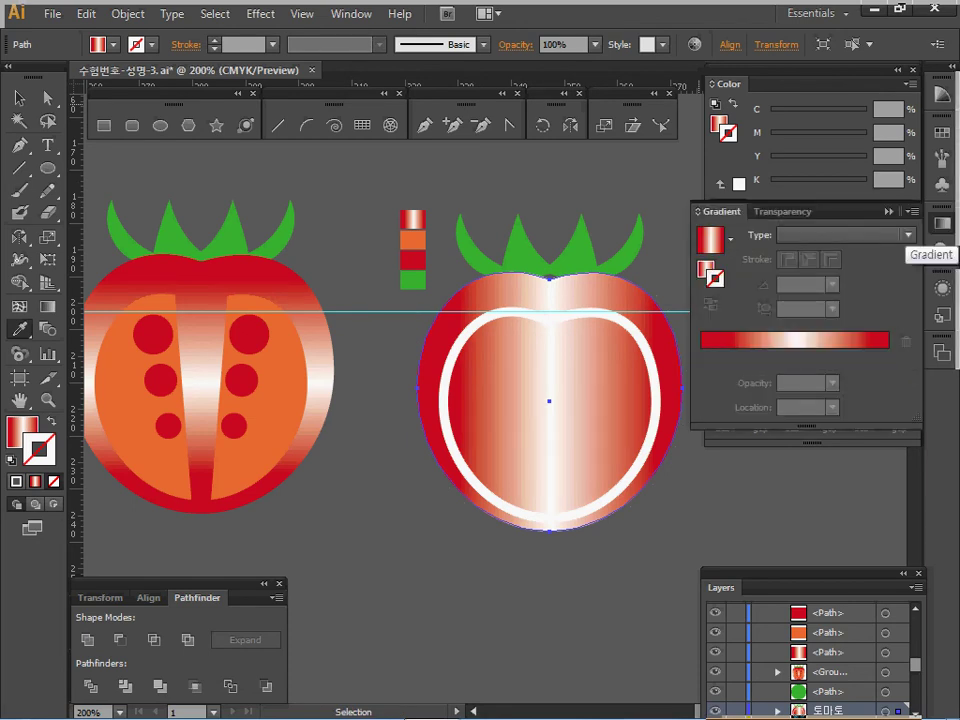
left_click(795, 340)
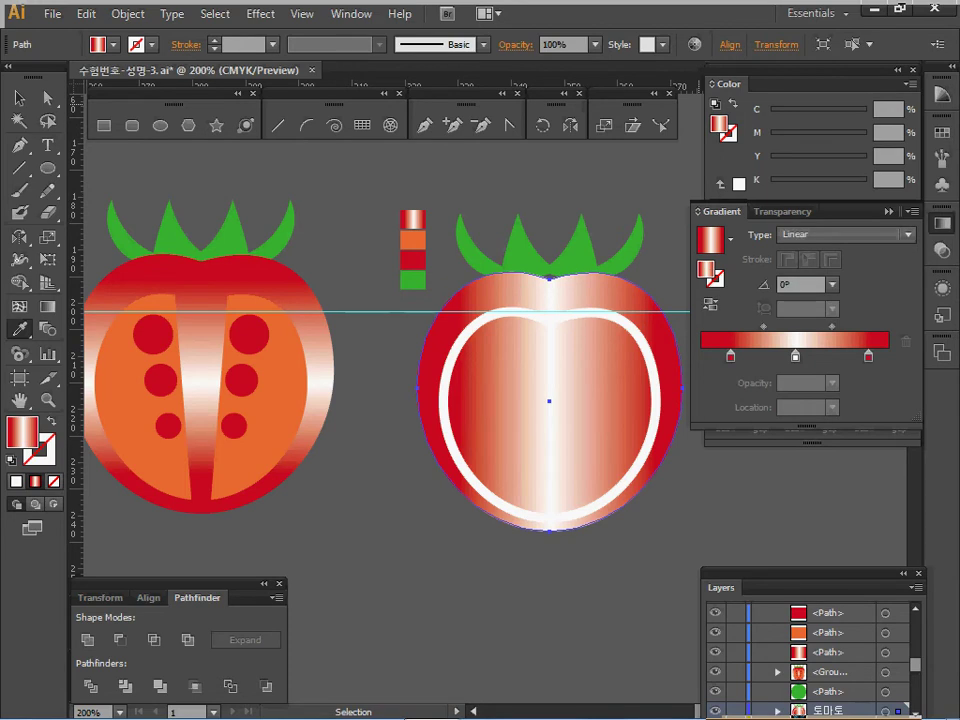
left_click(907, 235)
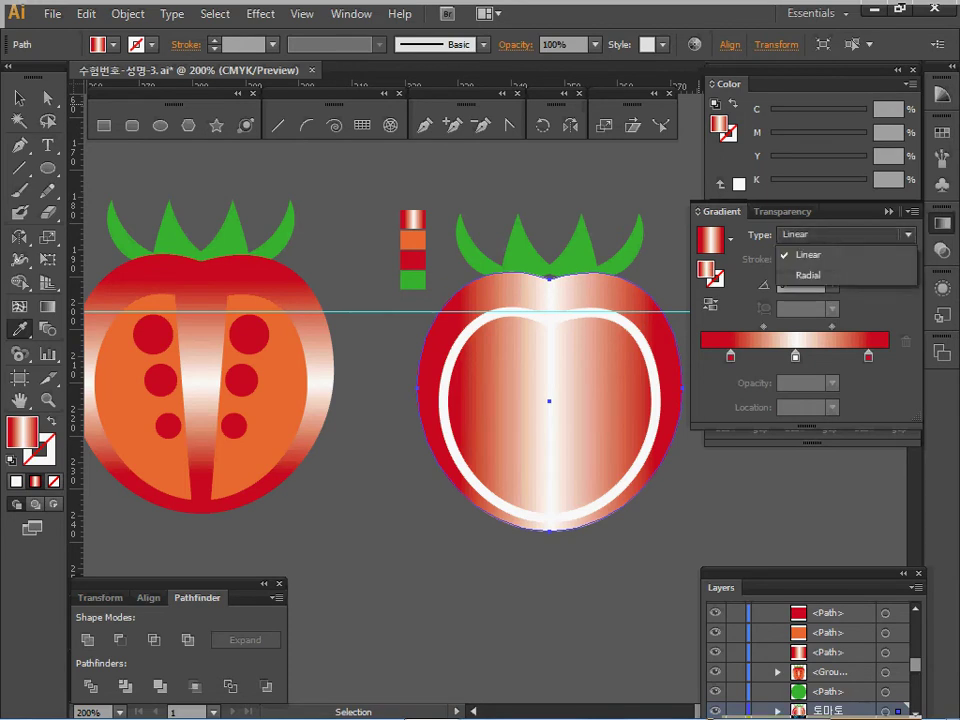
left_click(808, 254)
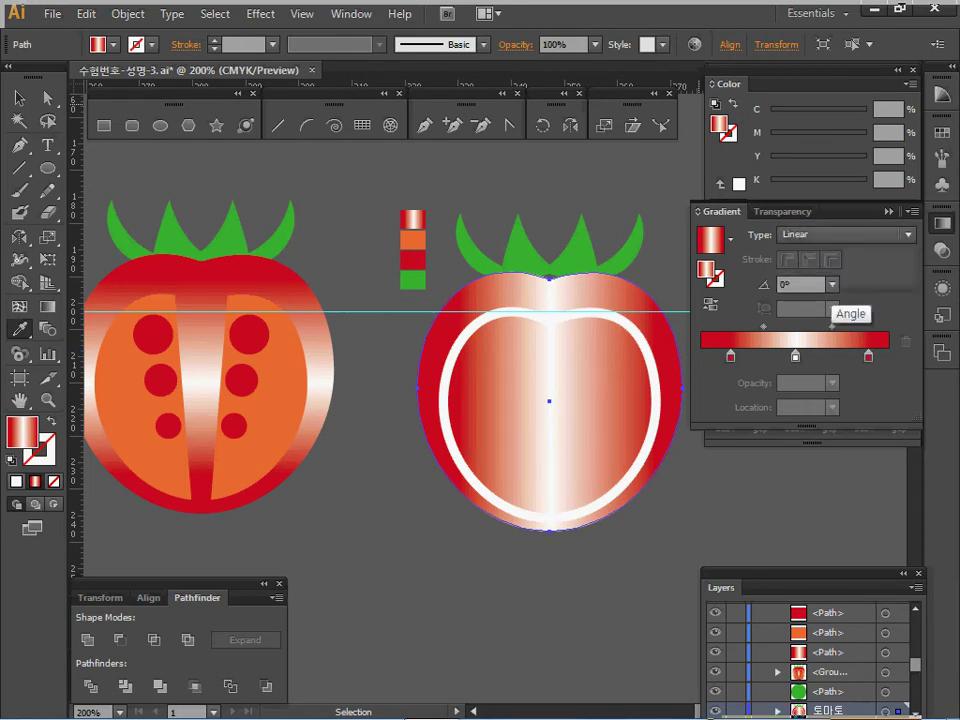
left_click(832, 285)
left_click(849, 386)
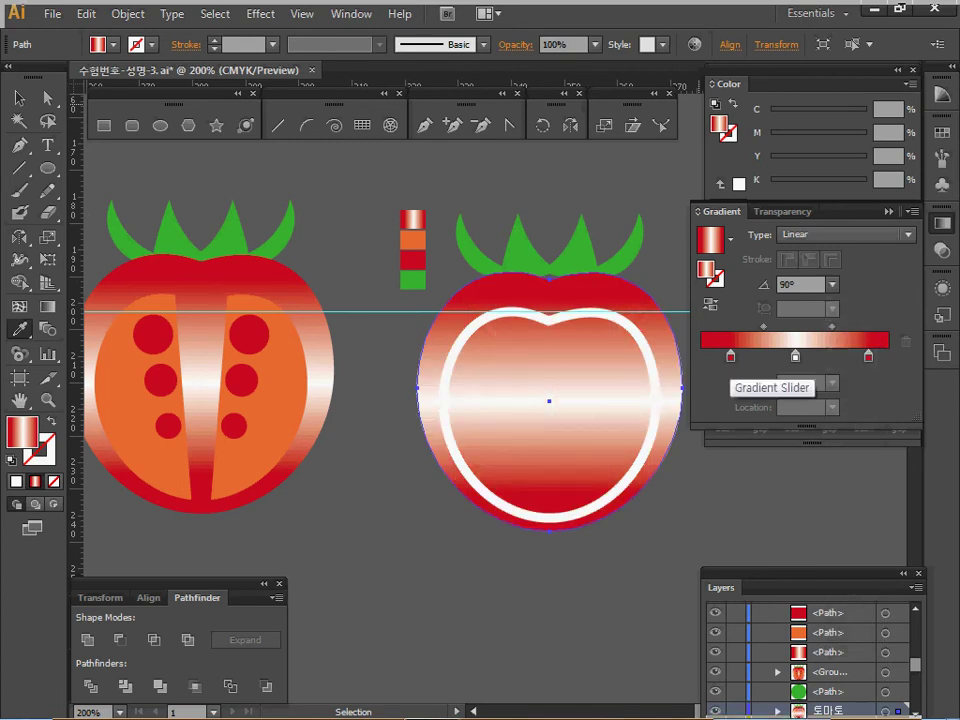
Examine the colour and location values of the gradient's two red stops and its white middle stop
left_click(731, 356)
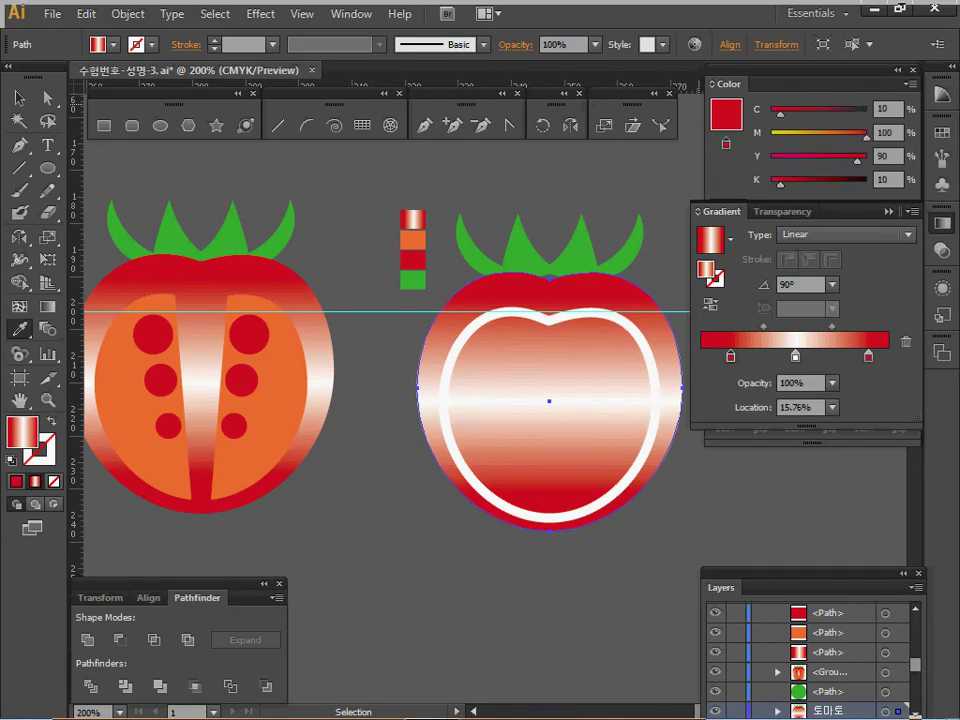
left_click(773, 355)
left_click_drag(773, 356, 774, 398)
double_click(731, 356)
key("Escape")
double_click(868, 356)
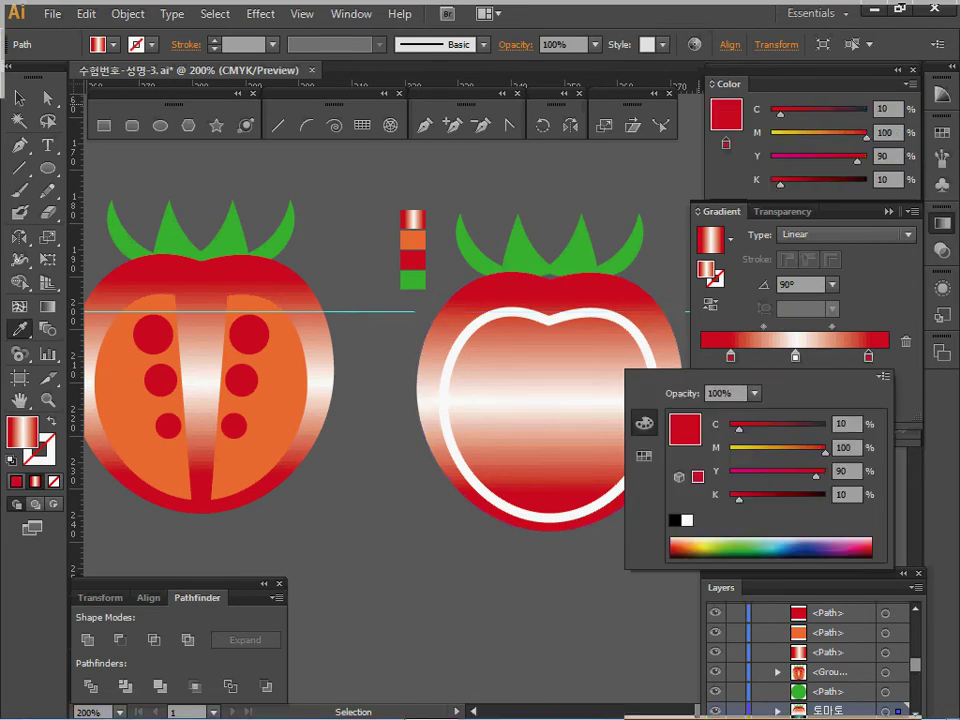
key("Escape")
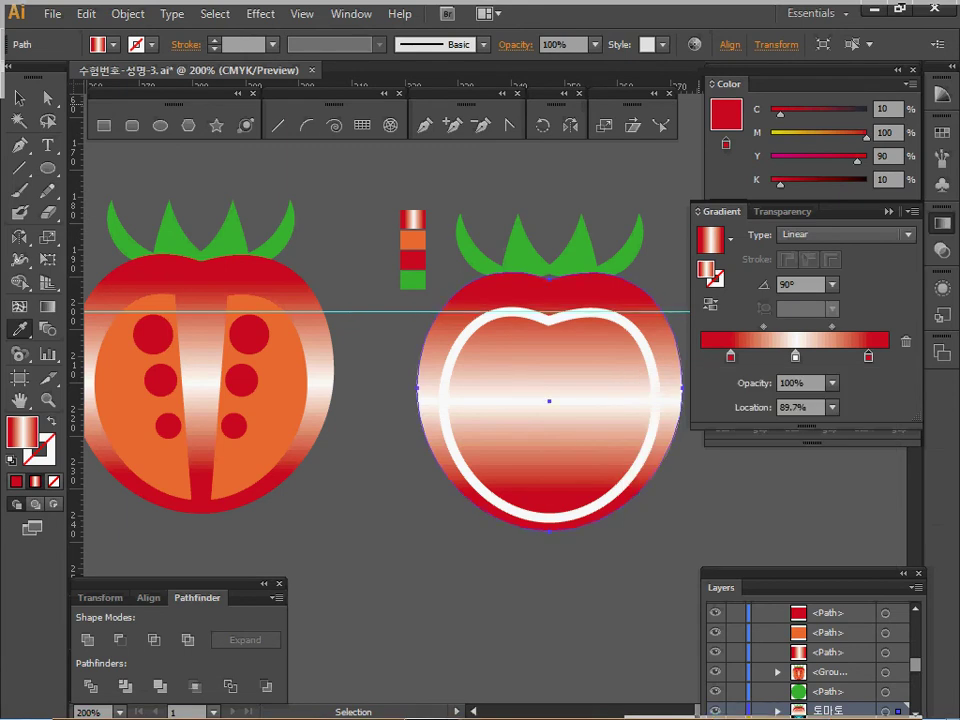
left_click(795, 356)
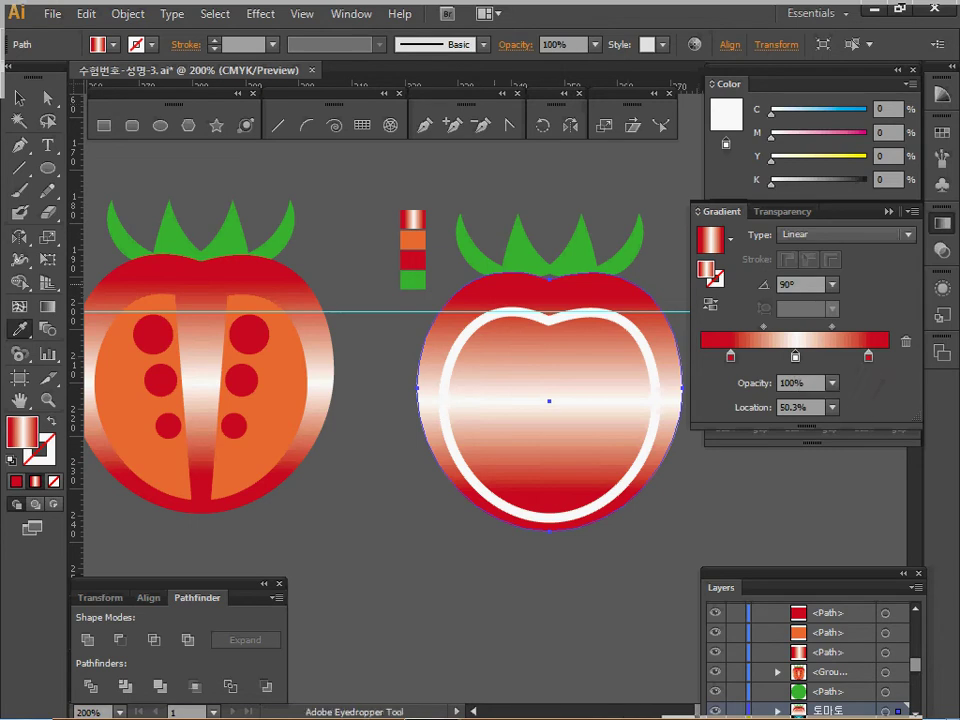
Fill the inner head outline with the orange sampled from the swatch squares, and deselect it
left_click(516, 313, "ctrl")
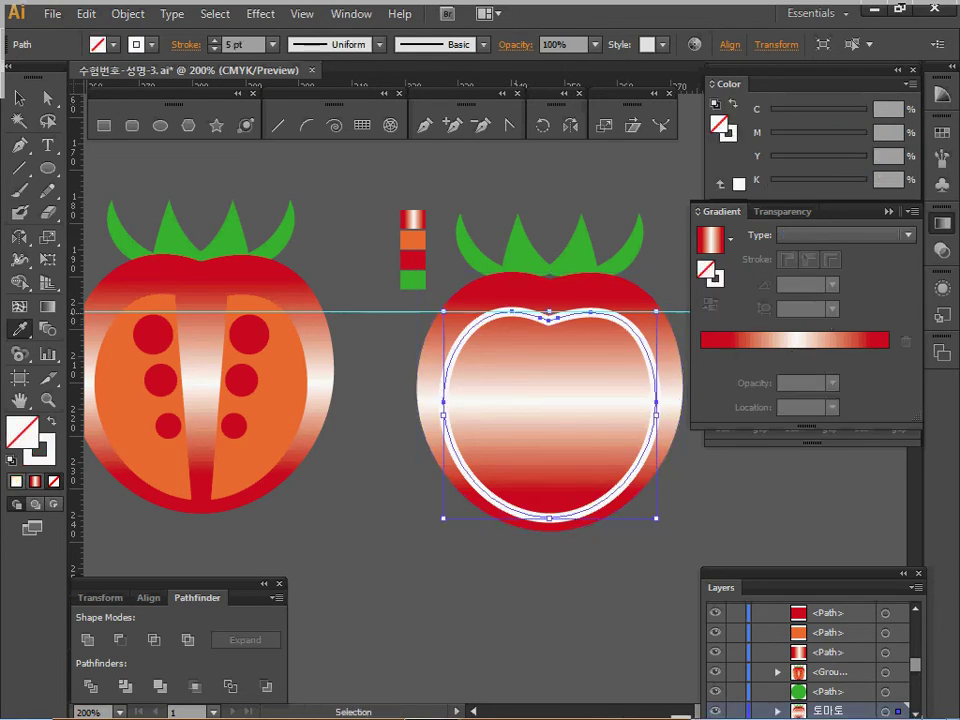
key("i")
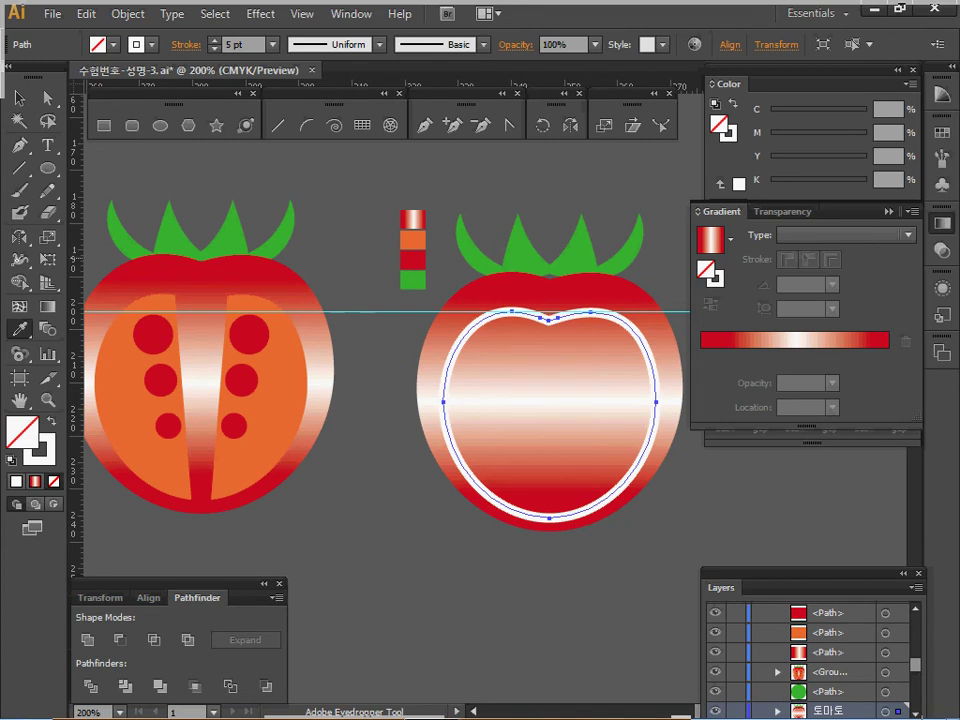
left_click(413, 240)
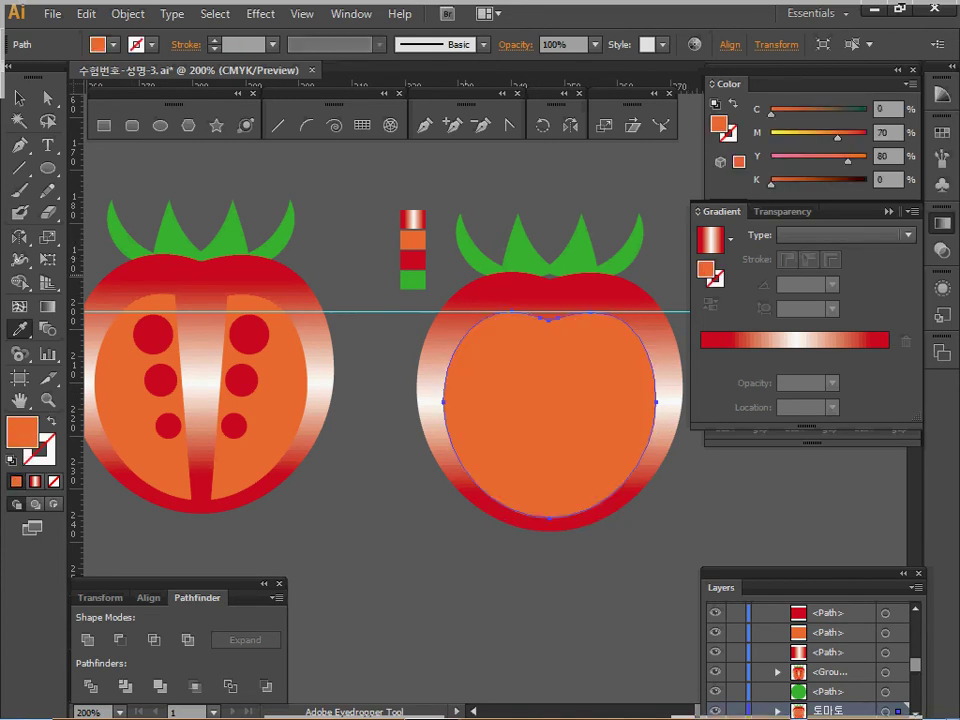
key("v")
key("ctrl+shift+a")
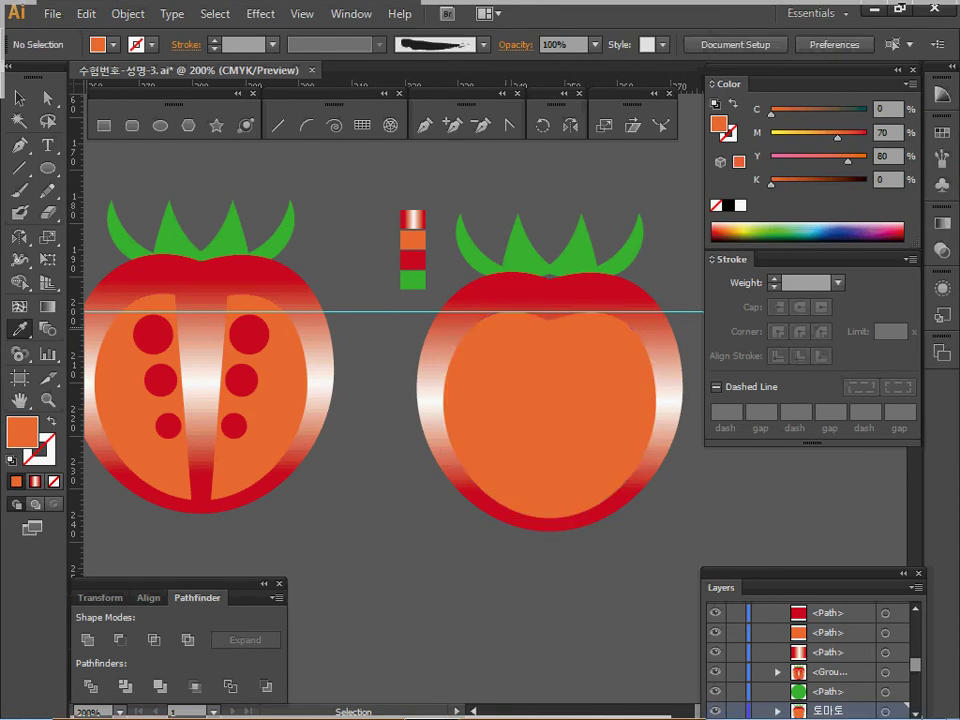
Place a vertical guide through the new tomato's centre notch and nudge the whole tomato right to align with it
left_click_drag(76, 413, 535, 413)
left_click_drag(536, 320, 550, 320)
left_click_drag(550, 434, 550, 434)
left_click(572, 418, "ctrl")
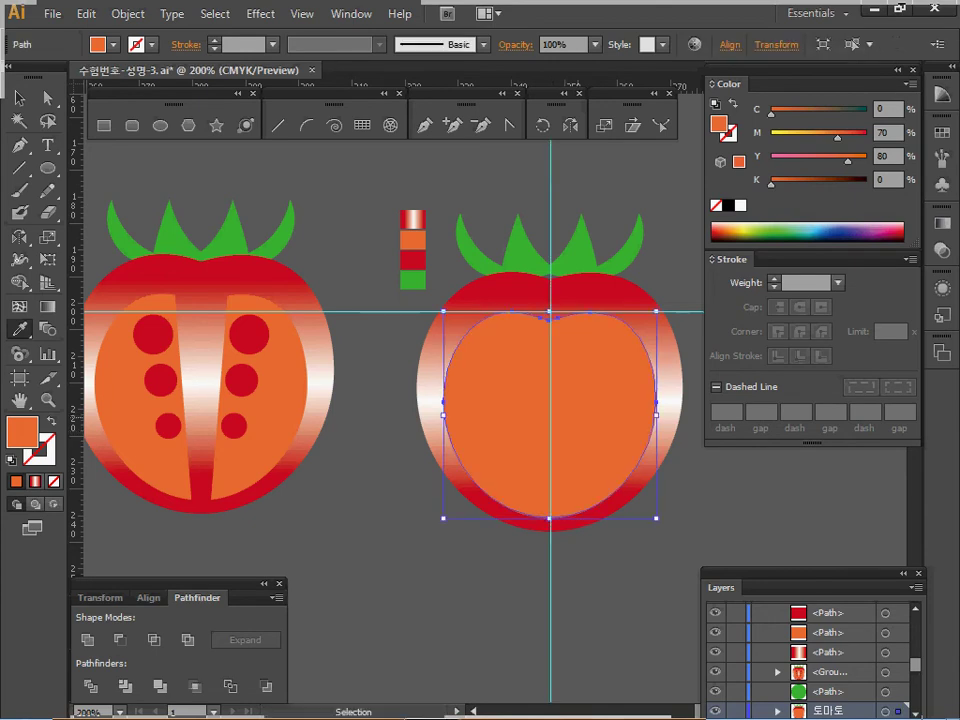
mouse_move(510, 193)
left_mouse_down()
mouse_move(583, 314)
mouse_move(586, 398)
left_mouse_up()
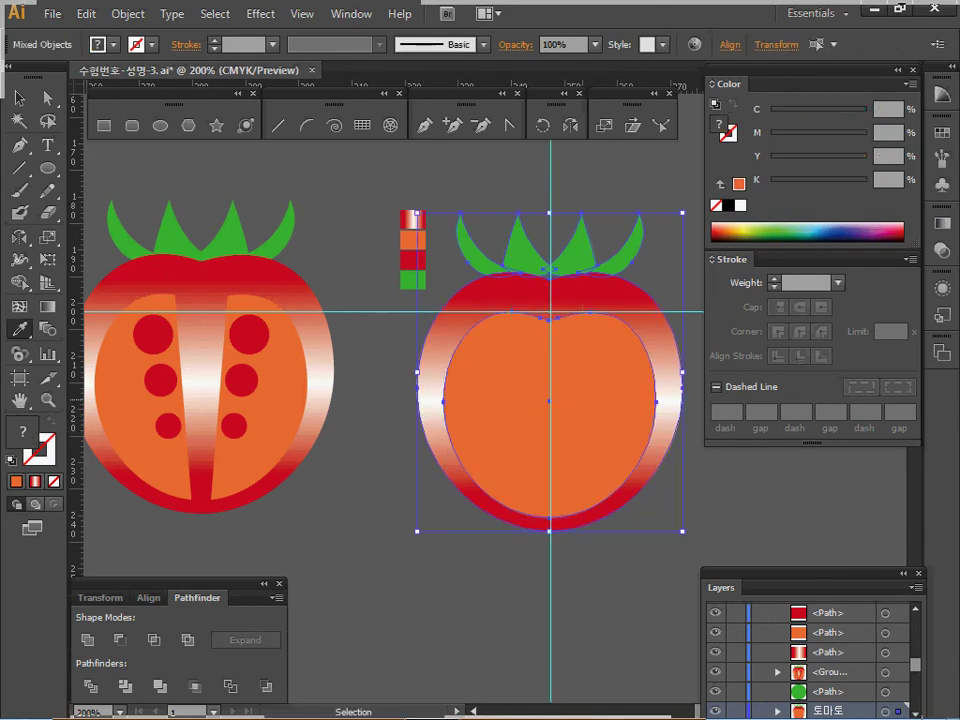
key("Right")
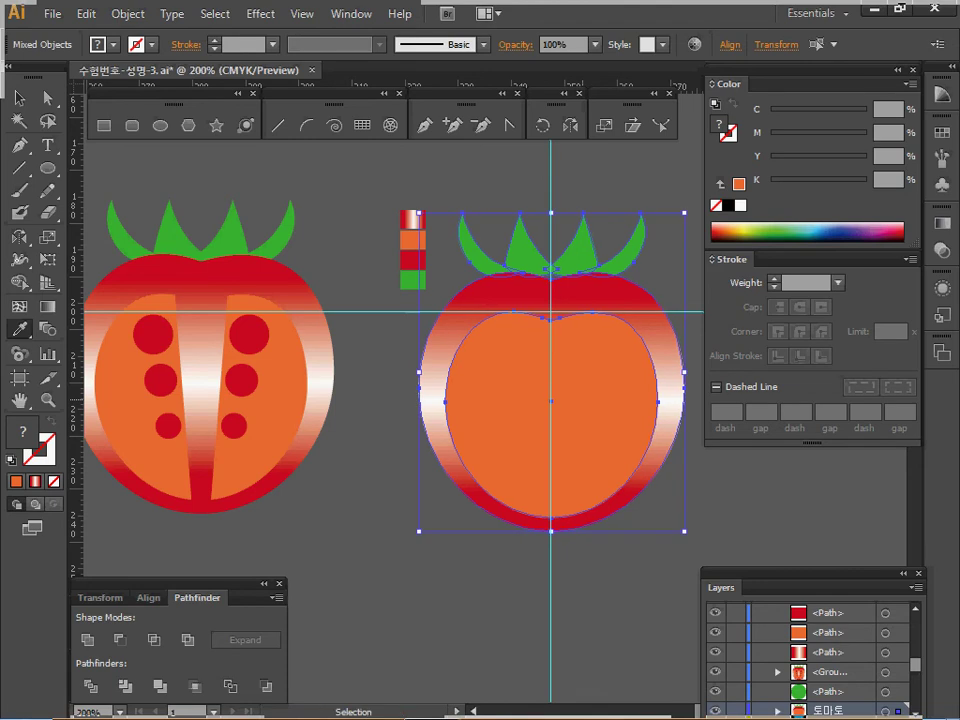
key("ctrl+shift+a")
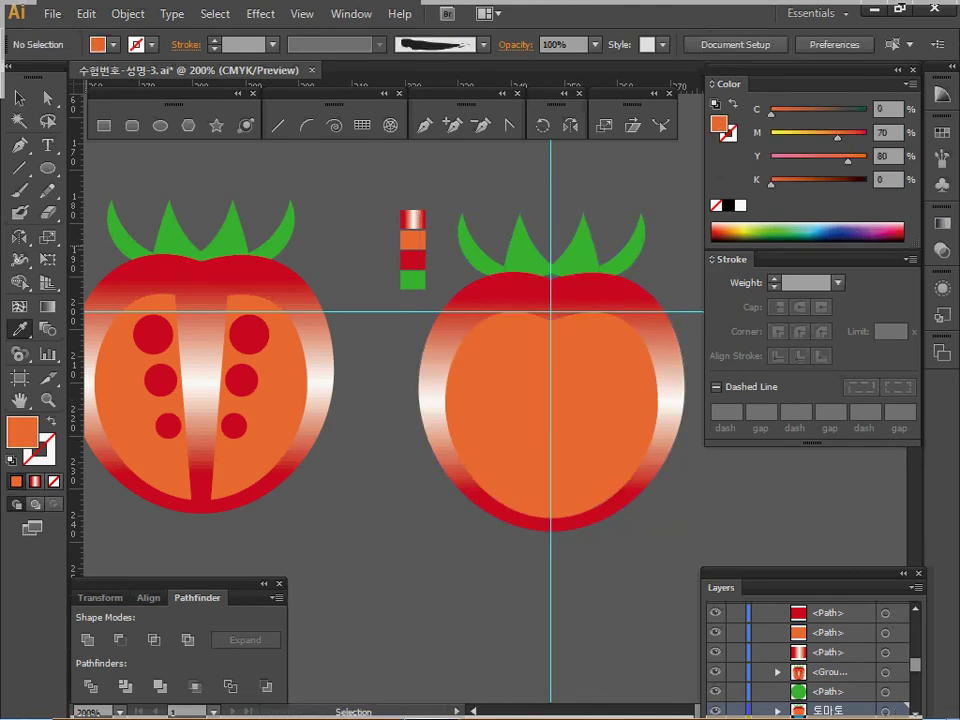
Draw a slanted line left of the guide from the tomato's upper edge to below its base, with a black 1 pt stroke and no fill
left_click(19, 169)
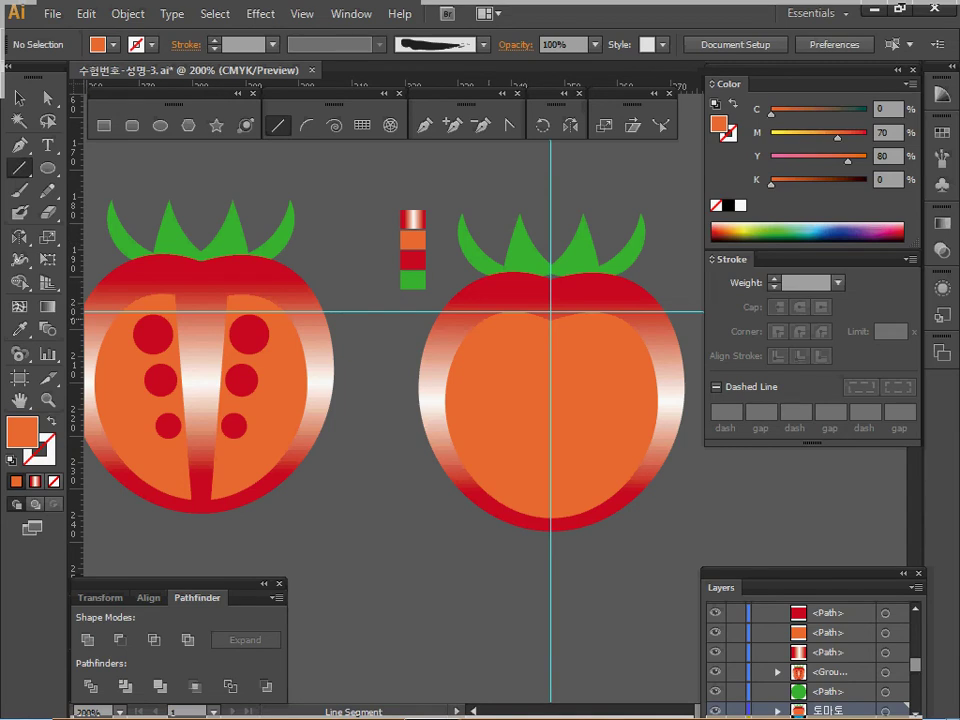
left_click_drag(510, 282, 543, 545)
left_click_drag(542, 532, 543, 546)
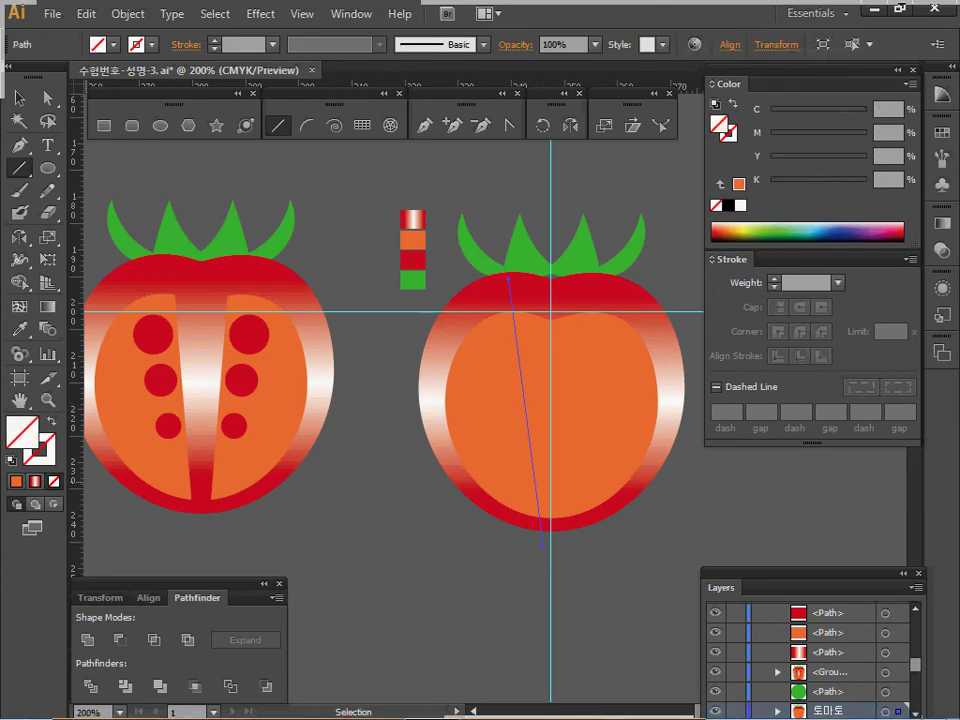
left_click(35, 482)
left_click(44, 455)
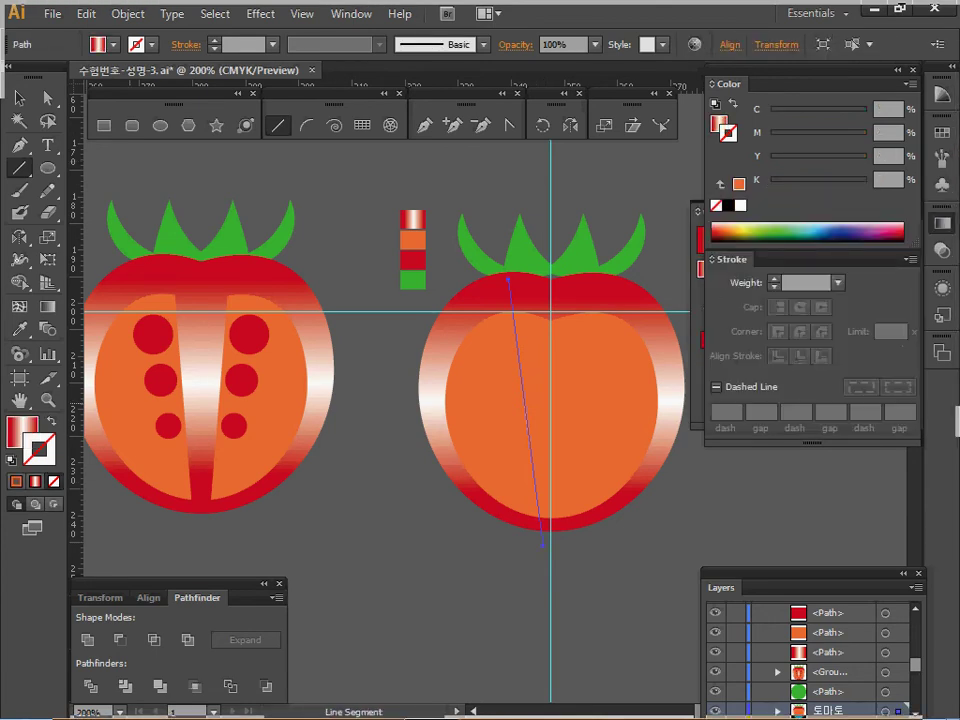
key("d")
key("slash")
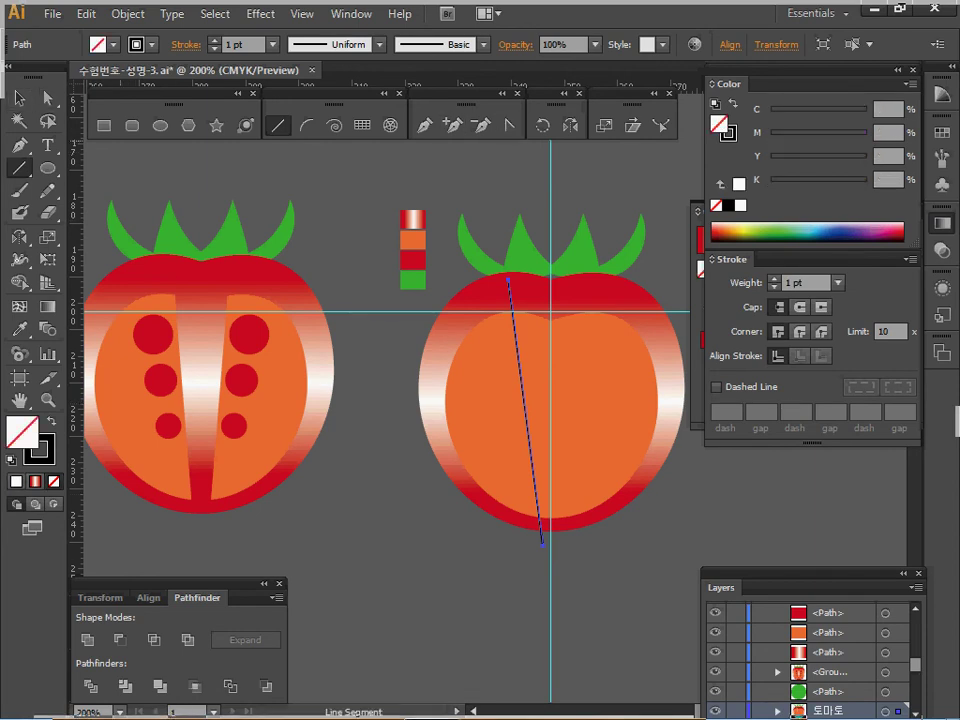
Reflect a copy of the slanted line across the vertical guide
key("o")
left_click(550, 342)
left_click_drag(551, 343, 544, 402)
left_click_drag(528, 540, 557, 543)
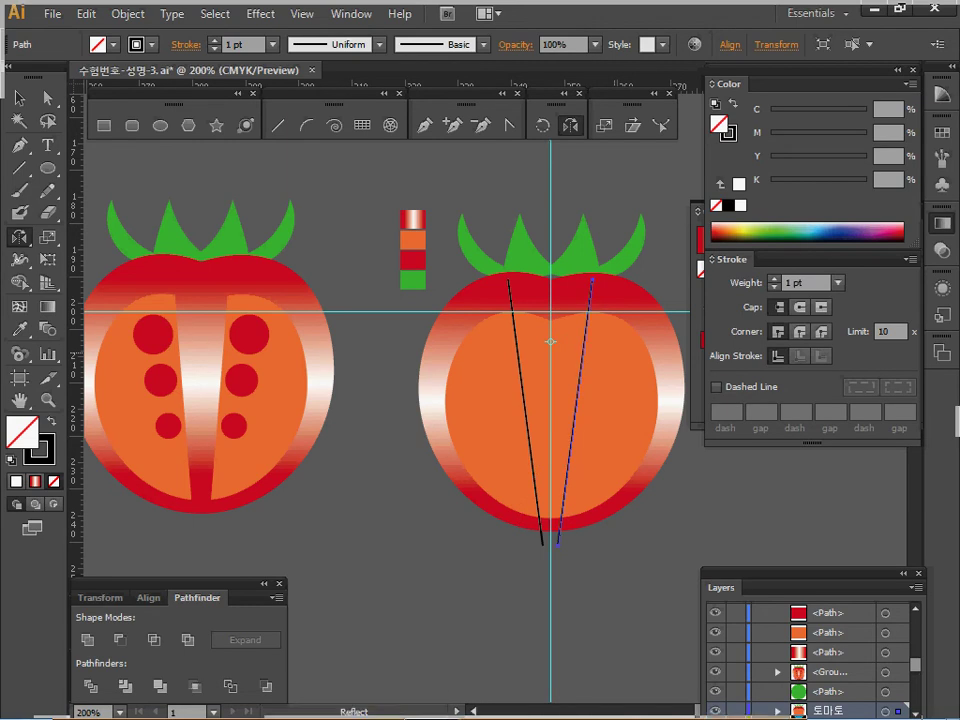
Divide the orange shape along both slanted lines and delete the middle wedge, leaving two orange segments
left_click(594, 440, "ctrl+shift")
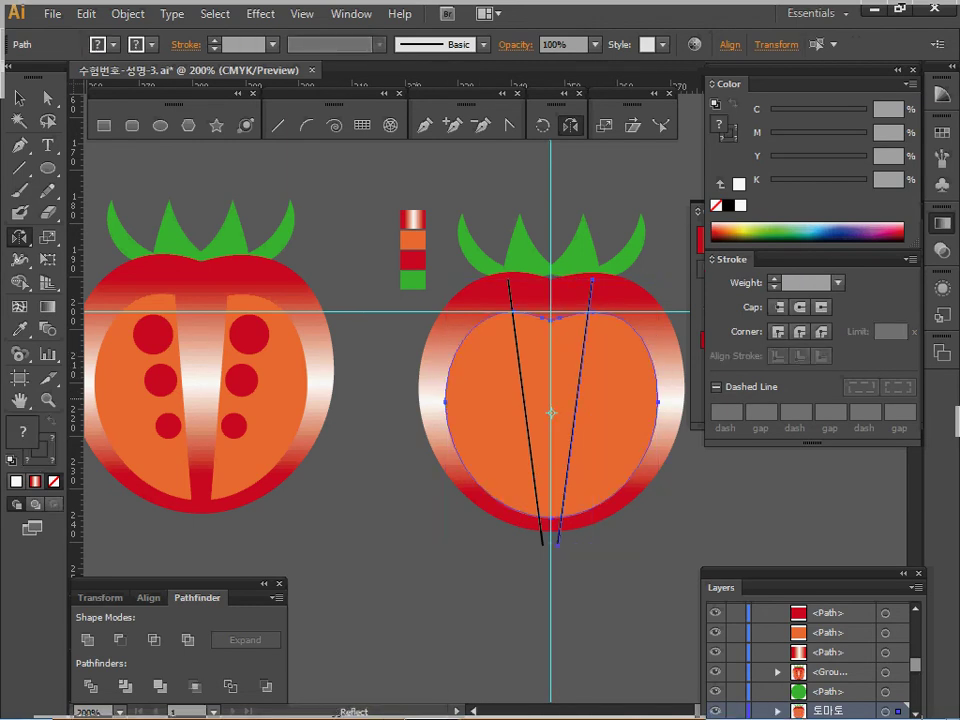
left_click(91, 686)
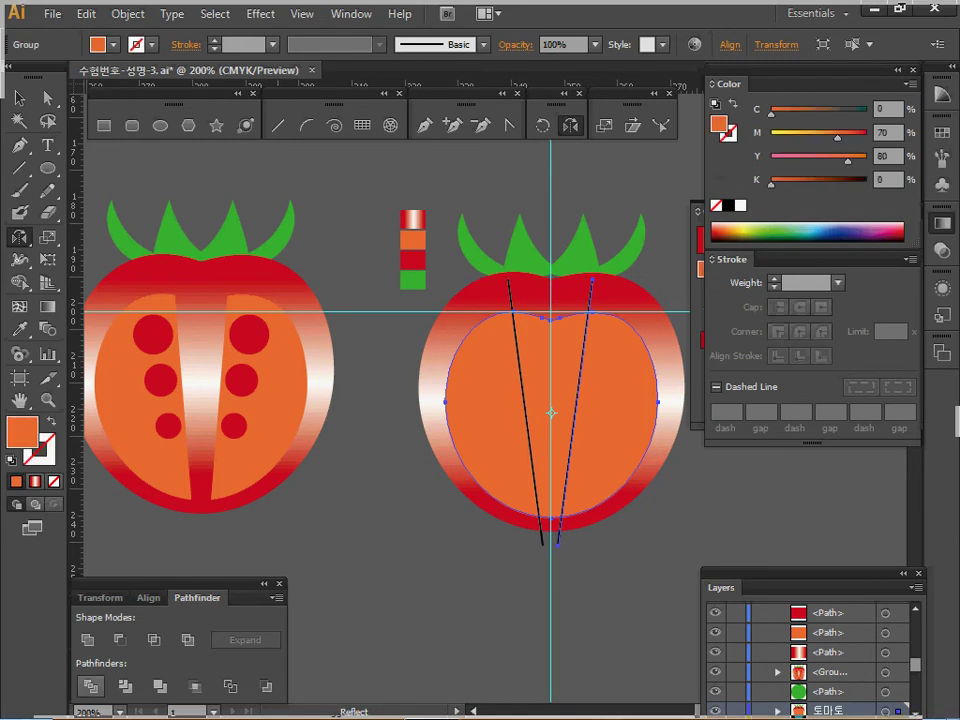
key("ctrl+z")
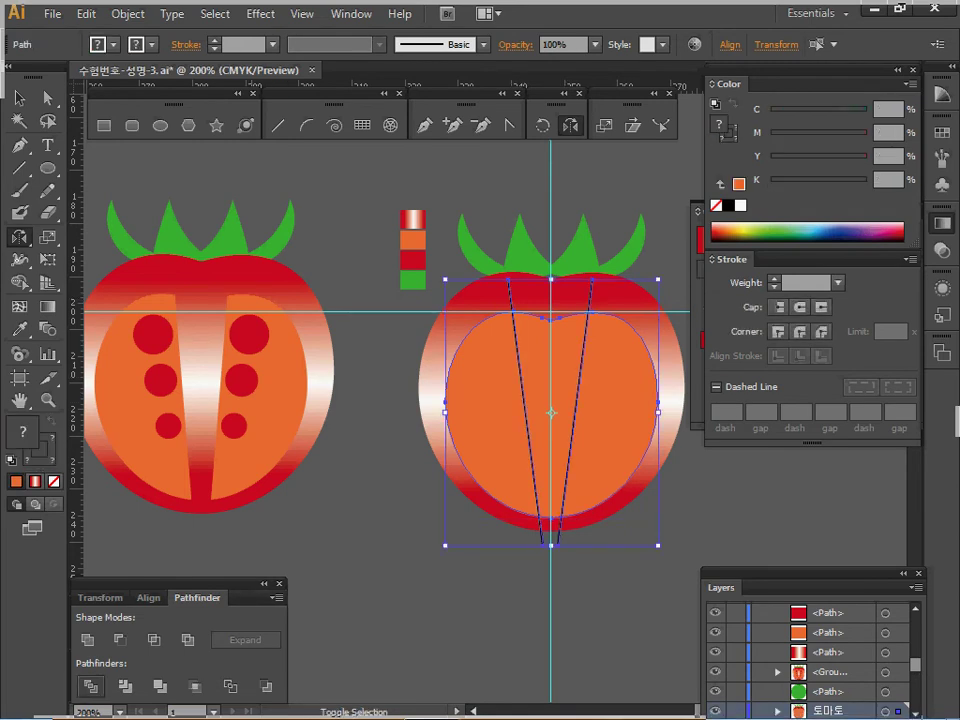
left_click(91, 686)
double_click(550, 375, "ctrl")
left_click(550, 372, "ctrl")
key("Delete")
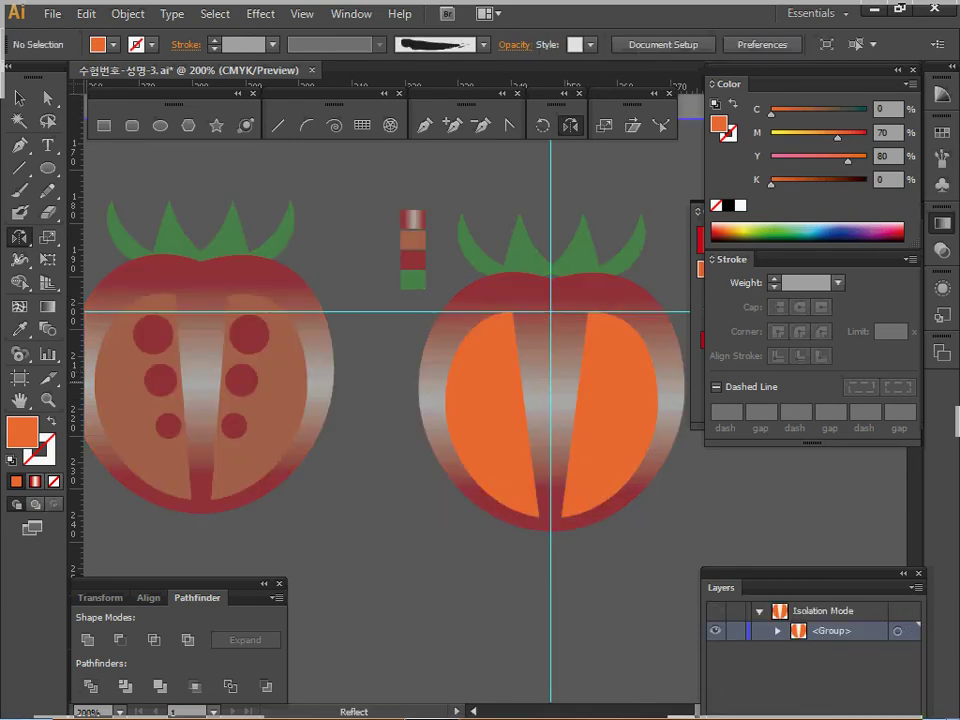
double_click(588, 572, "ctrl")
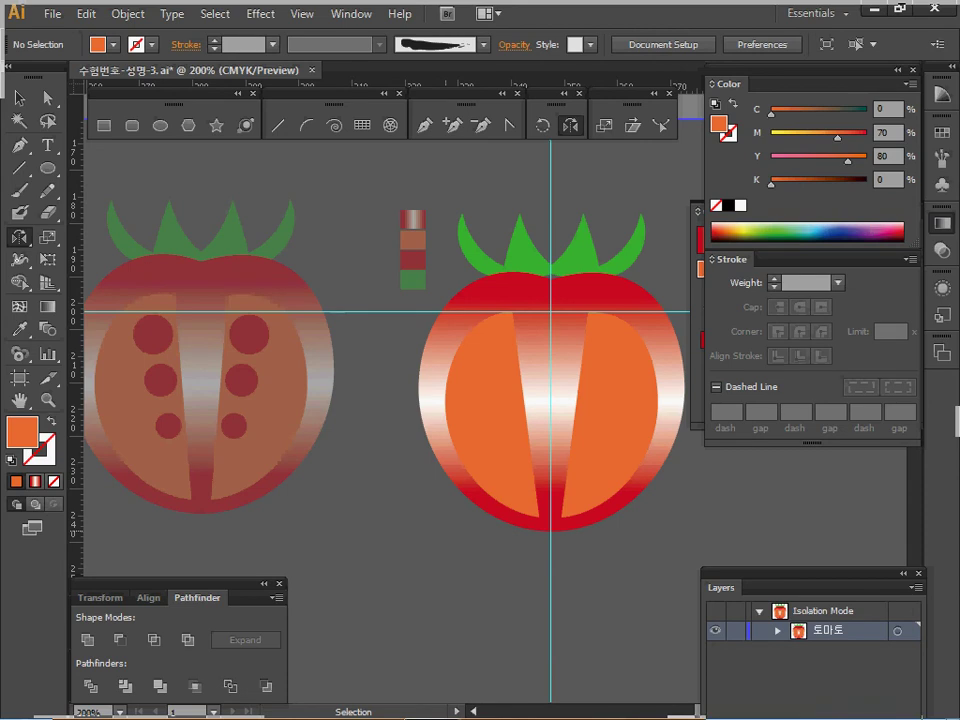
key("Escape")
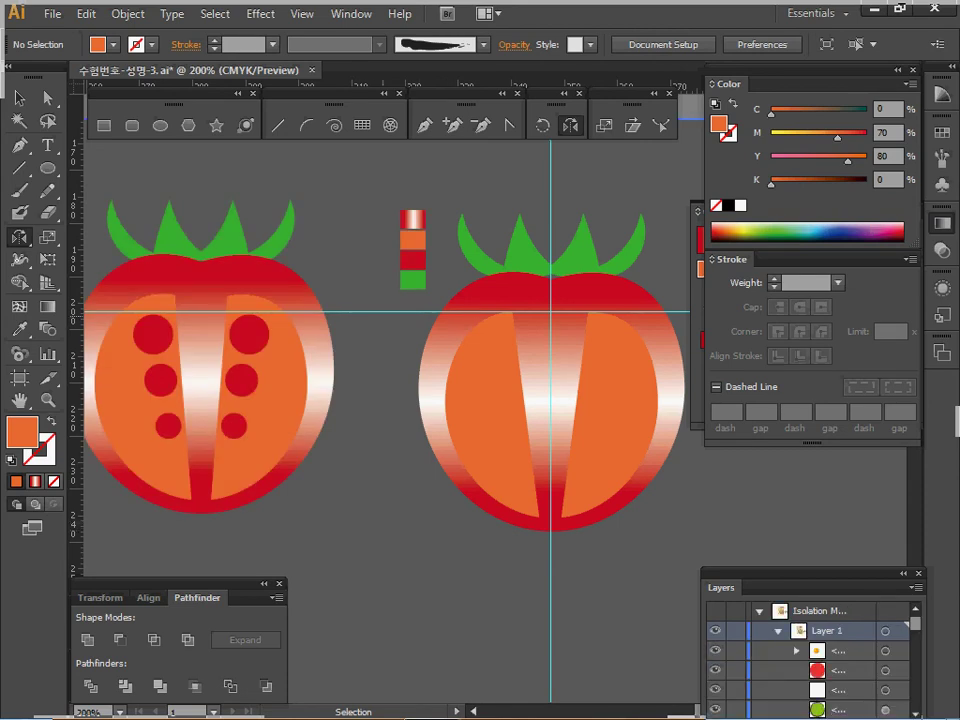
Draw three red circles of decreasing size down the tomato's left orange segment, using the red from the swatch squares
left_click(413, 260, "ctrl")
left_click(373, 243, "ctrl")
key("l")
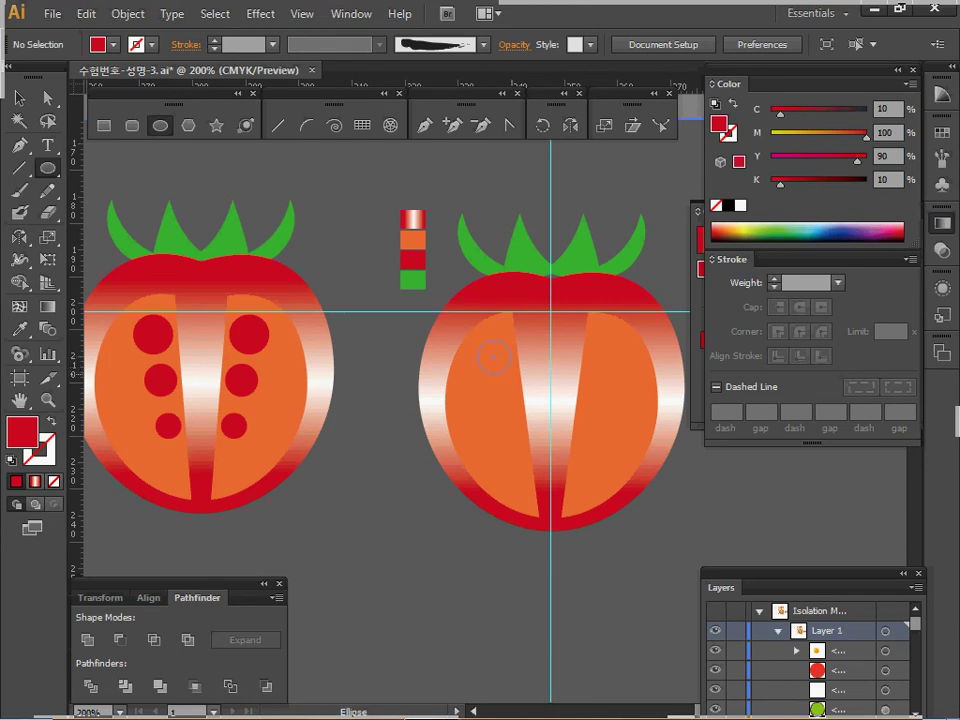
left_click_drag(493, 356, 510, 372)
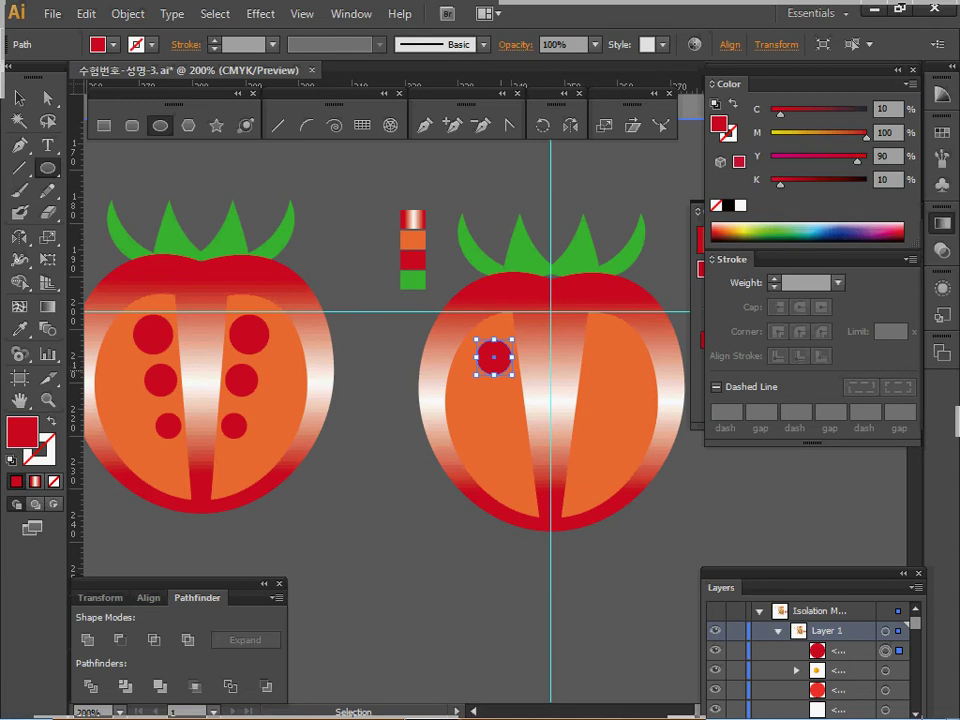
left_click_drag(504, 410, 513, 418)
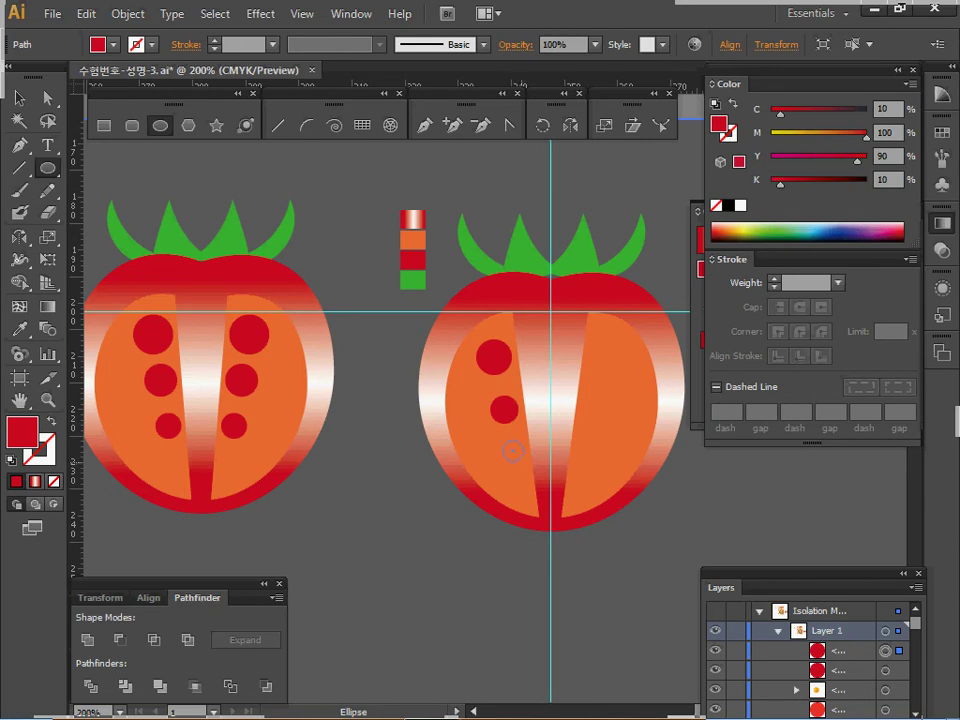
left_click_drag(507, 446, 505, 406)
Reflect a copy of the three red circles across the vertical guide onto the right orange segment
left_click(505, 405, "shift")
left_click(494, 356, "shift")
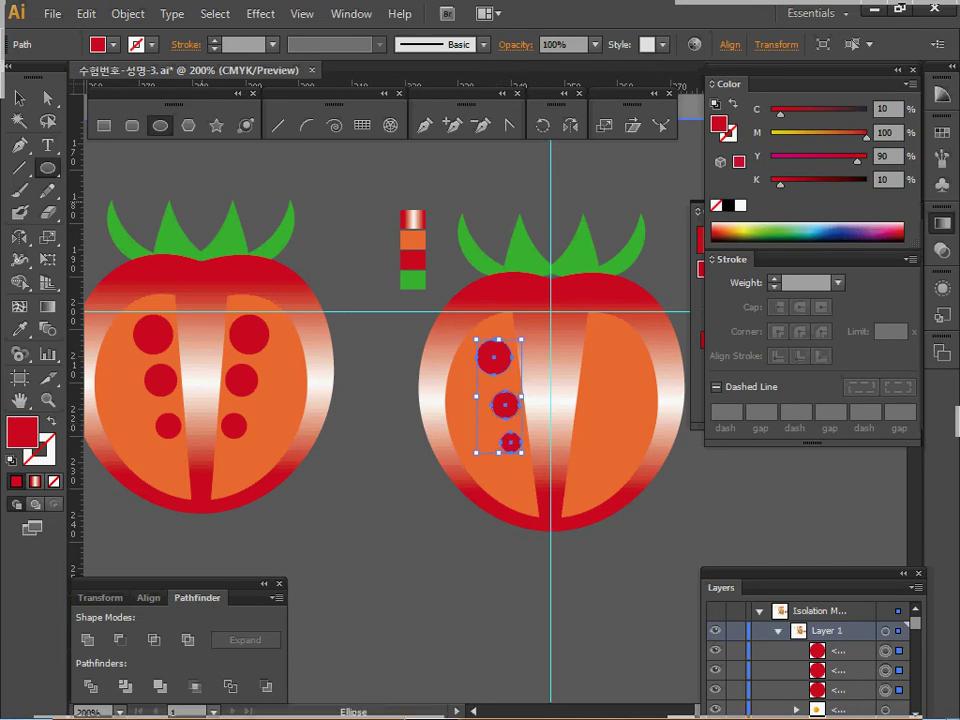
key("o")
left_click(550, 352)
left_click(550, 388, "alt+shift")
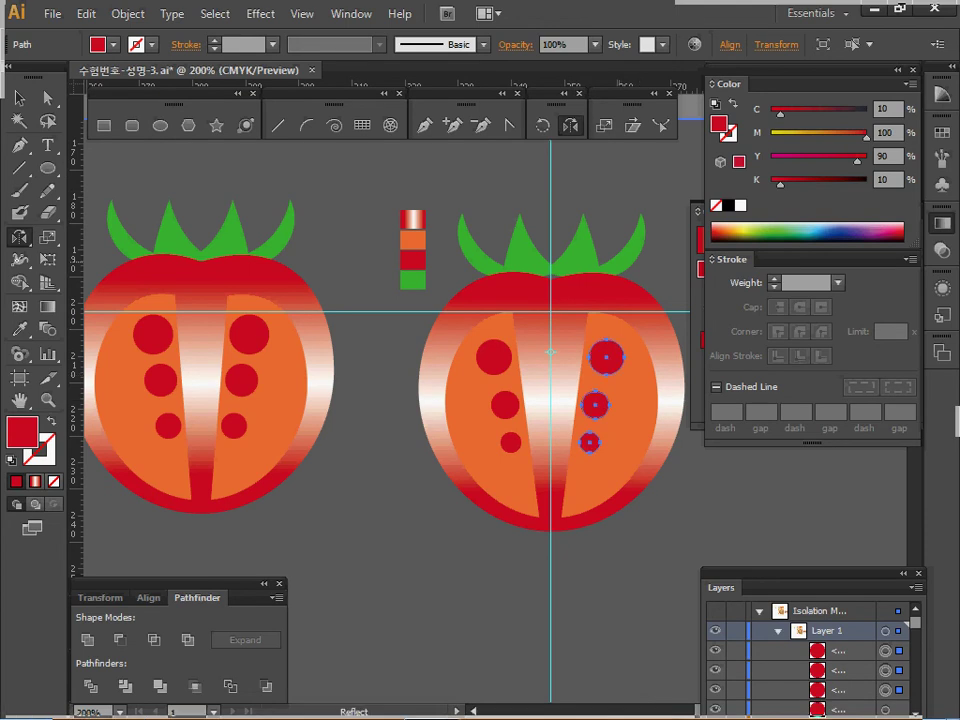
Delete the newly drawn tomato on the vertical guide together with its colour swatch squares, keeping the other tomato
key("v")
left_click_drag(466, 277, 690, 540)
key("Delete")
Group all parts of the remaining tomato and move it onto the red circle of the plate, overlapping the egg white
left_click(375, 416, "ctrl+alt")
left_click(395, 413, "ctrl+alt")
left_click(442, 407, "ctrl+alt")
left_click(488, 398, "ctrl+alt")
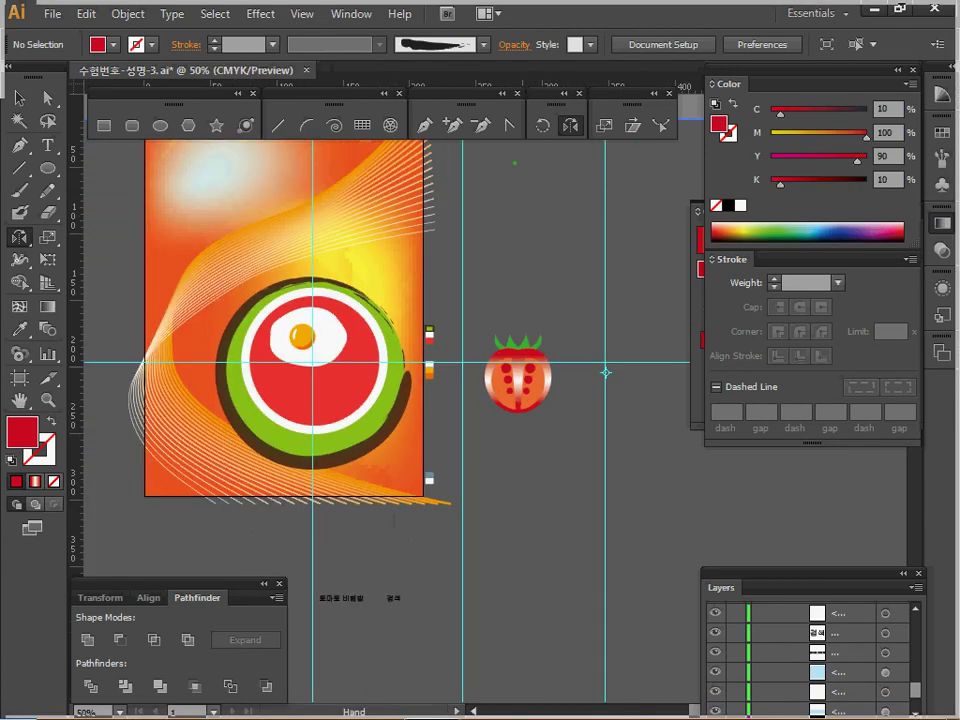
left_click_drag(488, 398, 383, 368)
left_click(19, 98)
left_click_drag(384, 275, 453, 391)
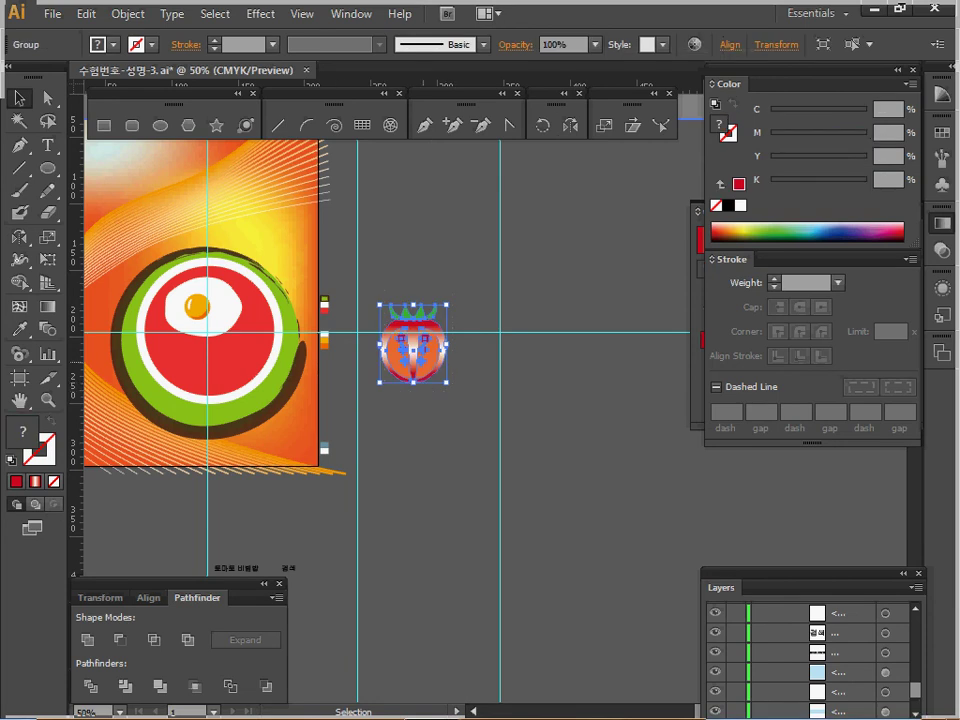
key("ctrl+g")
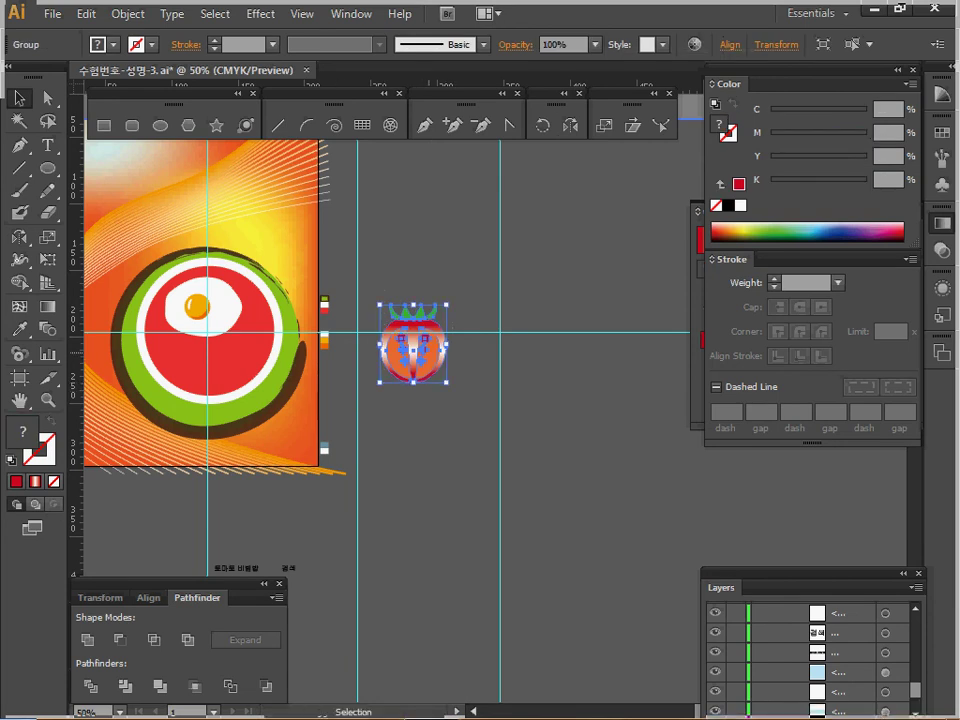
left_click_drag(412, 345, 228, 345)
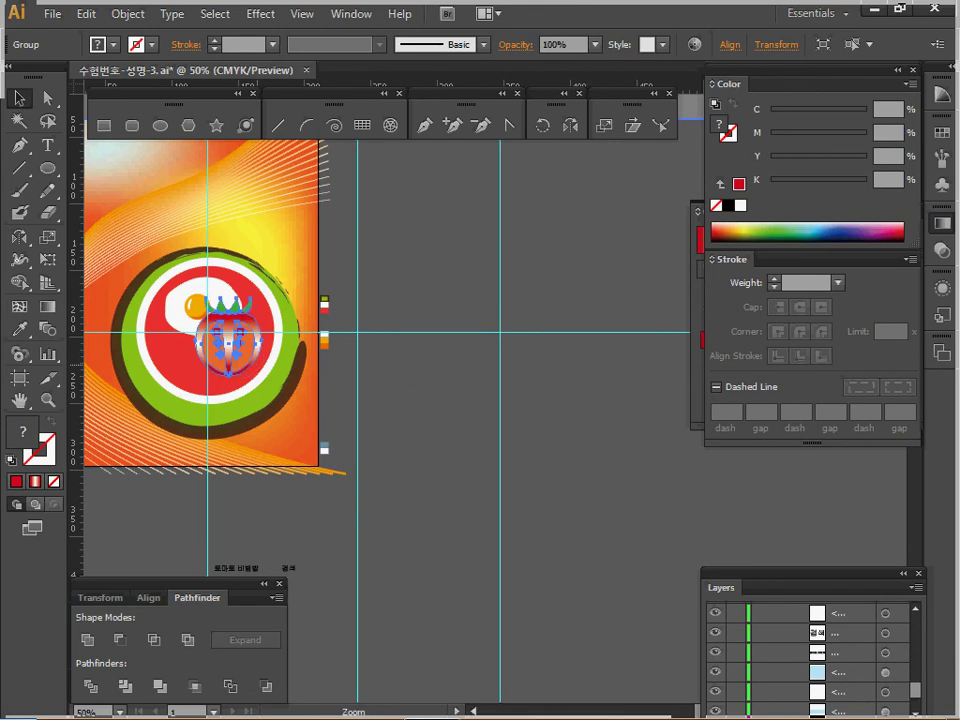
Rotate the tomato group on the plate by -45°
left_click(250, 355, "ctrl")
left_click(446, 381, "ctrl")
left_click_drag(446, 381, 282, 346)
left_click_drag(340, 366, 339, 366)
key("v")
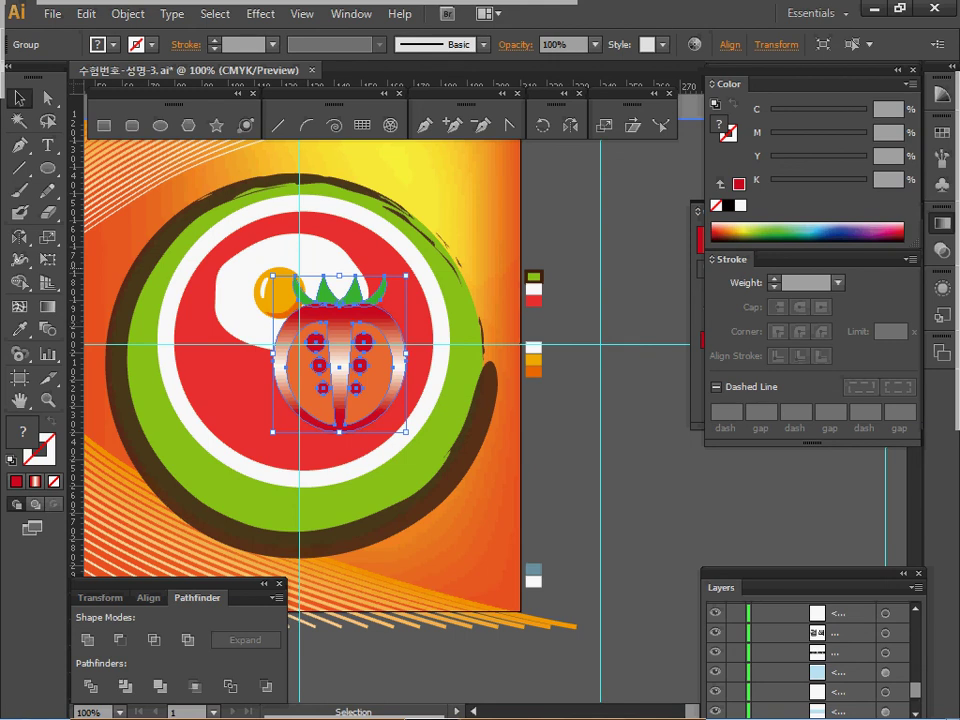
left_click(542, 125)
double_click(542, 125)
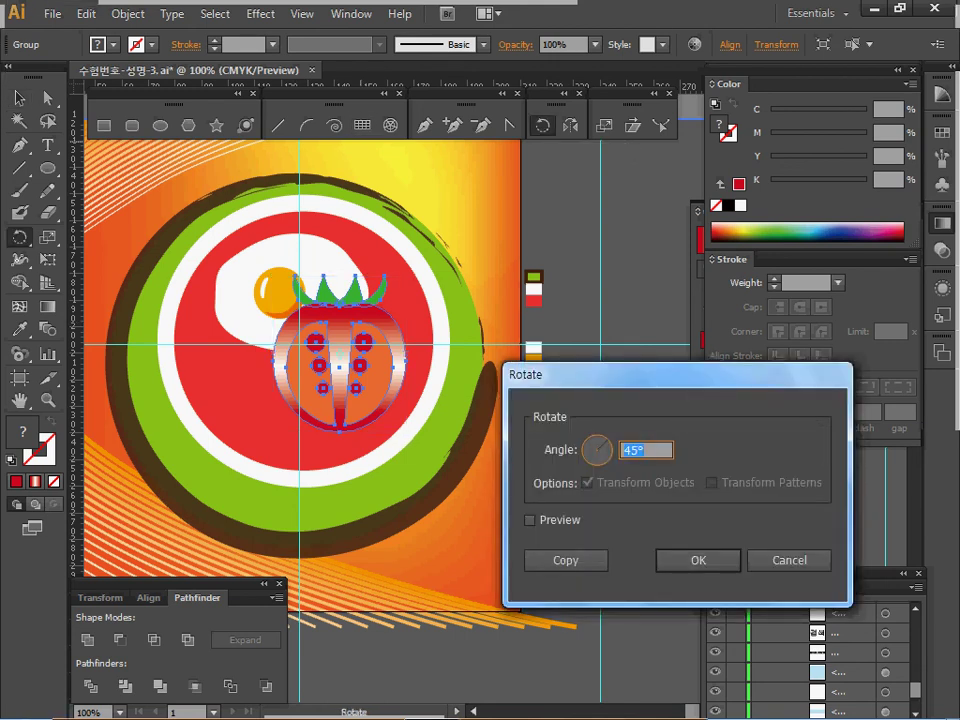
type("-45")
key("Tab")
key("space")
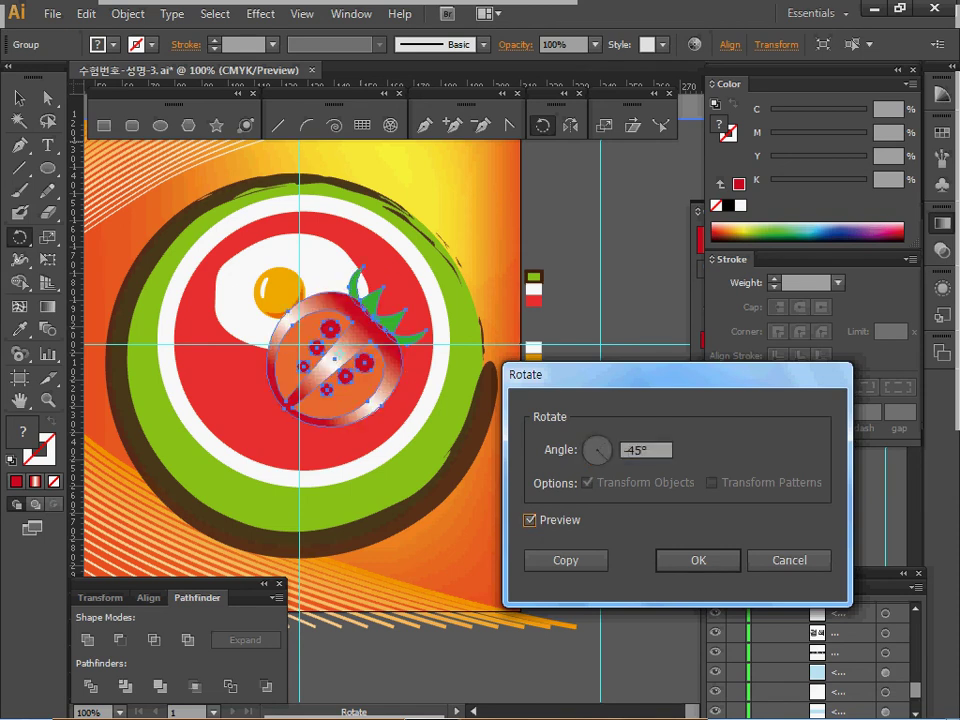
key("Tab")
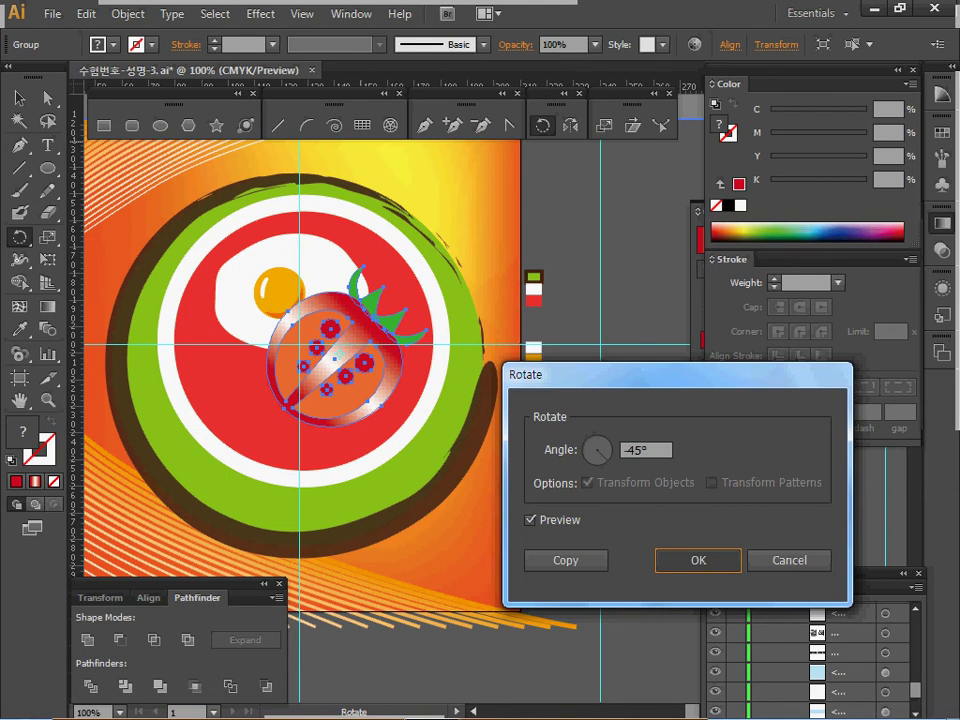
key("Return")
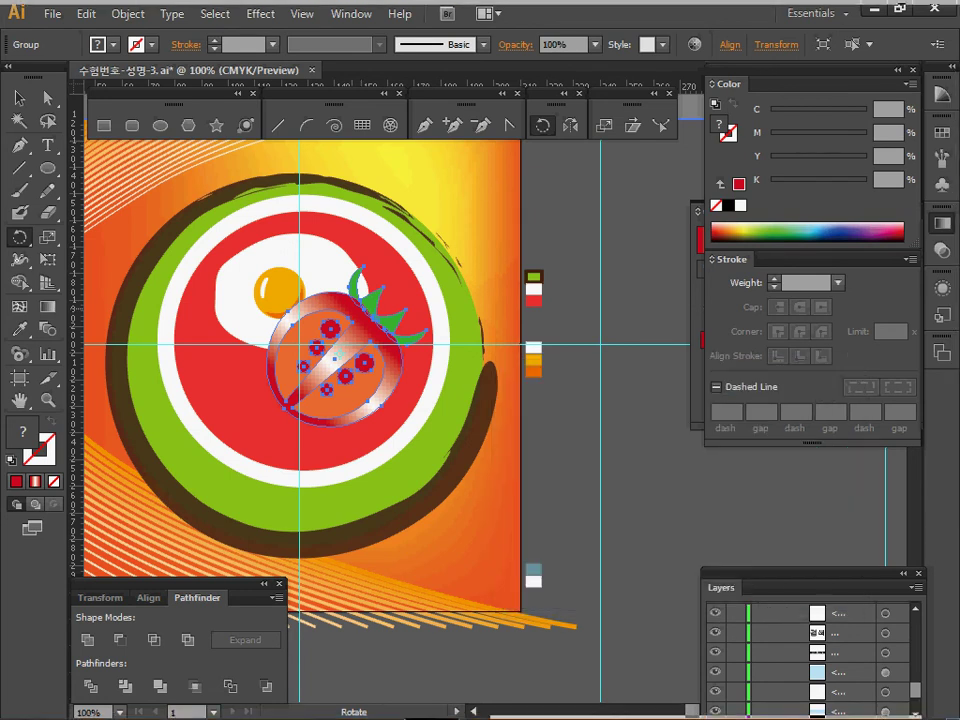
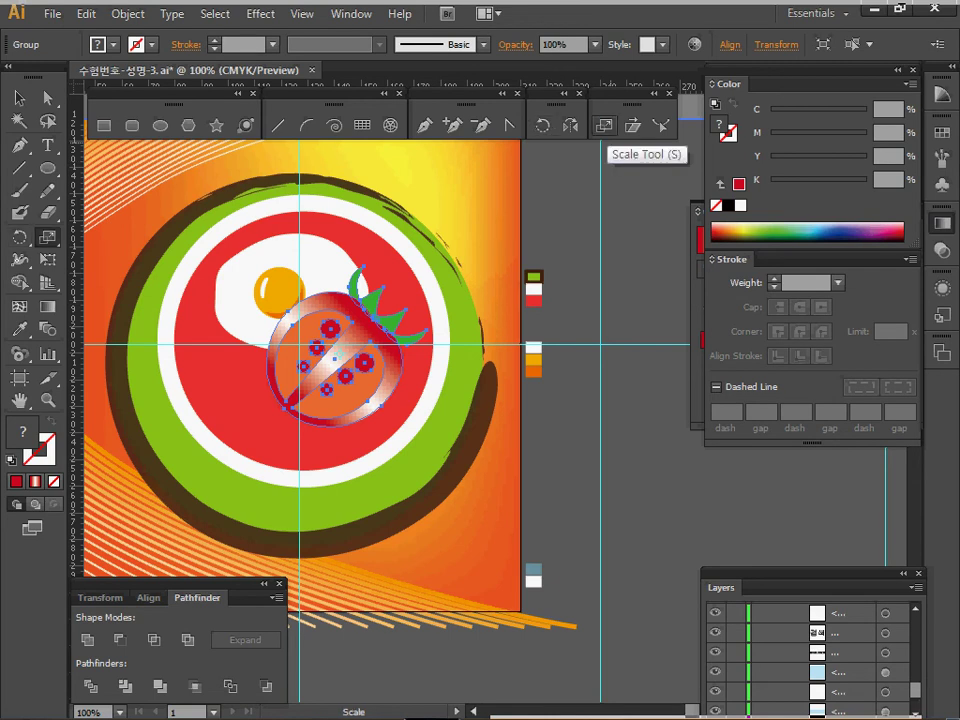
Make a copy of the tomato scaled uniformly to 70% and place it left of the original on the plate
double_click(604, 125)
type("70")
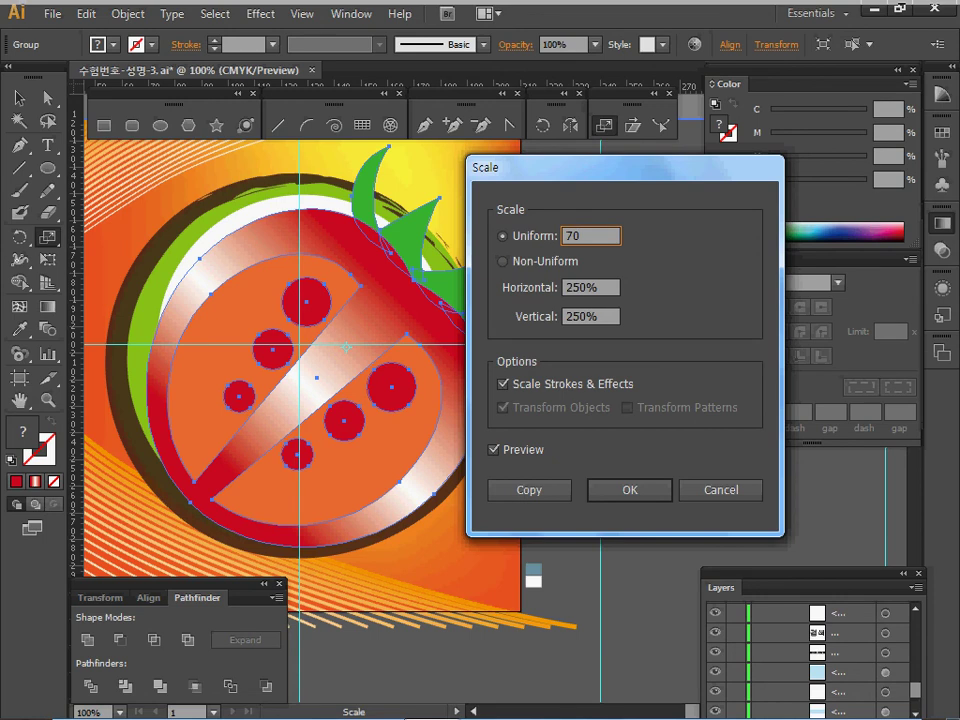
key("Return")
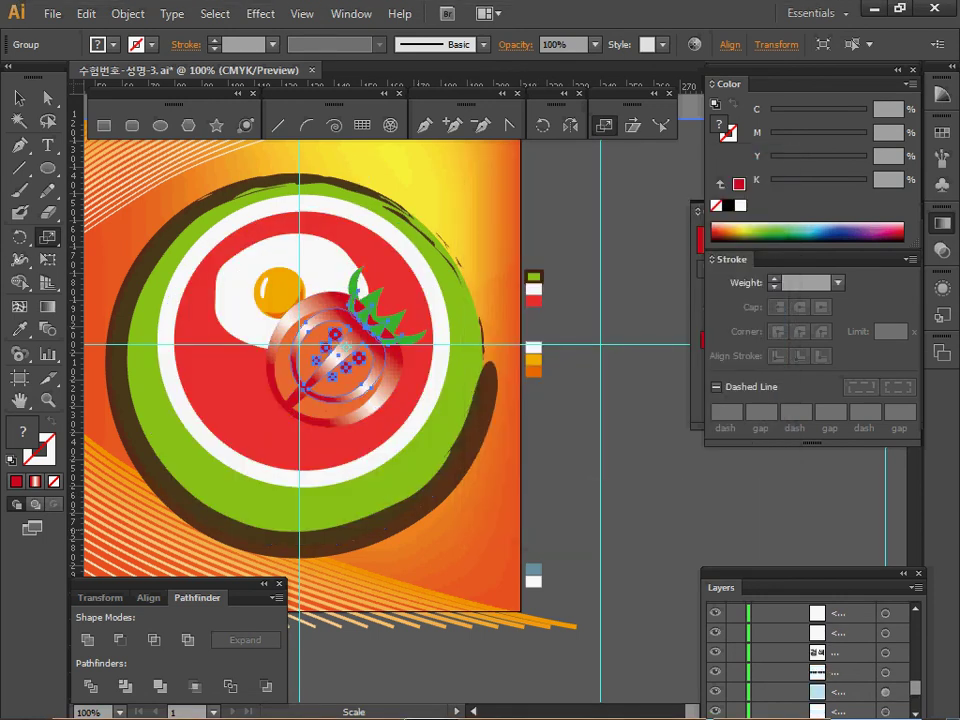
left_click_drag(337, 362, 257, 362)
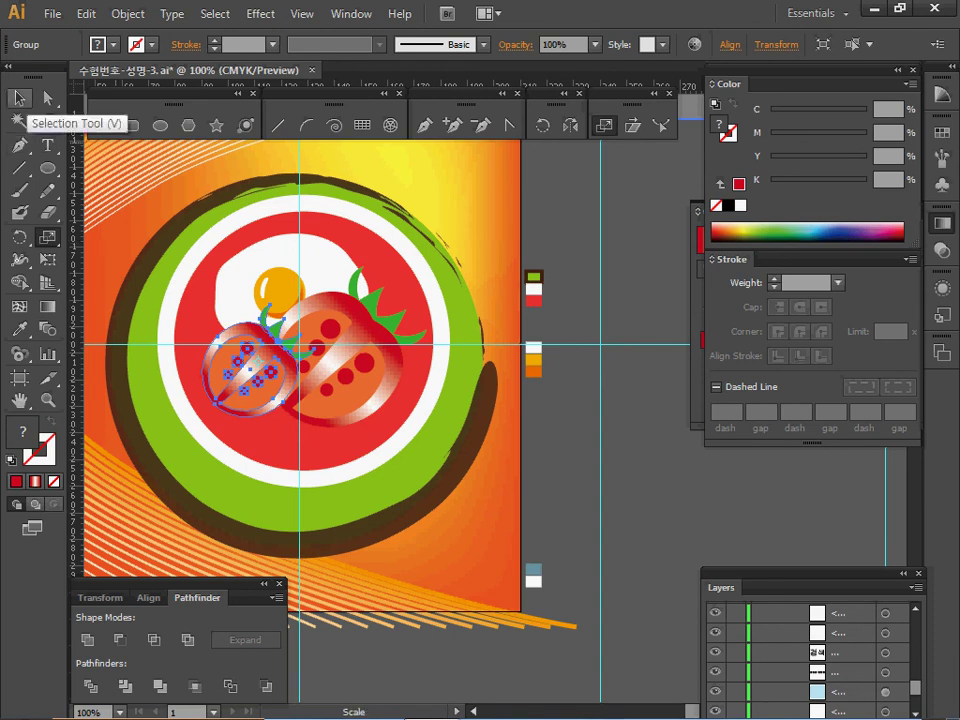
Rotate the smaller tomato counterclockwise so its leaves point up and left, and position it against the large tomato
left_click(18, 97)
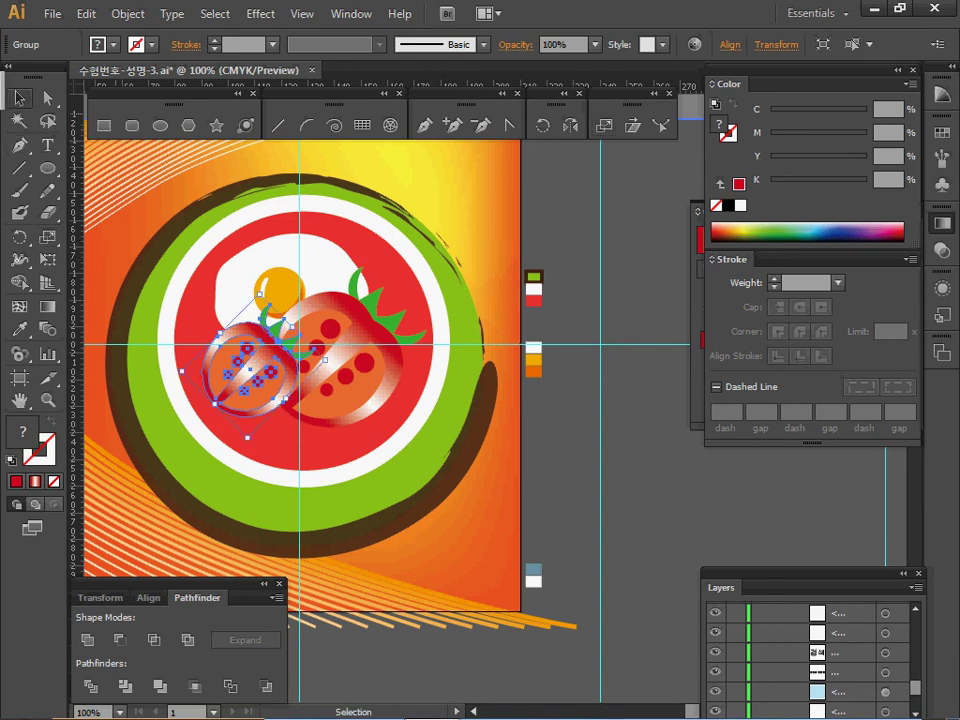
left_click_drag(262, 290, 173, 338)
left_click_drag(250, 370, 230, 372)
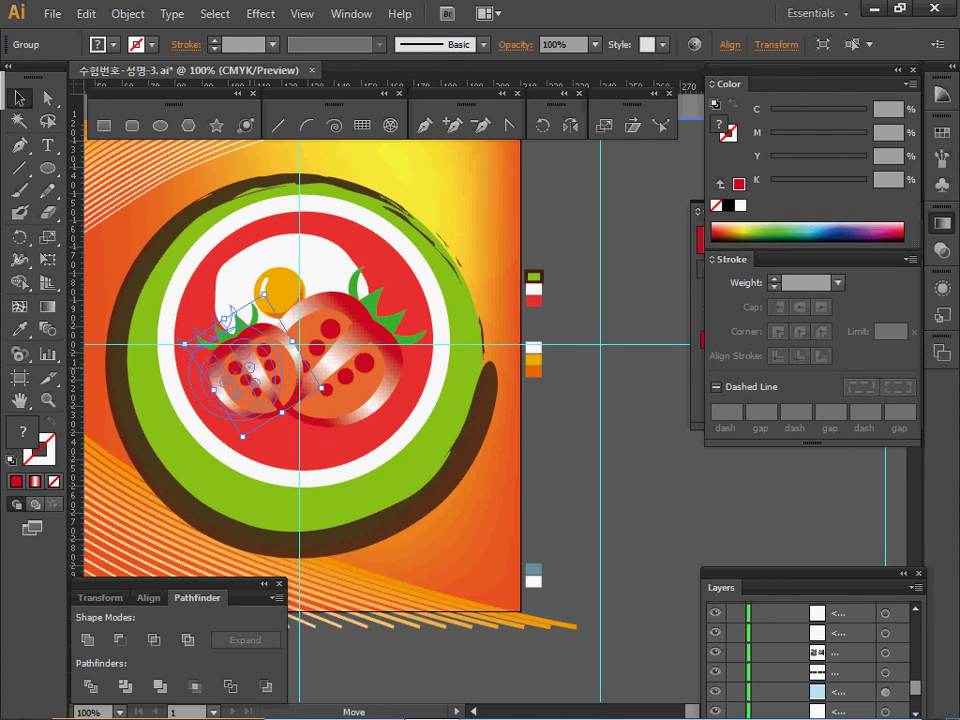
left_click_drag(228, 316, 208, 318)
left_click_drag(232, 370, 234, 377)
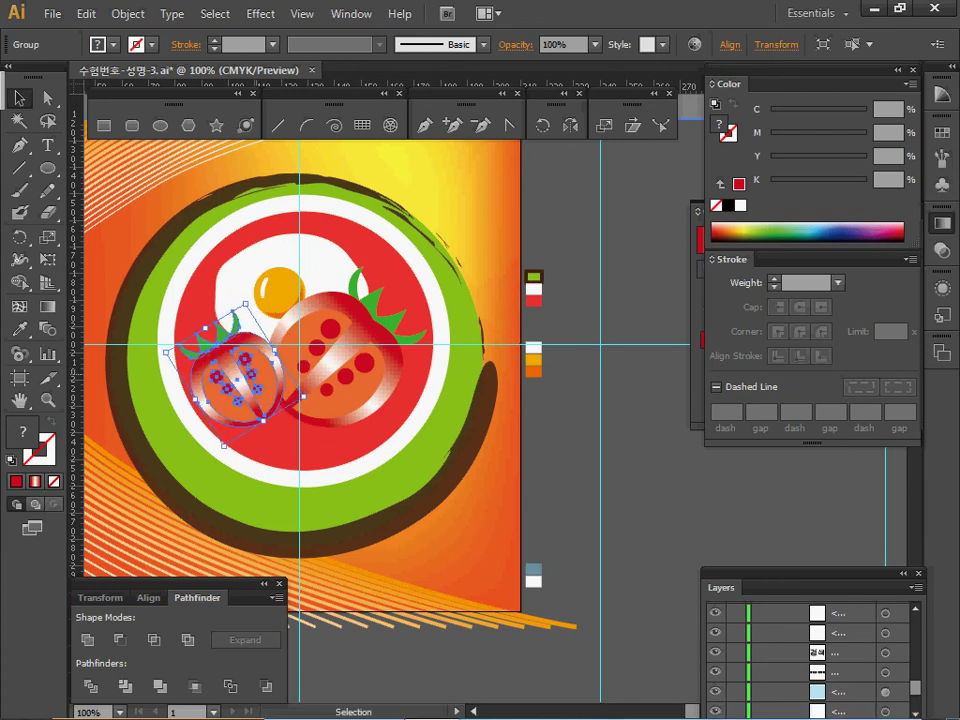
Apply a Multiply drop shadow to the plate's red circle with 75% opacity, 2 mm X and Y offsets and 1 mm blur
key("a")
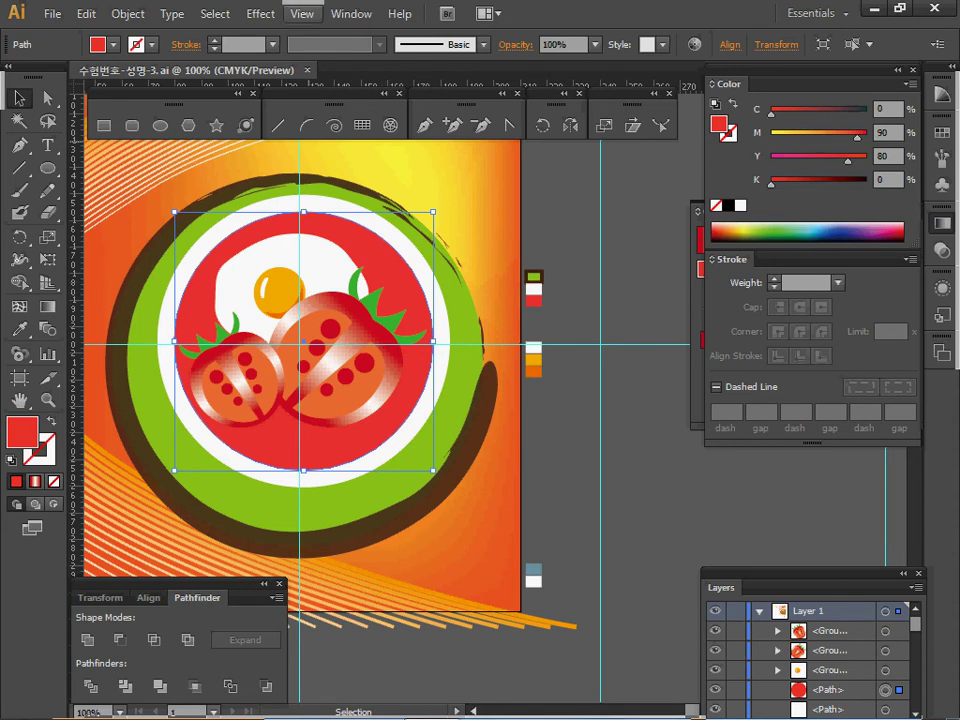
left_click(260, 13)
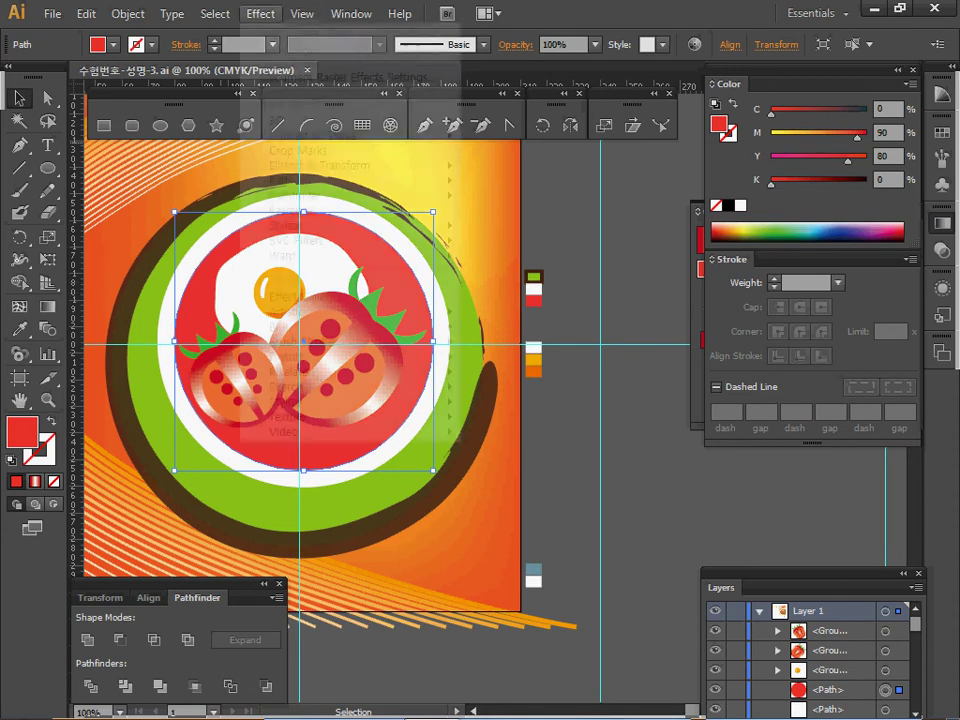
mouse_move(350, 226)
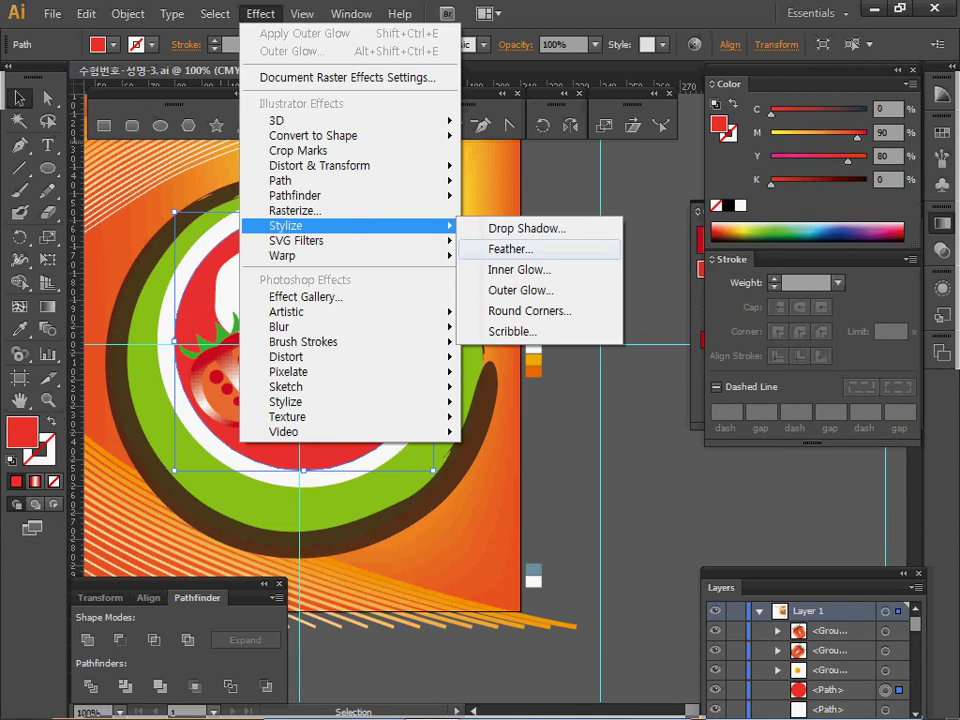
left_click(527, 228)
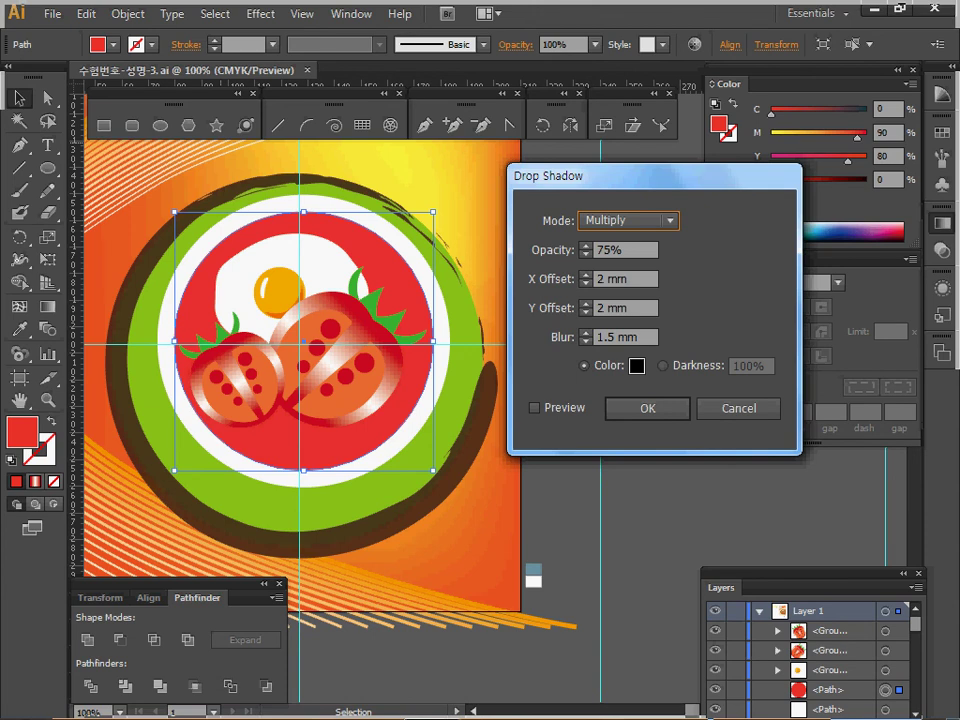
left_click(586, 341)
left_click(648, 408)
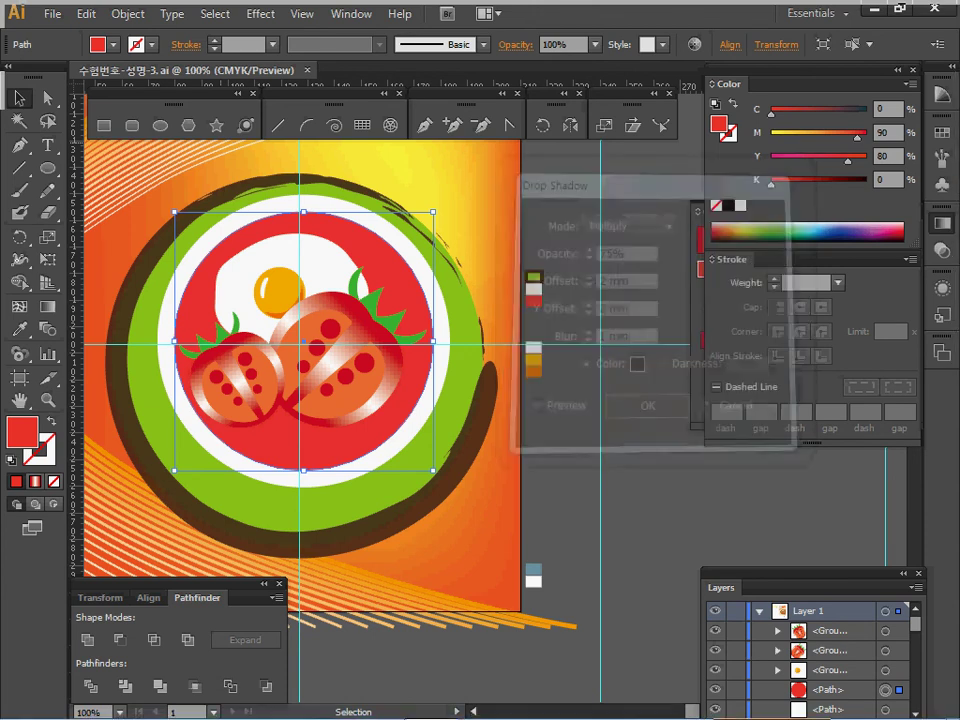
Save the document and deselect the red circle
left_click(52, 14)
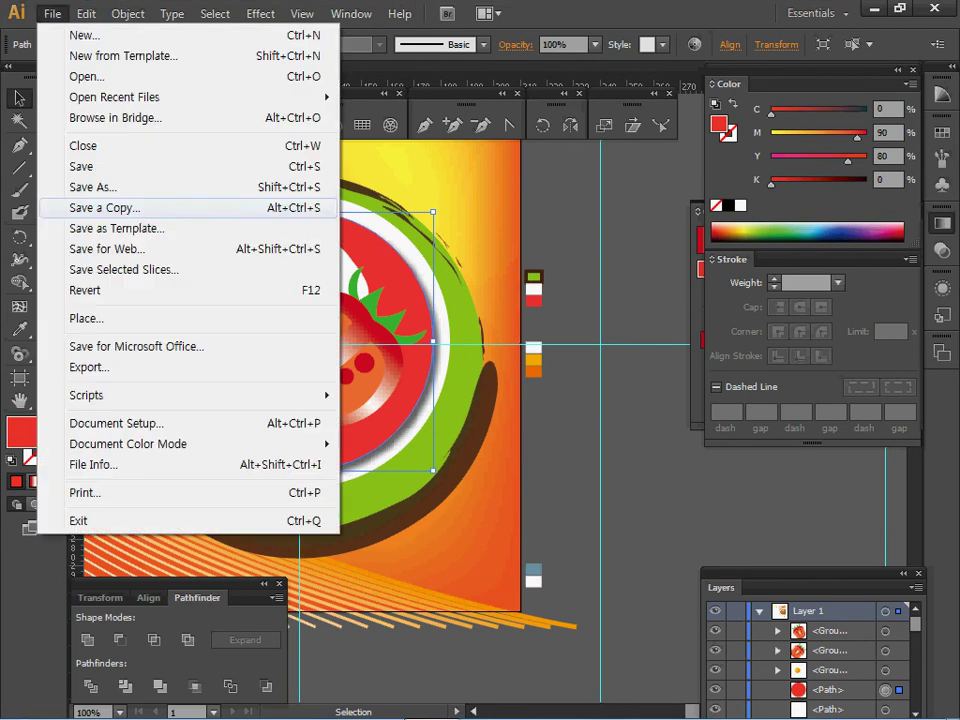
left_click(100, 167)
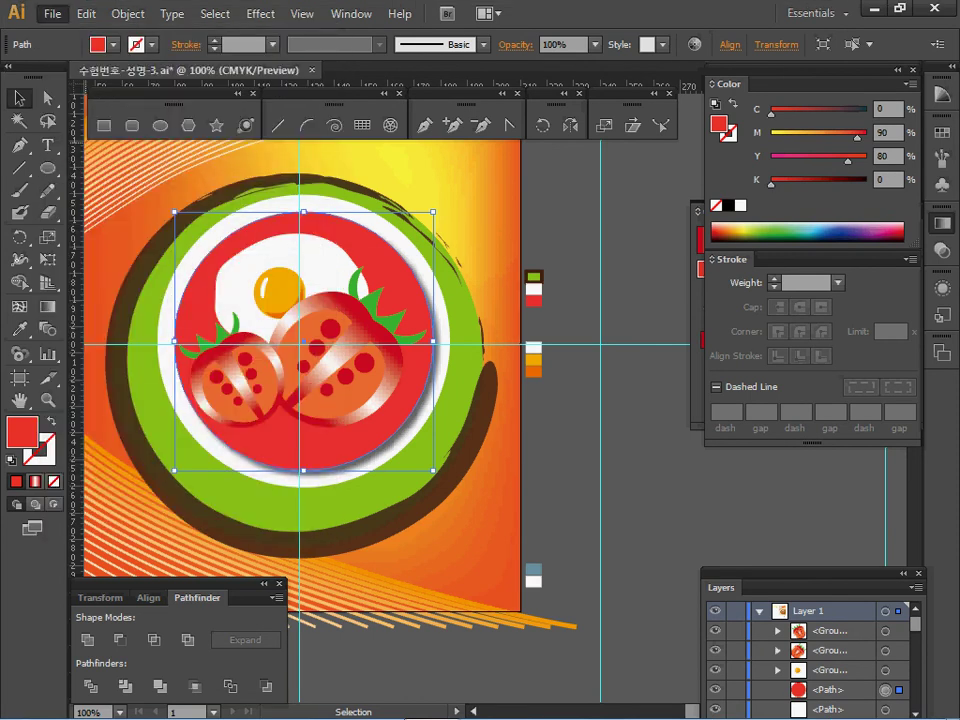
key("ctrl+shift+a")
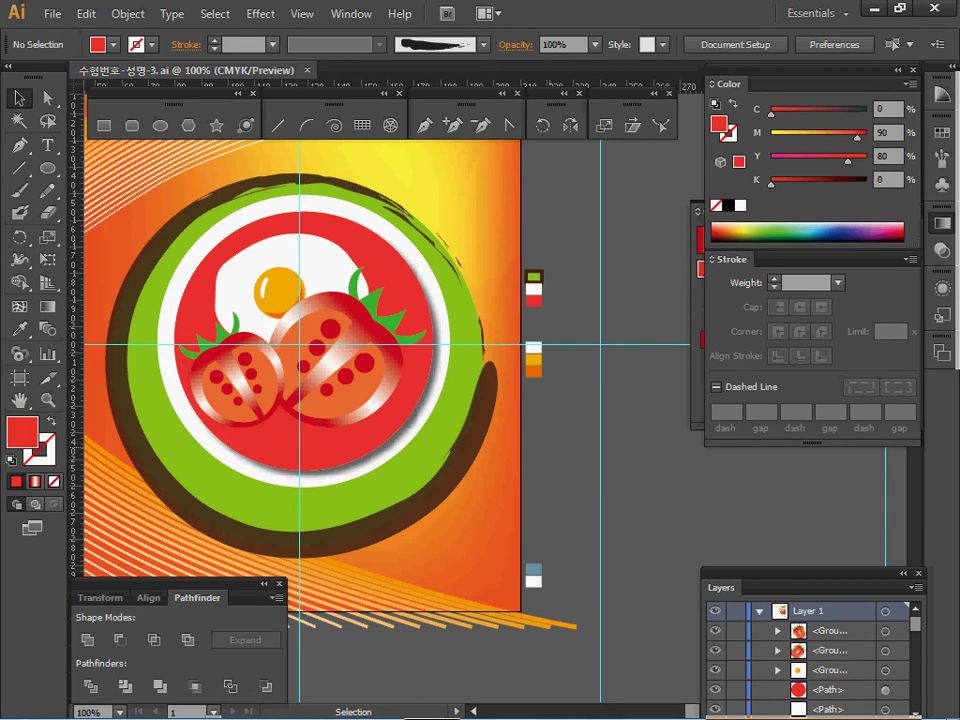
Take the light blue fill from the swatch beside the page and view the artwork in outline over the reference layer
left_click(484, 568, "ctrl")
left_click(486, 432, "ctrl")
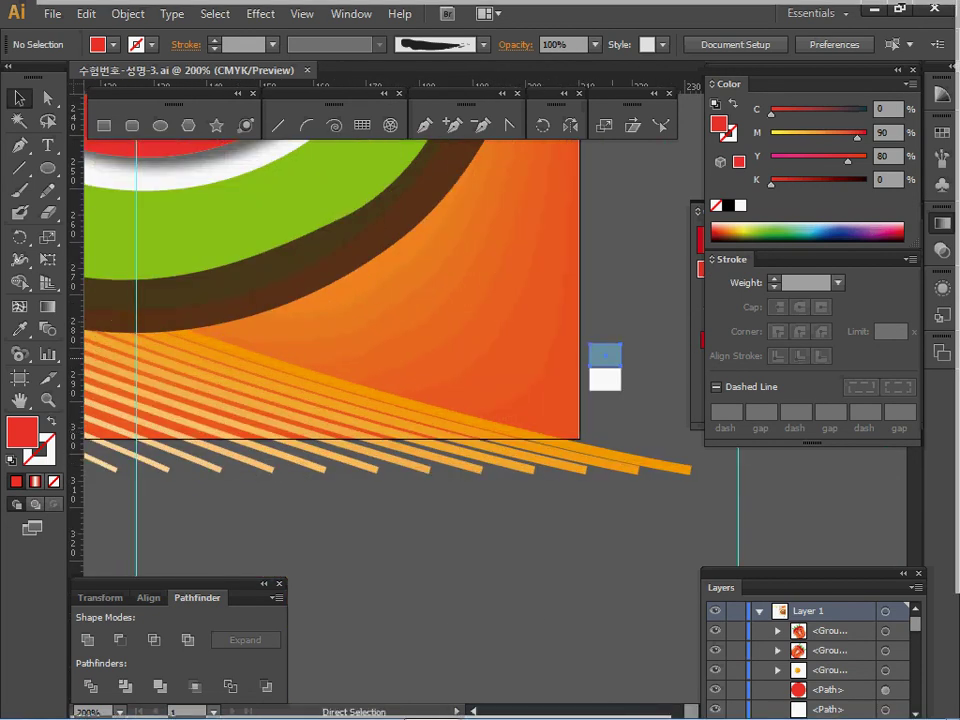
left_click(605, 358, "ctrl")
left_click(103, 125)
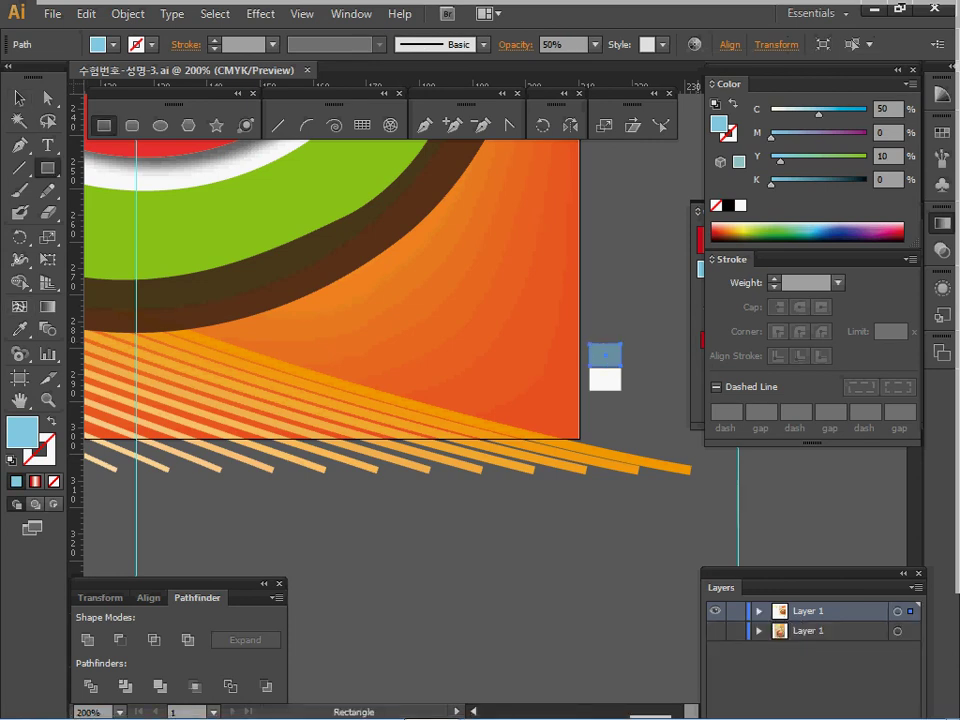
key("ctrl+y")
key("ctrl+y")
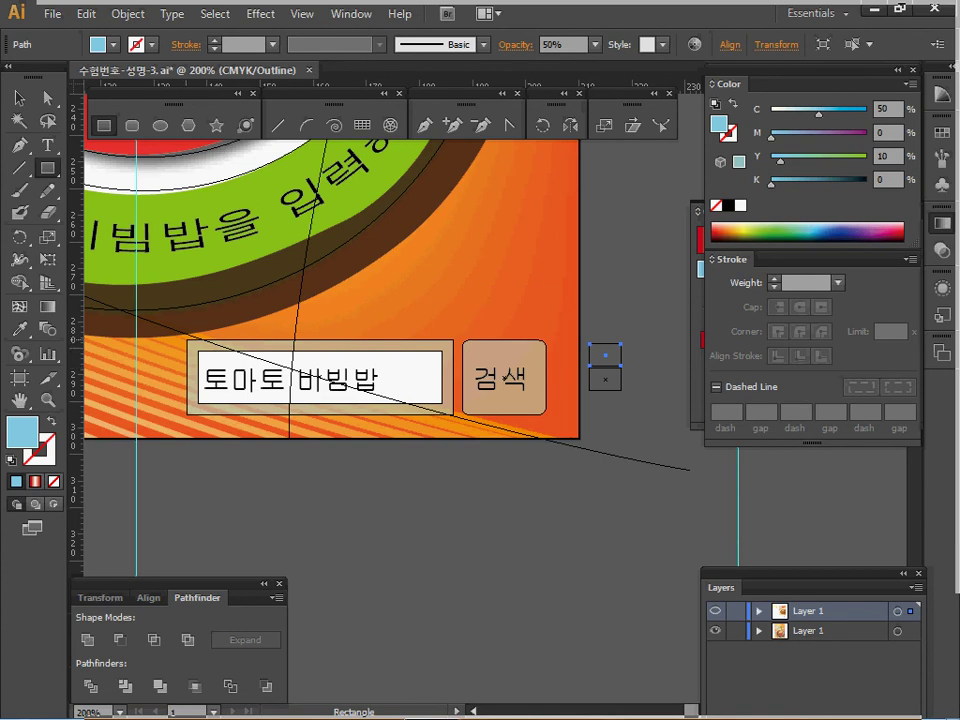
Draw a 50 × 14 mm light blue rectangle, align it with the reference search box and return to normal preview
left_click(504, 378)
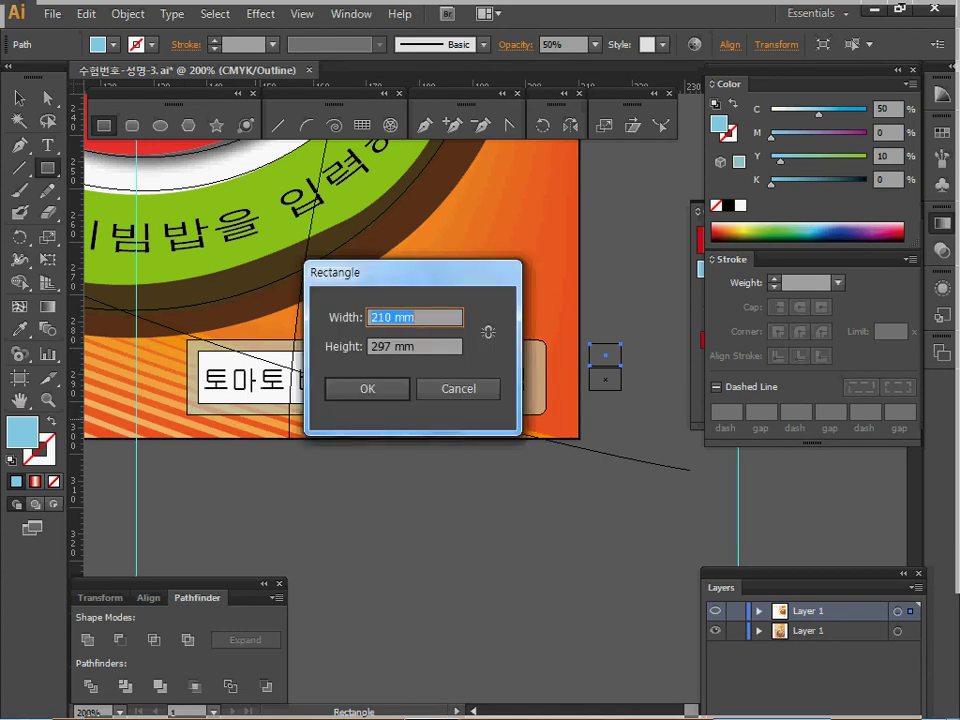
type("50")
key("Tab")
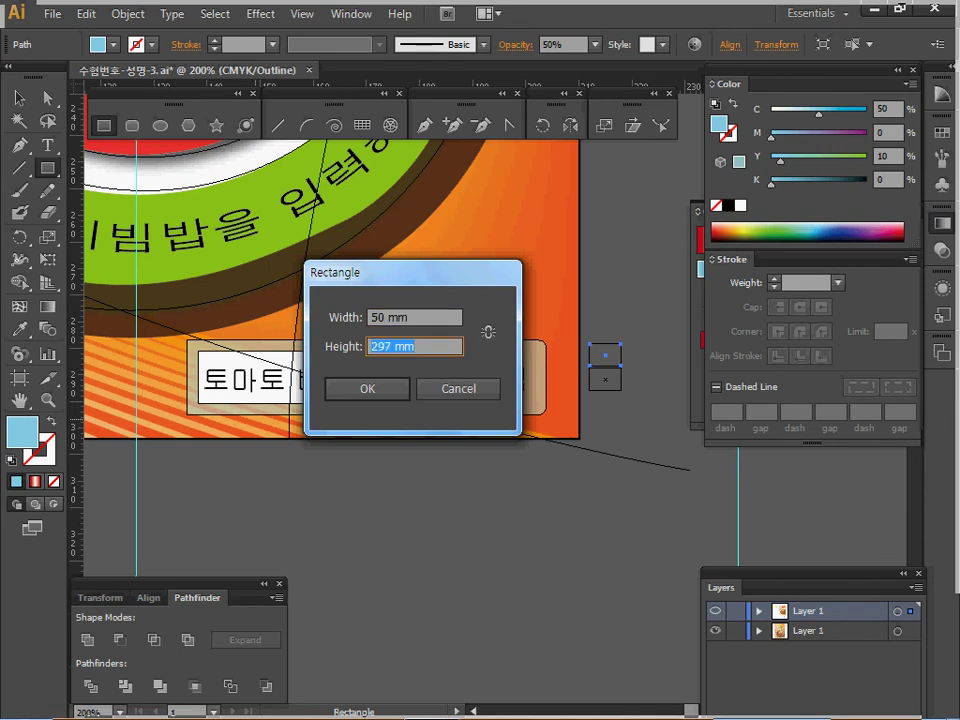
type("14")
key("Return")
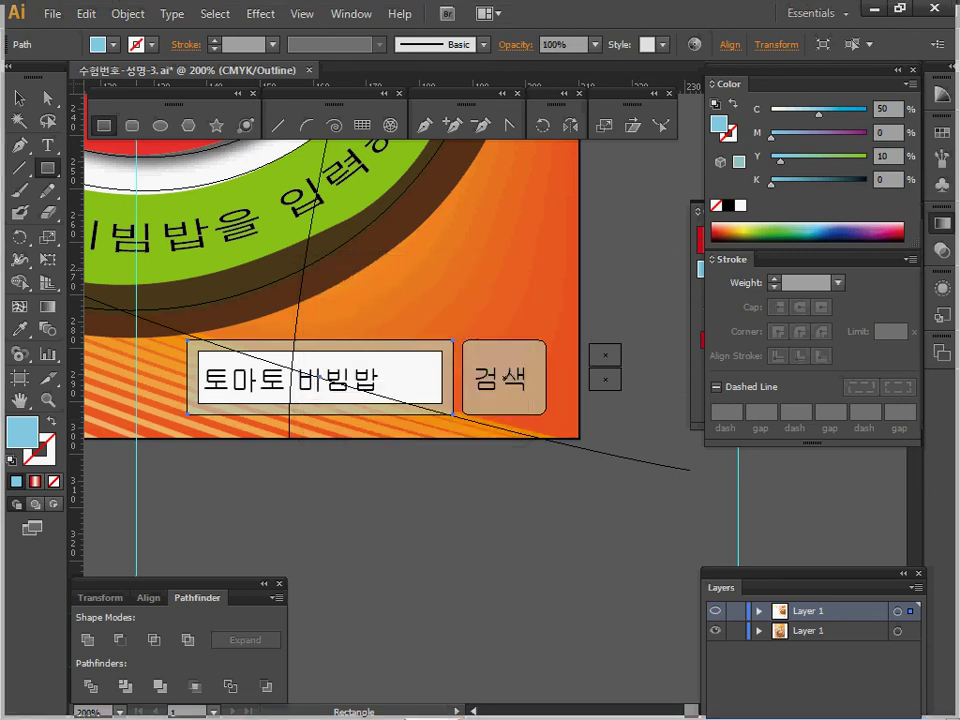
key("v")
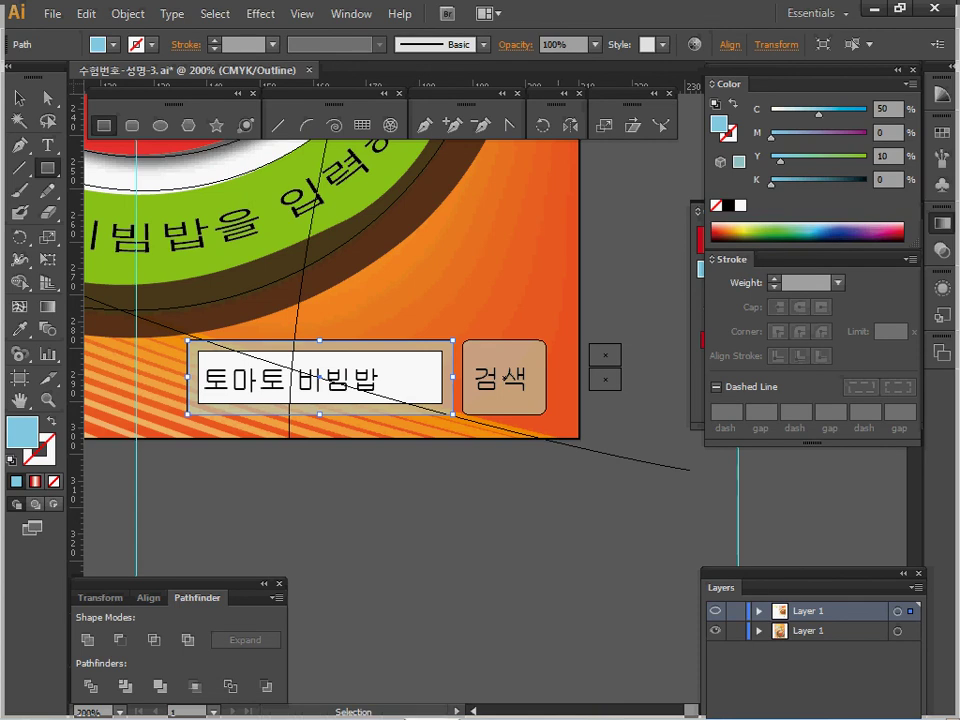
key("ctrl+y")
Draw a light blue rounded rectangle of nearly equal height right of the search box rectangle, and select both shapes
key("m")
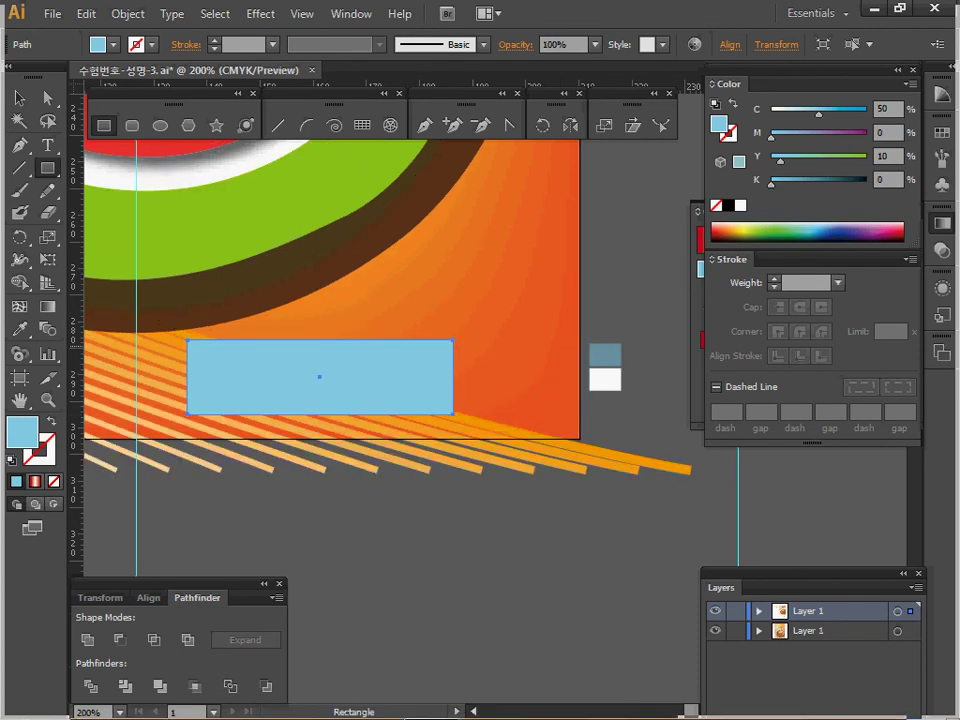
left_click(131, 125)
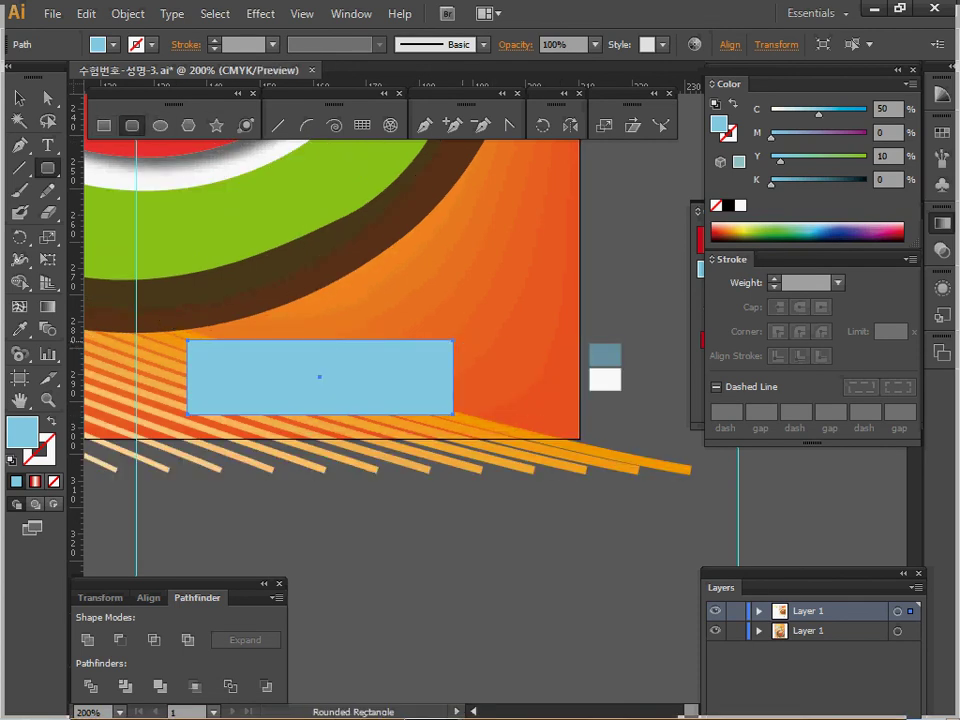
left_click_drag(464, 342, 553, 410)
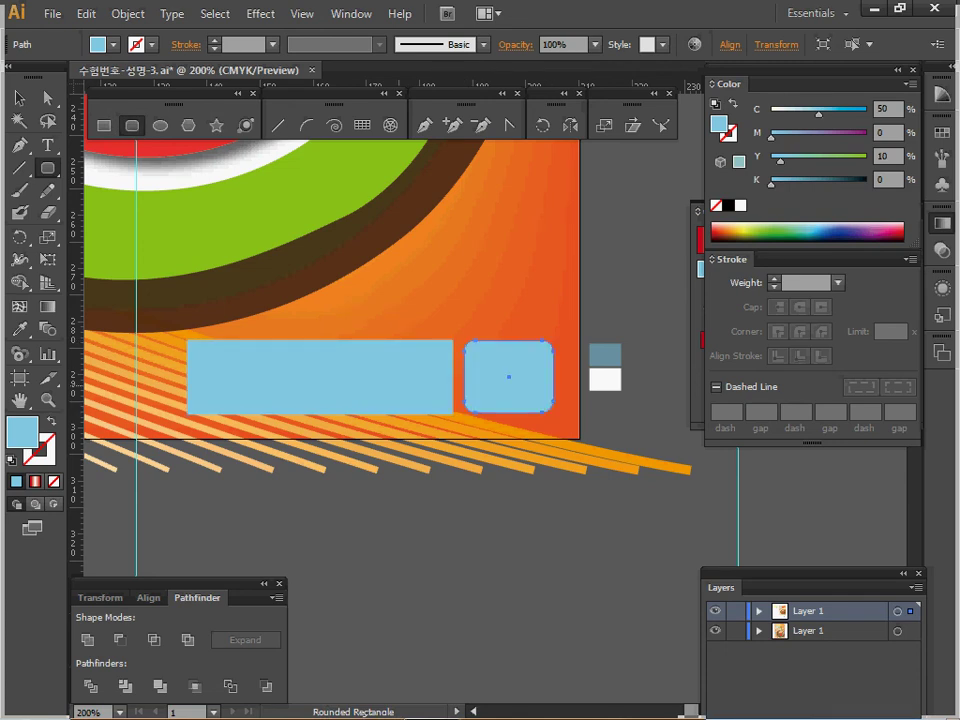
left_click(395, 385, "ctrl+shift")
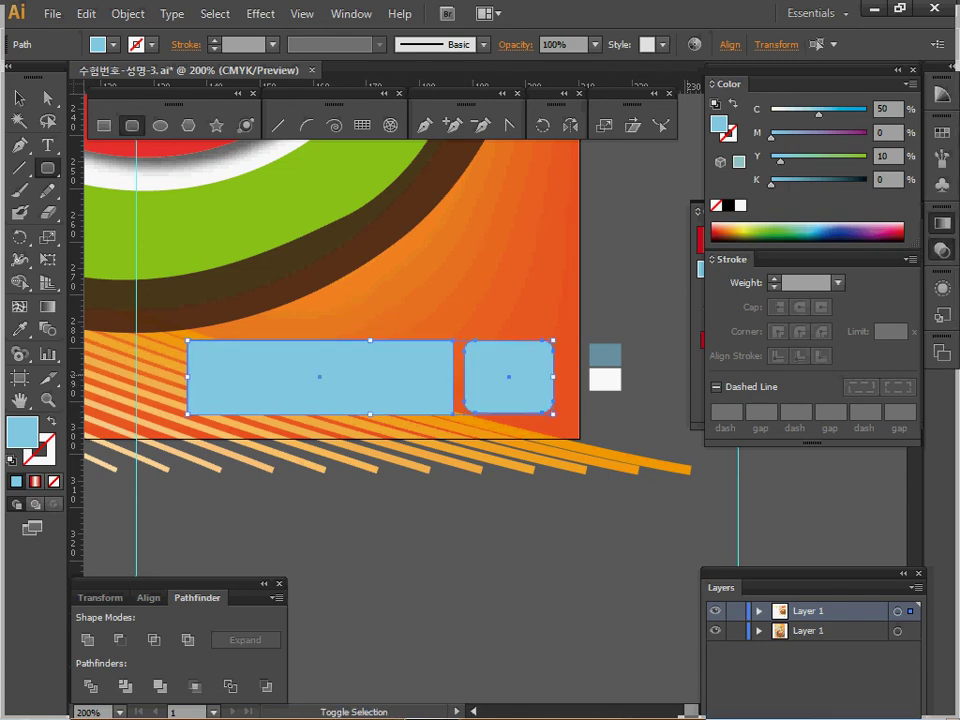
Set the opacity of both light blue search bar shapes to 50% and hide their bounding box
left_click(942, 251)
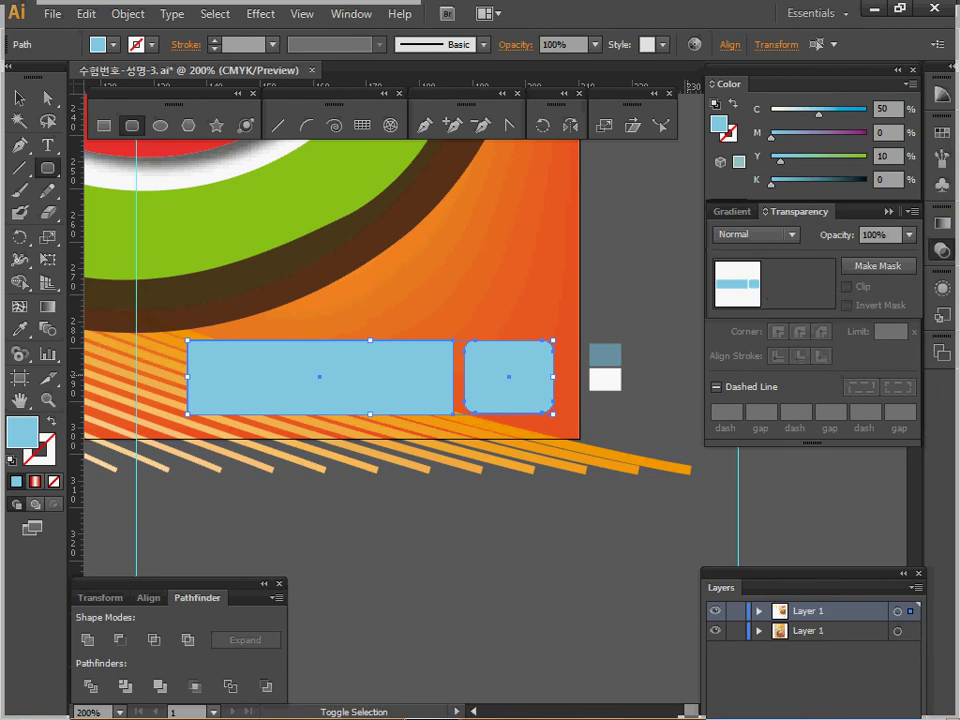
left_click(909, 234)
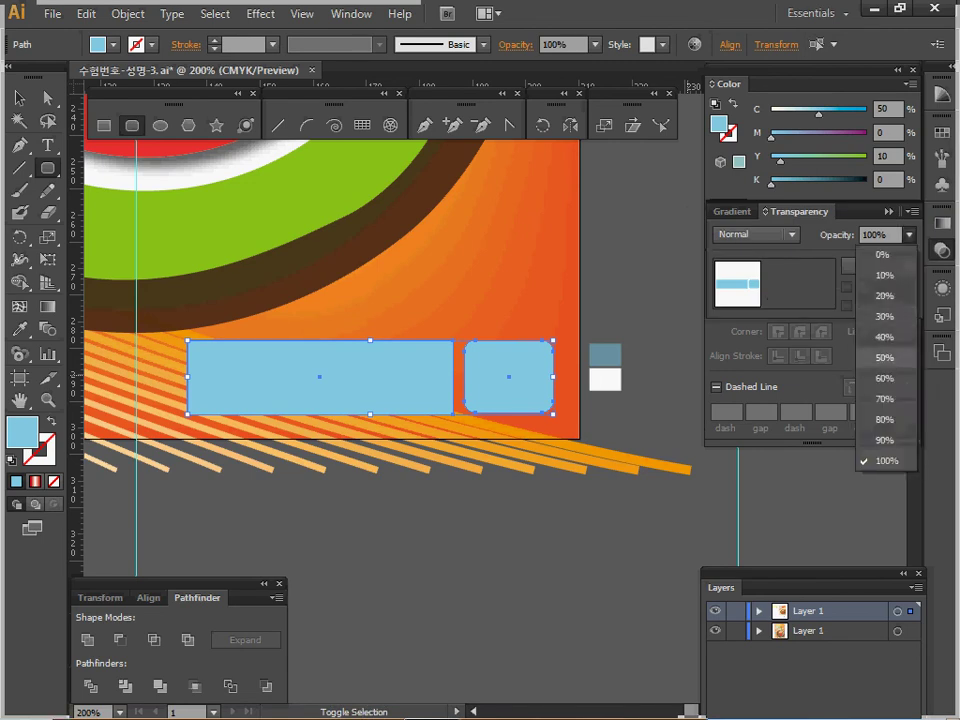
left_click(885, 357)
key("ctrl+shift+b")
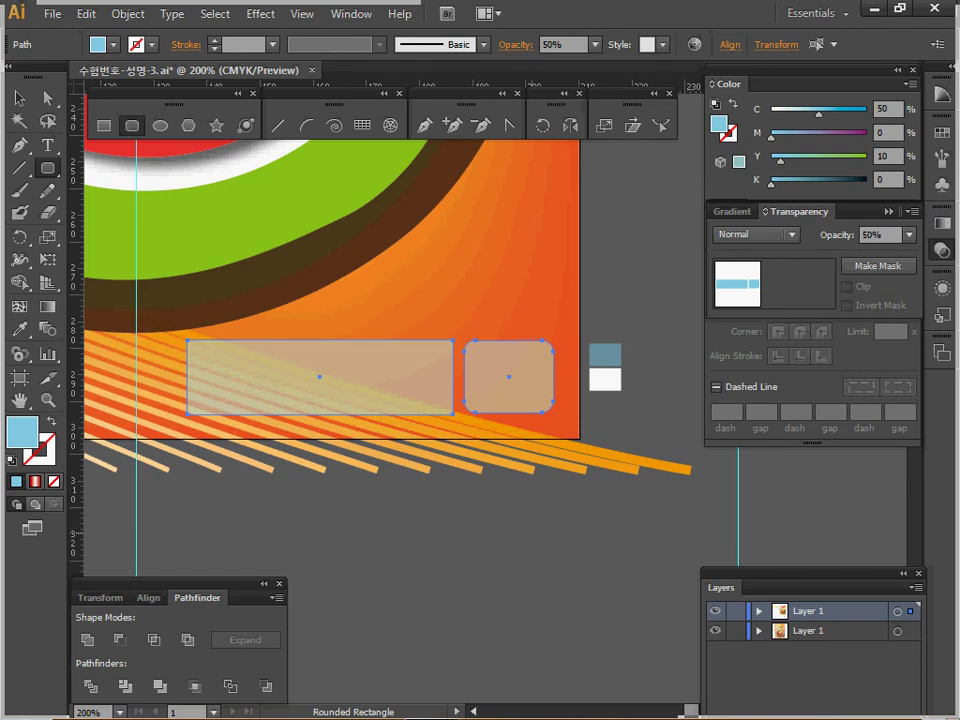
Create an inner copy of the search box rectangle with an Offset Path of -2 mm and Miter joins
left_click(487, 528, "ctrl")
left_click(384, 385, "ctrl")
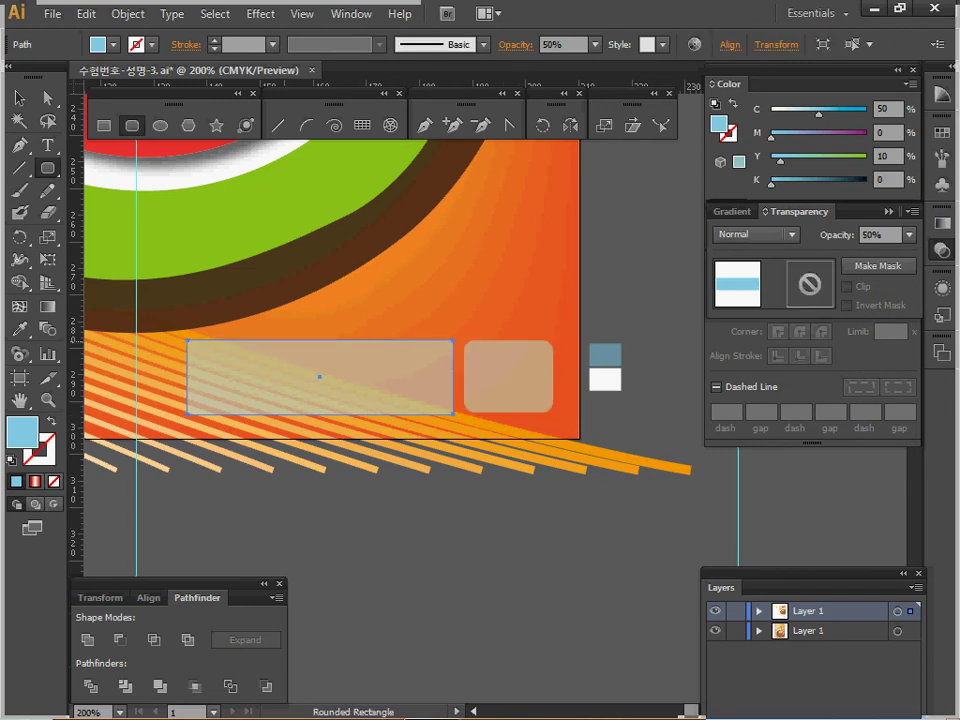
key("ctrl+[")
left_click(128, 14)
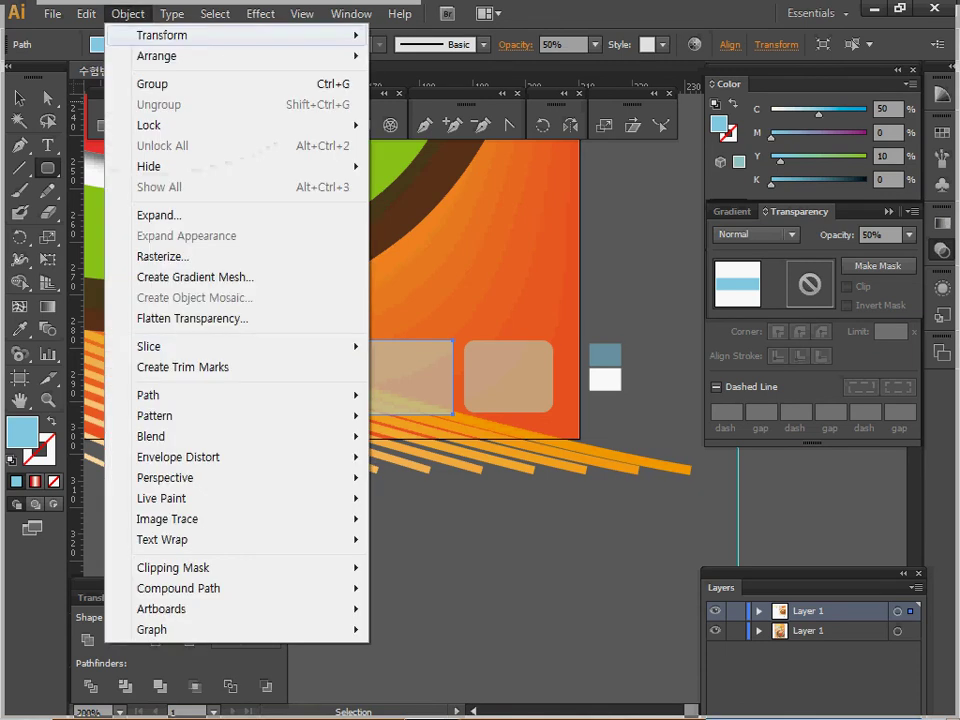
mouse_move(150, 395)
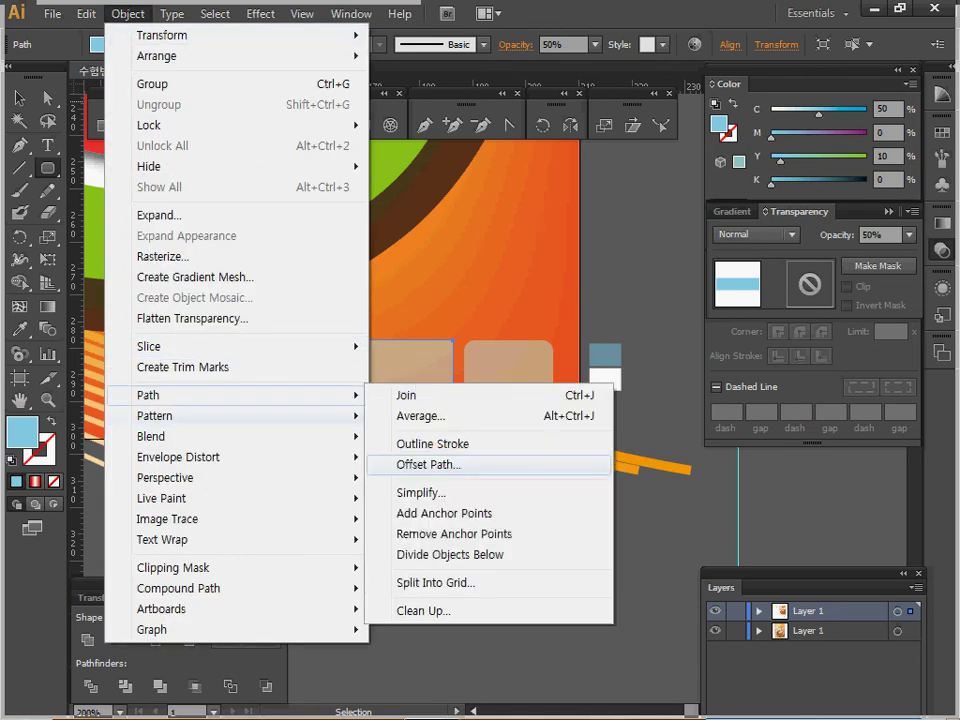
left_click(428, 464)
type("-2")
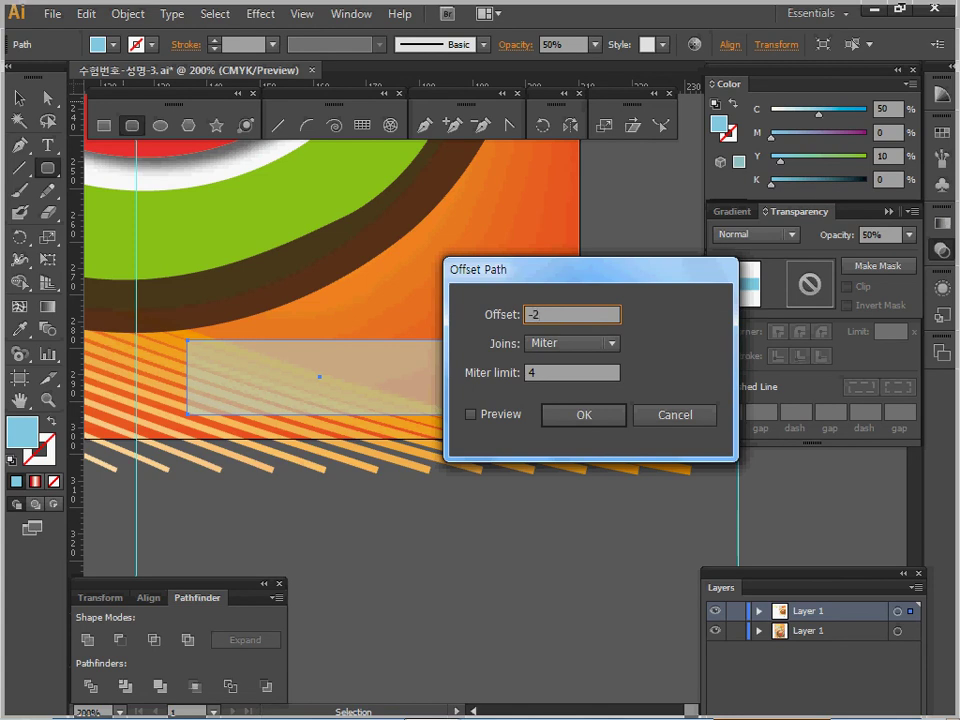
key("Return")
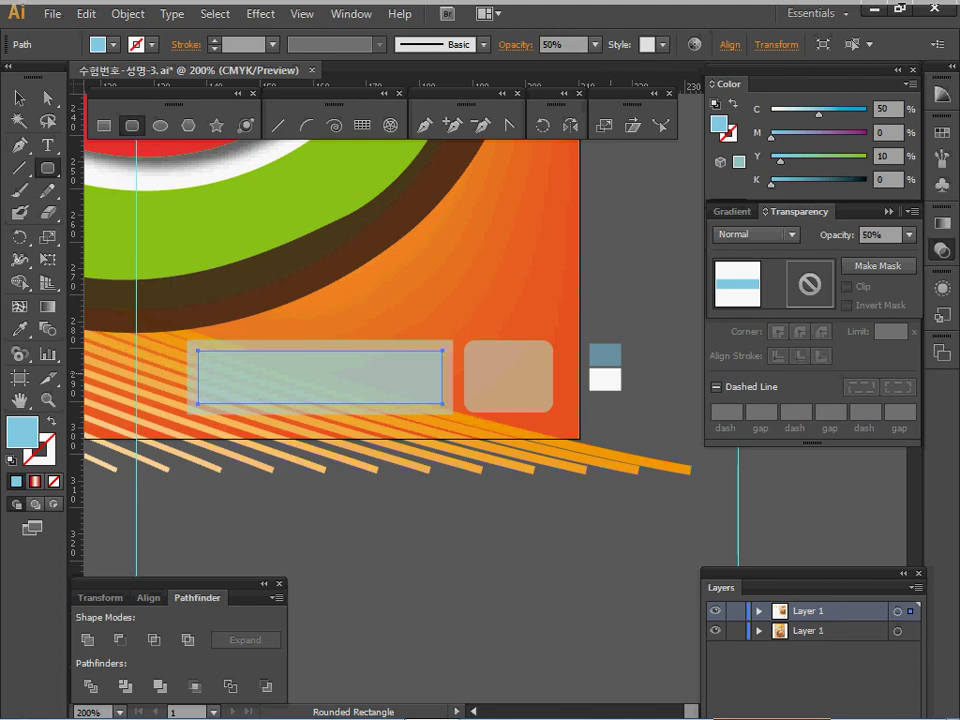
Give the inner search box rectangle the solid white fill sampled from the white swatch beside the page
key("i")
left_click(605, 380)
left_click(887, 235)
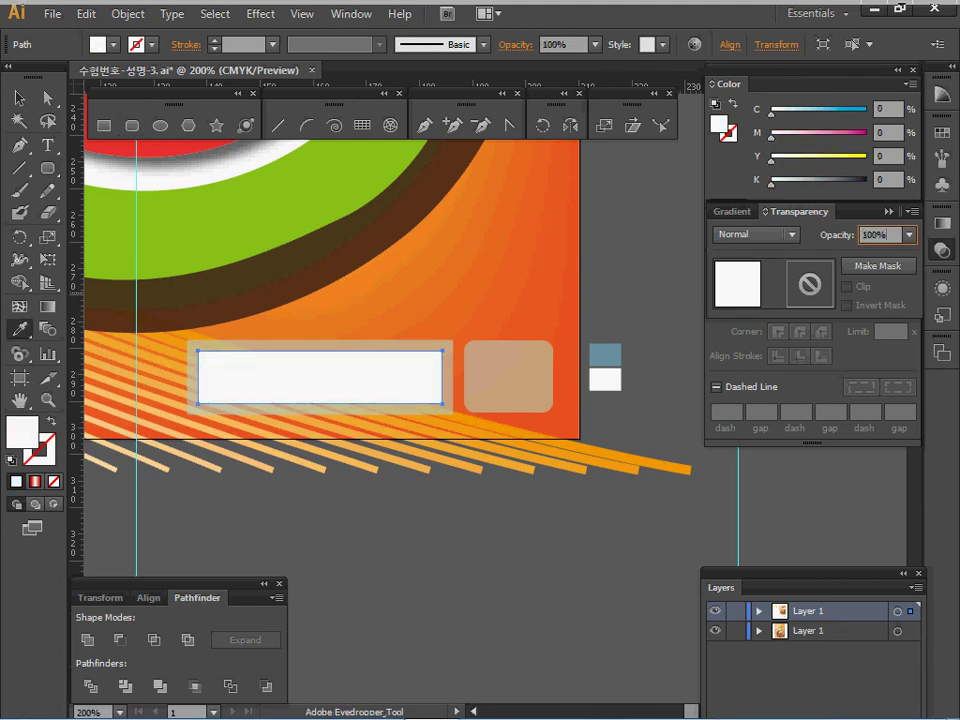
left_click_drag(887, 235, 861, 235)
left_click(941, 250)
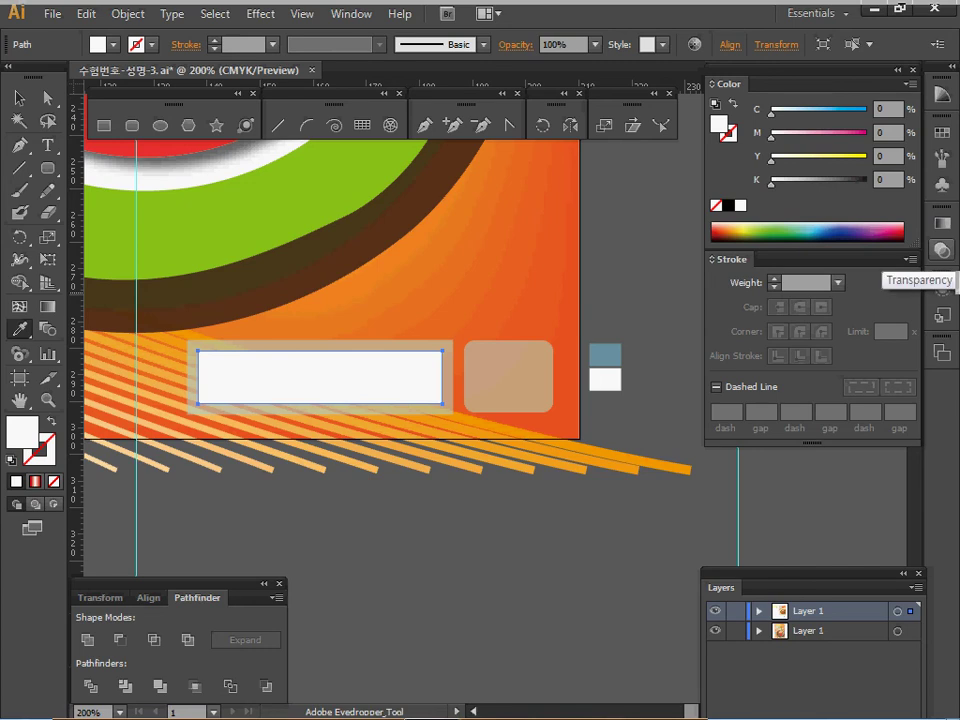
Delete the two groups of used colour swatches beside the page near the plate and save the document
key("ctrl+minus")
left_click(498, 419, "ctrl+alt")
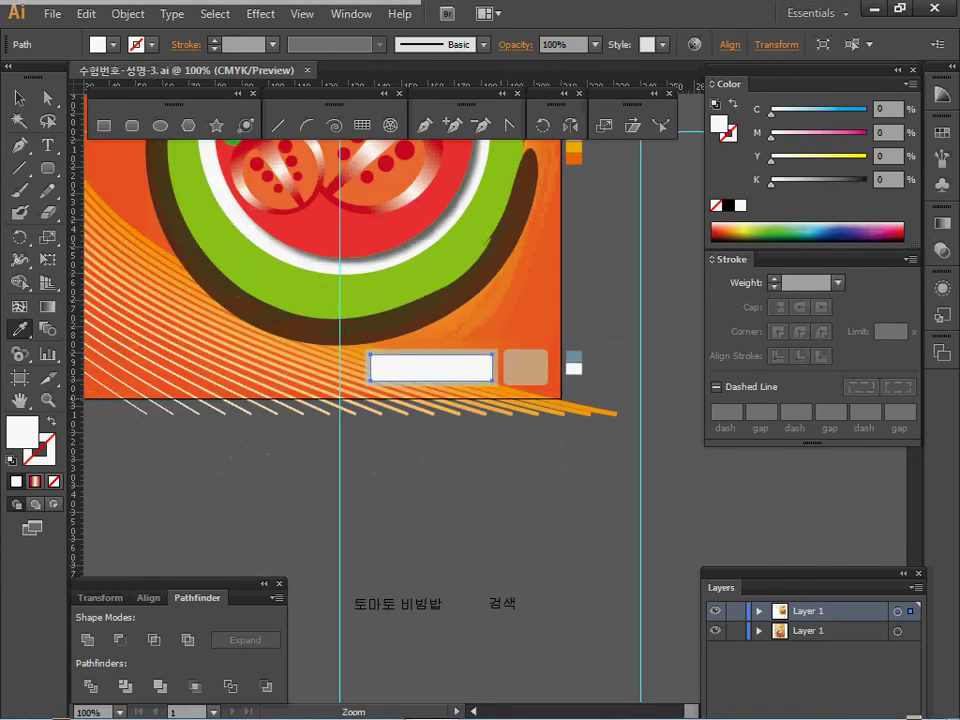
left_click(500, 398, "ctrl+alt")
left_click_drag(500, 398, 522, 576)
left_click_drag(610, 318, 564, 445)
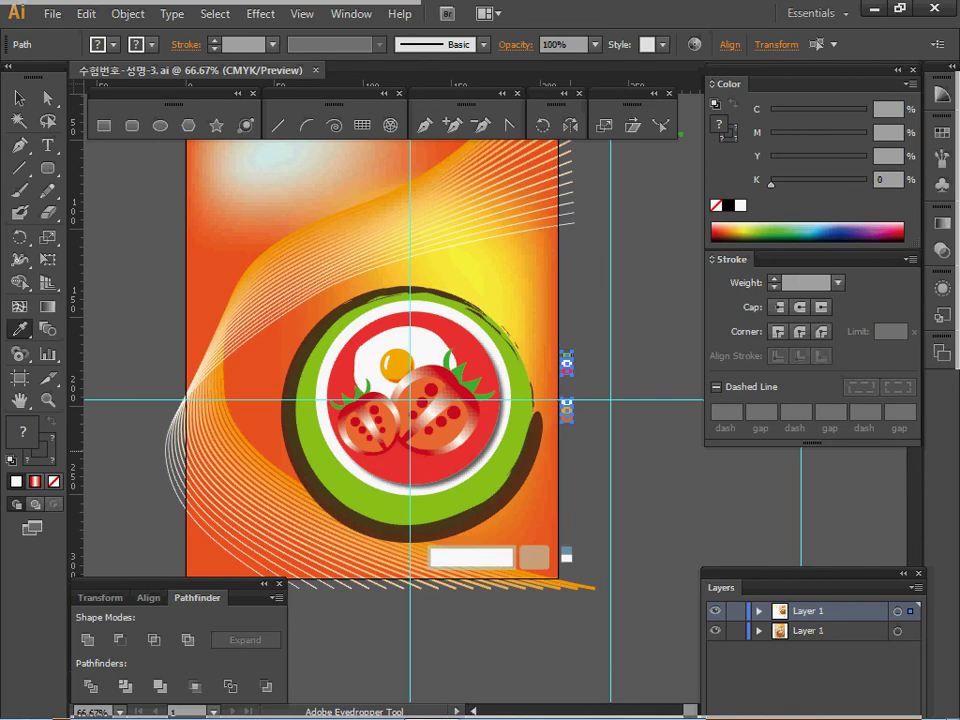
key("ctrl+shift+a")
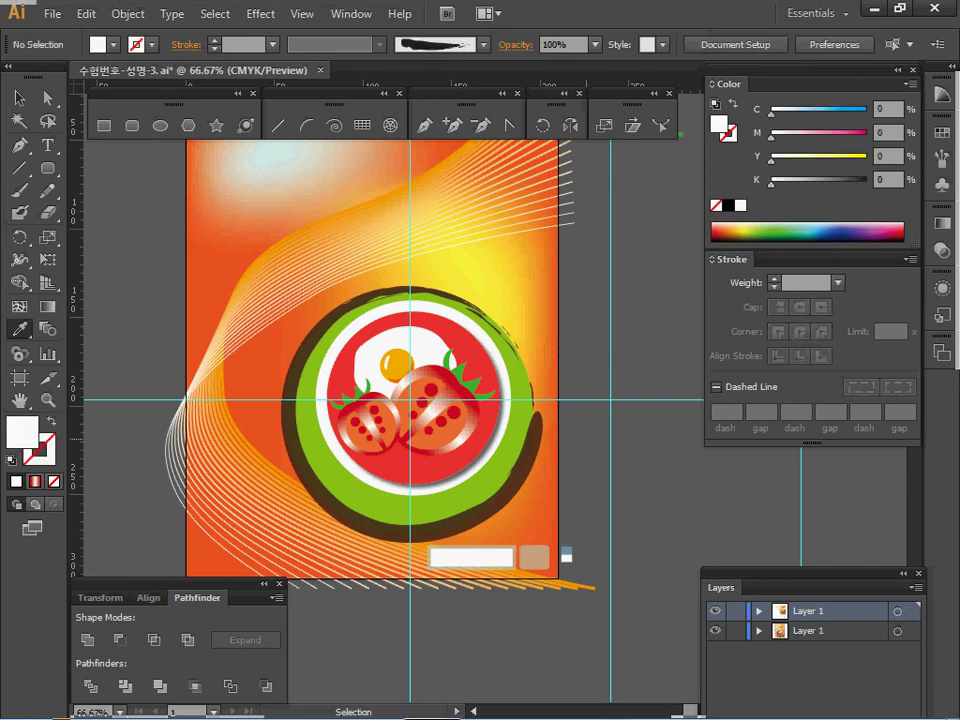
key("ctrl+s")
Tear off the symbolism tools as a floating set, pick the Symbol Sprayer and check that the tomato character symbol is active
left_click(410, 348, "ctrl")
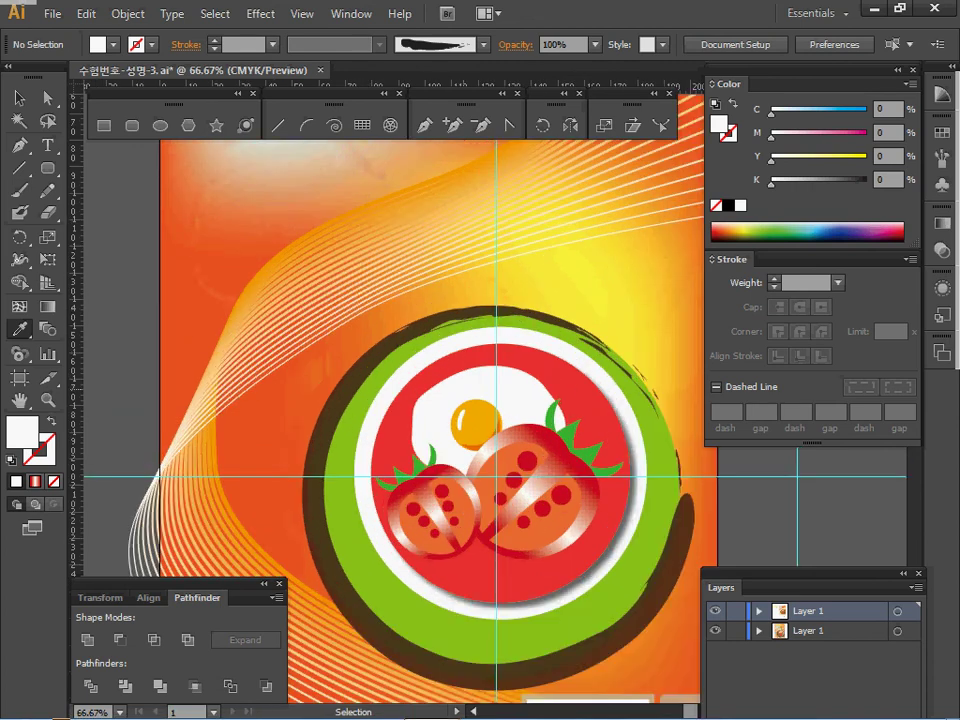
left_click(476, 375, "ctrl+alt")
left_click(476, 375, "ctrl+alt")
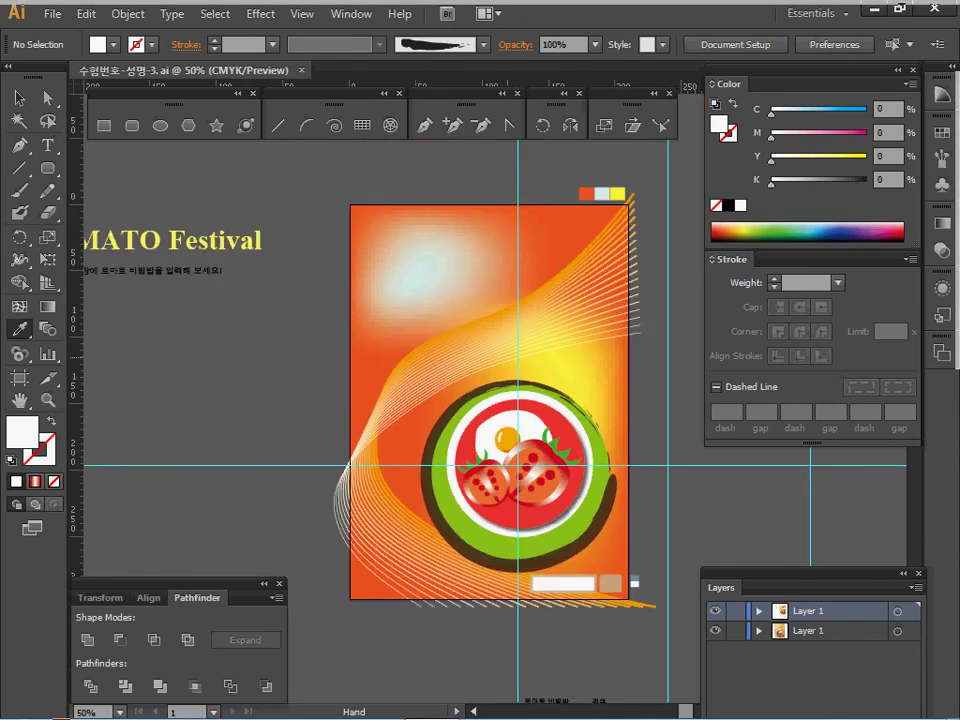
left_click_drag(550, 355, 404, 302)
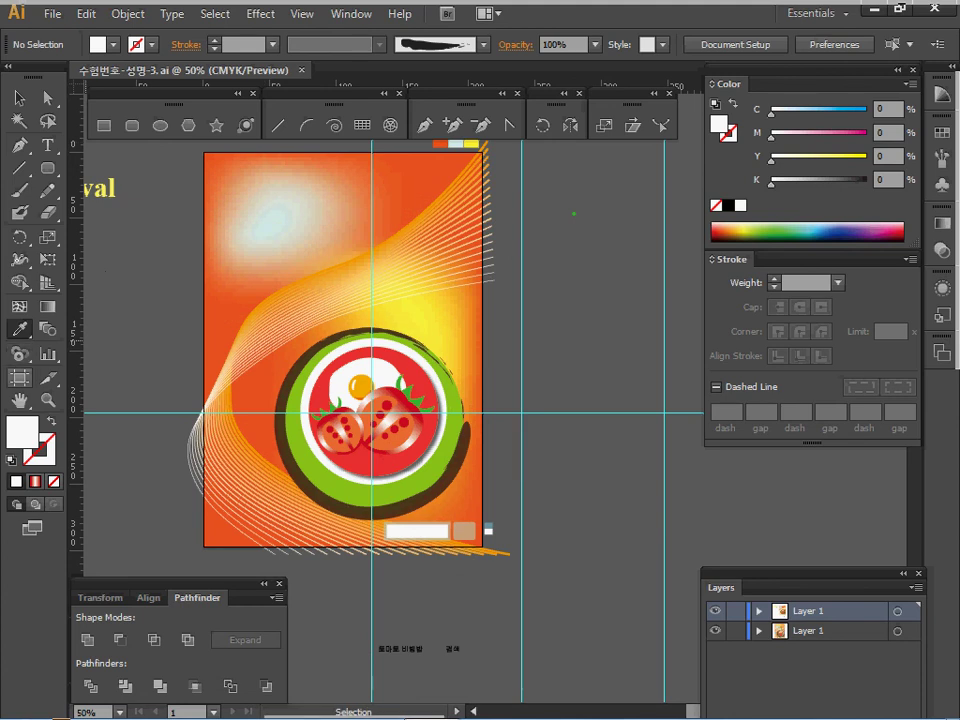
left_click(20, 353)
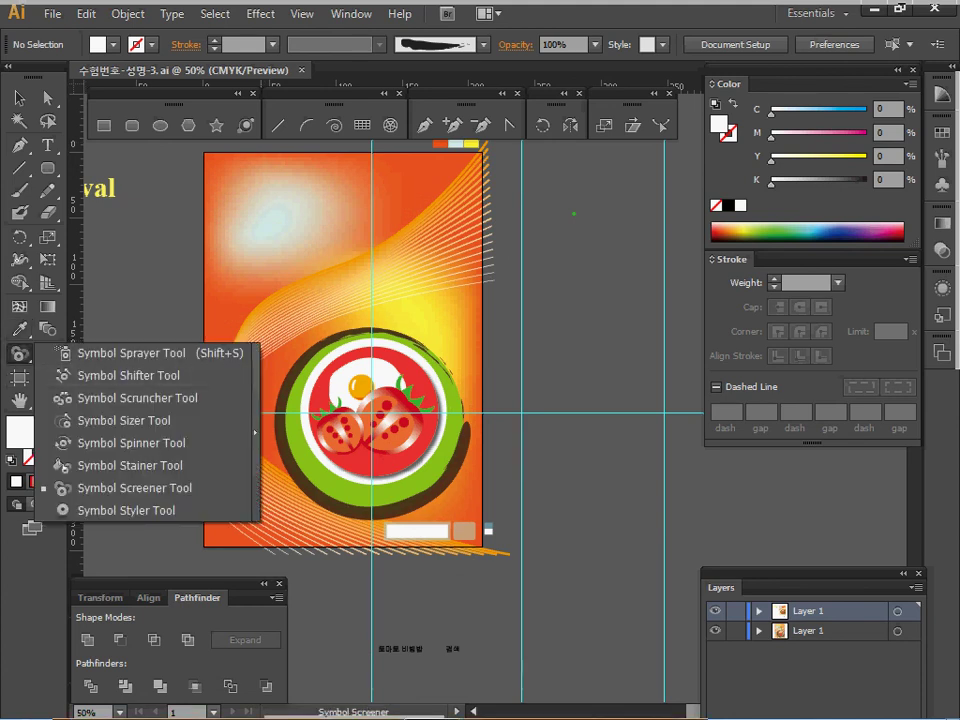
left_click(256, 432)
mouse_move(144, 367)
left_mouse_down()
mouse_move(590, 284)
mouse_move(611, 266)
left_mouse_up()
left_click(513, 298)
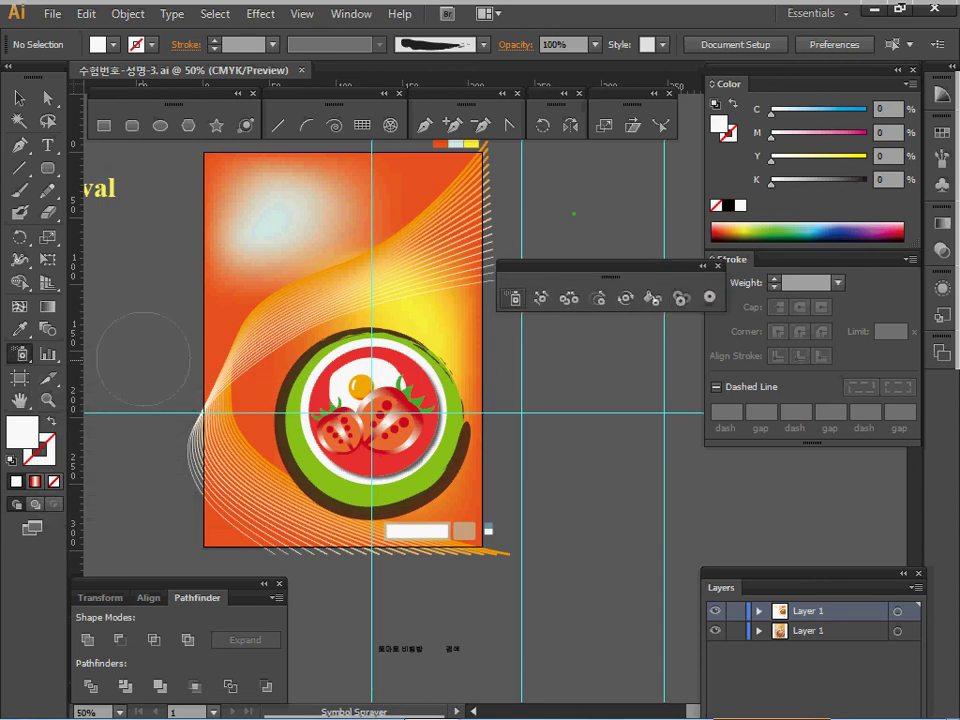
left_click(941, 185)
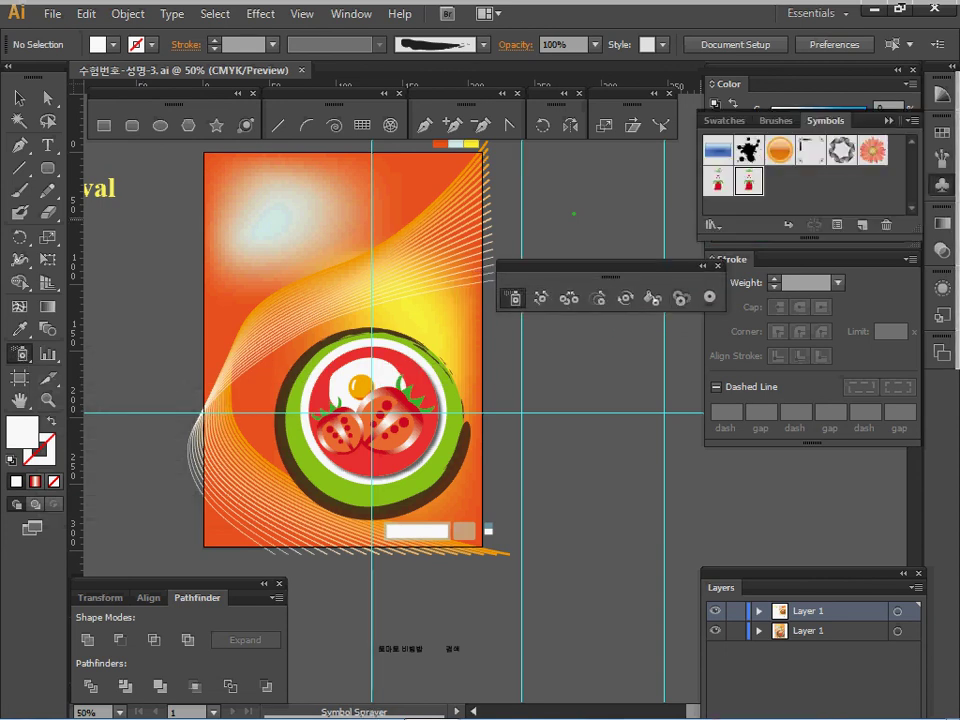
left_click(941, 185)
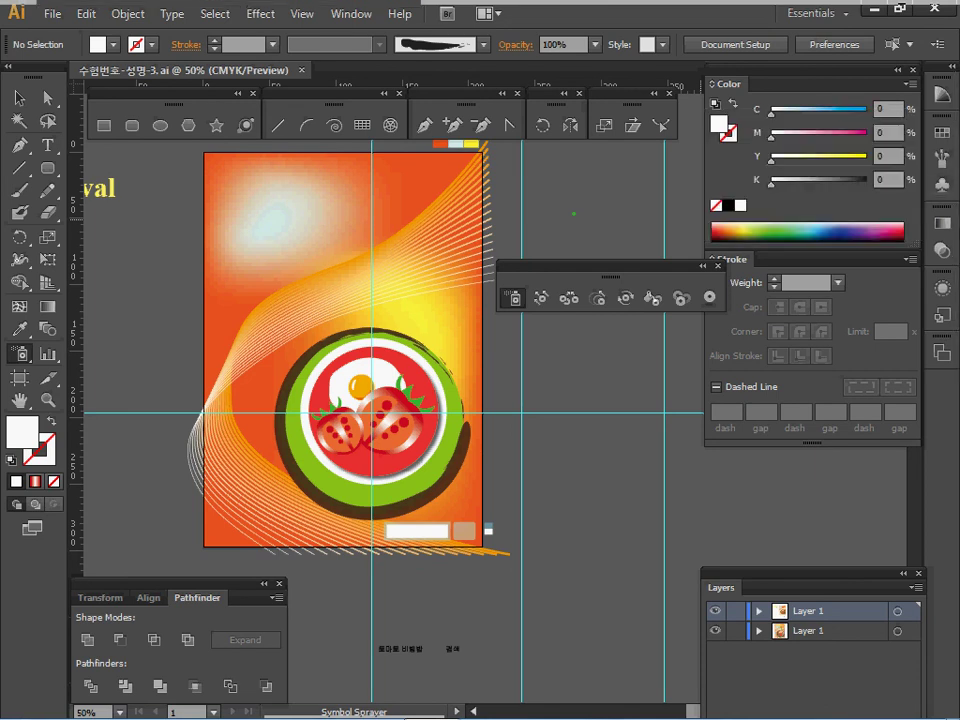
Spray six tomato character symbols onto the page: three above the plate, two on its left and one on its right
left_click(265, 255)
left_click(340, 205)
left_click(423, 278)
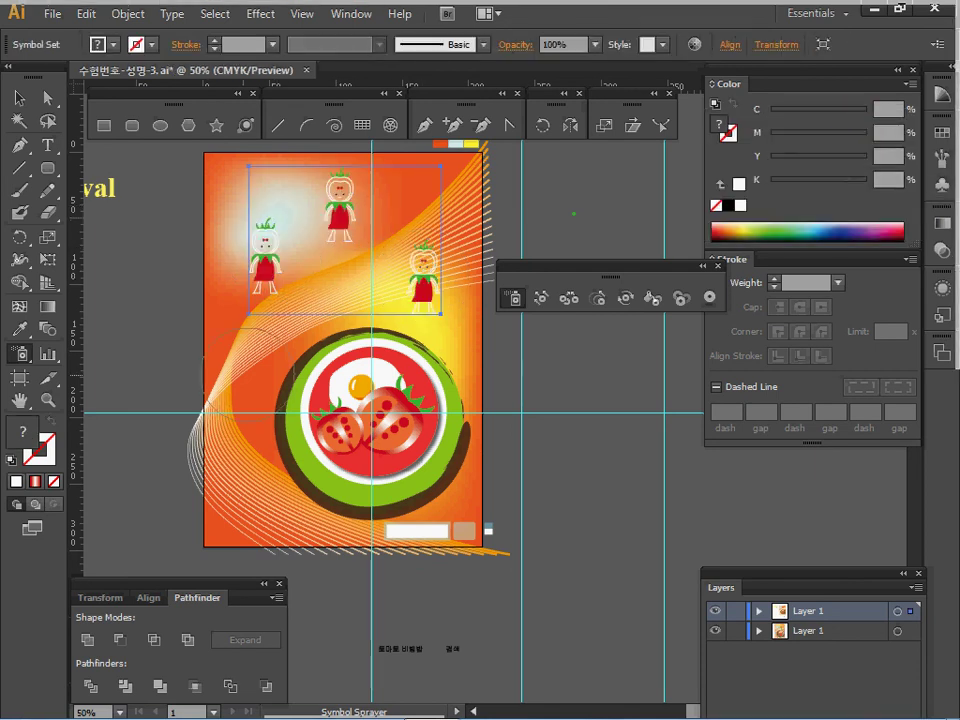
left_click(233, 374)
left_click(262, 480)
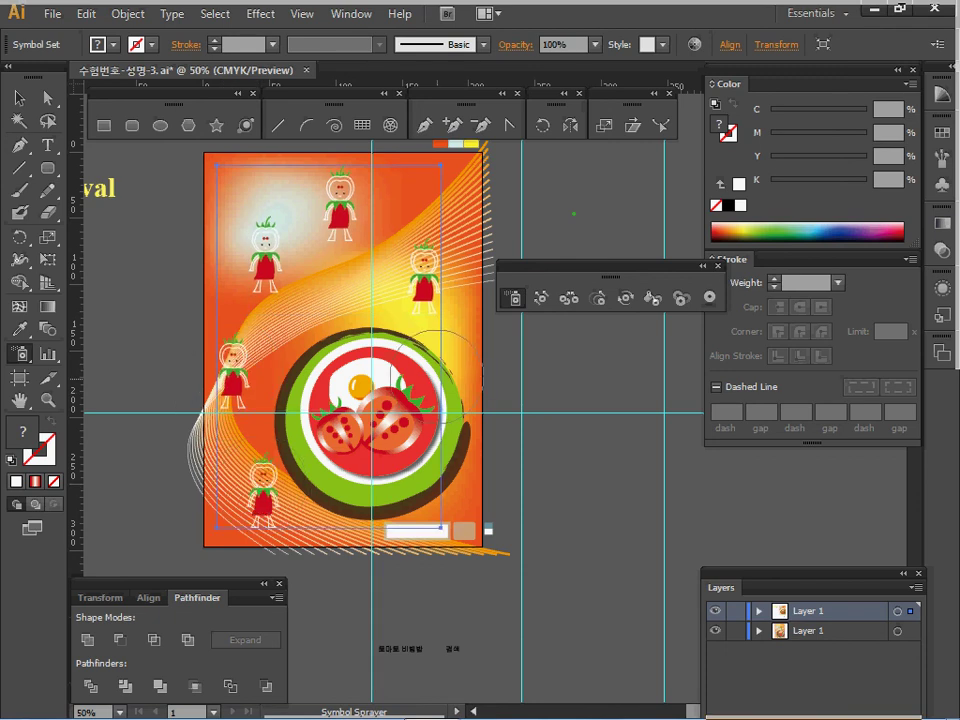
left_click(455, 375)
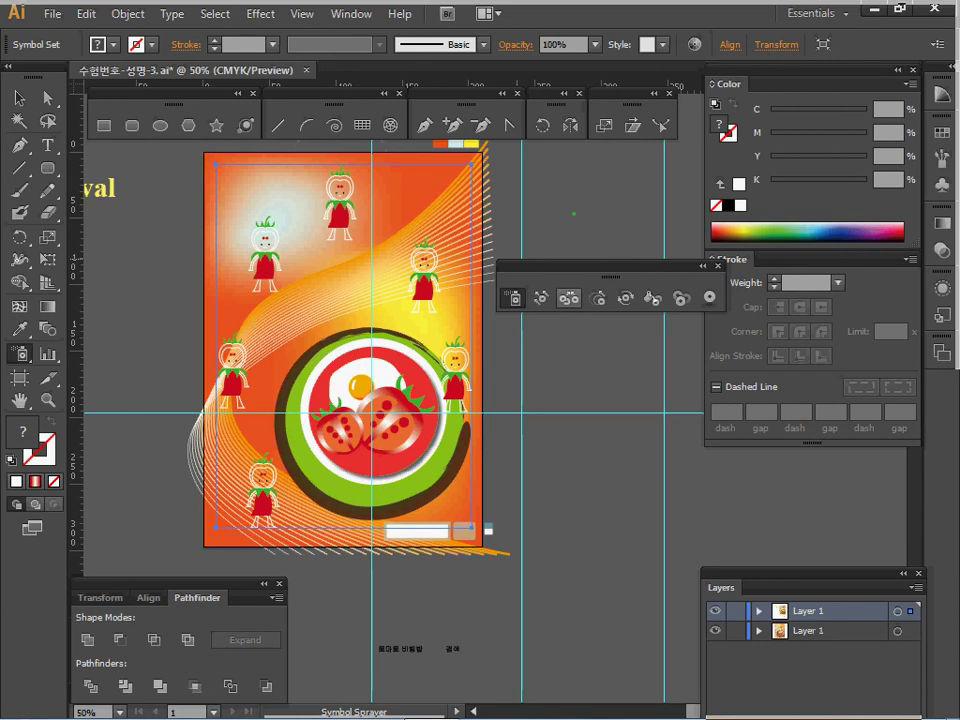
Shrink the upper-left, upper-middle and right-edge characters with the Symbol Sizer, and move the upper-middle one down with the Symbol Shifter
left_click(597, 297)
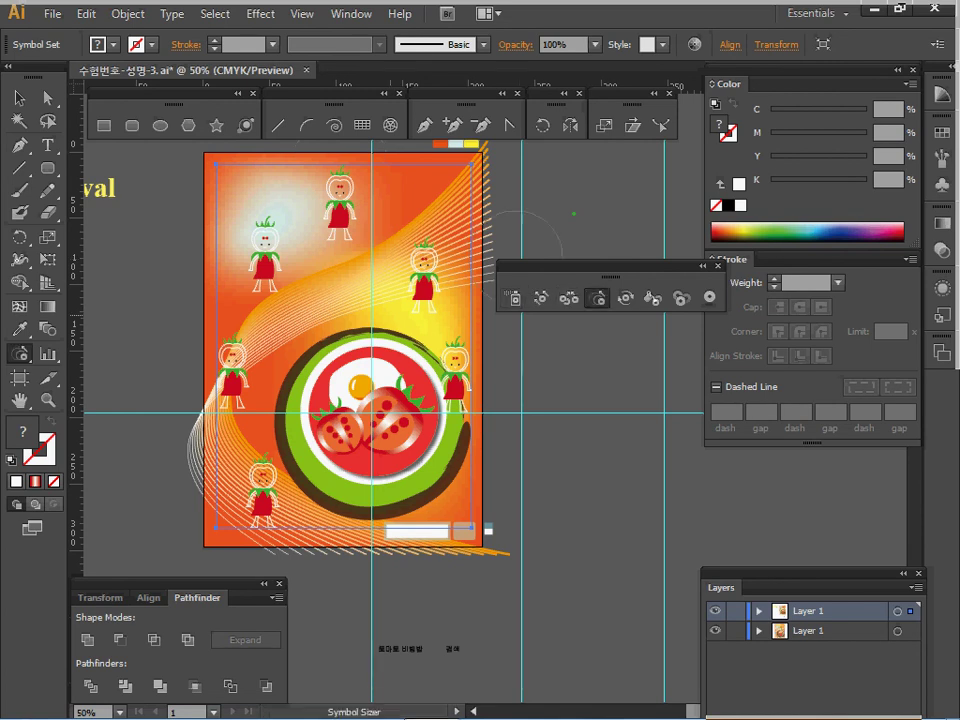
left_click(265, 275, "alt")
left_click(265, 275, "alt")
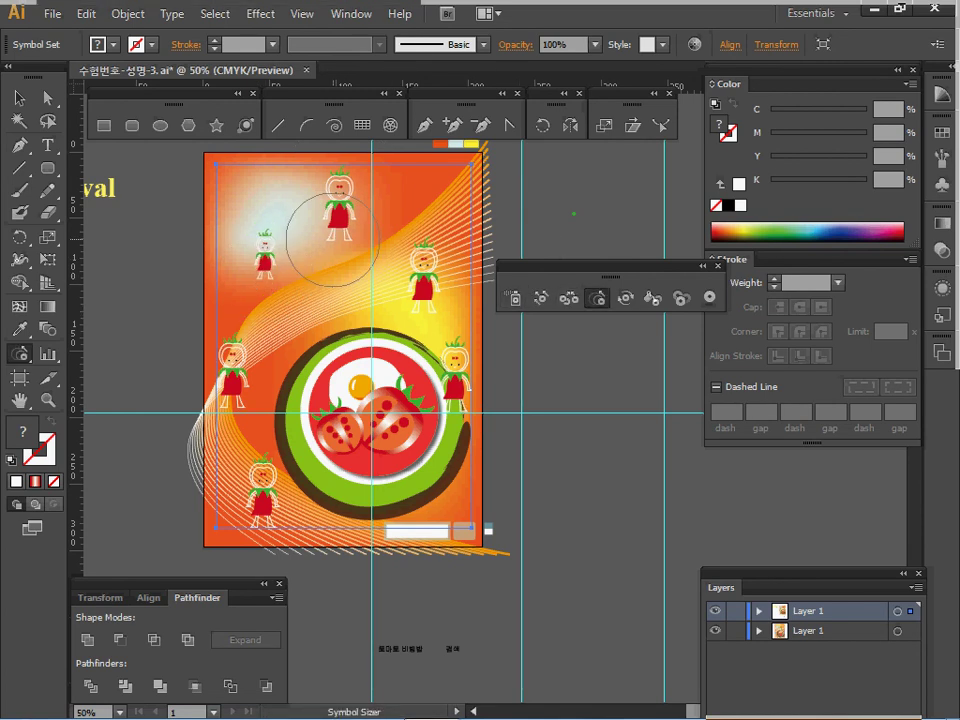
left_click_drag(457, 374, 462, 379)
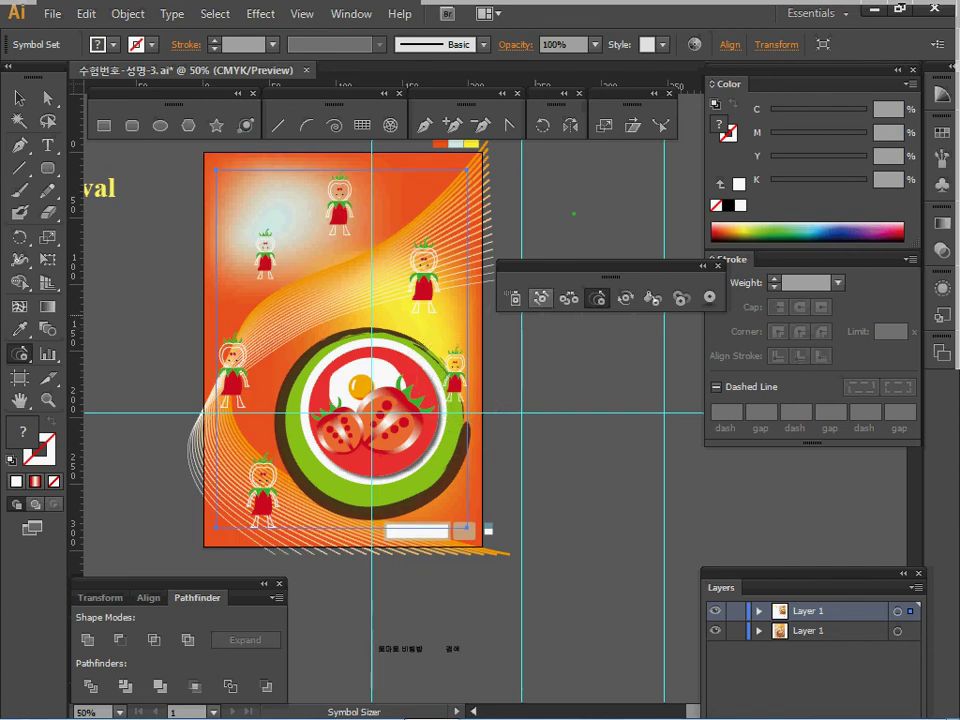
left_click(540, 297)
mouse_move(351, 193)
left_mouse_down()
mouse_move(338, 260)
mouse_move(348, 230)
mouse_move(348, 242)
mouse_move(418, 291)
left_mouse_up()
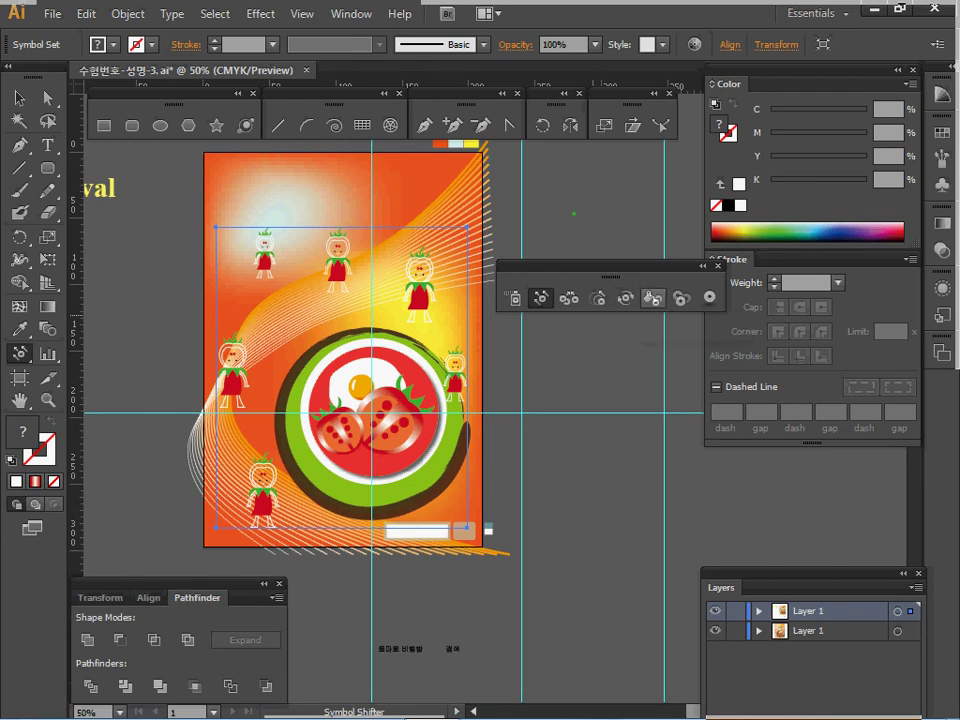
Stain the upper-middle tomato character dark blue with the Symbol Stainer
left_click(652, 297)
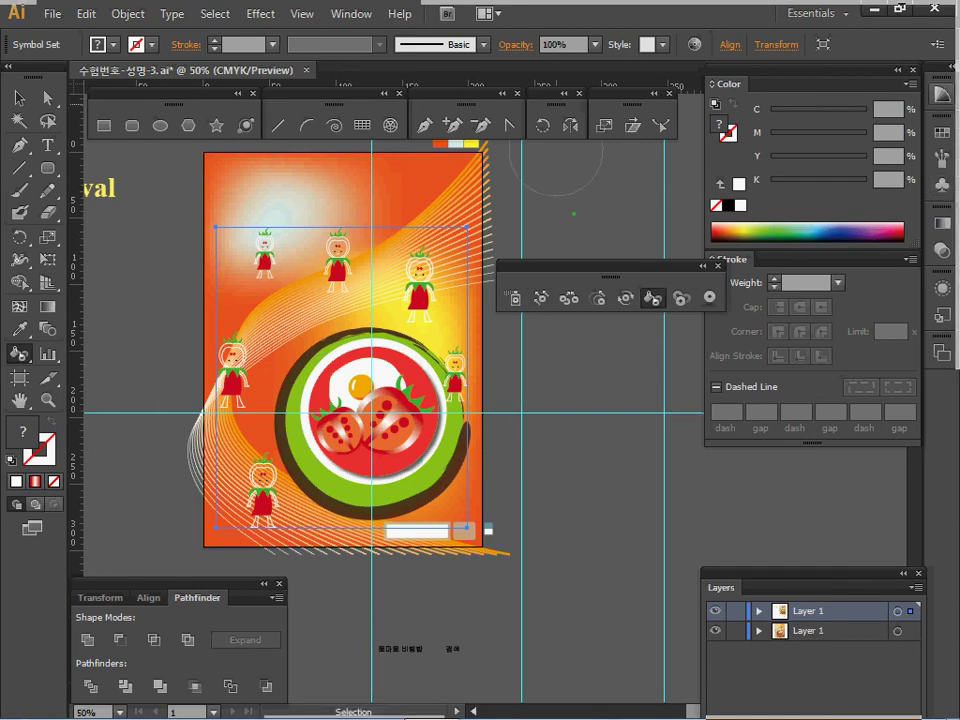
left_click(941, 132)
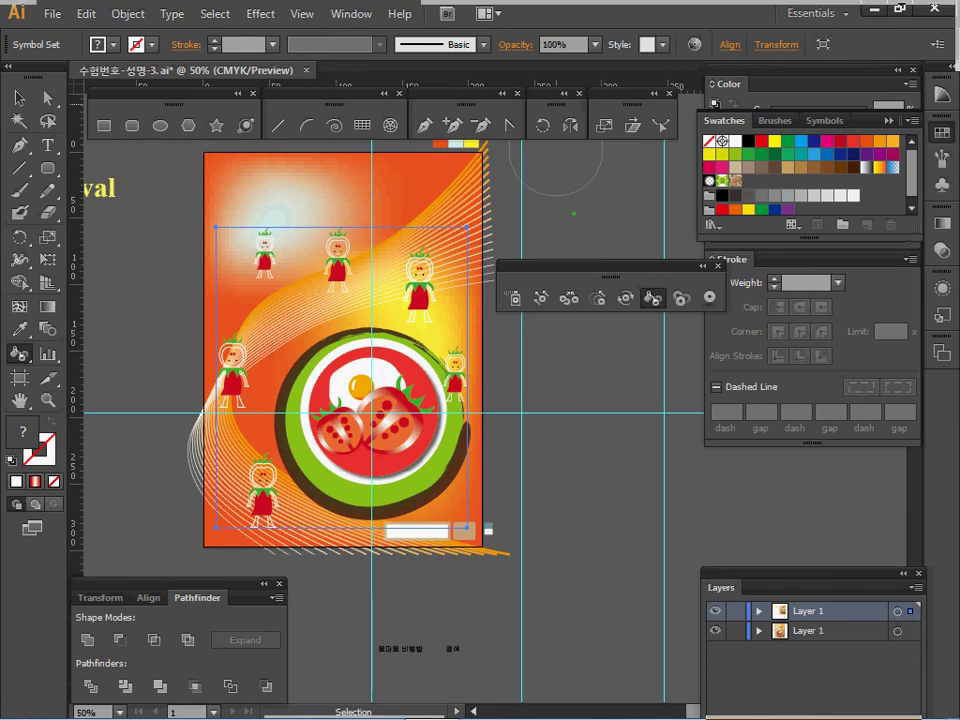
left_click(893, 153)
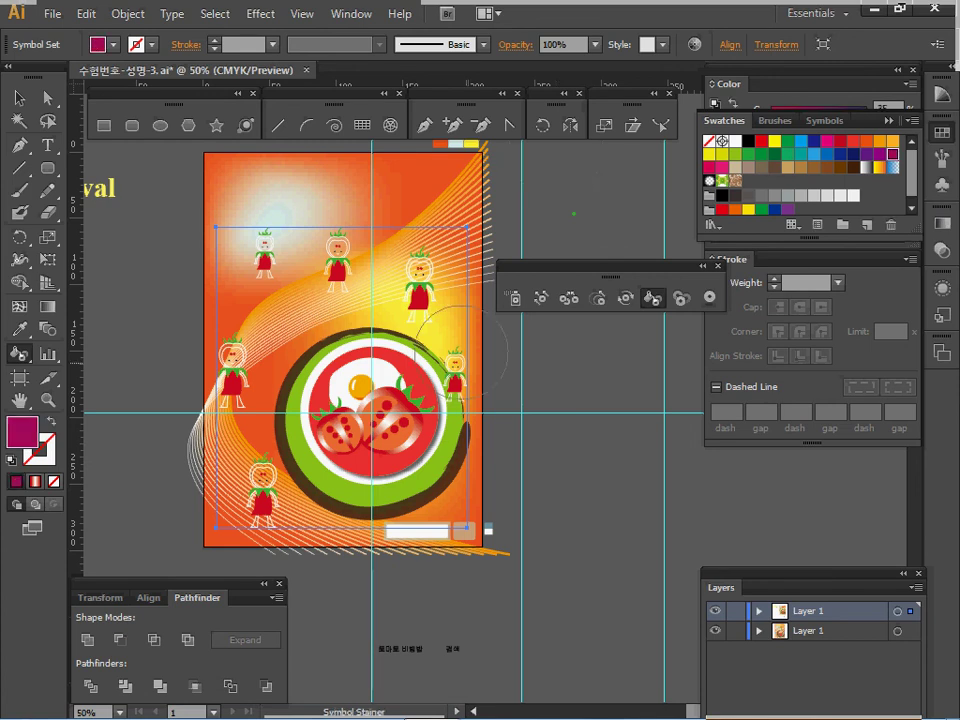
left_click(840, 153)
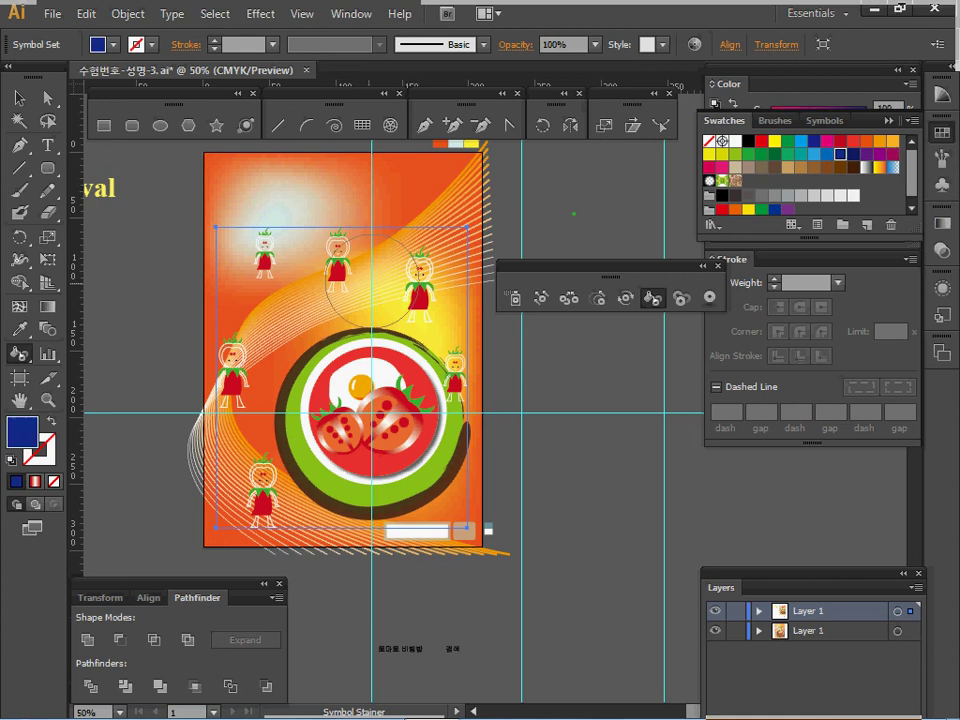
left_click(338, 260)
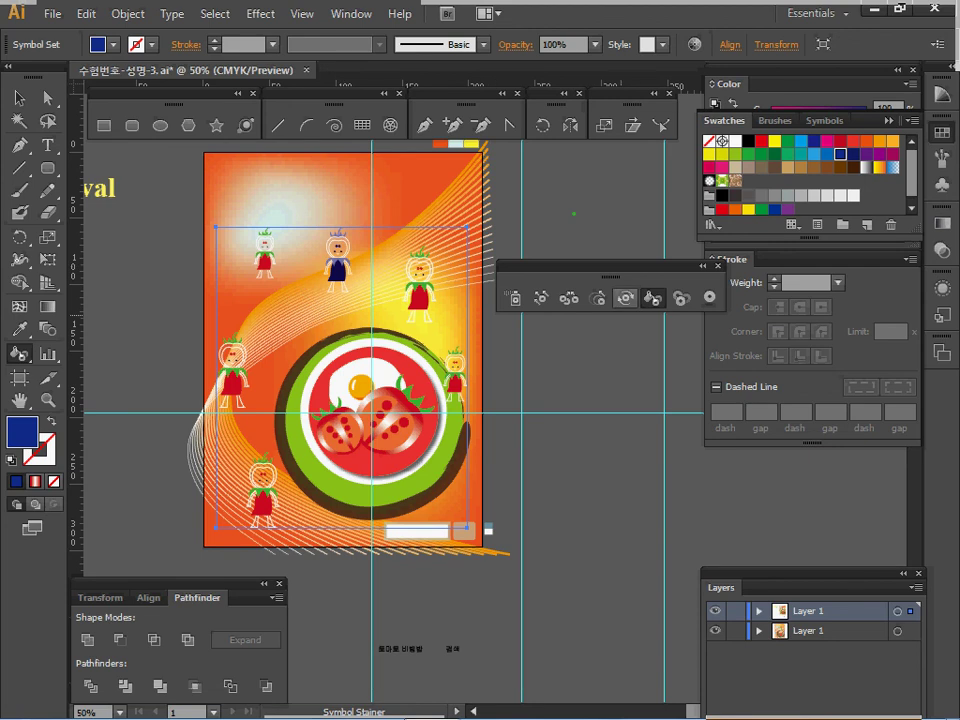
Rotate the dark blue character onto its side with the Symbol Spinner and close the floating symbolism tools
left_click(625, 297)
left_click_drag(325, 253, 330, 262)
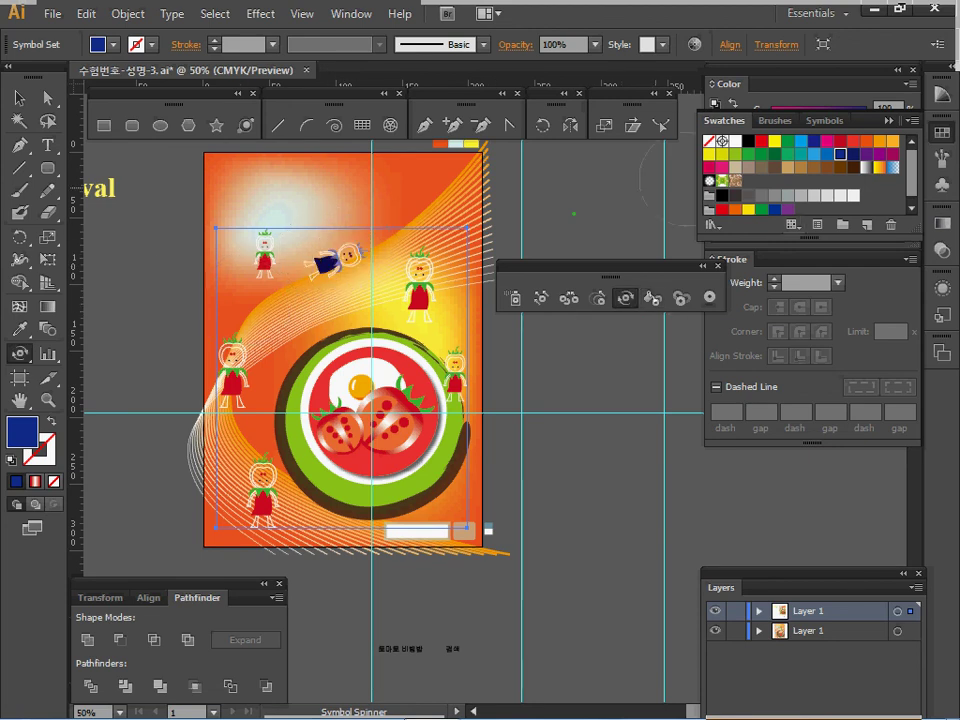
left_click(718, 266)
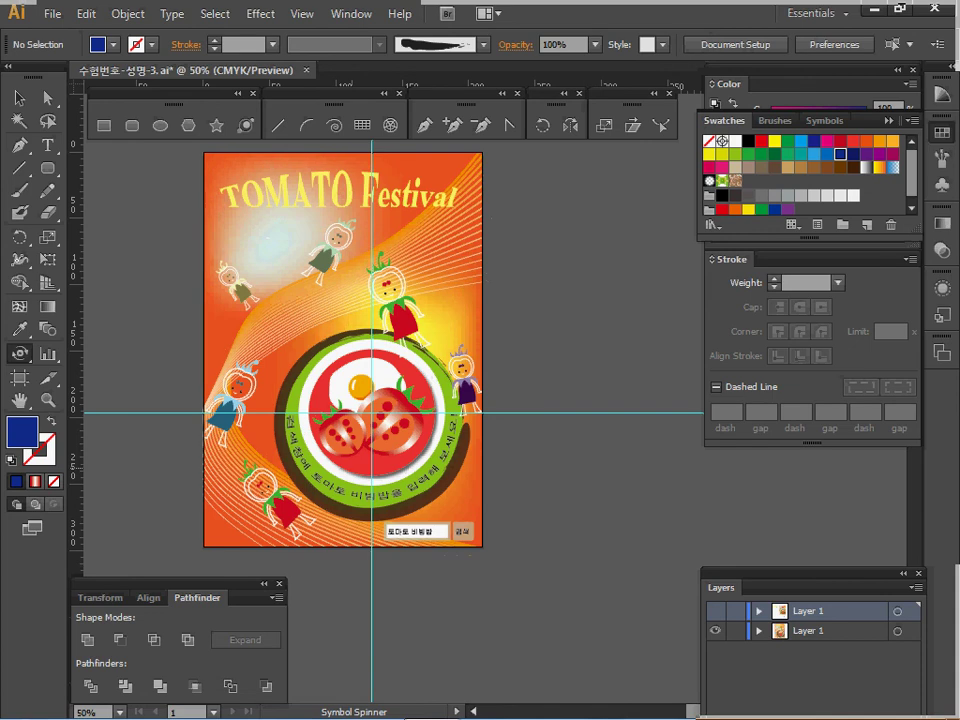
Copy the finished tomato character symbol set from the lower reference layer and paste it in front on the upper layer
key("ctrl+a")
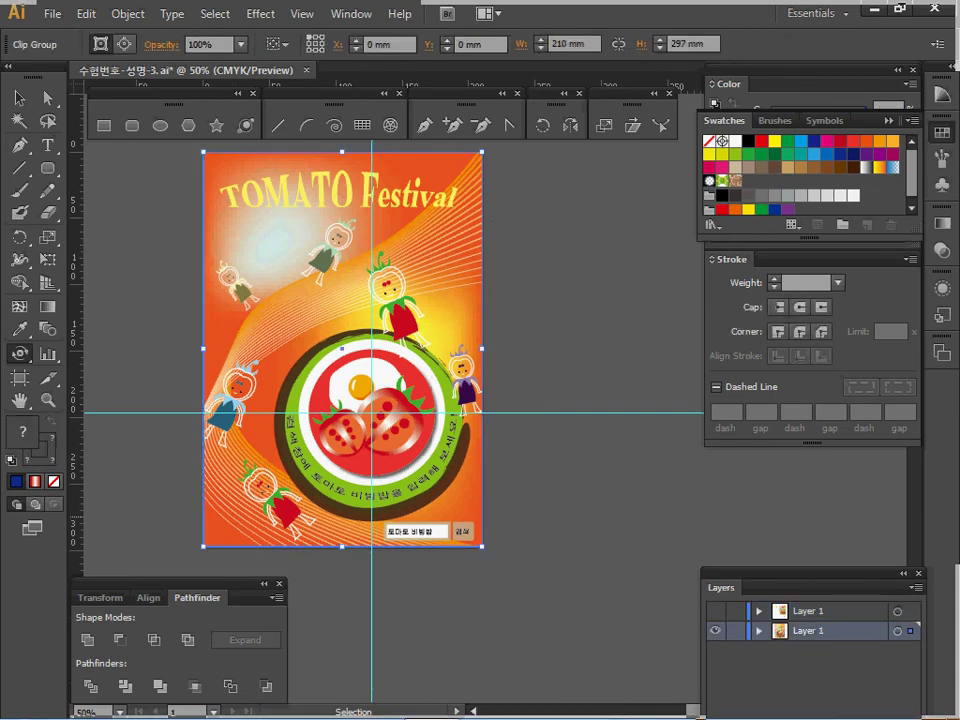
left_click(19, 98)
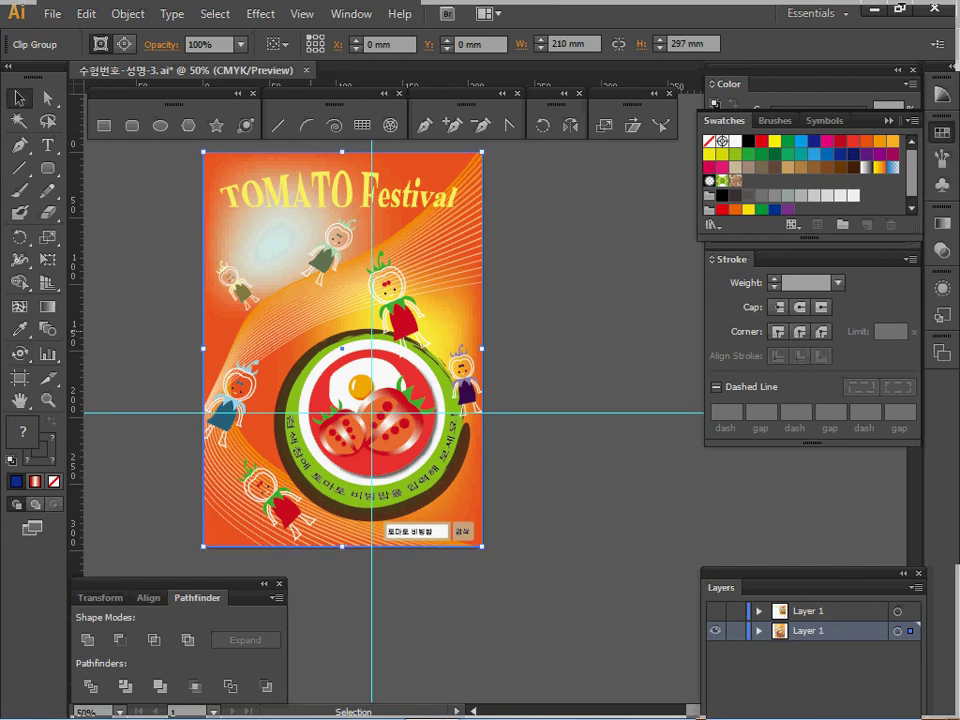
double_click(415, 345)
left_click(415, 345)
key("ctrl+c")
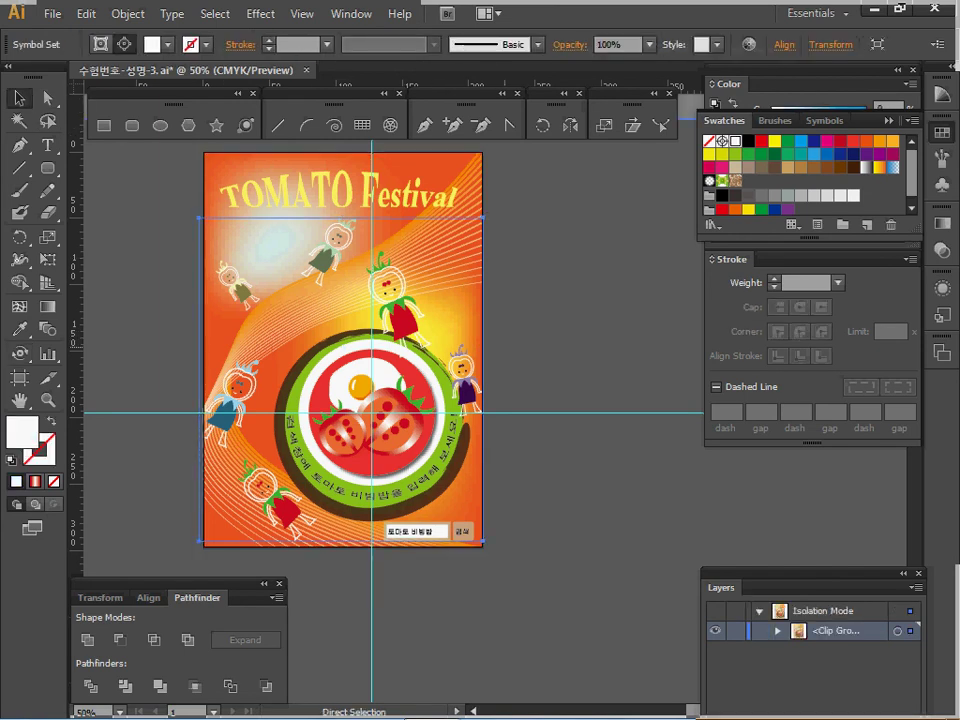
key("Escape")
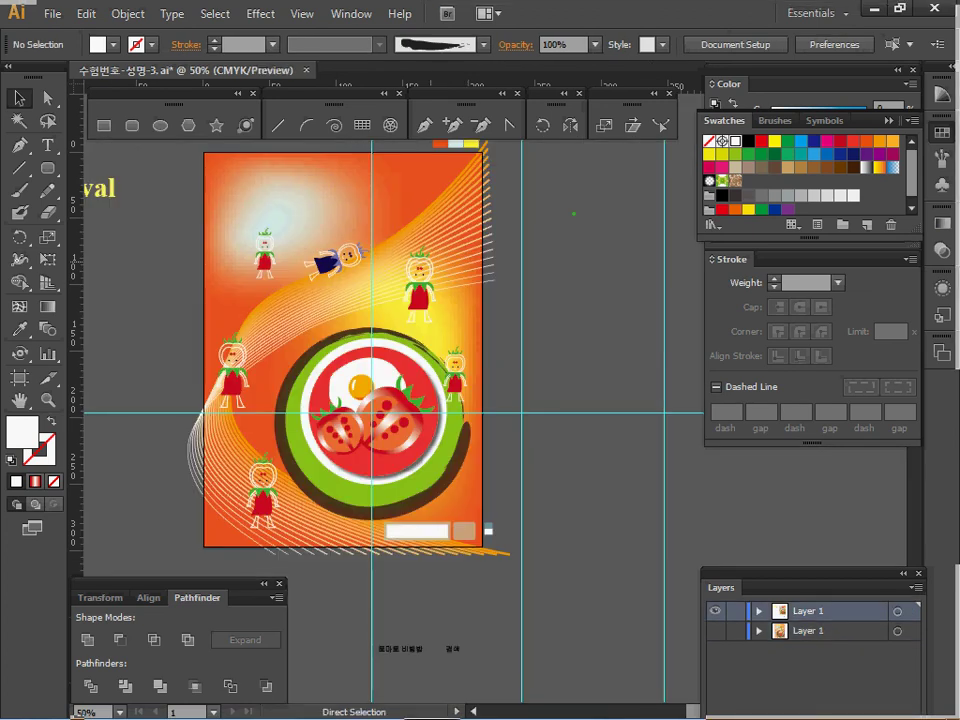
key("ctrl+f")
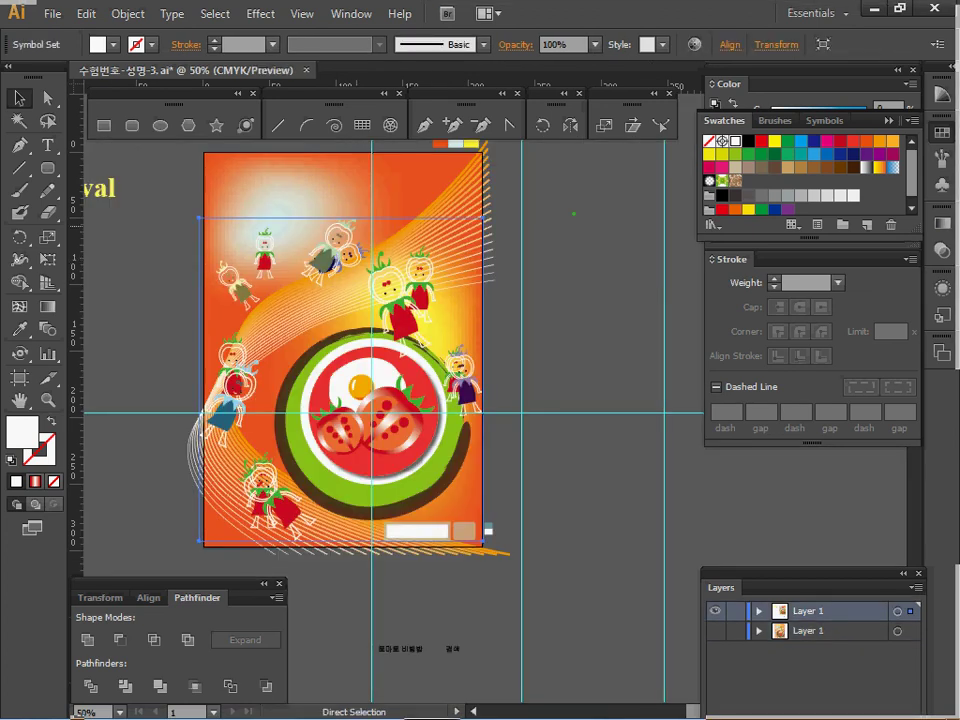
Delete the original sprayed tomato character set, keeping the pasted one, and save the document
key("ctrl+shift+a")
left_click(264, 258)
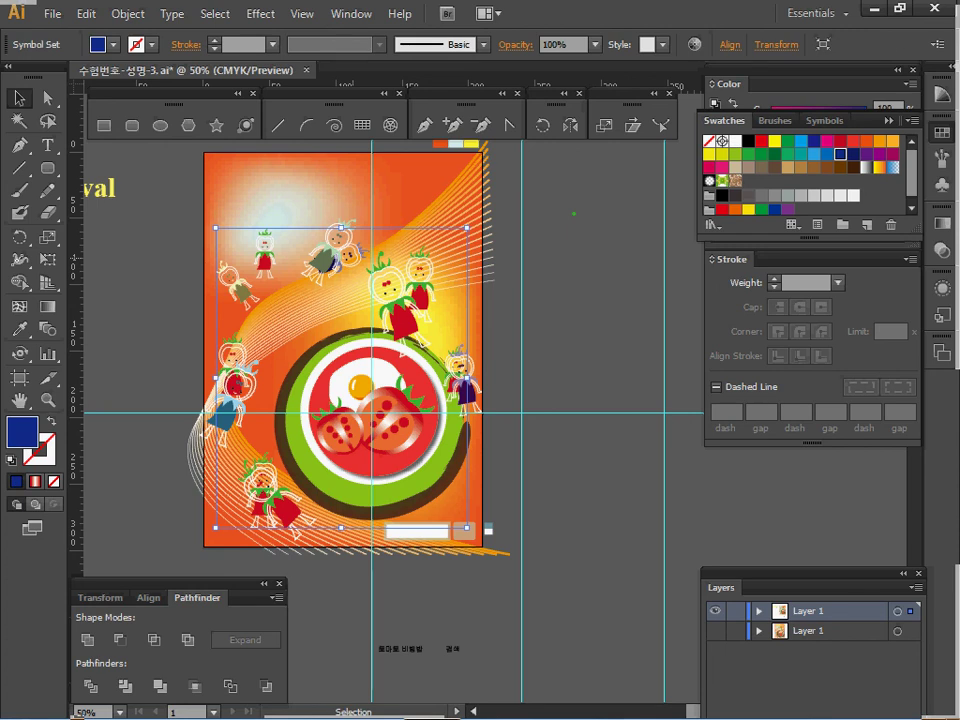
key("Delete")
key("ctrl+z")
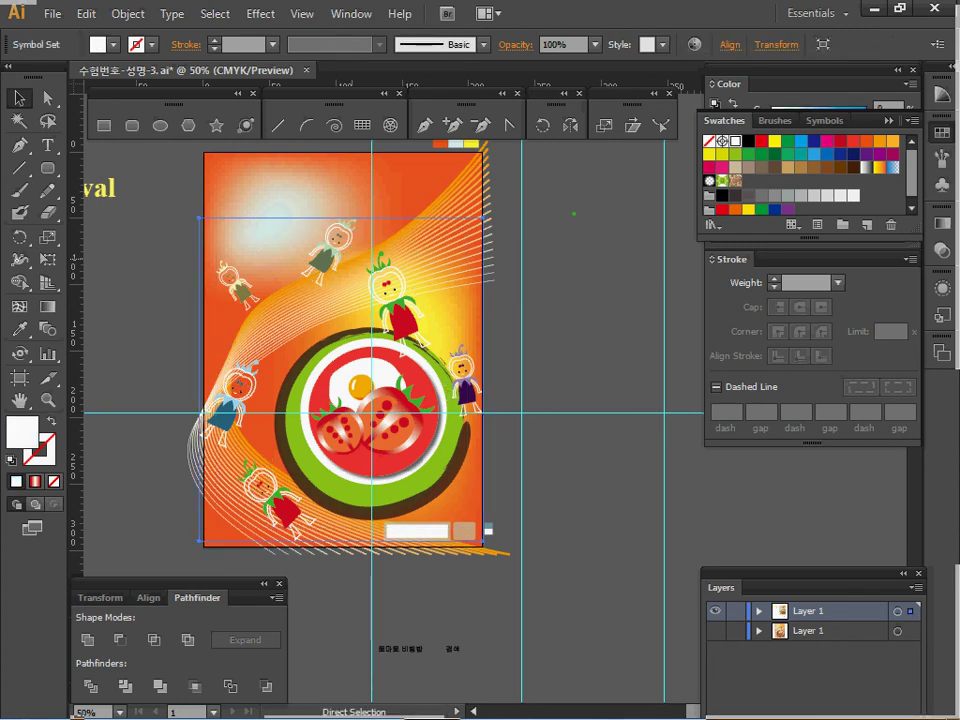
key("ctrl+s")
Move the "TOMATO Festival" title from the pasteboard onto the upper part of the page and bring it to the front
left_click(399, 383, "ctrl")
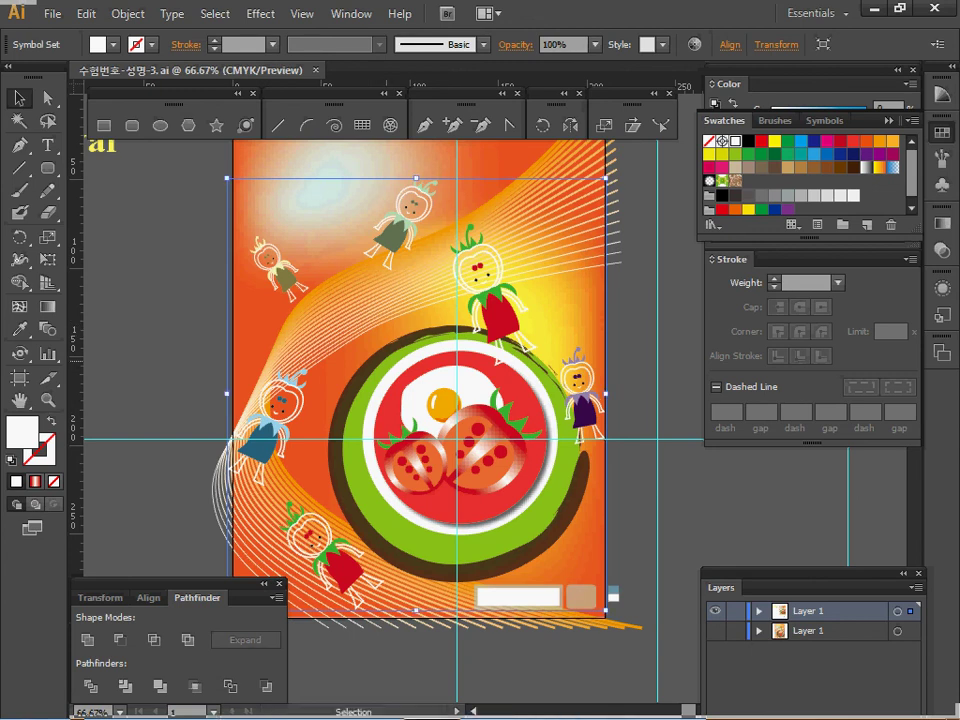
left_click_drag(399, 383, 680, 530)
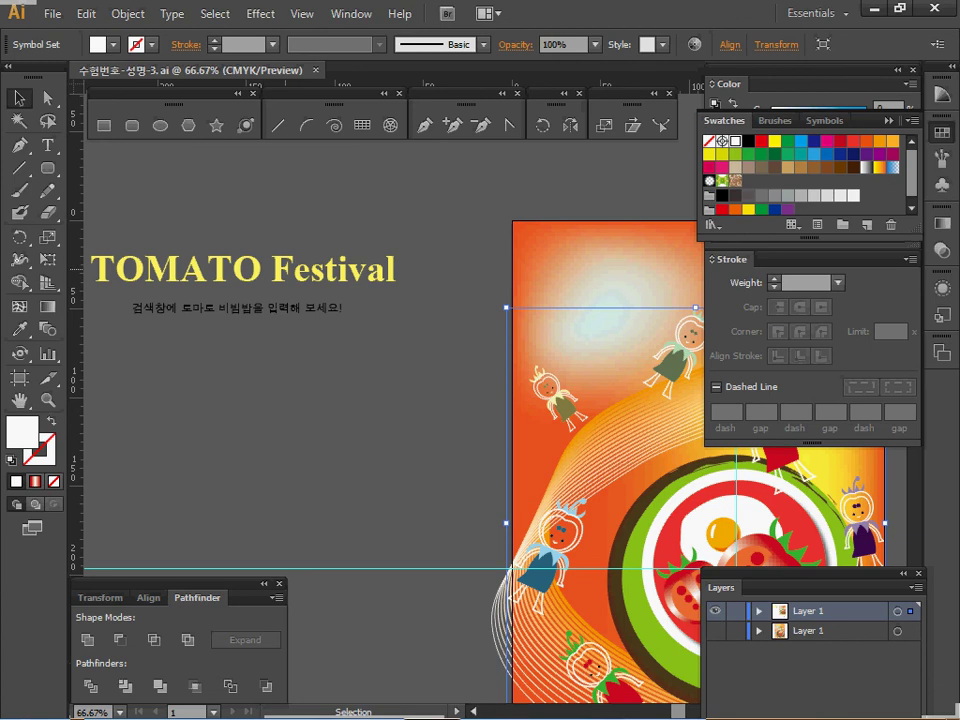
left_click(243, 270)
left_click_drag(490, 341, 372, 323)
left_click_drag(383, 381, 443, 385)
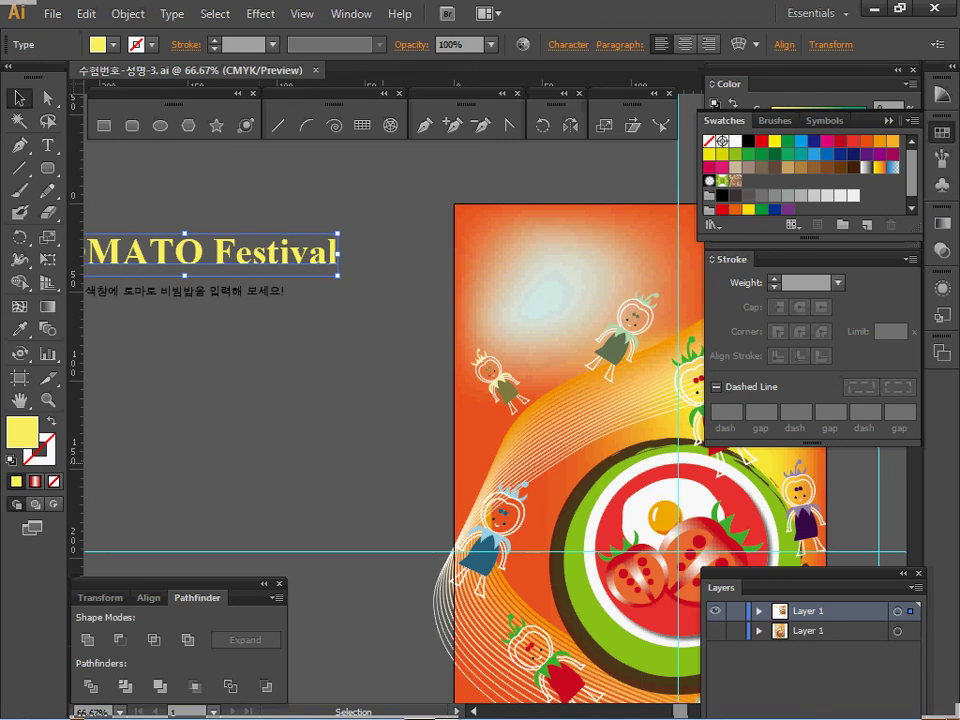
key("space")
left_click_drag(380, 386, 406, 384)
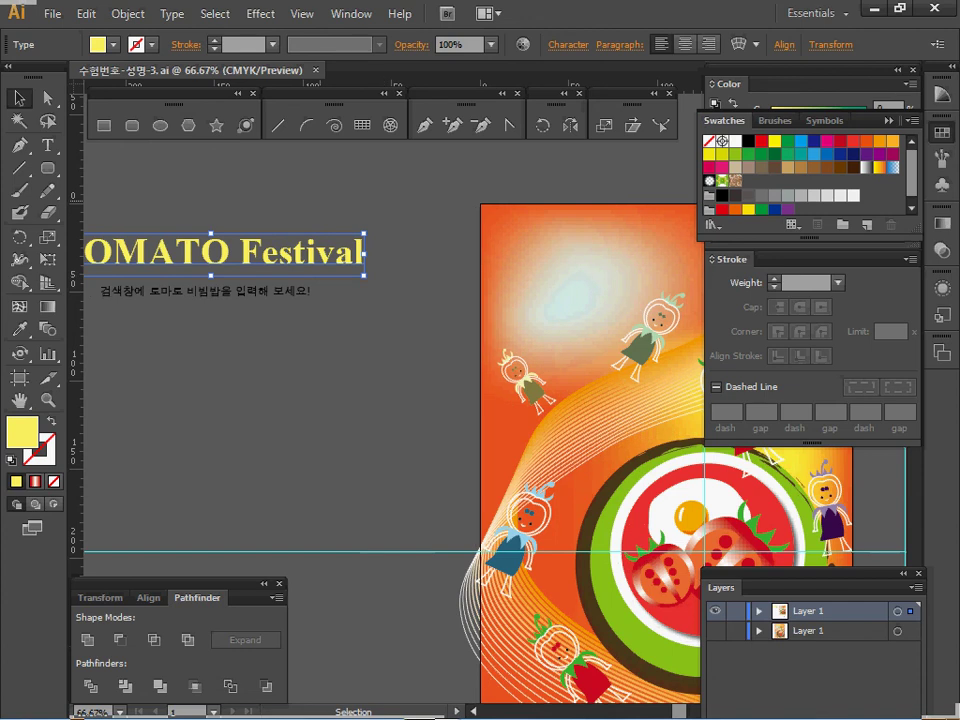
left_click_drag(212, 254, 493, 284)
key("space")
key("ctrl+shift+]")
key("space")
left_click_drag(493, 343, 390, 320)
left_click_drag(386, 262, 446, 261)
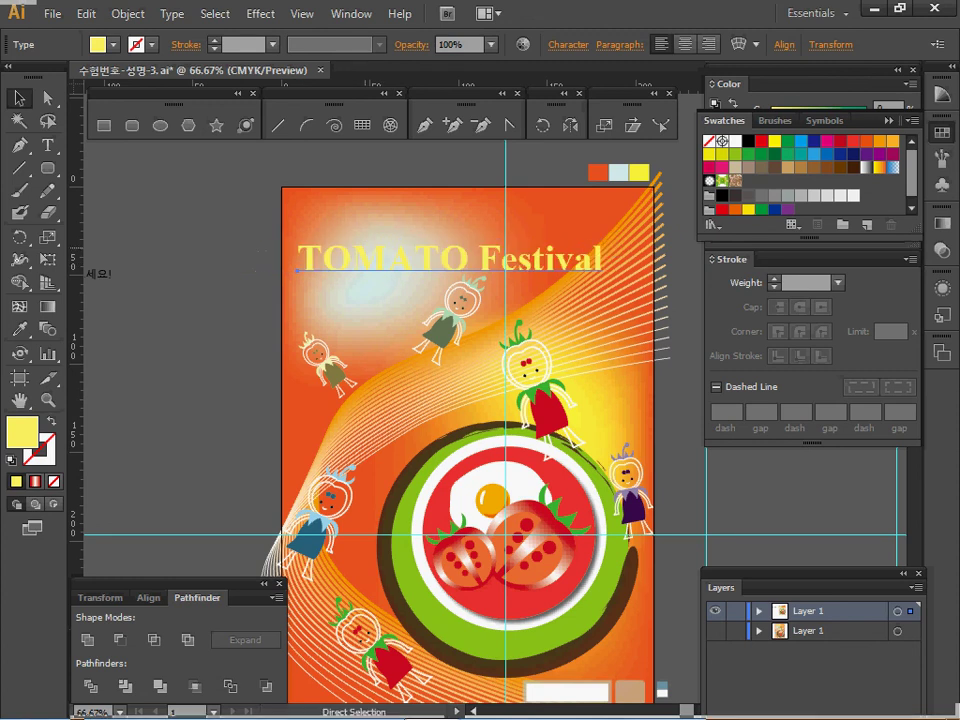
Warp the "TOMATO Festival" title with a horizontal Shell Upper envelope at 20% bend and shift it slightly right
left_click(128, 13)
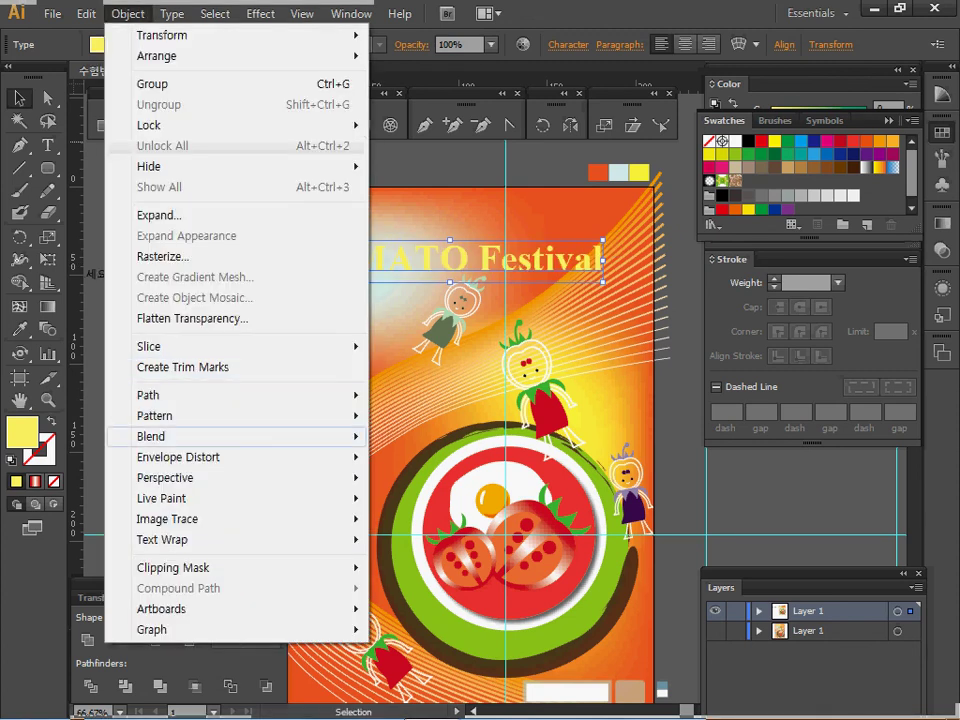
mouse_move(230, 457)
left_click(441, 457)
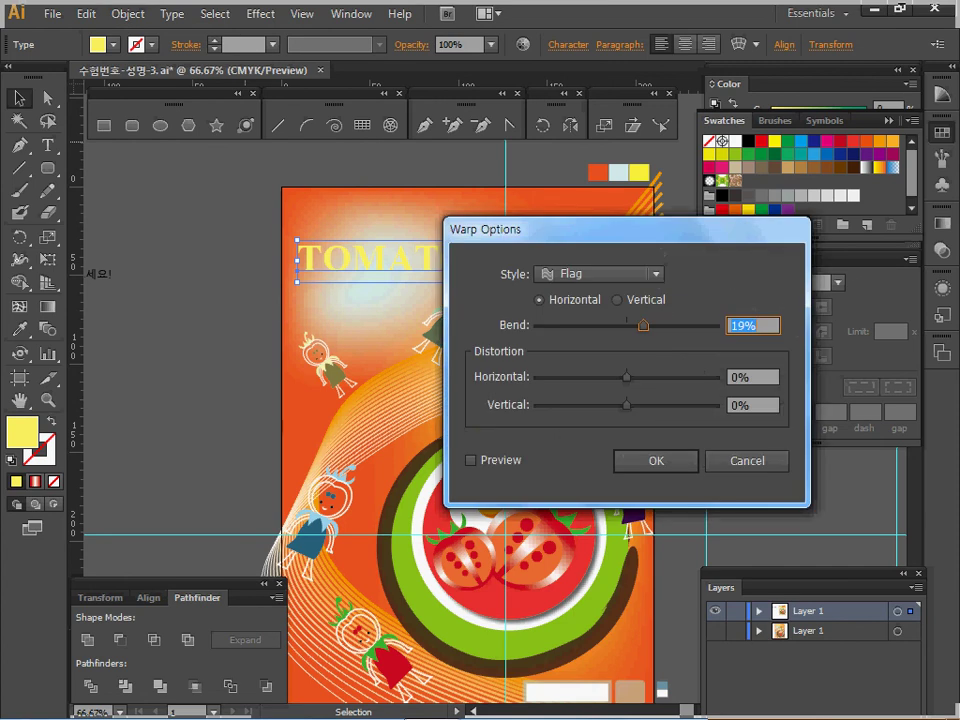
left_click(471, 460)
left_click_drag(570, 230, 618, 310)
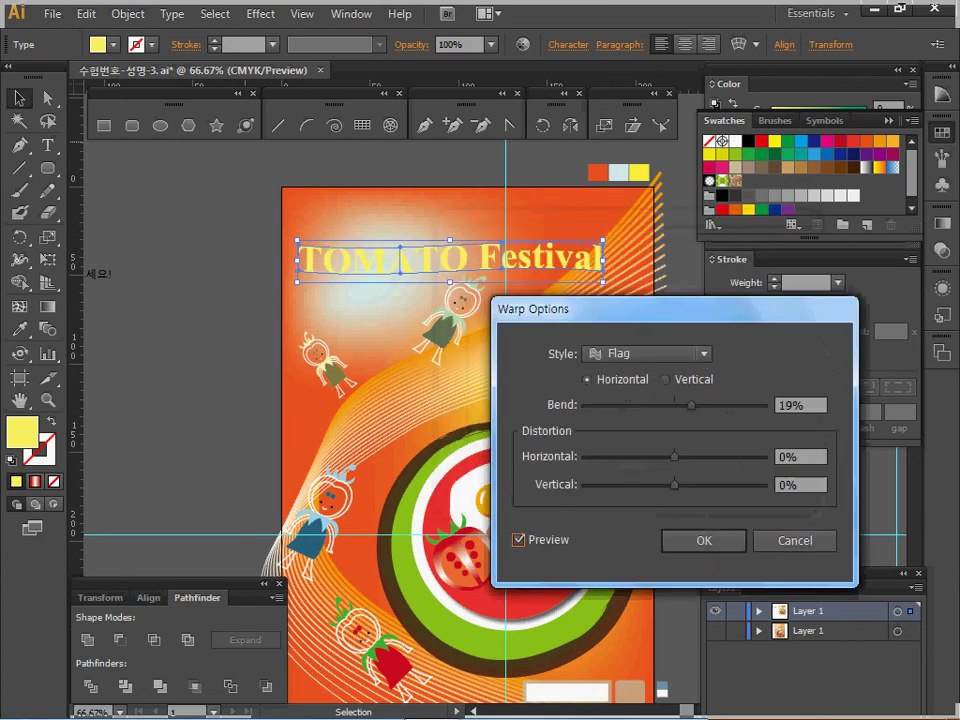
left_click(648, 353)
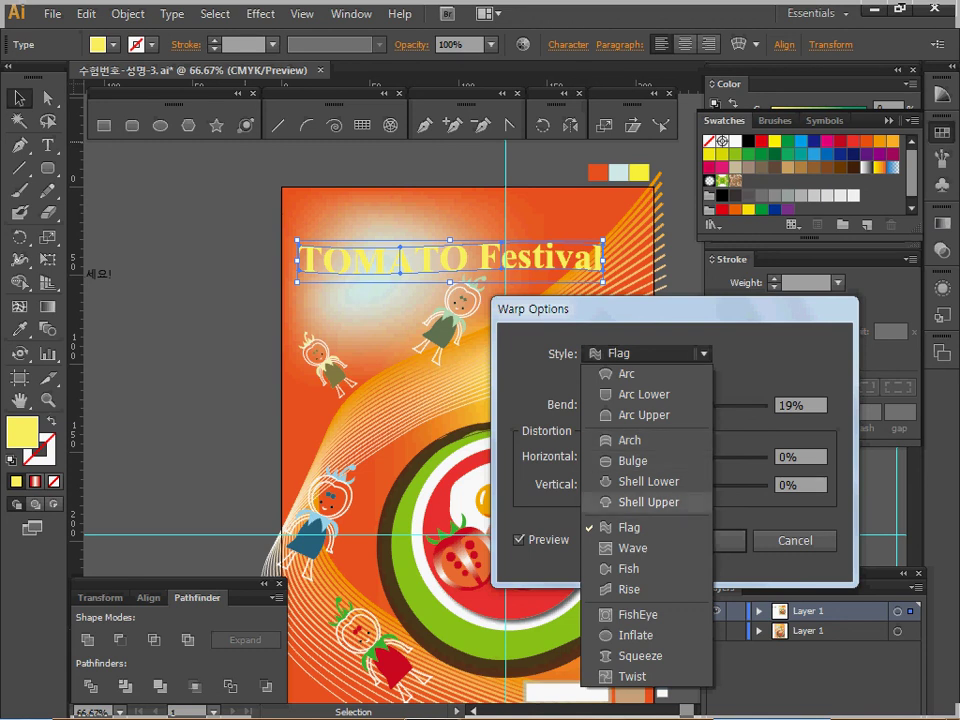
left_click(648, 502)
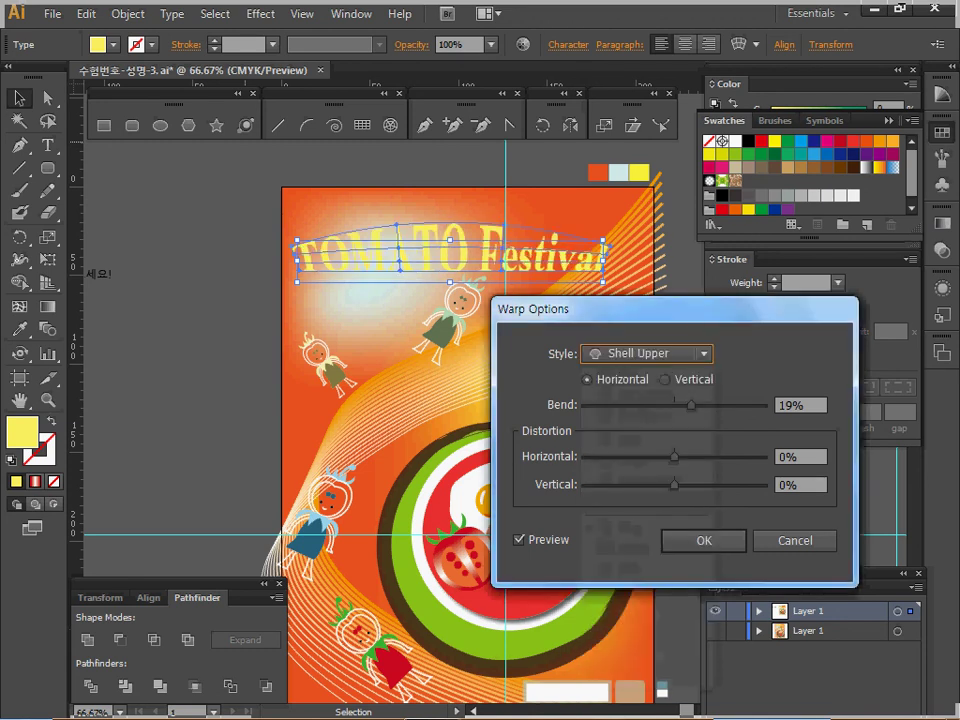
left_click_drag(811, 405, 776, 405)
type("20")
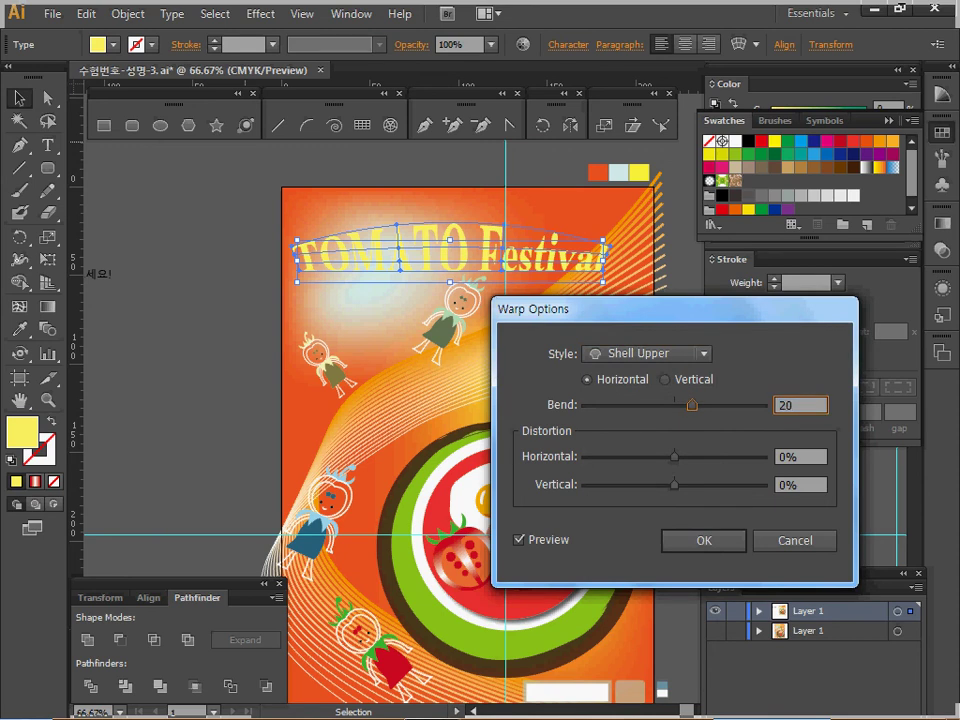
key("Tab")
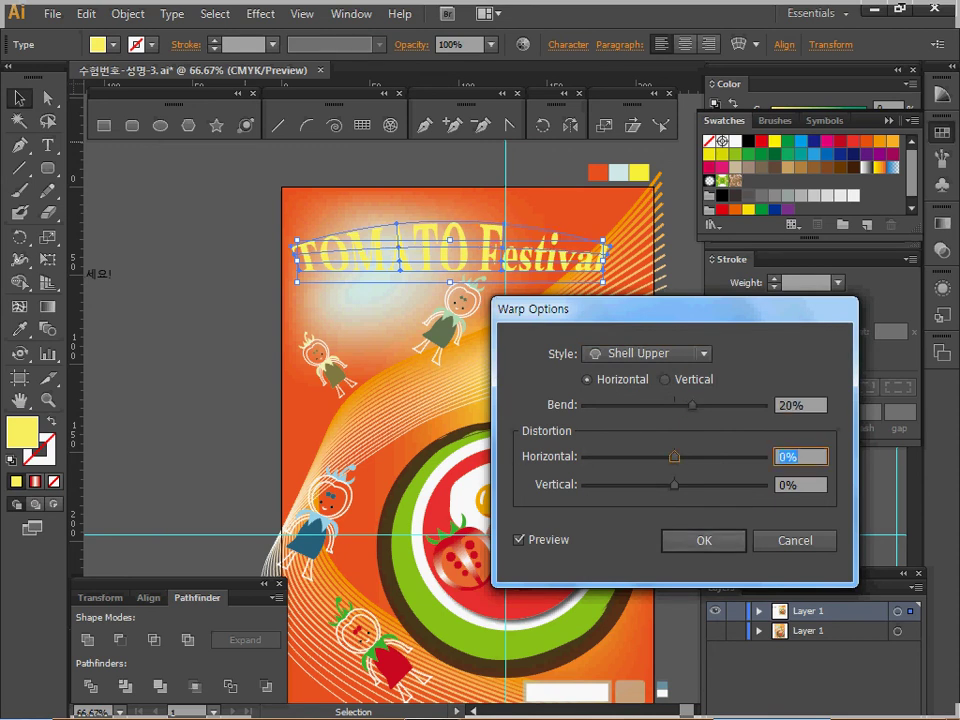
key("Return")
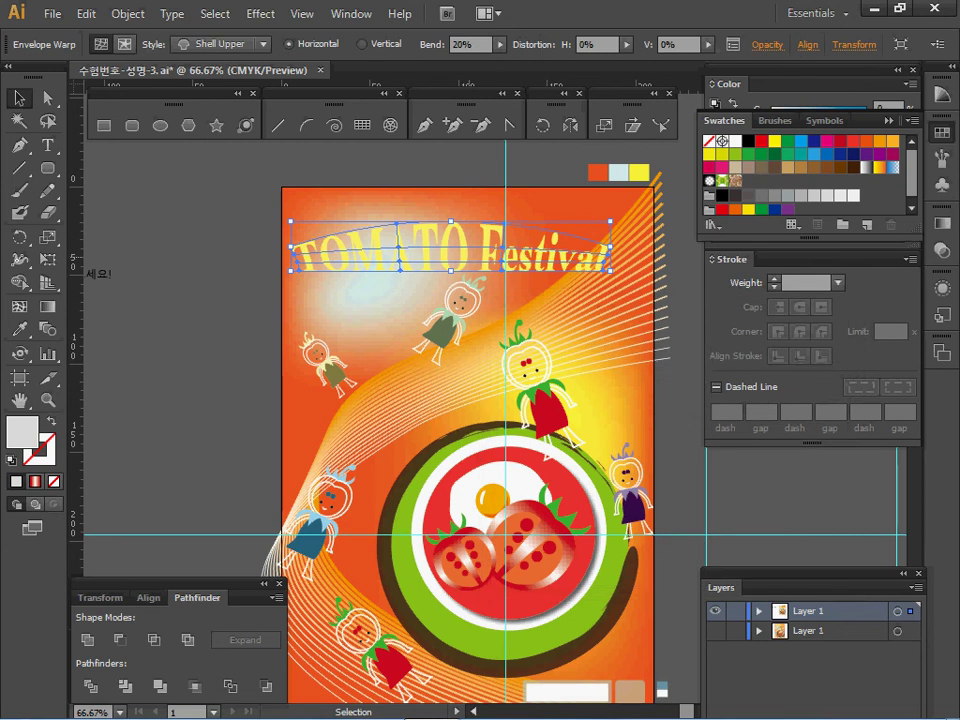
left_click_drag(471, 251, 487, 251)
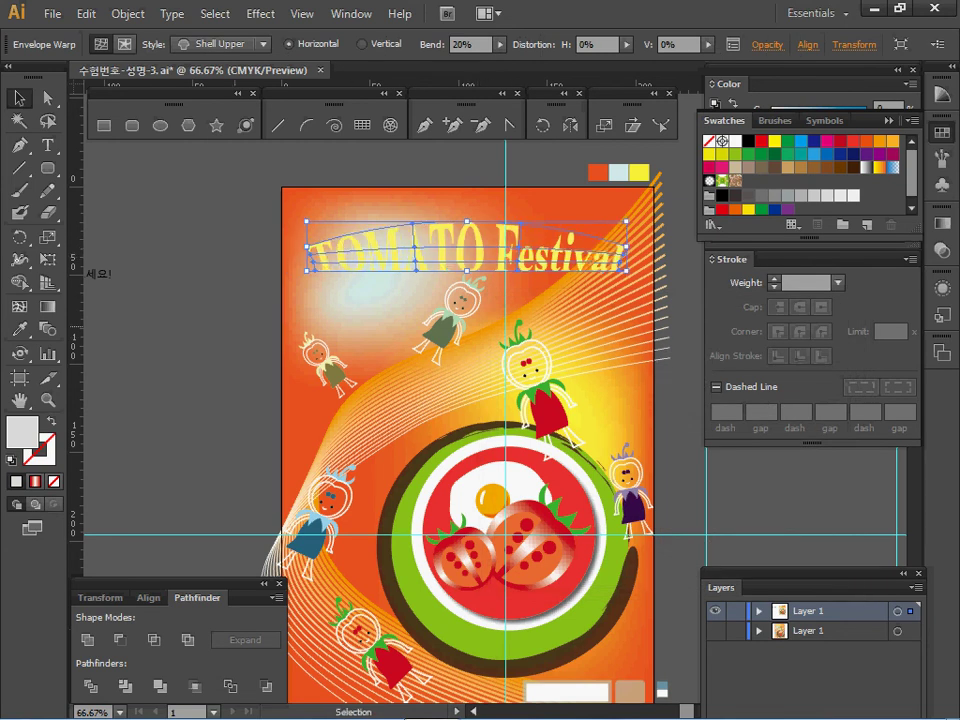
Move the "검색창에 토마토 비빔밥을 입력해 보세요!" text lower on the pasteboard beside the page and bring it to the front
left_click(218, 326)
left_click_drag(300, 434, 440, 374)
left_click_drag(150, 213, 217, 365)
key("ctrl+shift+]")
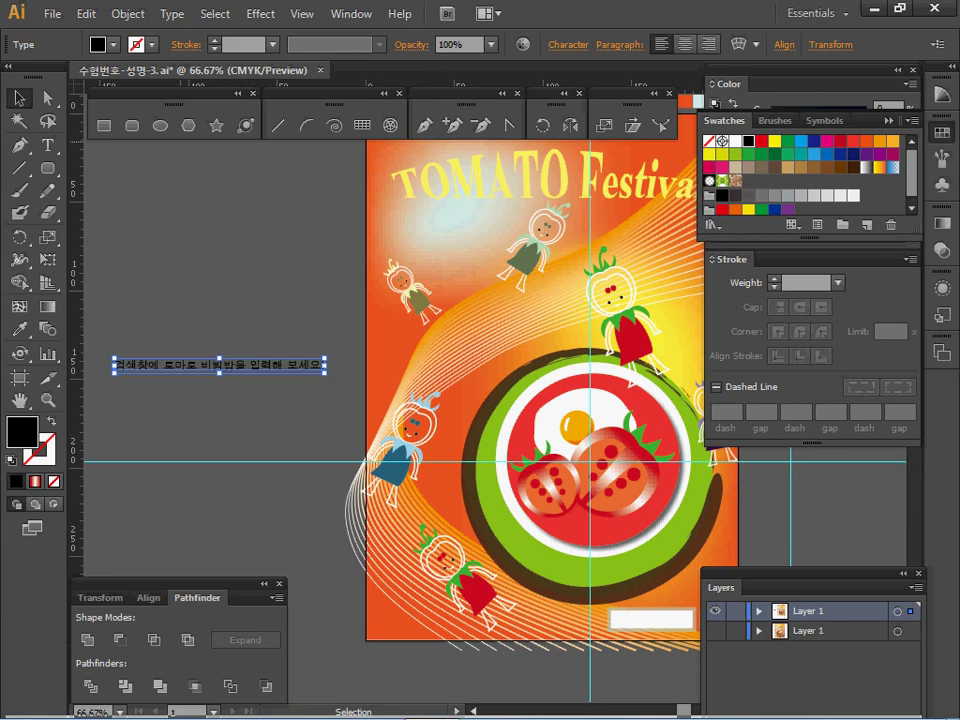
Warp the "검색창에 토마토 비빔밥을 입력해 보세요!" text with a horizontal Arc envelope at -100% bend
left_click(128, 14)
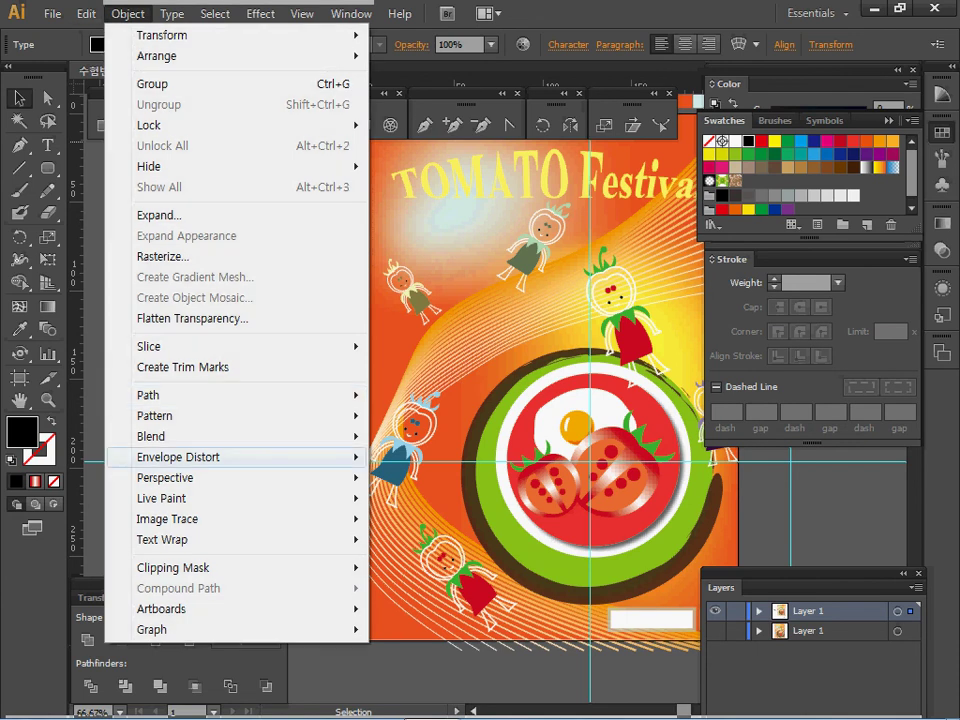
mouse_move(178, 457)
left_click(437, 457)
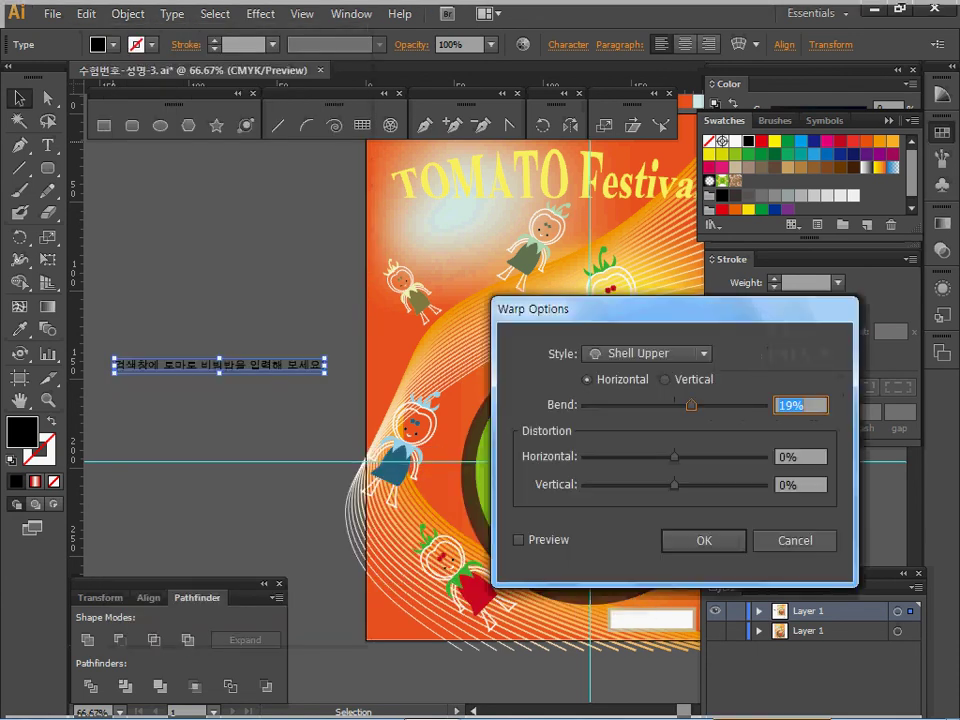
left_click(518, 539)
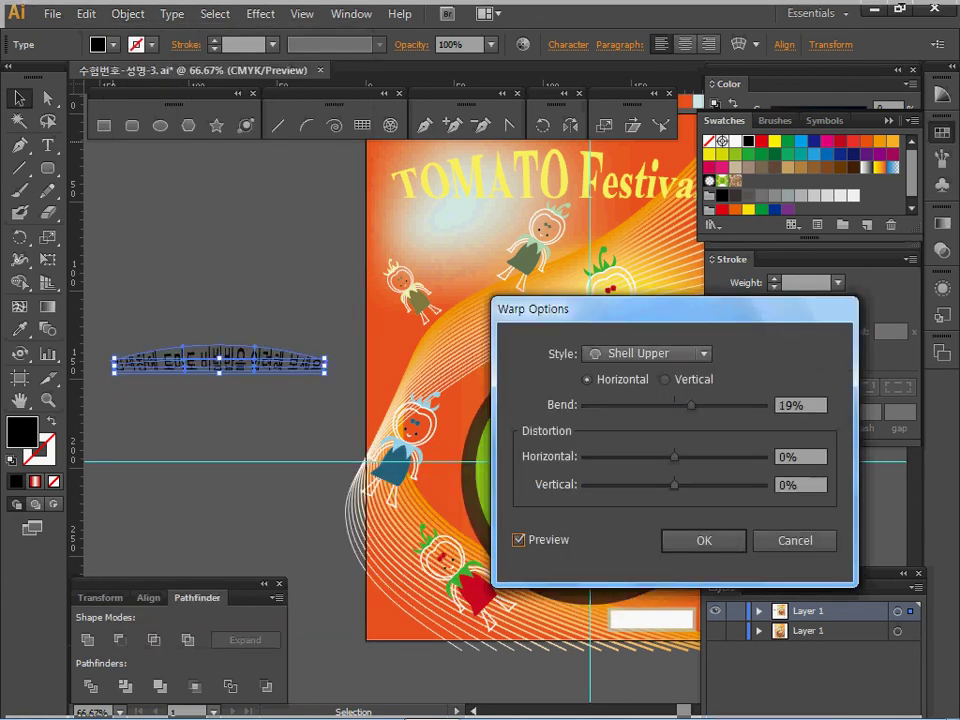
left_click(646, 353)
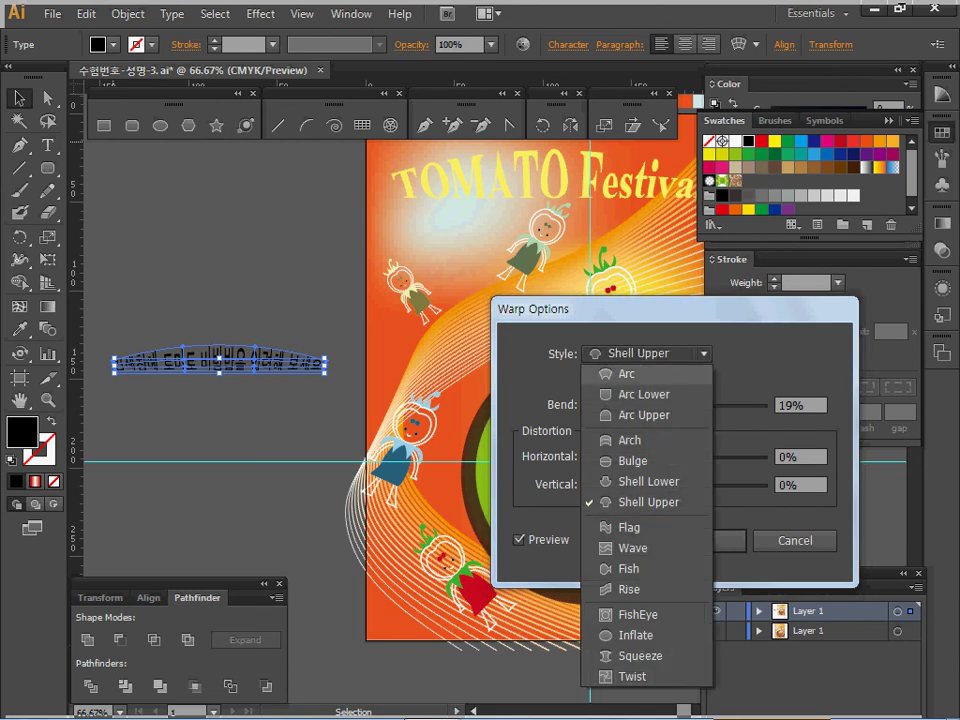
left_click(628, 374)
left_click_drag(600, 309, 458, 415)
left_click_drag(549, 511, 444, 511)
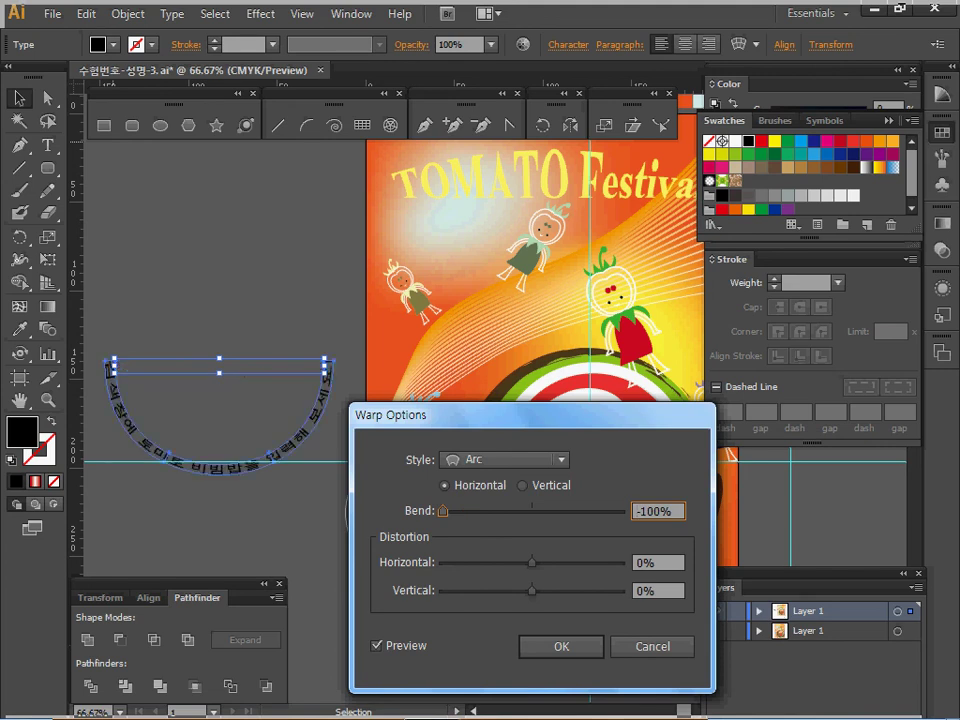
left_click(561, 646)
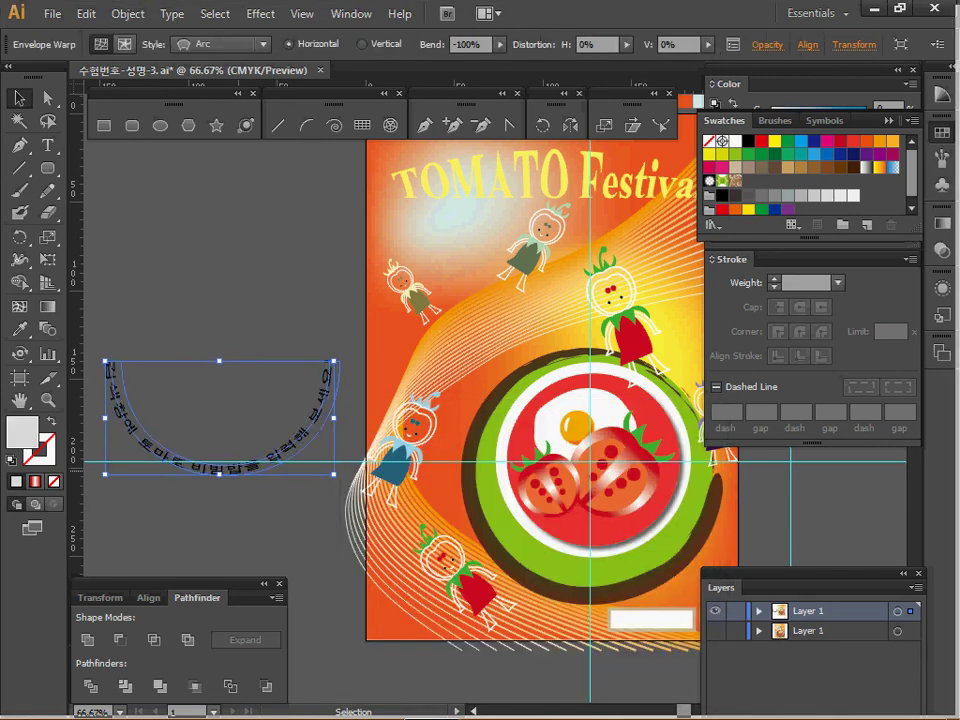
Place the arched text along the lower half of the plate's green rim and save the document
left_click_drag(170, 460, 544, 561)
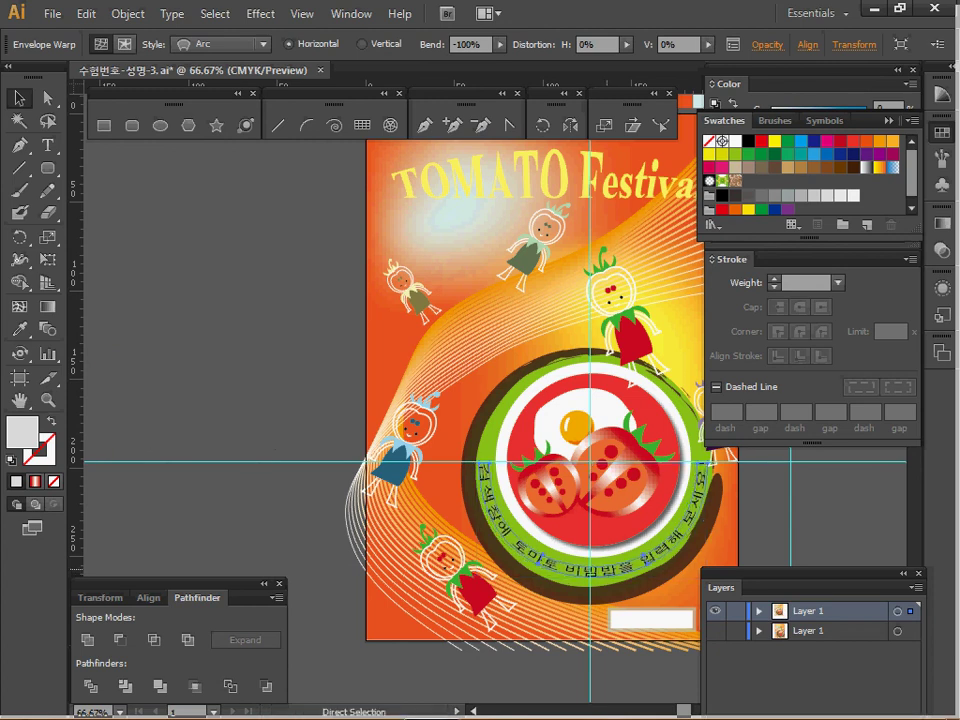
left_click_drag(544, 561, 466, 447)
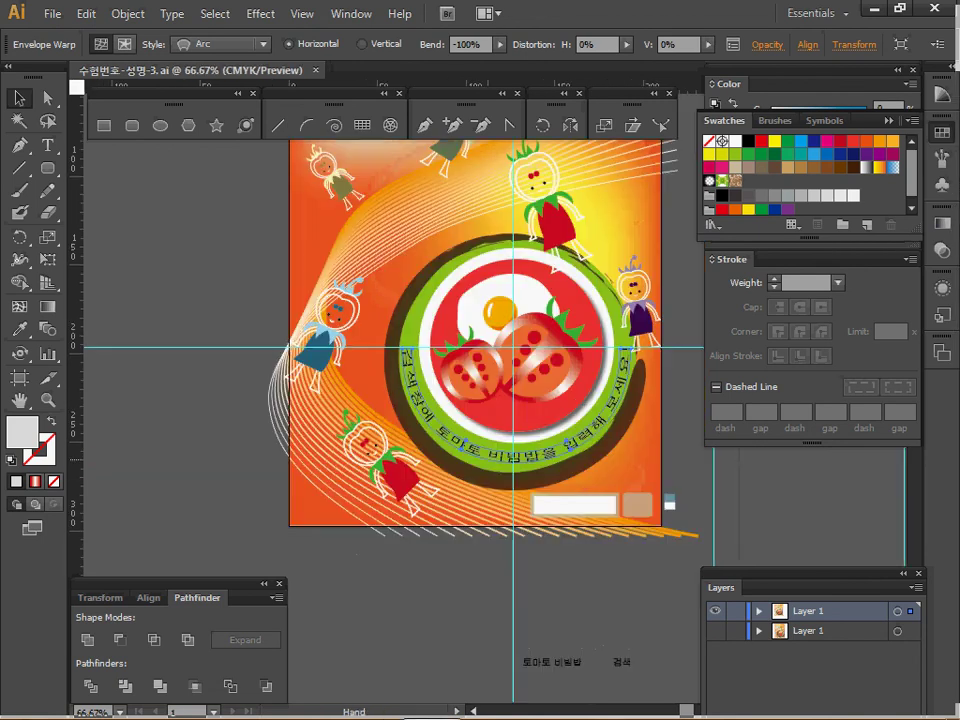
left_click(585, 655)
key("ctrl+s")
Bring the "토마토 비빔밥" and "검색" texts to the front, placing them on the search field and its button
left_click(585, 660, "ctrl")
left_click(594, 570, "ctrl")
left_click_drag(480, 220, 586, 610)
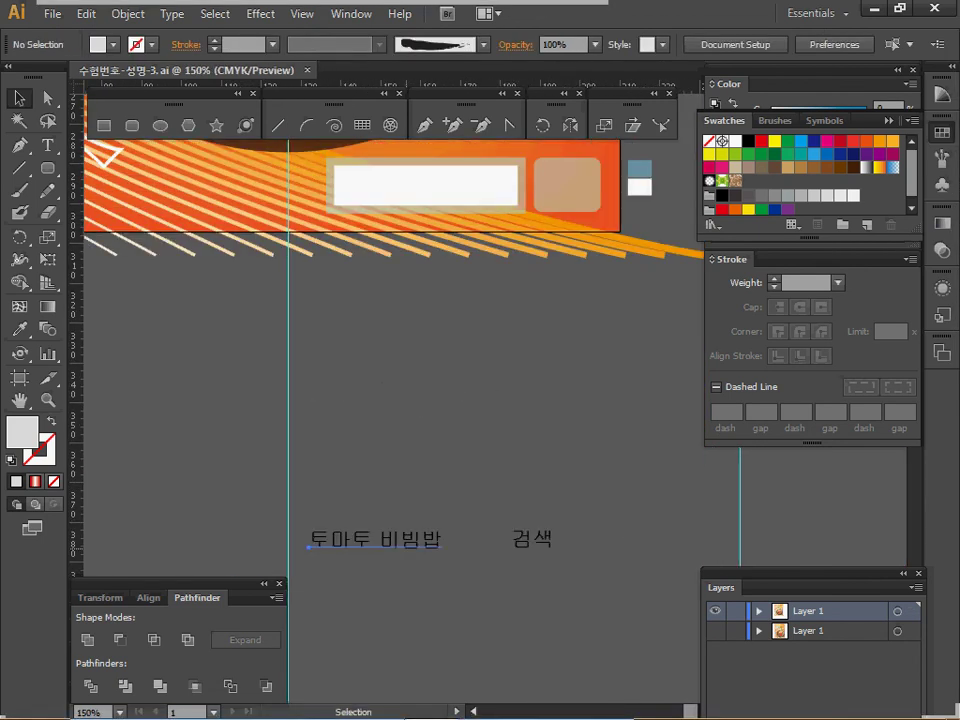
left_click(378, 545)
left_click(533, 543, "shift")
left_click_drag(533, 543, 575, 184)
key("ctrl+shift+]")
key("ctrl+shift+a")
left_click_drag(576, 187, 570, 187)
key("ctrl+shift+a")
Create a 210 x 297 mm rectangle covering the whole page
left_click(496, 250, "ctrl+alt")
key("ctrl+minus")
key("ctrl+minus")
left_click_drag(500, 290, 508, 446)
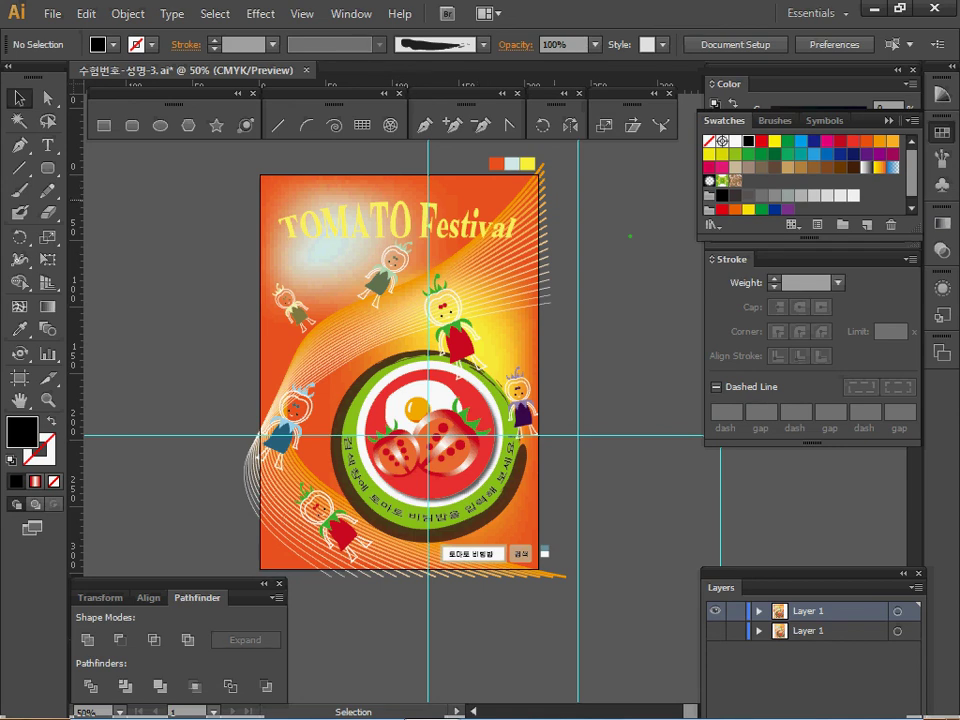
key("a")
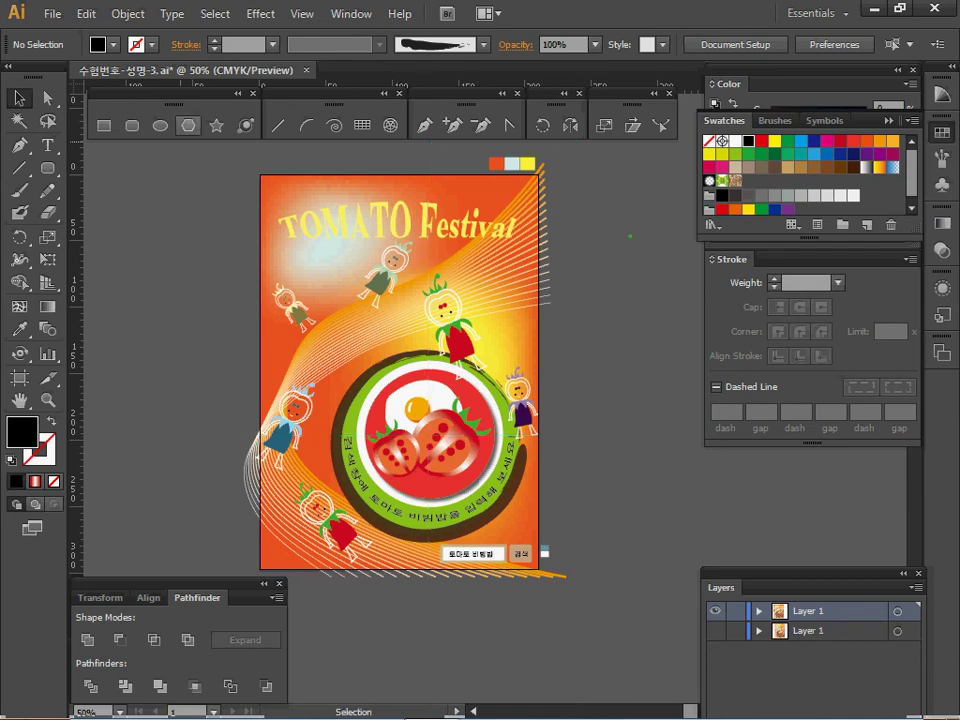
left_click(104, 125)
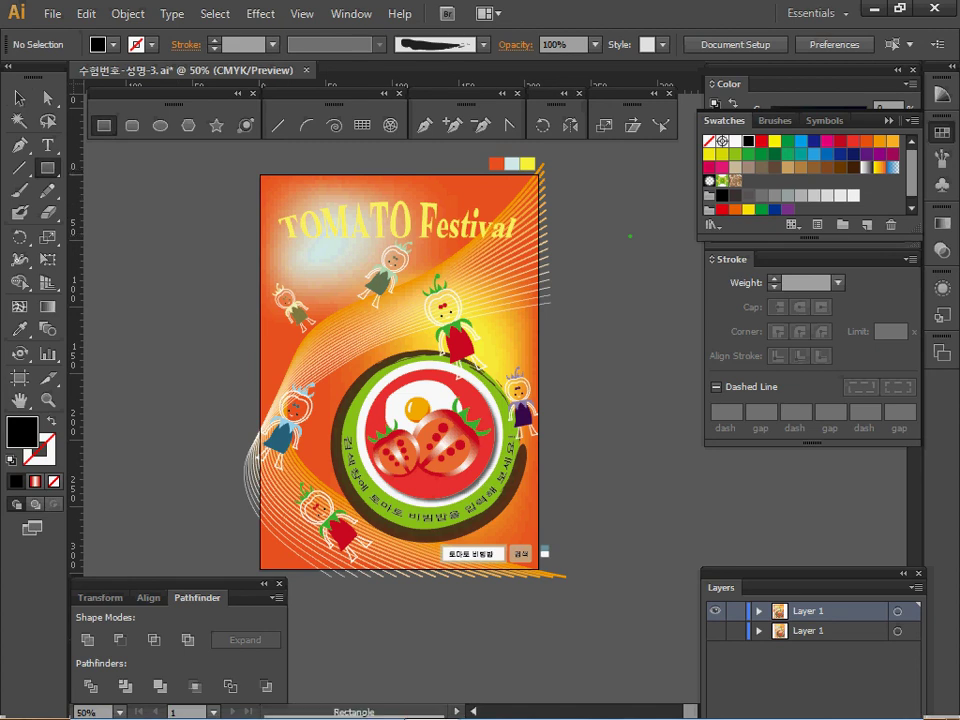
left_click(400, 256)
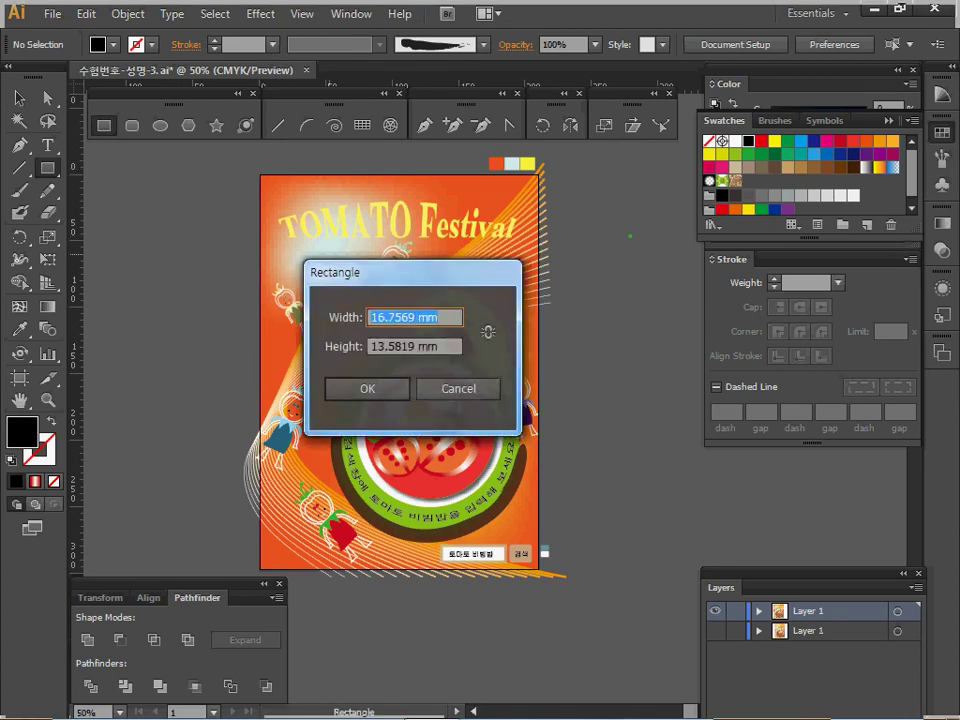
type("210")
key("Tab")
type("297")
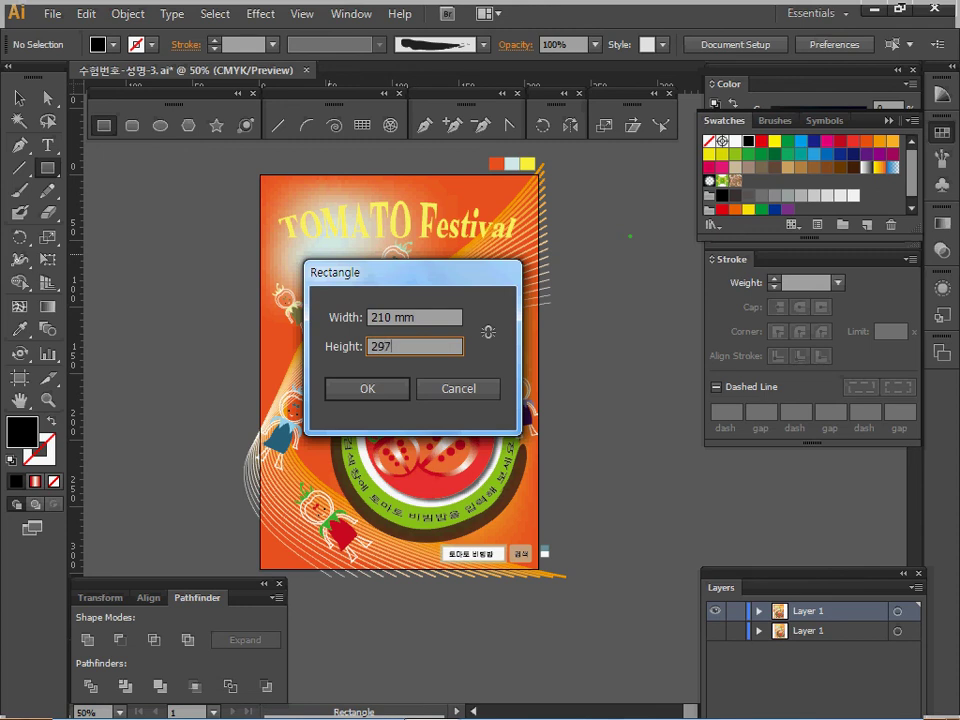
key("Return")
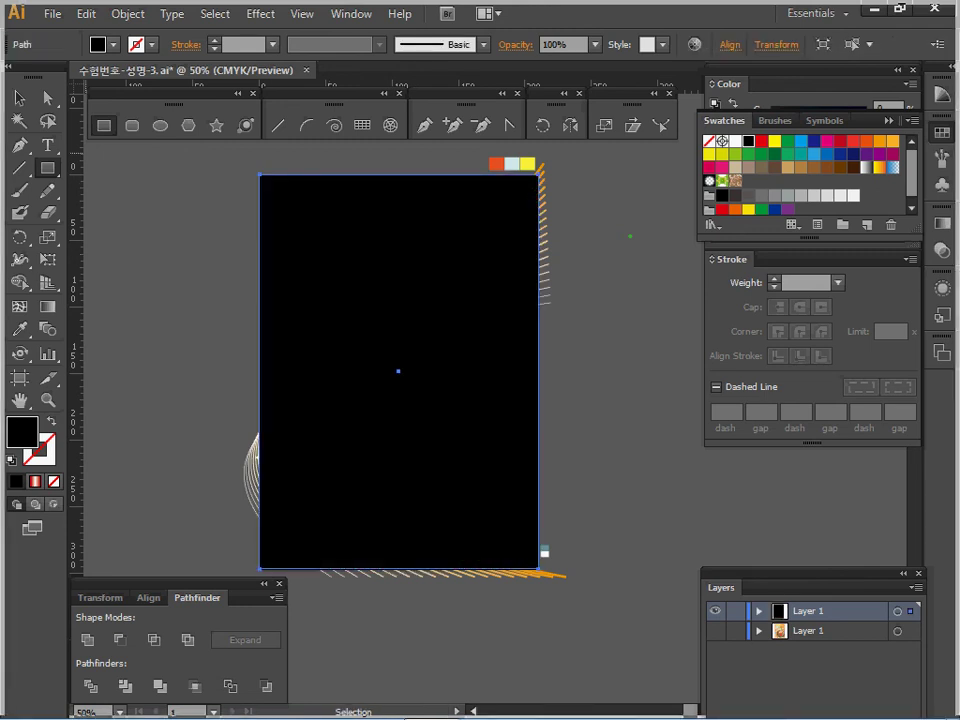
key("v")
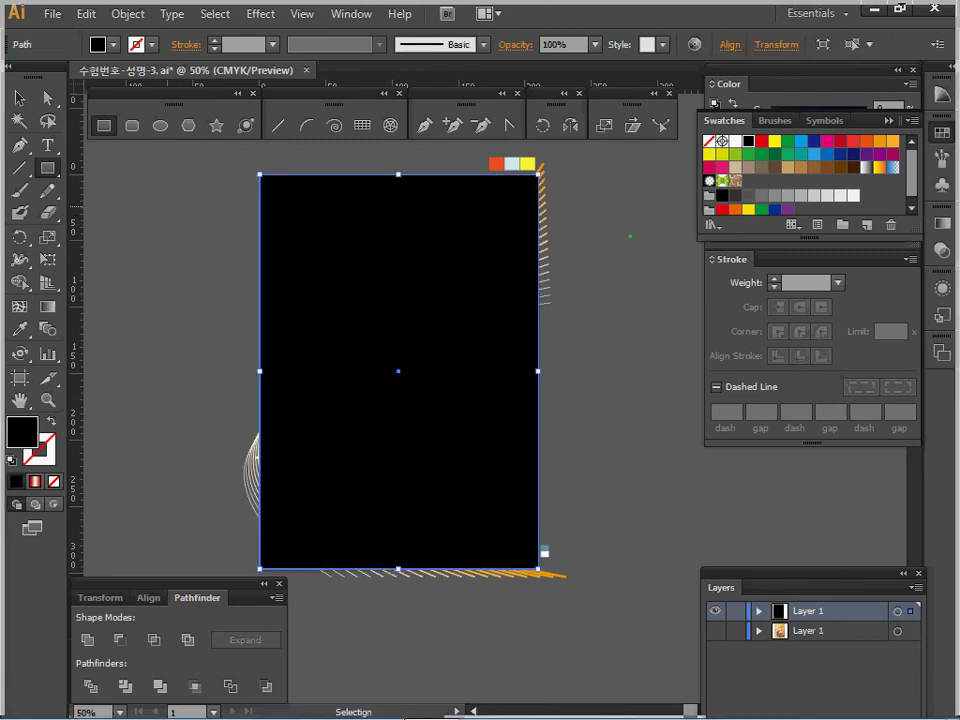
Select all the artwork, make a clipping mask from the page-sized rectangle and deselect everything
key("ctrl+a")
right_click(316, 214)
left_click(399, 323)
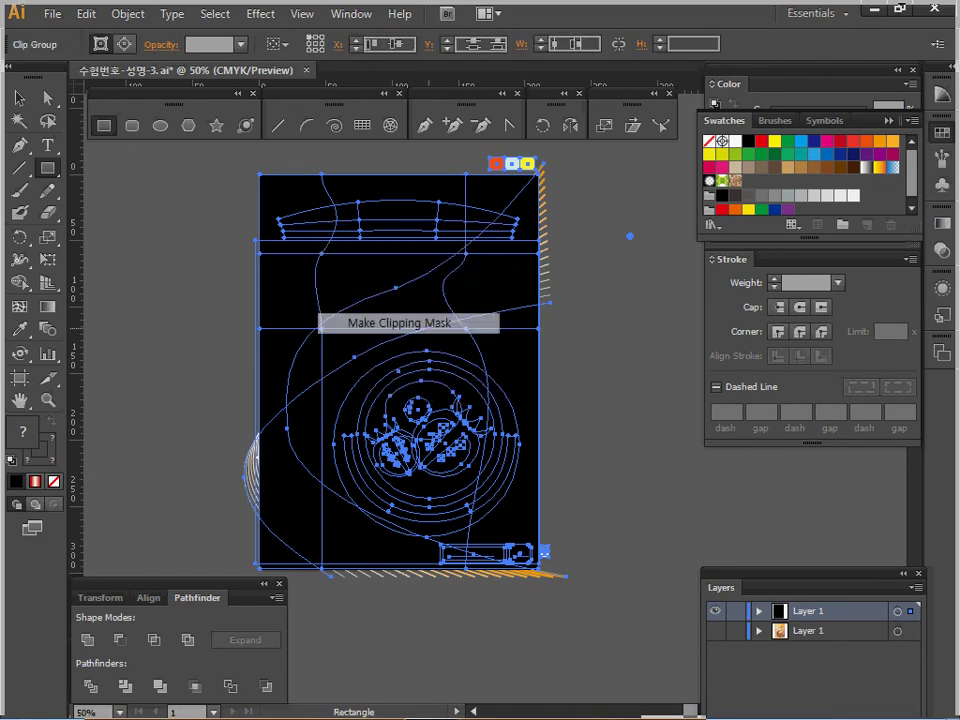
key("ctrl+shift+a")
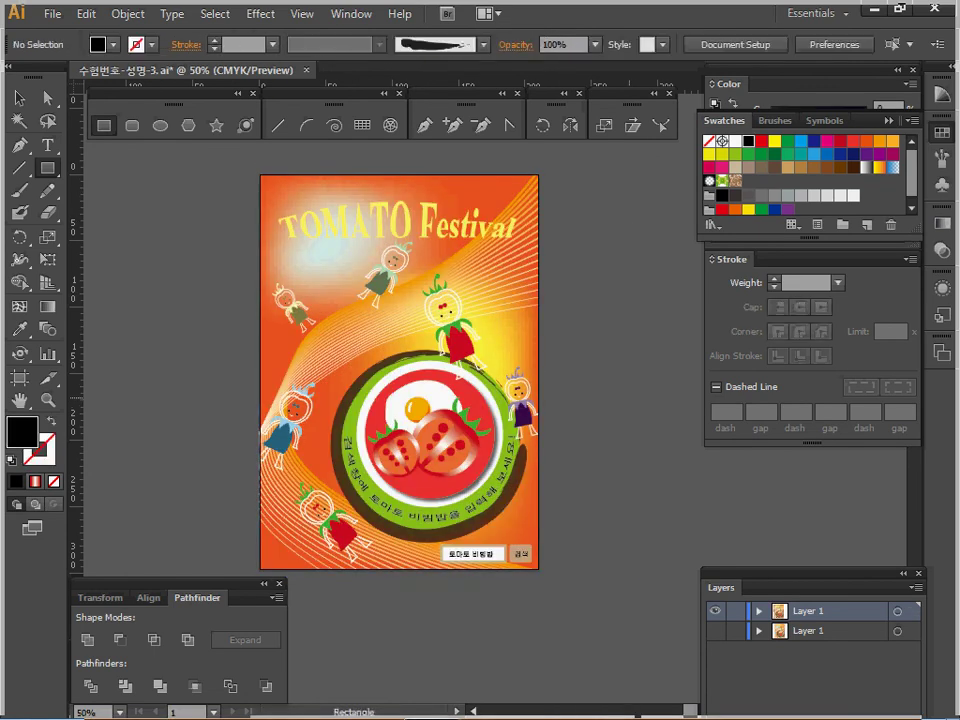